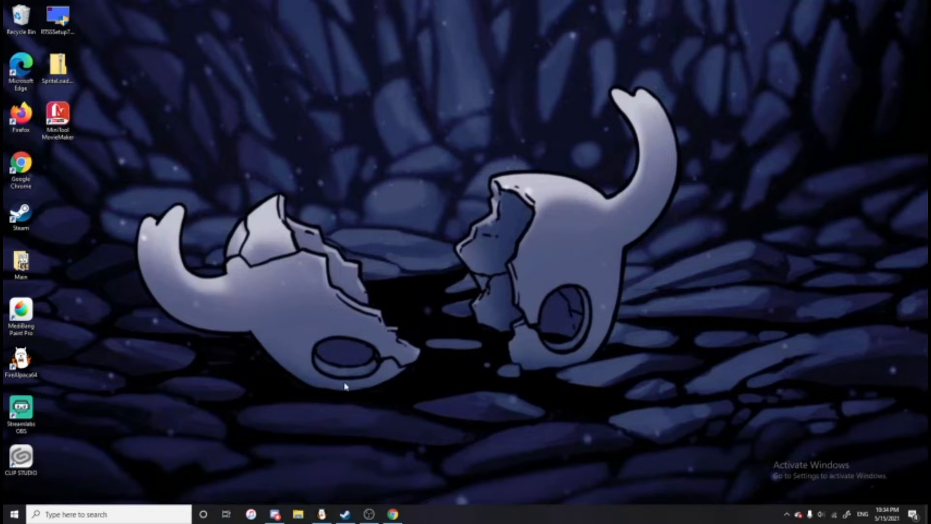
Switch to Discord and bring up the form for joining a server by invite link, closing it without entering one
left_click(275, 514)
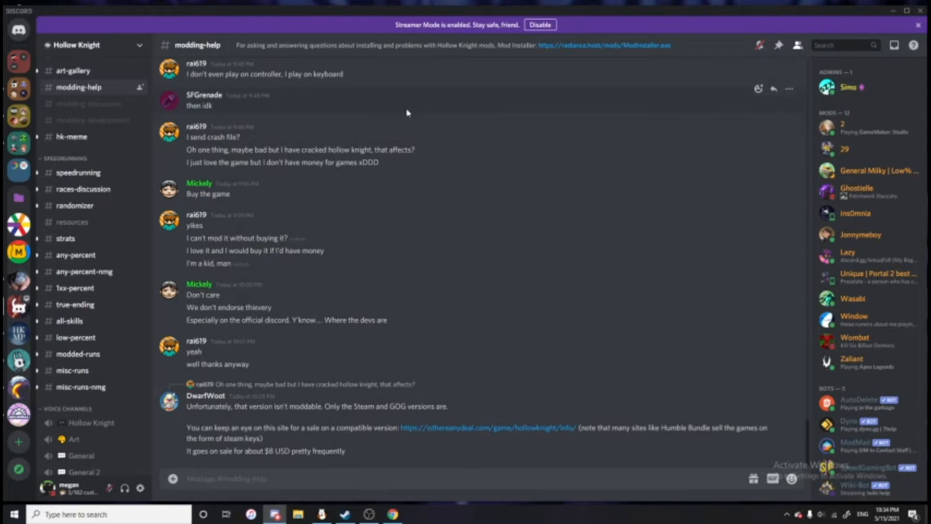
left_click(18, 441)
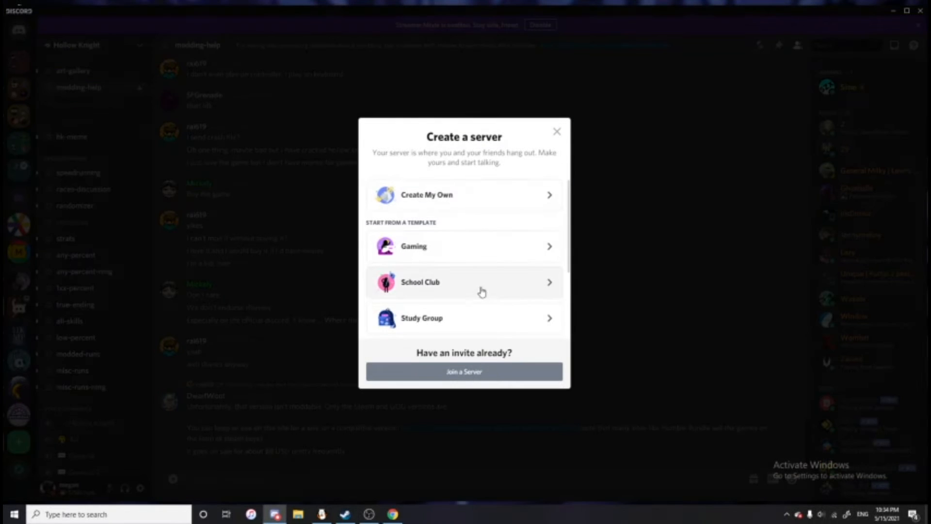
left_click(482, 371)
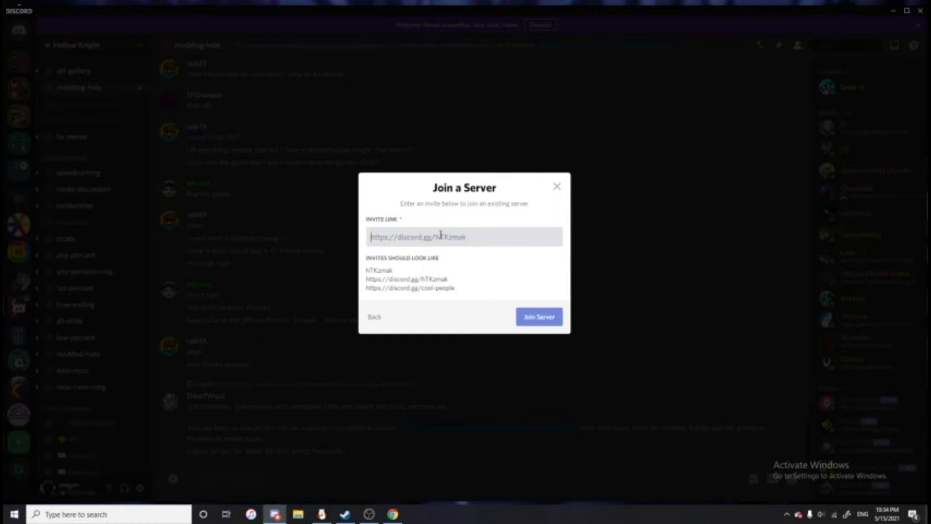
left_click(557, 188)
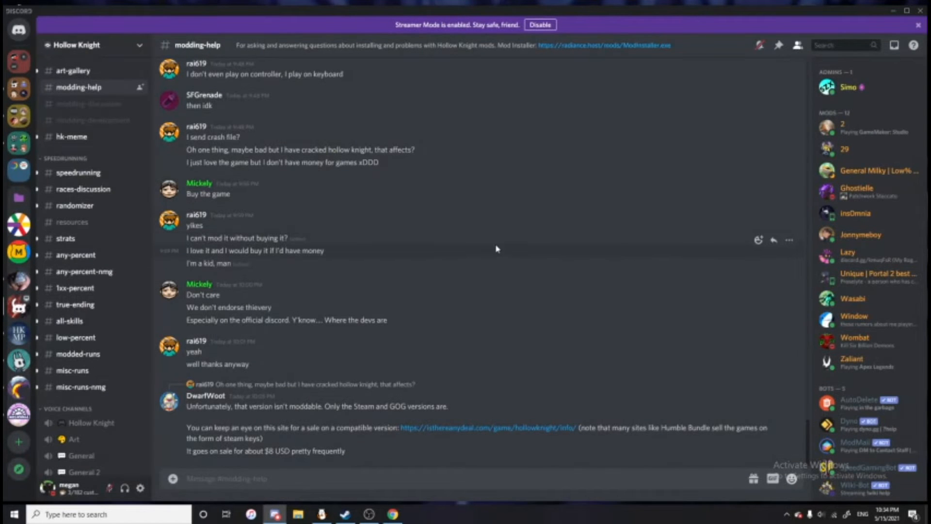
Look through the pinned messages of the Hollow Knight modding-help channel for the mod installer links and downloads
scroll(110, 205, "up", 5)
scroll(111, 205, "up", 2)
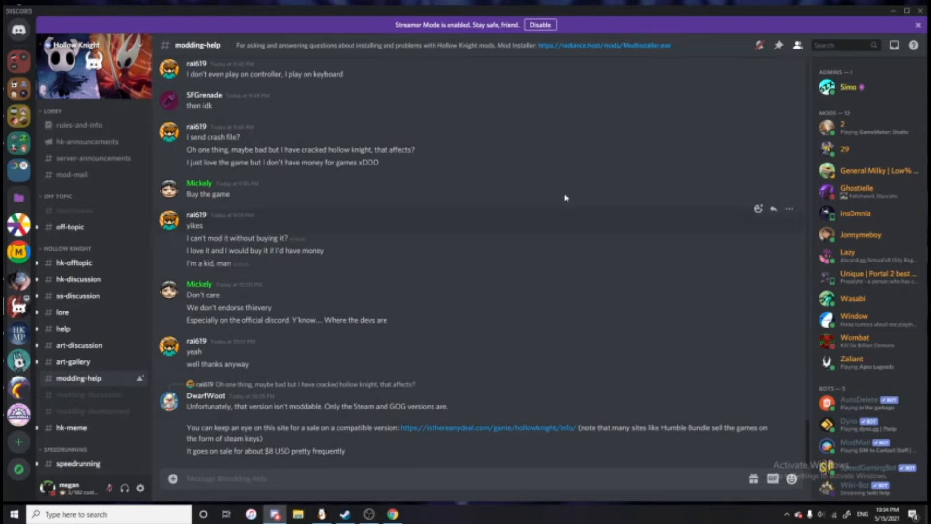
left_click(778, 46)
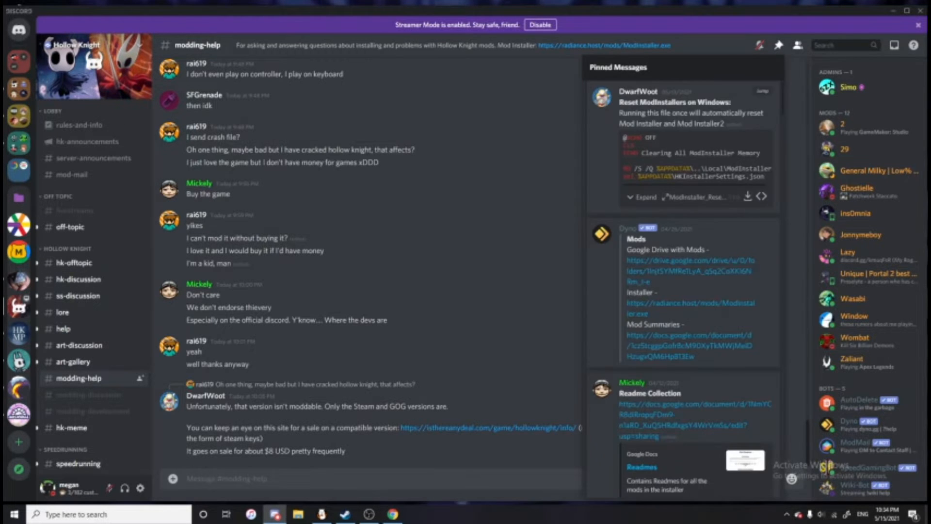
scroll(747, 184, "down", 6)
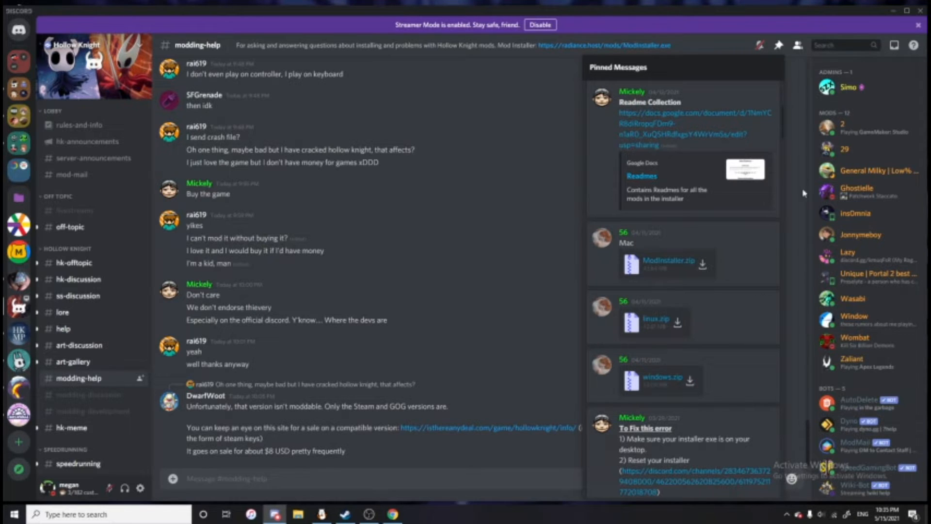
left_click(778, 45)
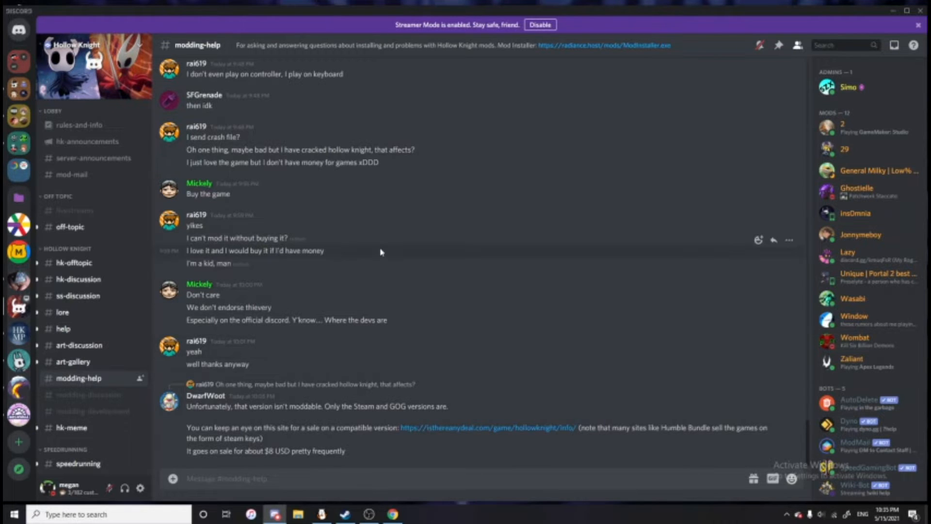
Find Modinstaller2.exe with a Windows search for "modinst" and launch it
left_click(141, 515)
type("modinst")
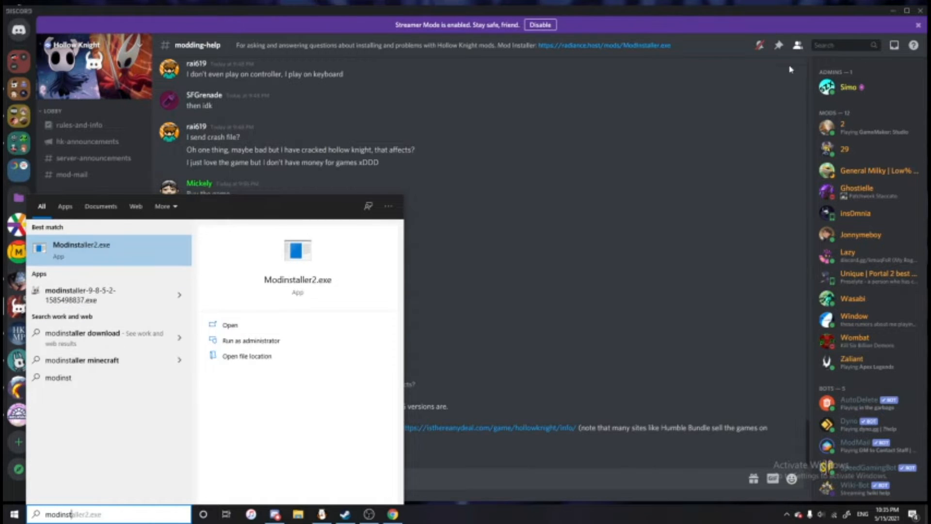
left_click(159, 256)
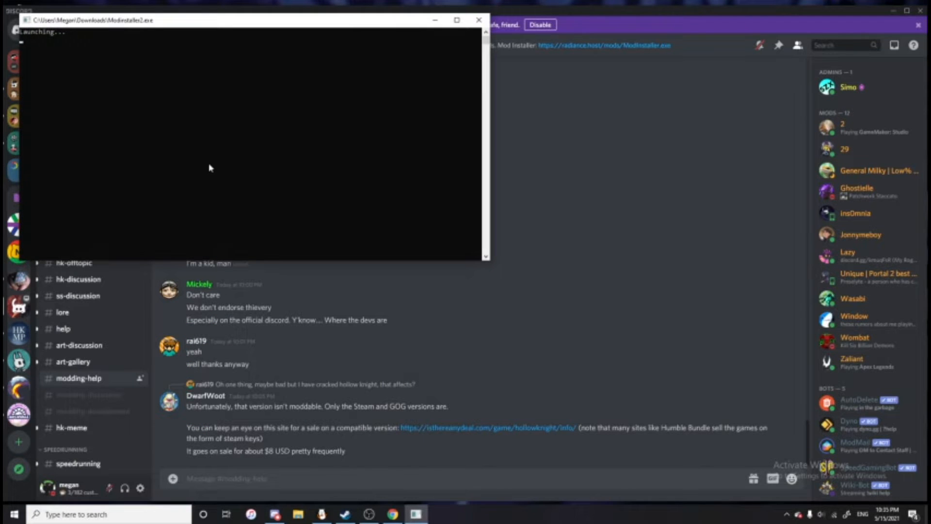
mouse_move(87, 35)
left_mouse_down()
mouse_move(282, 35)
mouse_move(117, 33)
mouse_move(79, 22)
mouse_move(256, 33)
mouse_move(87, 29)
left_mouse_up()
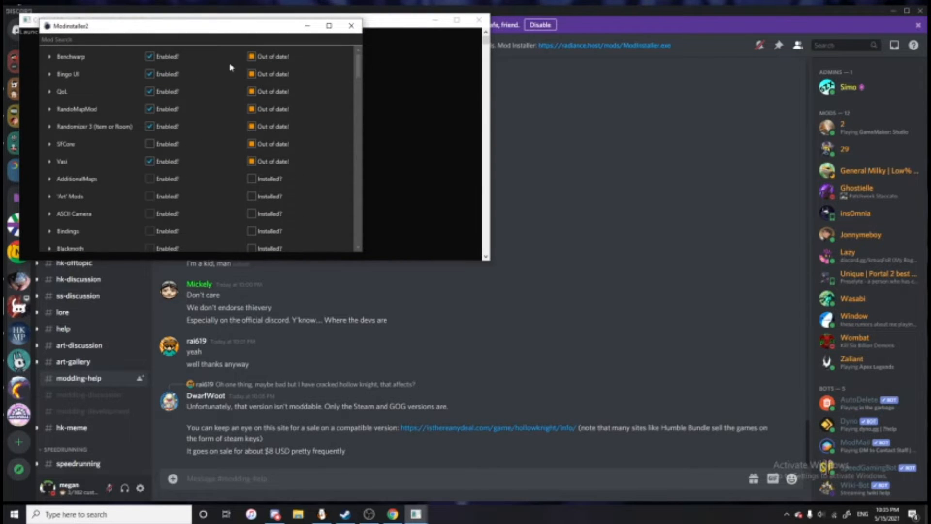
Search the mod list for Custom Knight using "cus" to check its status, and clear the search
left_click(121, 40)
type("cust")
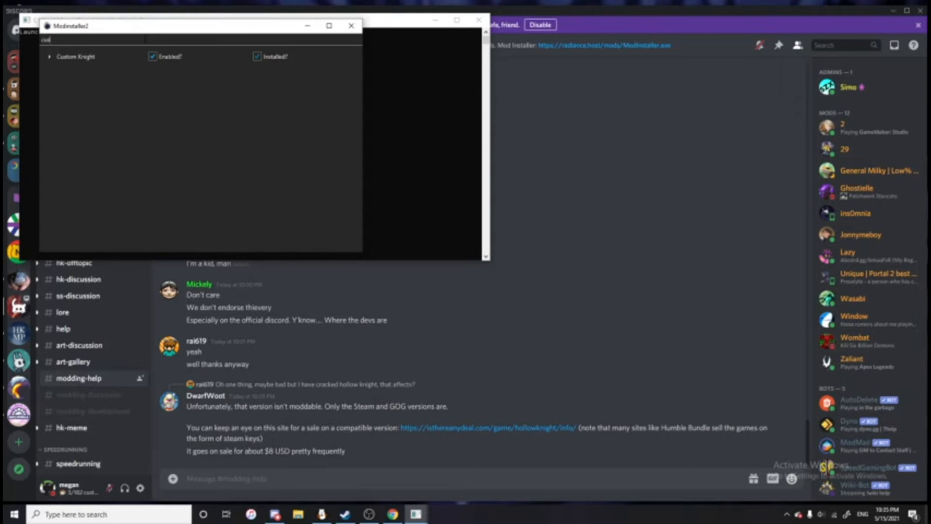
key("BackSpace")
key("BackSpace")
key("BackSpace")
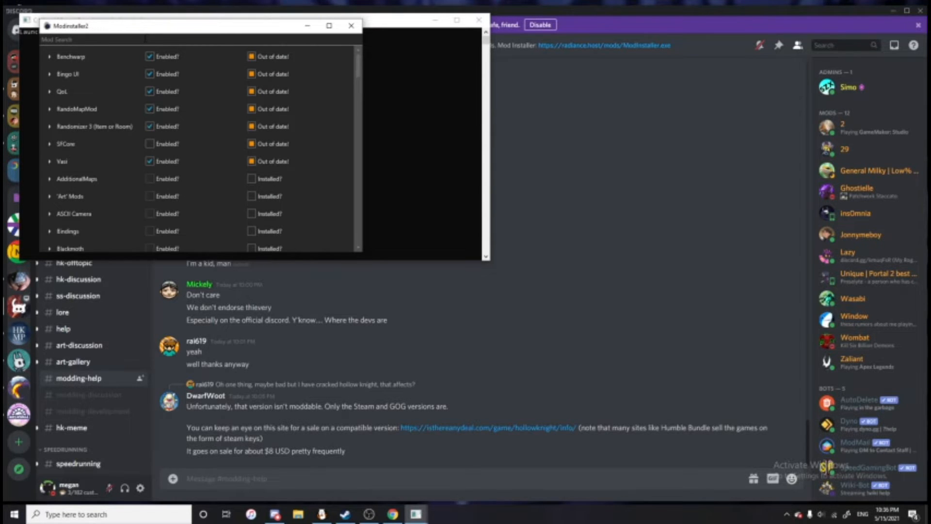
Search the mod list for ModCommon using "modcomm", clear the search, and look over the available mods
type("modcomm")
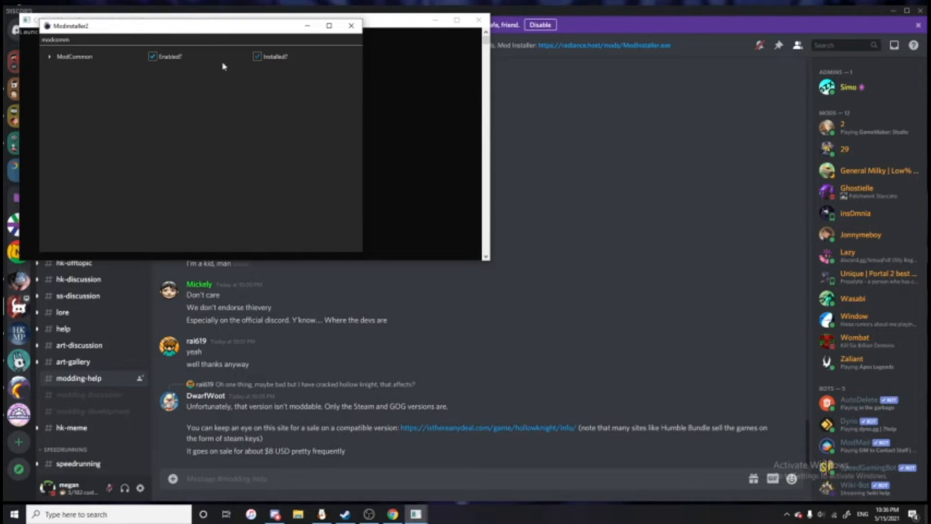
key("BackSpace")
key("BackSpace")
key("BackSpace")
key("BackSpace")
key("BackSpace")
key("BackSpace")
key("BackSpace")
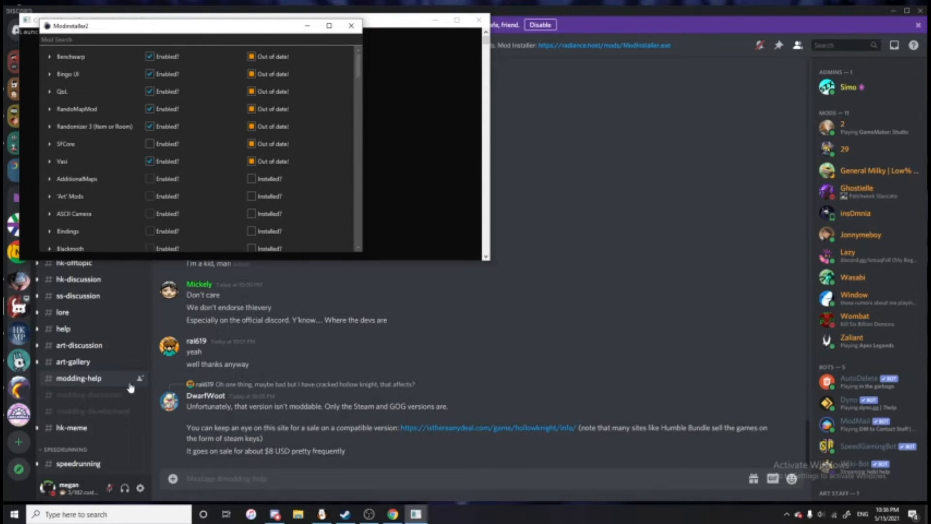
scroll(288, 111, "down", 3)
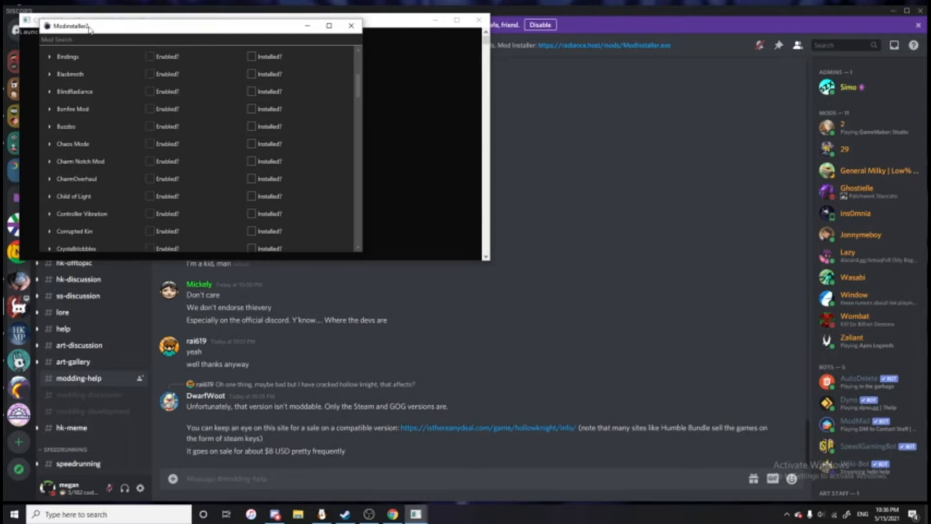
Return to Discord, view the recent messages in the modding-discussion channel, and go back to modding-help
left_click(345, 314)
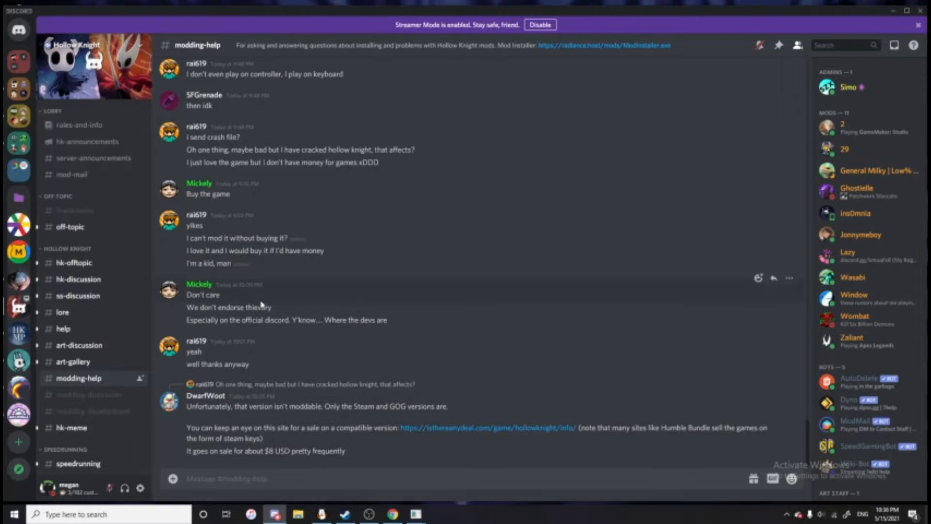
scroll(98, 298, "down", 6)
scroll(81, 194, "up", 2)
scroll(81, 194, "up", 2)
left_click(98, 249)
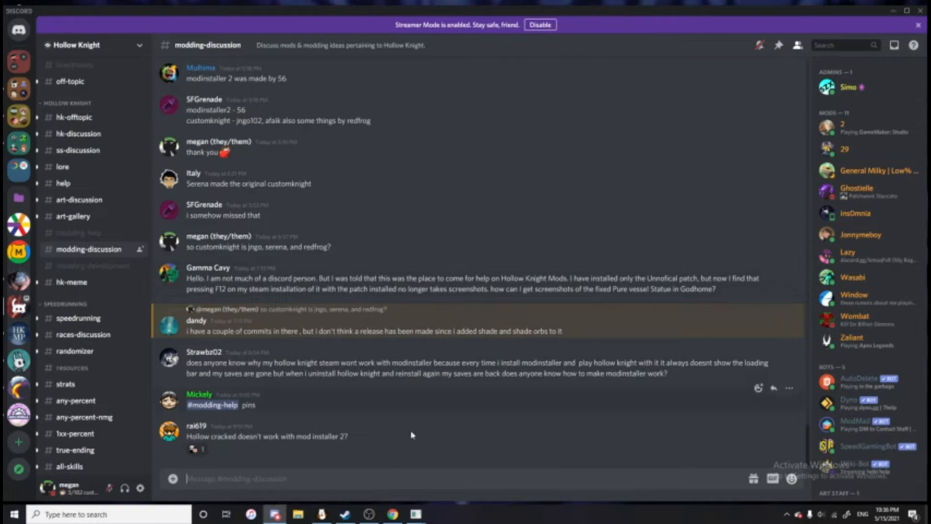
left_click(89, 237)
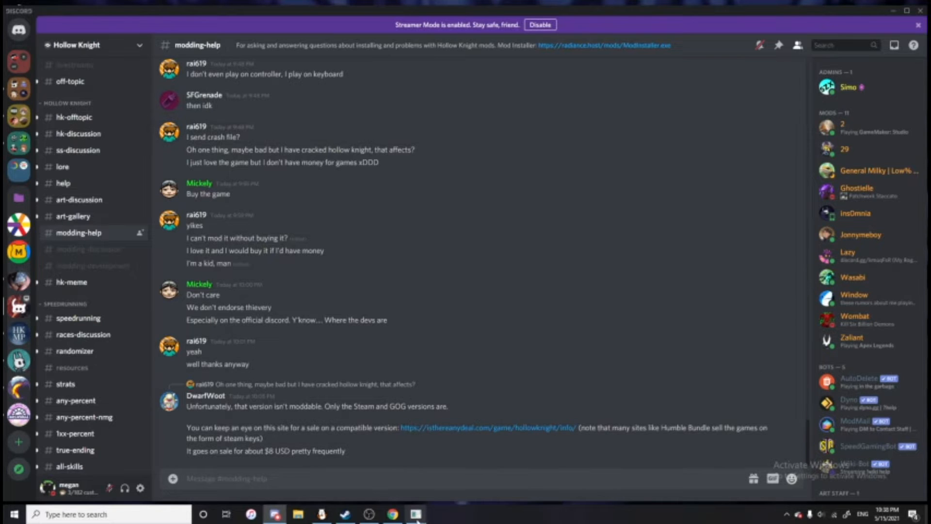
Switch to Chrome and open the Sprites > sprites folder in the shared SpritePacker Google Drive folder
left_click(402, 517)
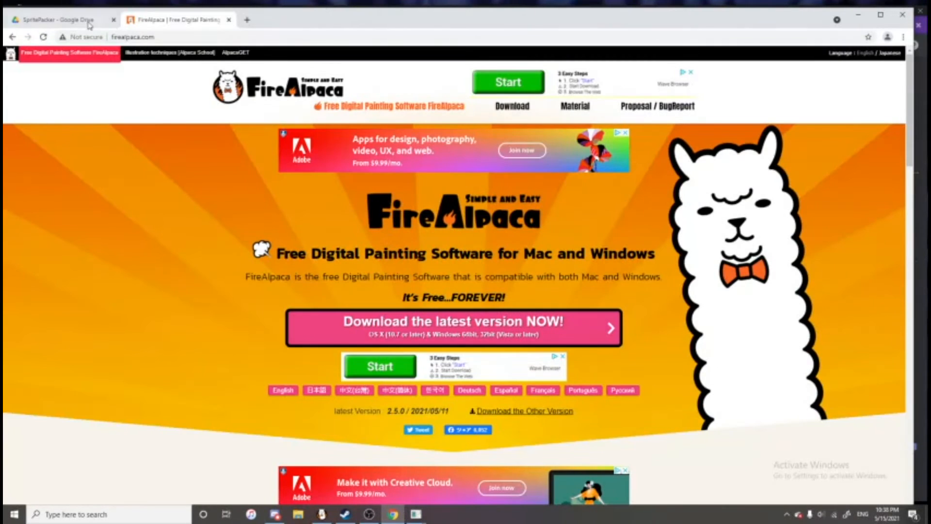
left_click(58, 20)
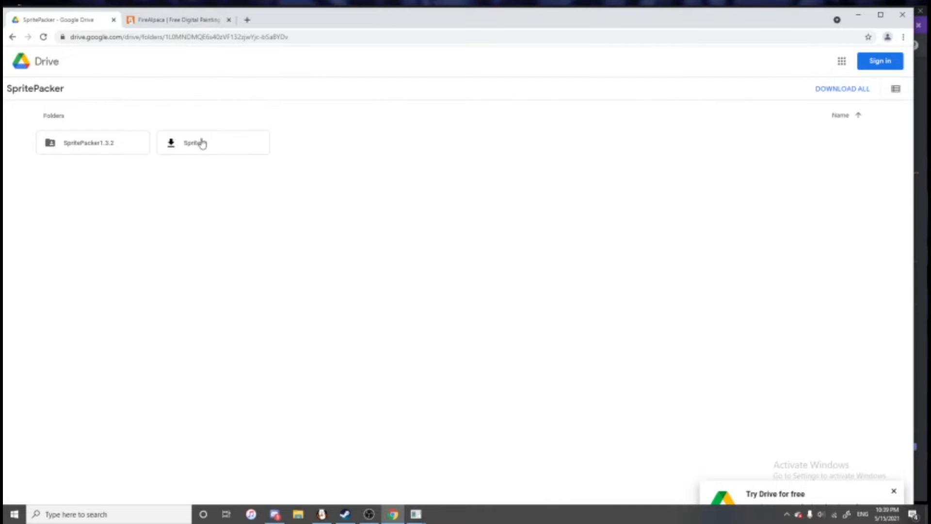
double_click(235, 148)
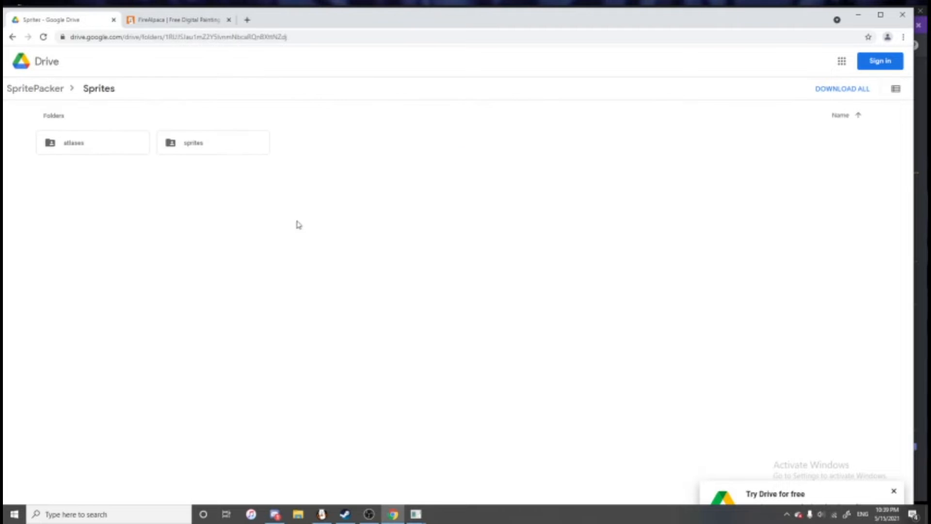
double_click(230, 145)
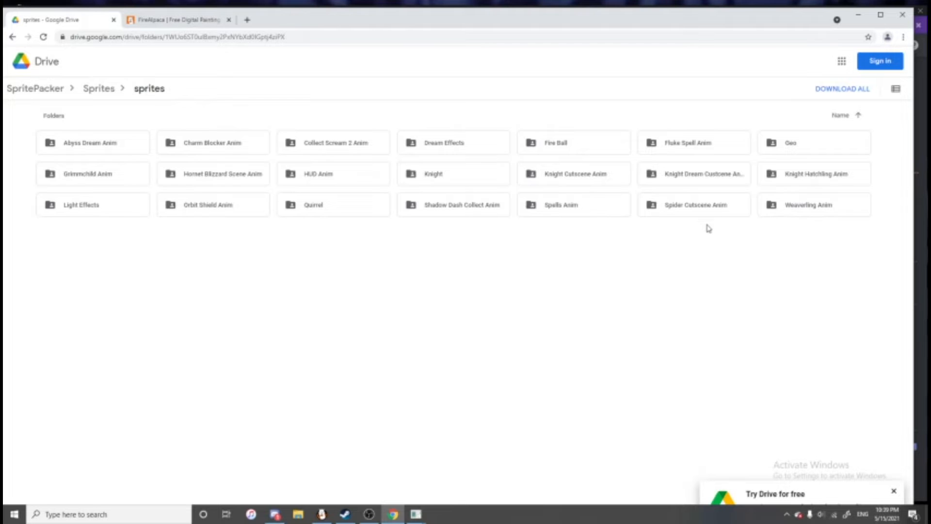
Preview Spider Cutscene Cln.png in the Spider Cutscene Anim folder's 0.Atlases subfolder, and return to the sprites folder
double_click(711, 207)
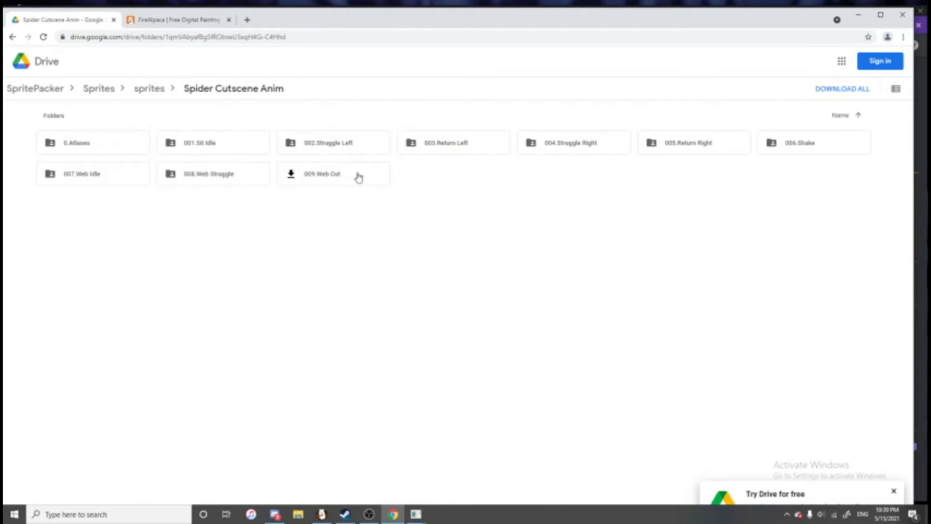
double_click(97, 148)
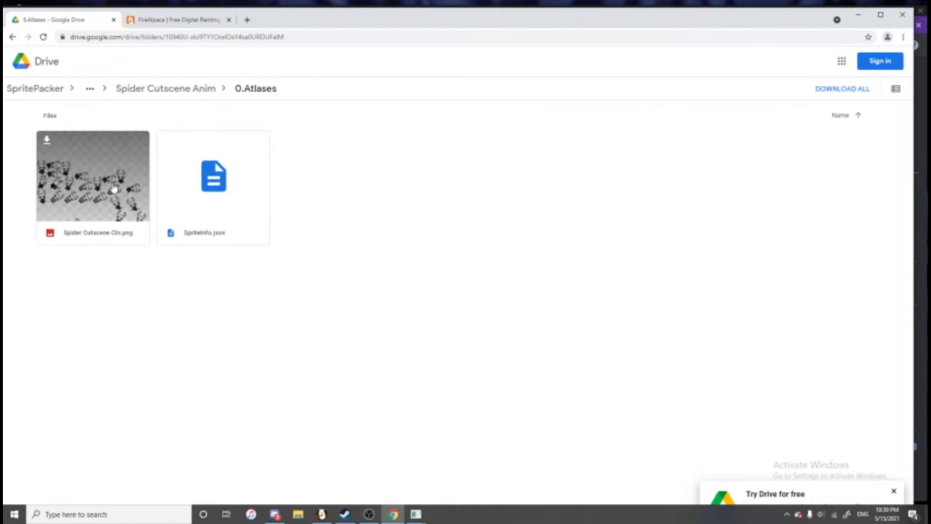
double_click(114, 189)
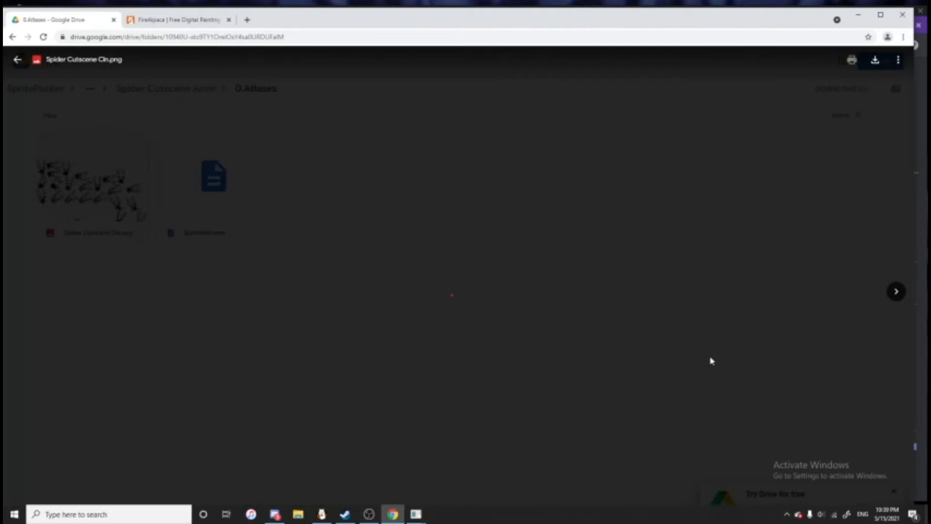
left_click(731, 328)
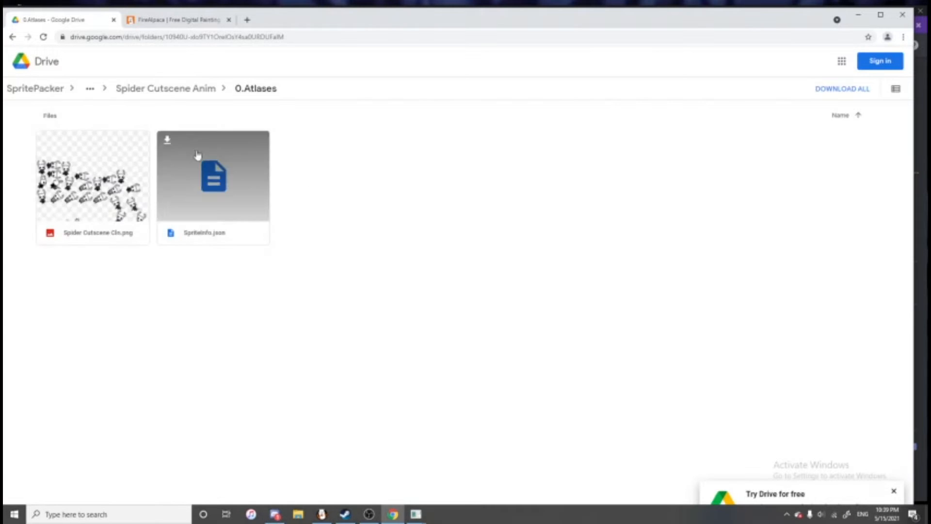
left_click(187, 94)
left_click(149, 90)
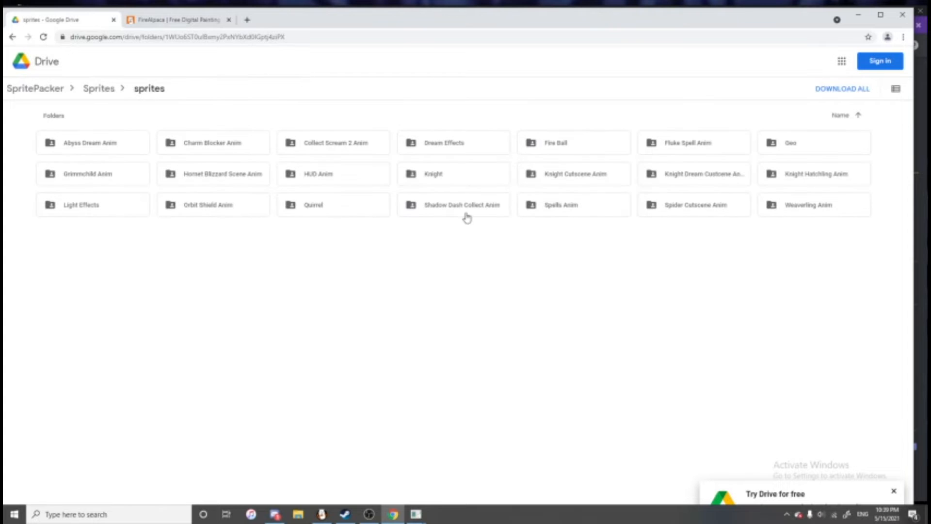
Examine the animation subfolders of the Knight folder and return to the sprites folder
double_click(475, 188)
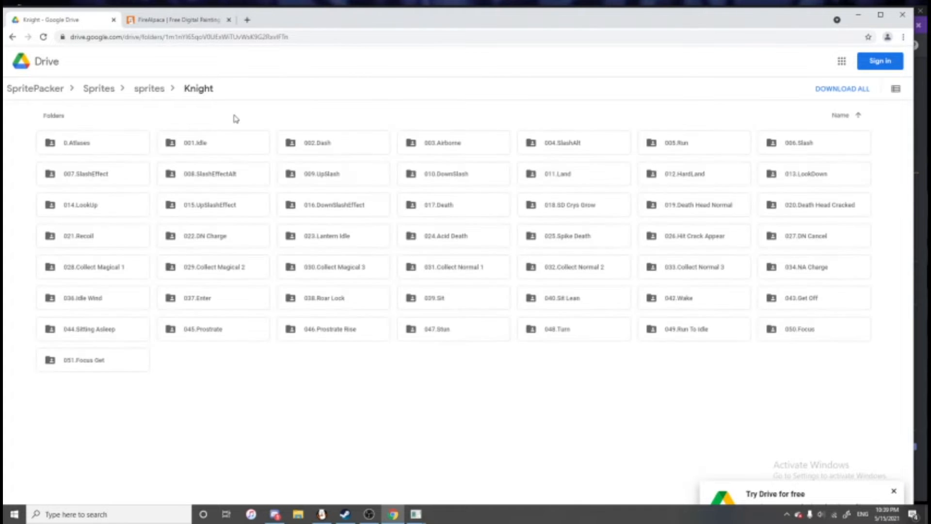
left_click(162, 92)
Start downloading the Knight folder and cancel the download
left_click(412, 177)
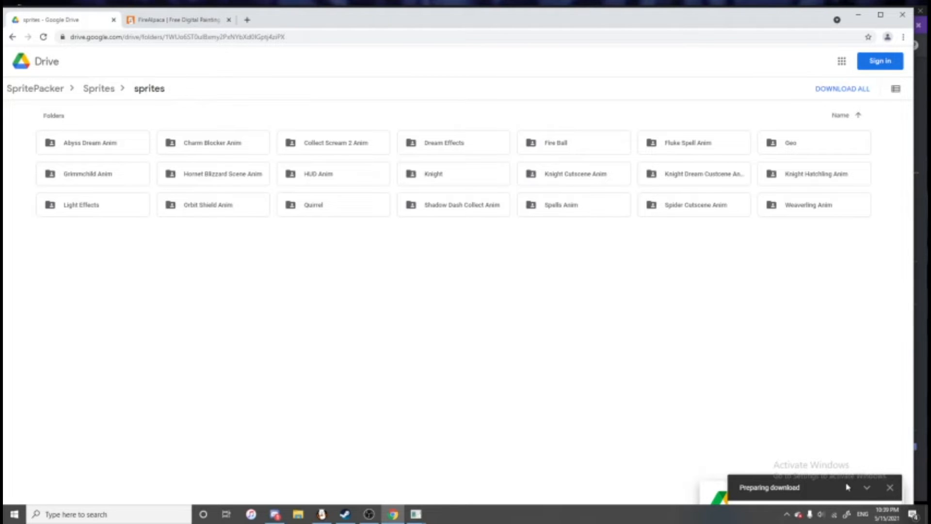
left_click(889, 487)
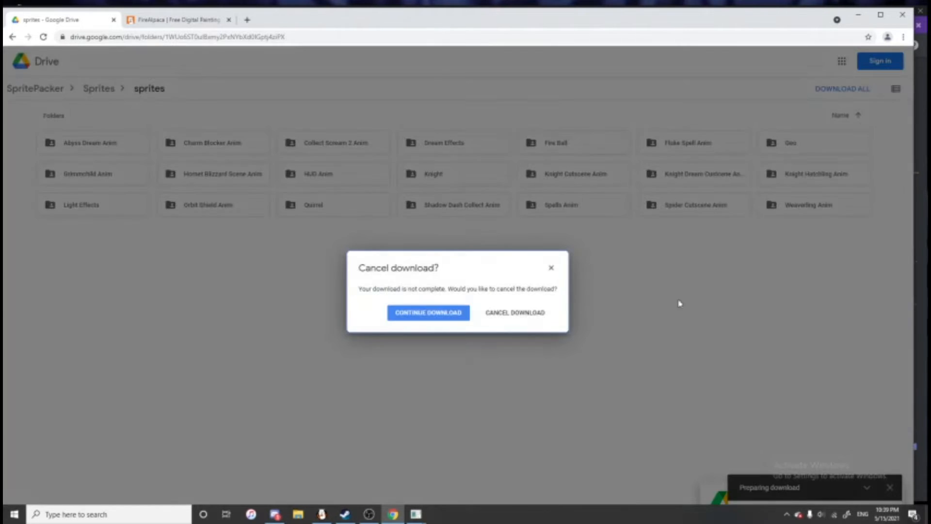
left_click(519, 312)
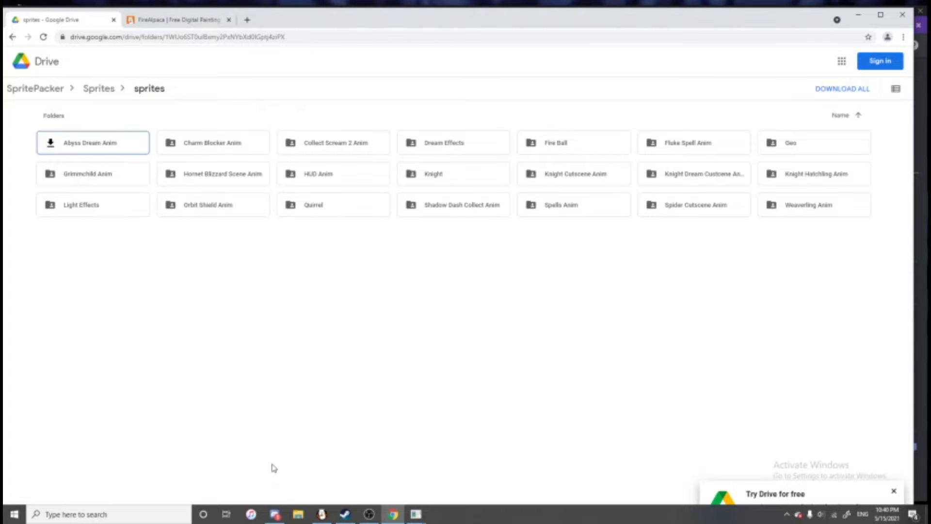
Open %appdata% through the Run dialog and navigate to the LocalLow folder inside AppData
key("super+r")
left_click(47, 452)
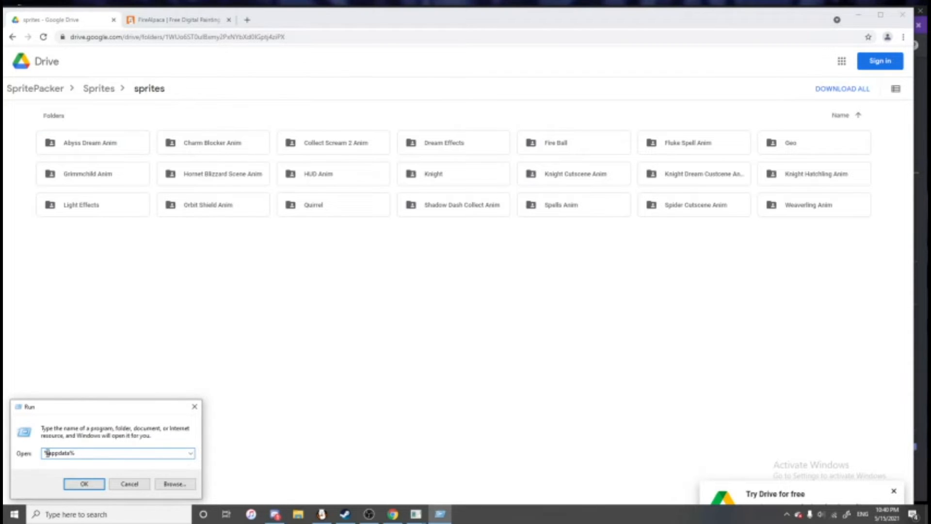
left_click(82, 483)
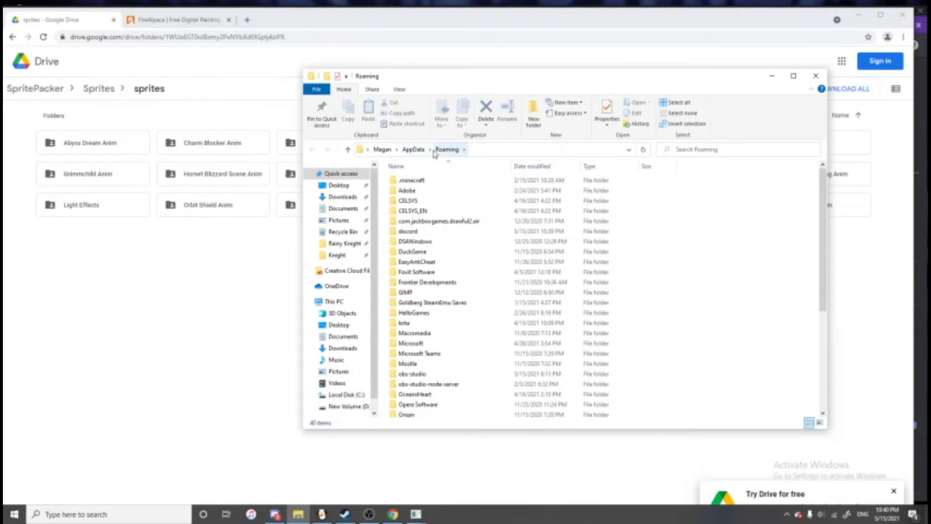
left_click(415, 150)
double_click(425, 190)
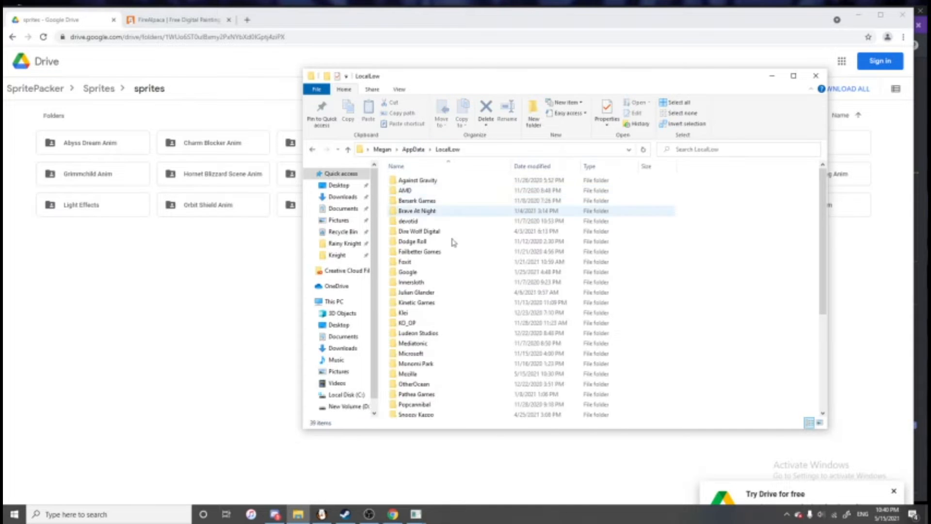
Go from LocalLow through Team Cherry, Hollow Knight and sprites into the Knight folder and look over its animation subfolders
scroll(470, 290, "down", 5)
double_click(417, 290)
left_click(430, 183)
double_click(431, 185)
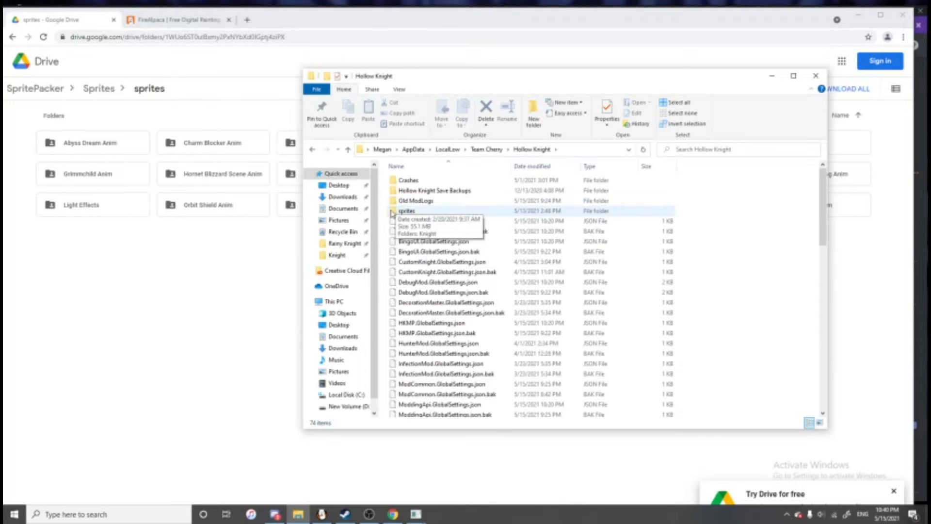
double_click(415, 211)
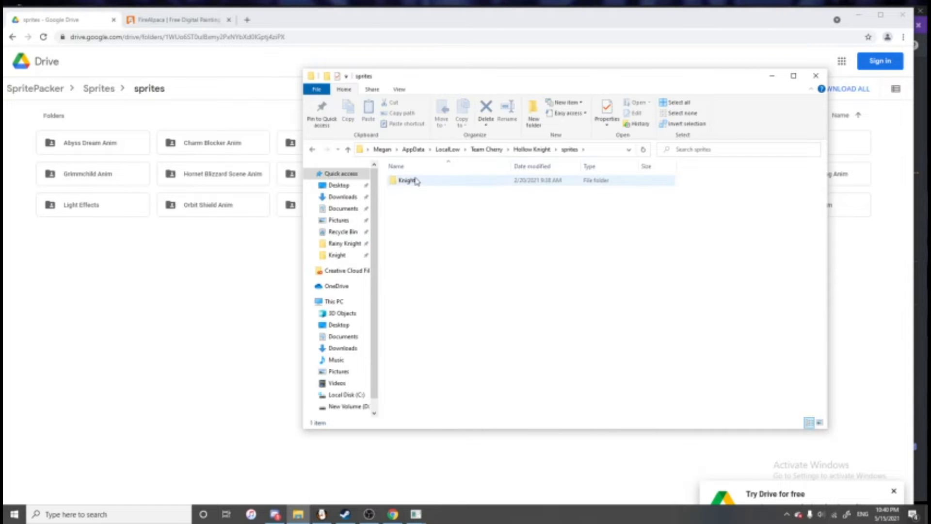
double_click(409, 180)
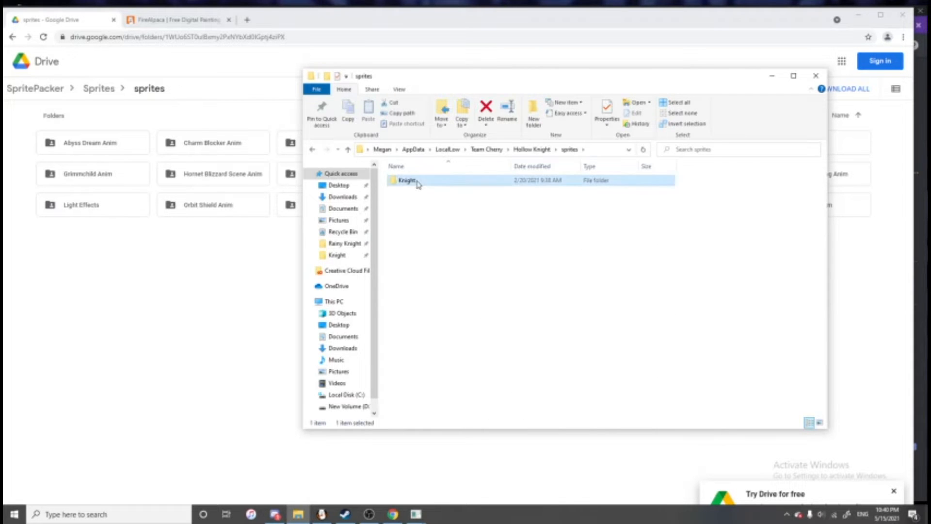
scroll(439, 177, "down", 5)
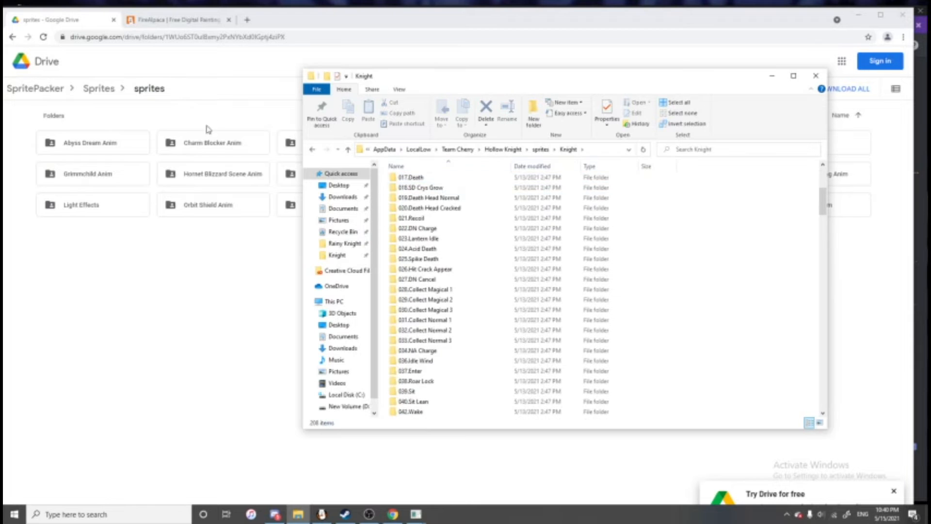
Open the Knight folder on Google Drive and compare its subfolders with the local Knight folder in File Explorer
left_click(146, 89)
double_click(455, 182)
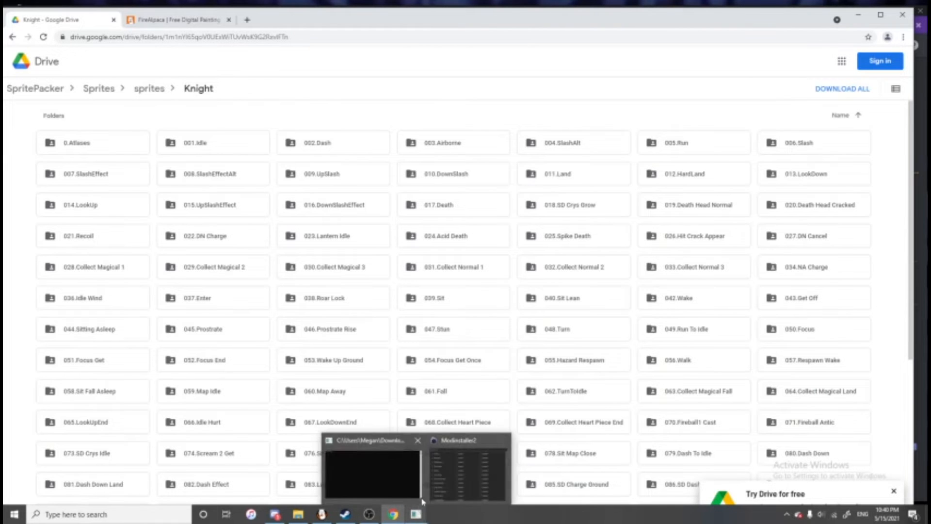
left_click(325, 494)
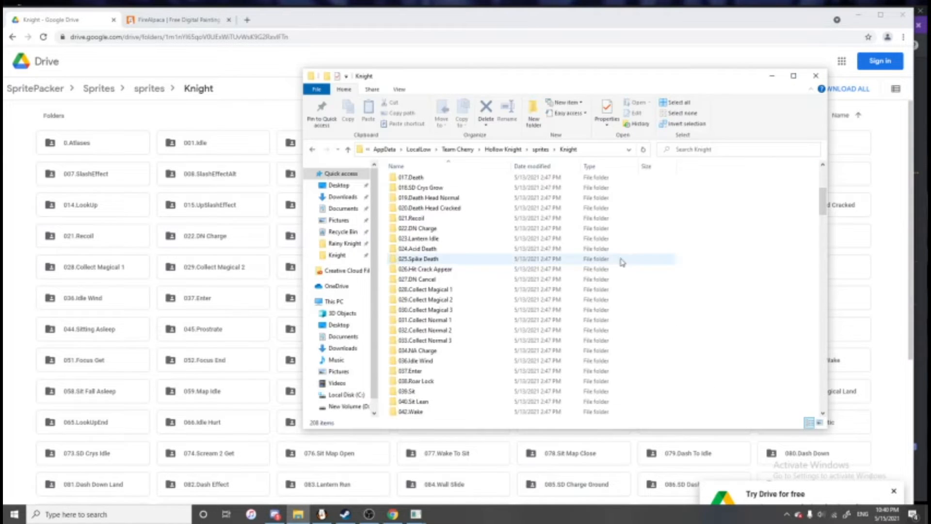
scroll(616, 266, "up", 6)
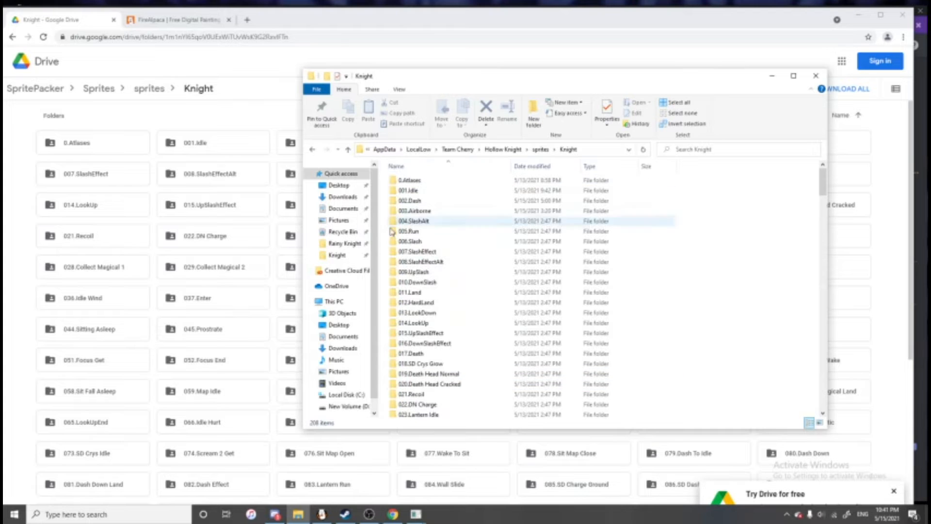
Show the context options of the Knight folder in the local sprites folder, and close the File Explorer window
left_click(541, 149)
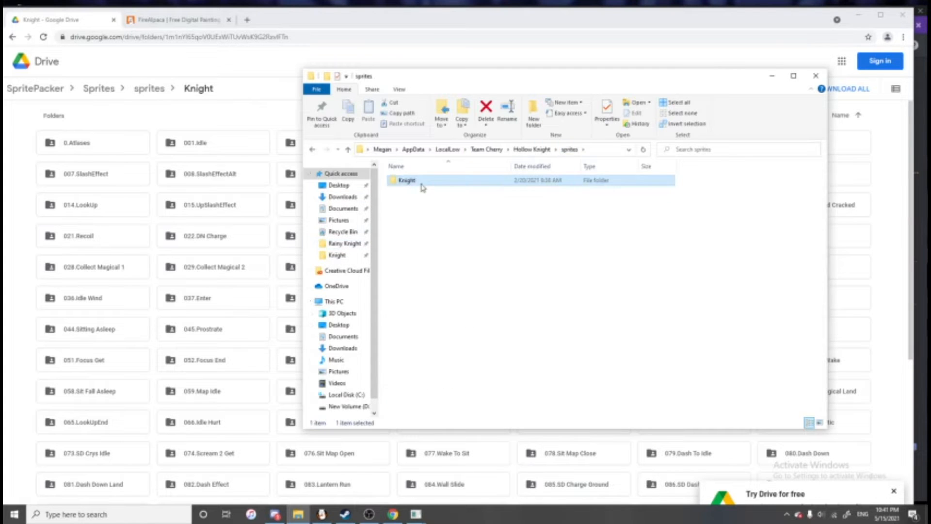
right_click(410, 184)
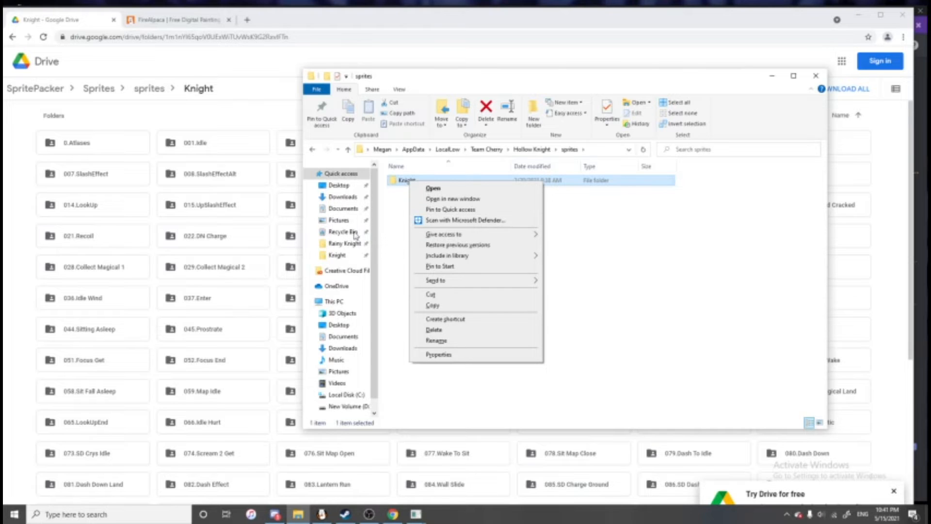
left_click(768, 165)
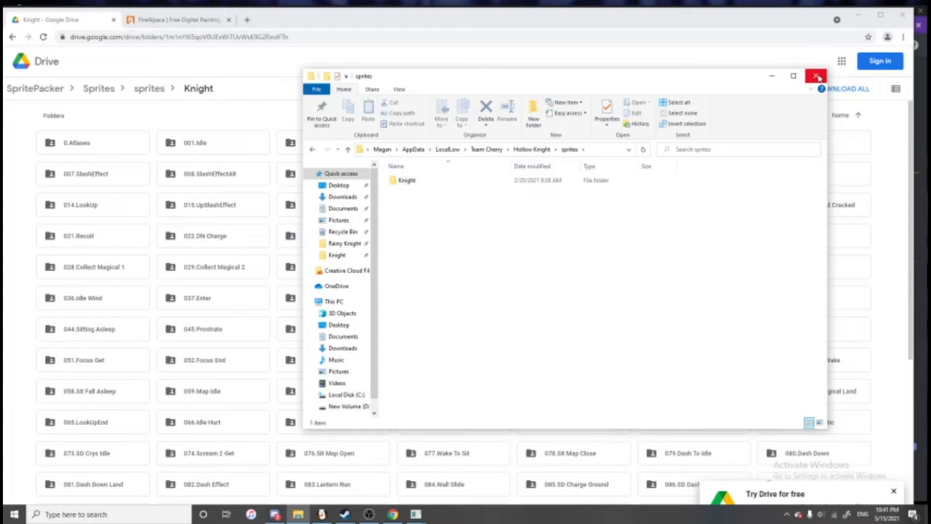
left_click(816, 76)
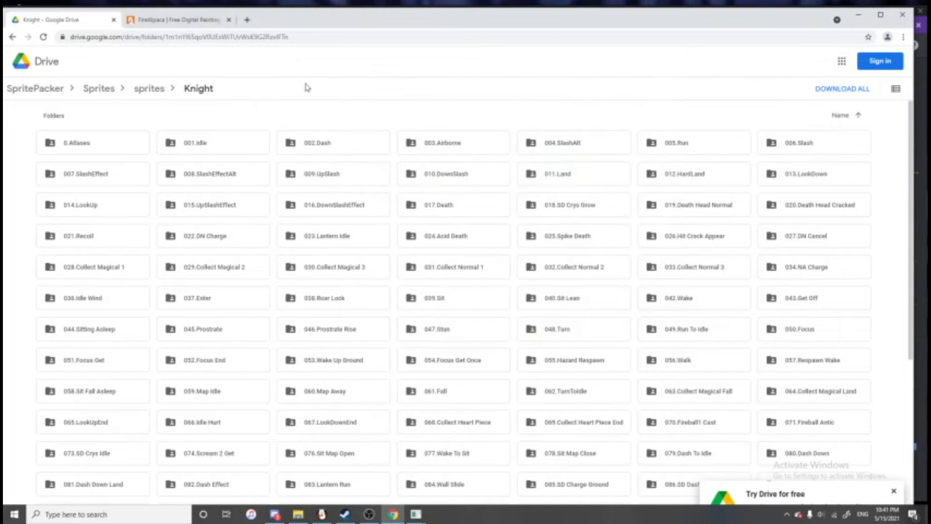
Go back to the SpritePacker root on Google Drive and open the SpritePacker1.3.2 folder to view its files
left_click(169, 97)
left_click(99, 88)
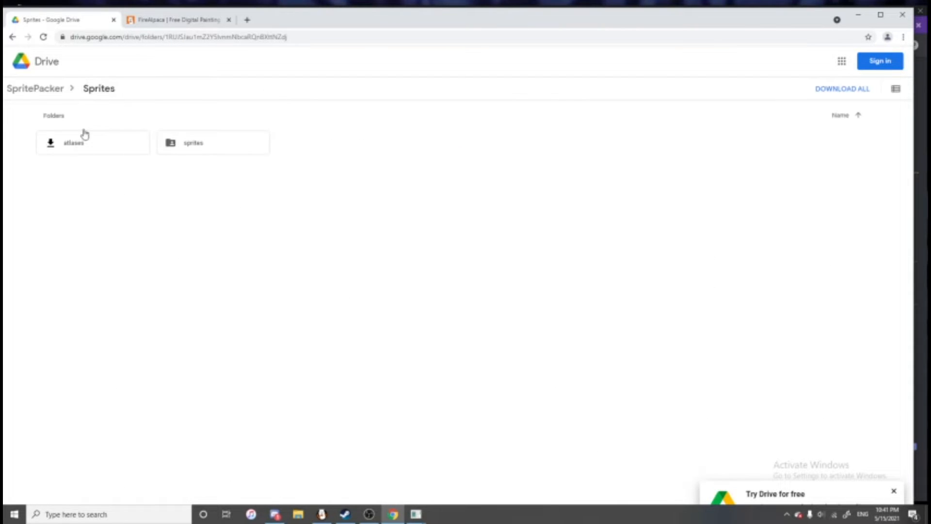
left_click(35, 88)
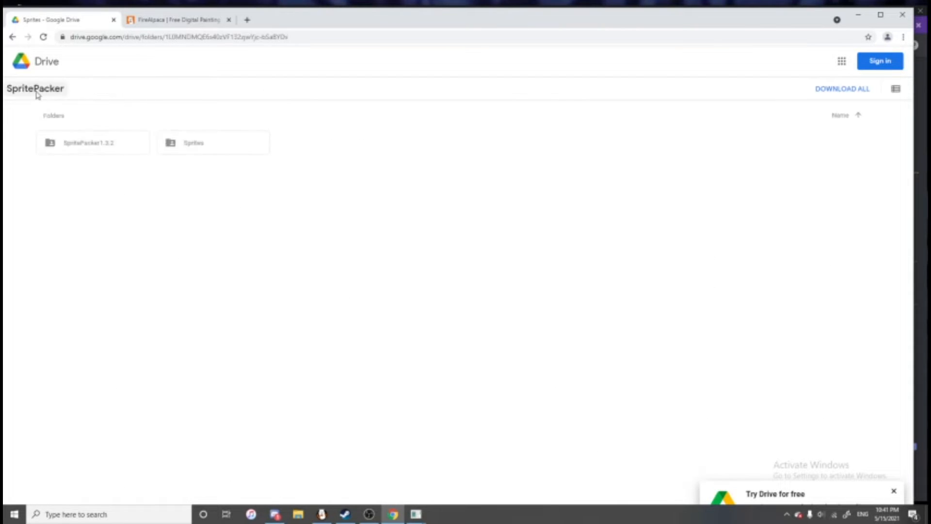
double_click(122, 146)
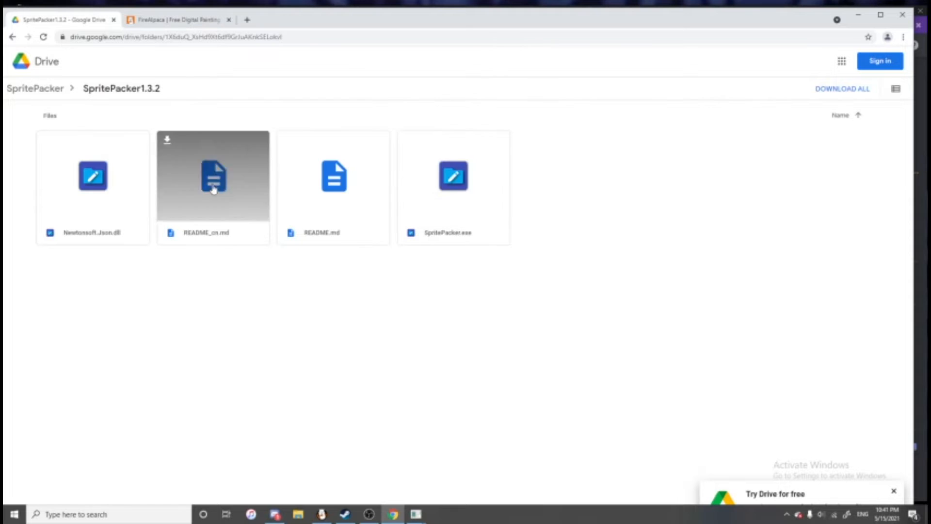
Open File Explorer and navigate to the Spritepacker folder in the S subfolder of the desktop's Main folder
left_click(305, 518)
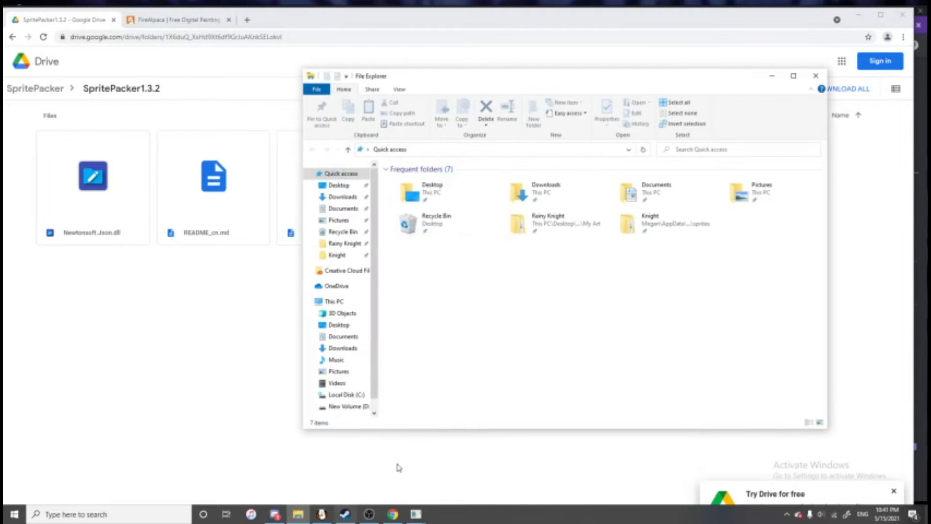
left_click(352, 254)
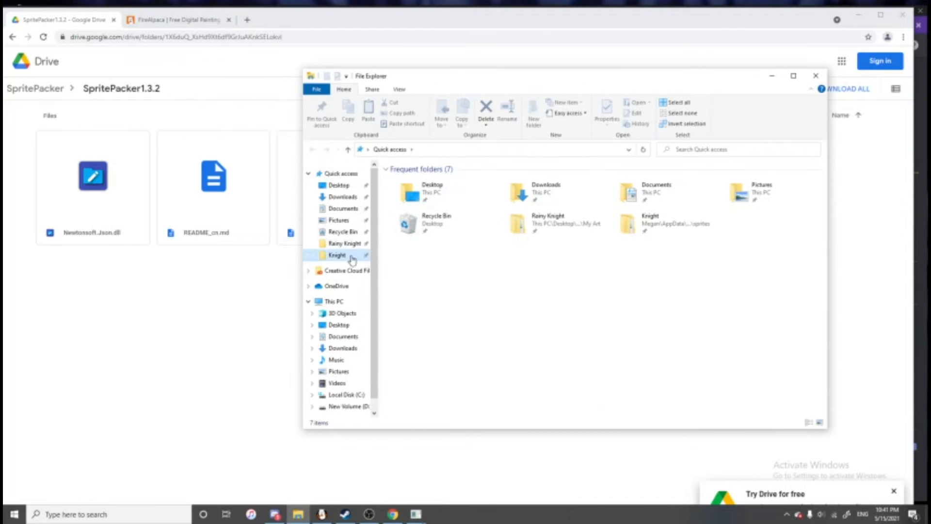
left_click(344, 244)
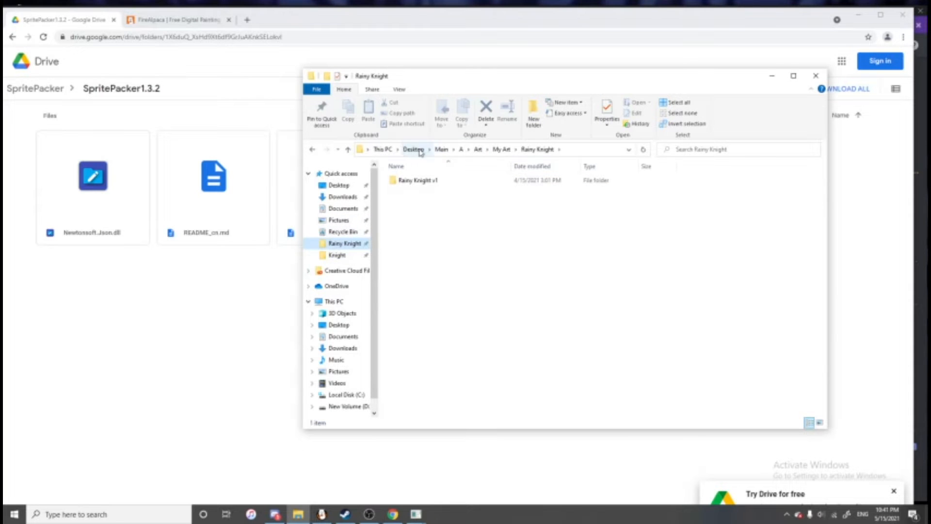
left_click(446, 149)
left_click(479, 220)
scroll(436, 271, "up", 2)
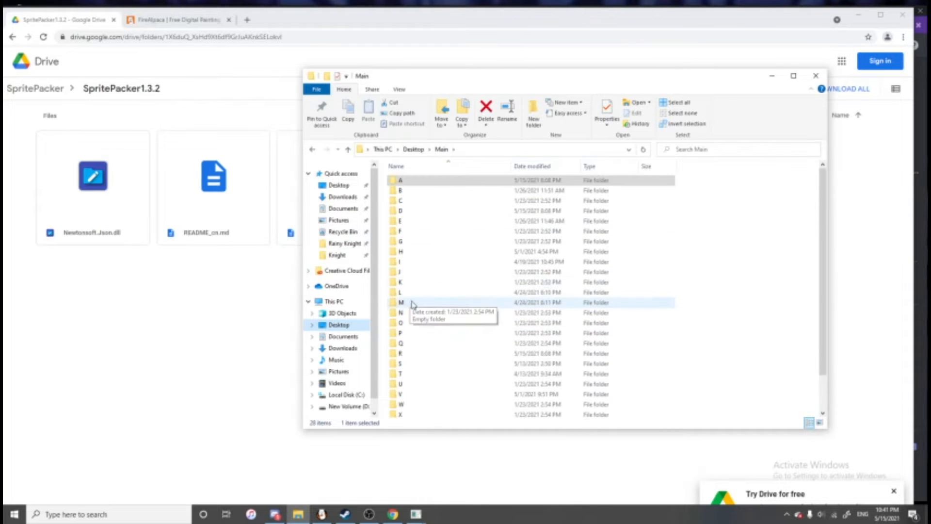
double_click(414, 364)
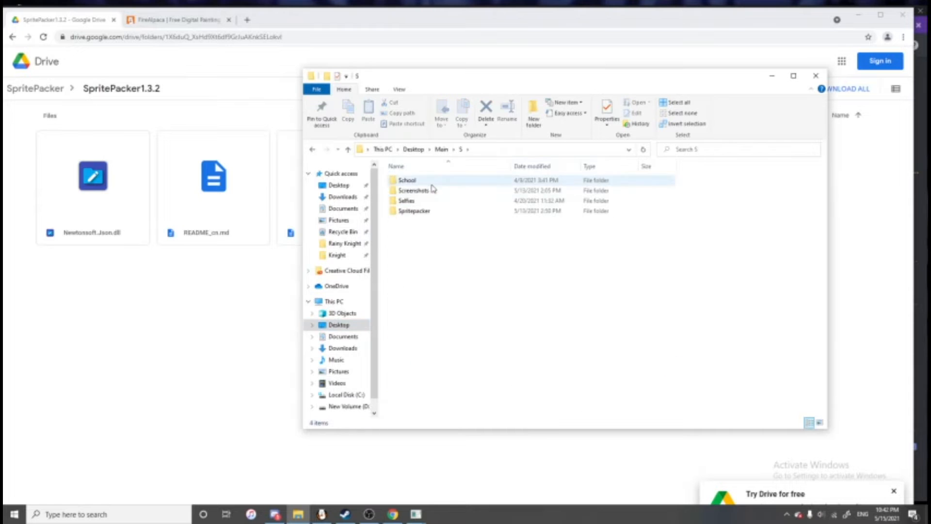
double_click(422, 216)
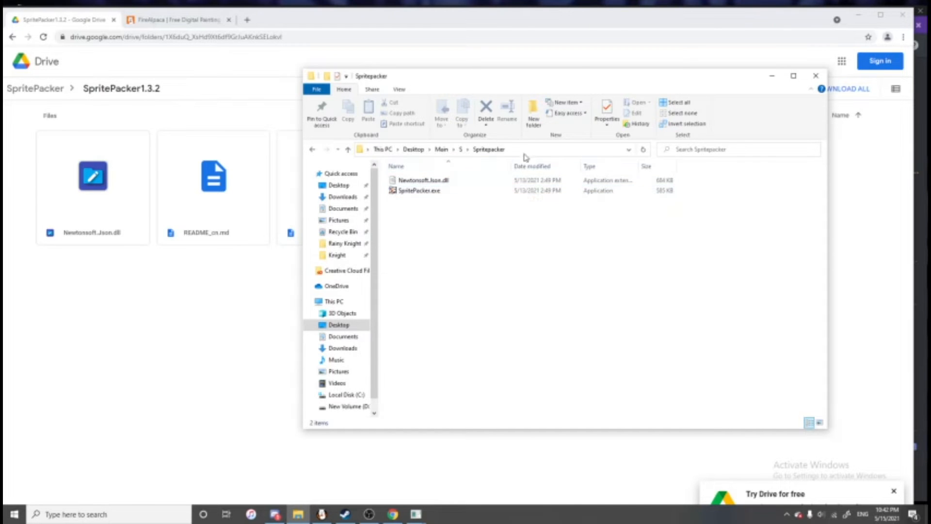
Launch SpritePacker.exe and set its language to en-US
left_click(420, 192)
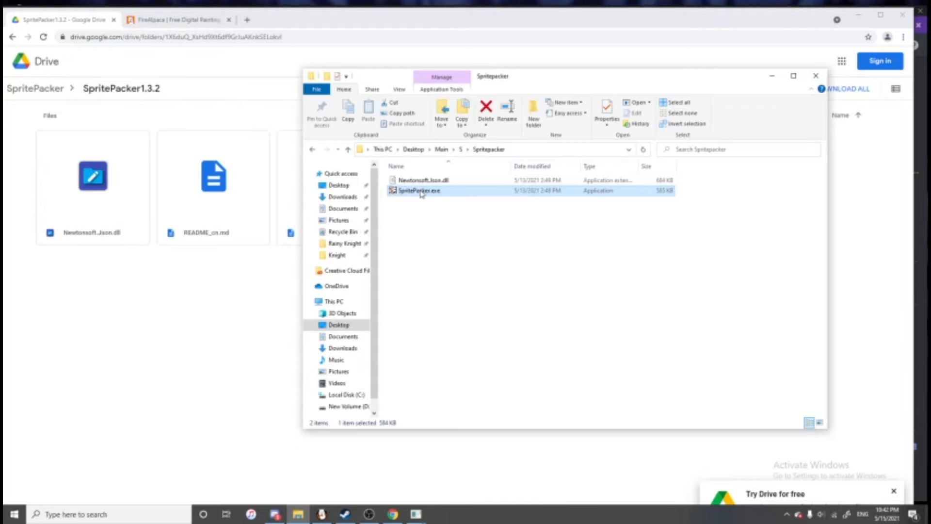
double_click(420, 191)
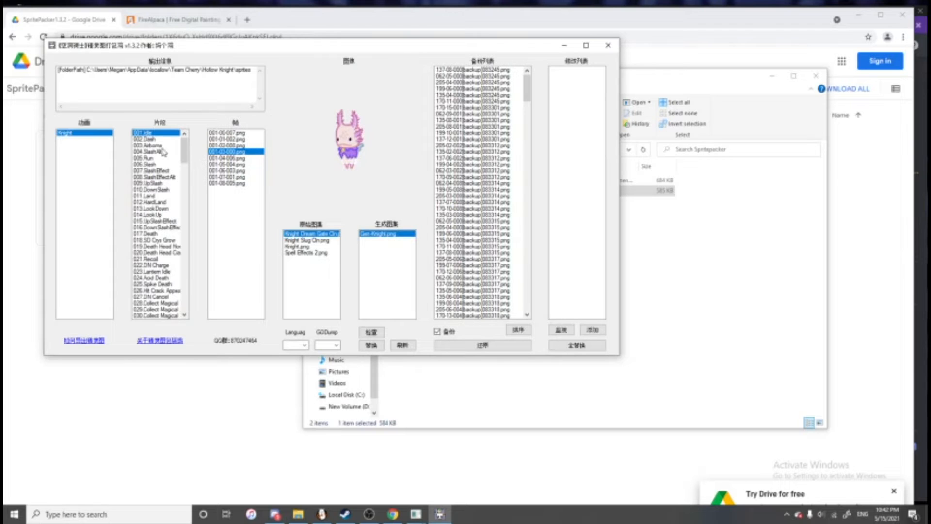
left_click(297, 344)
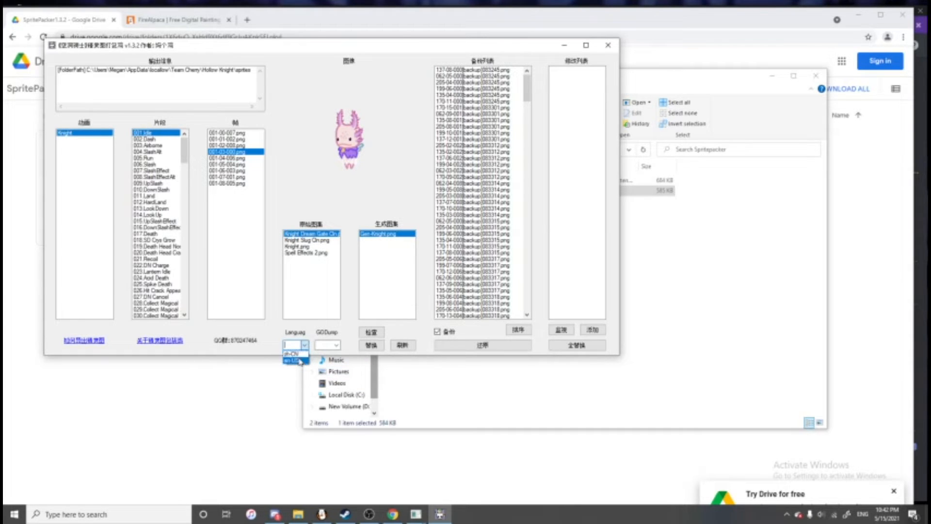
left_click(294, 360)
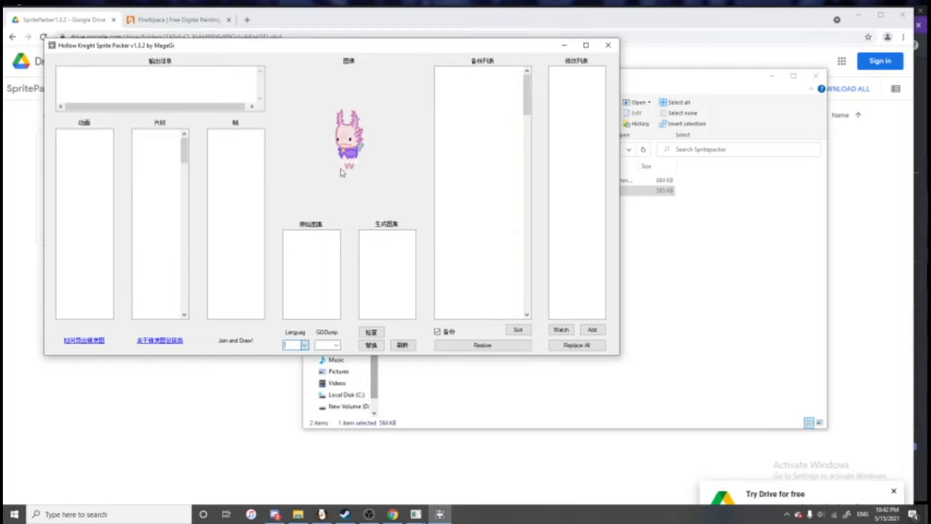
Set GODump to v1.3 and turn on watching for changed files
left_click(337, 344)
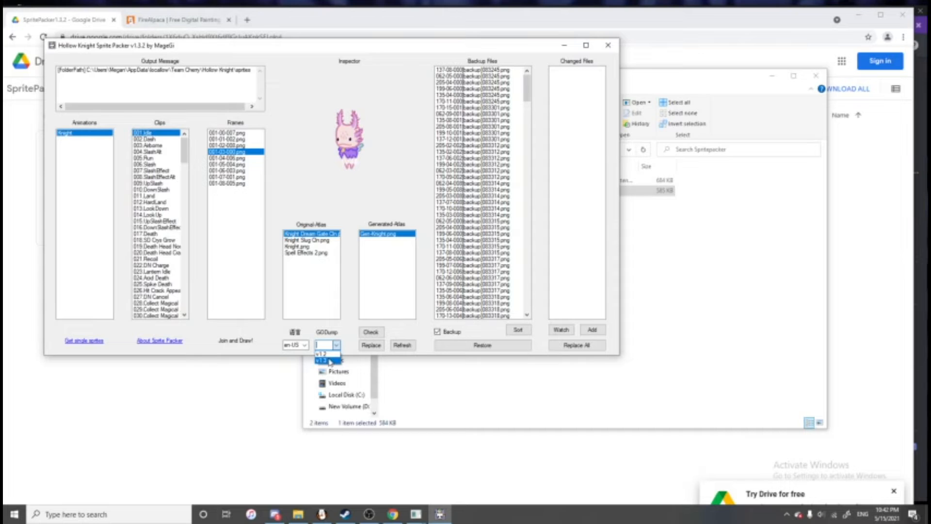
left_click(330, 361)
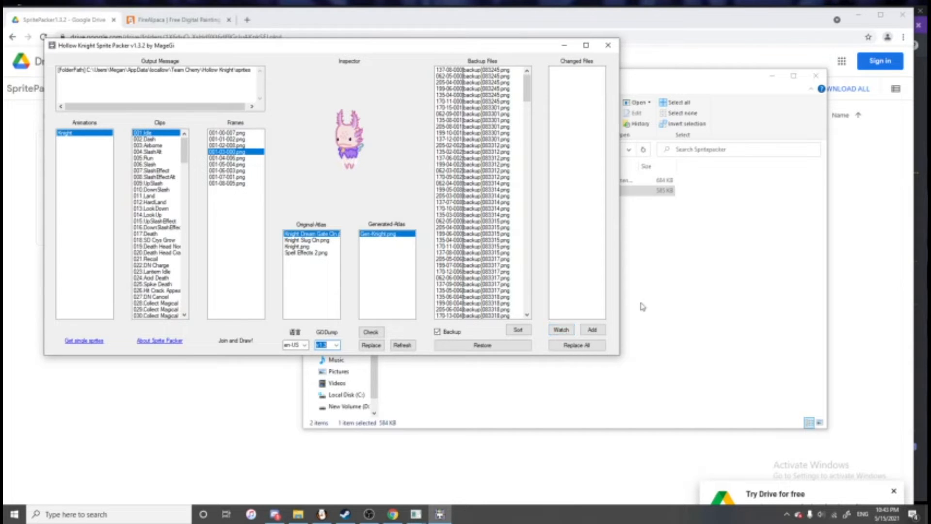
left_click(561, 329)
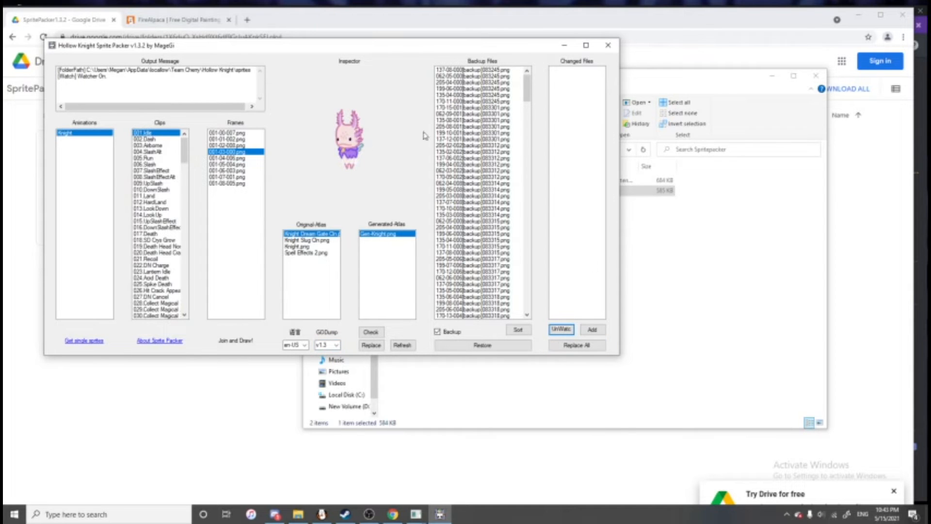
Minimize Sprite Packer, close the Spritepacker folder window, and clear the browser, Discord and mod installer windows off the screen
left_click(564, 45)
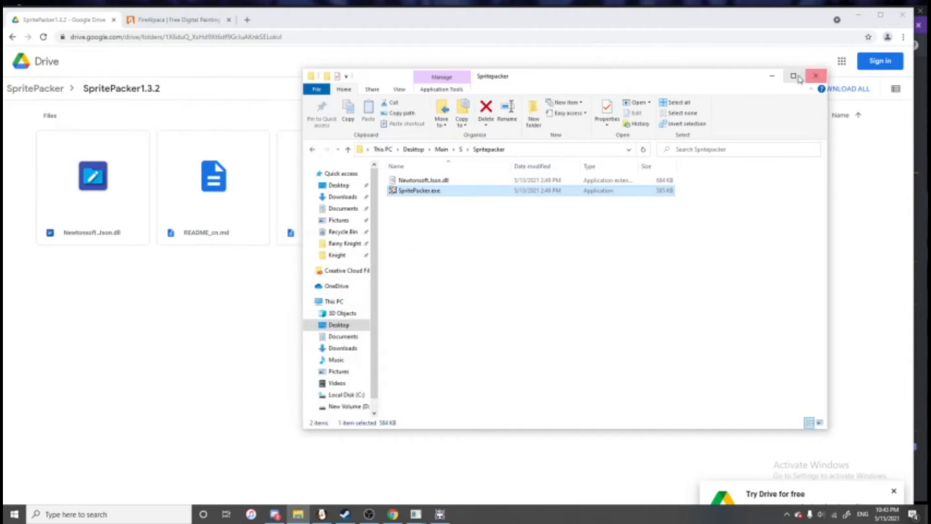
left_click(815, 76)
left_click(854, 19)
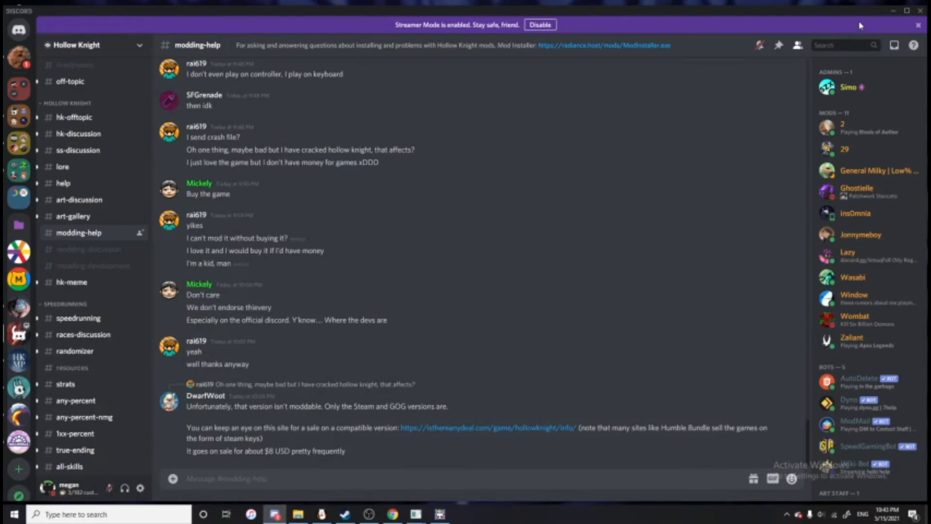
left_click(892, 11)
left_click(351, 25)
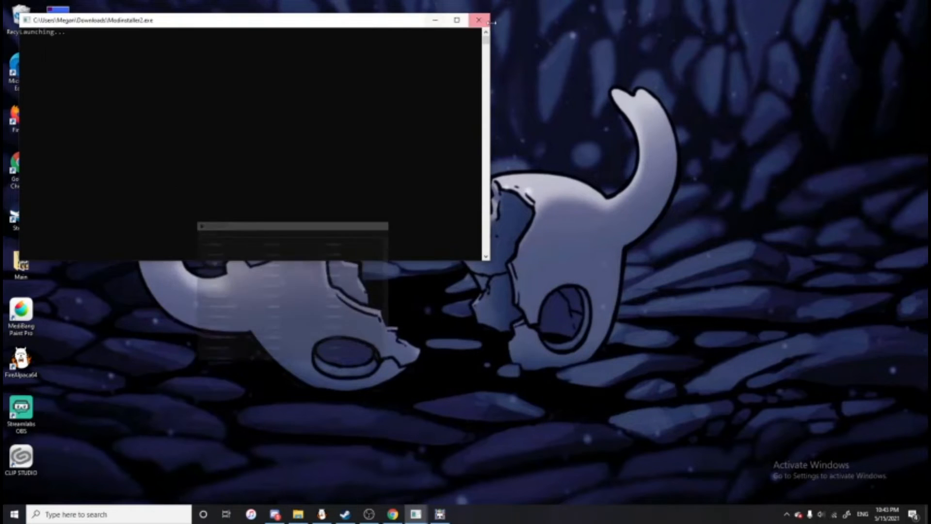
left_click(478, 19)
Switch to FireAlpaca, start opening an image, and view the sprites in the Knight folder's 001.Idle subfolder
left_click(322, 513)
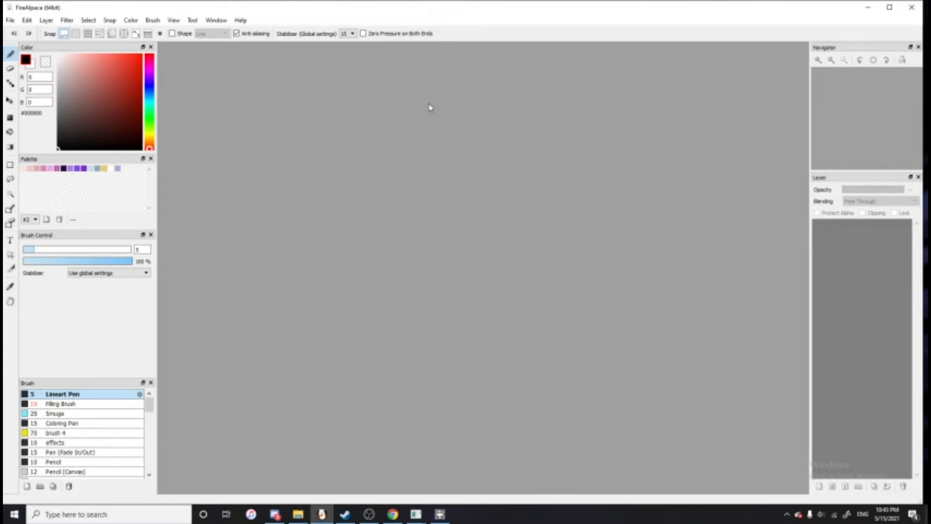
left_click(16, 21)
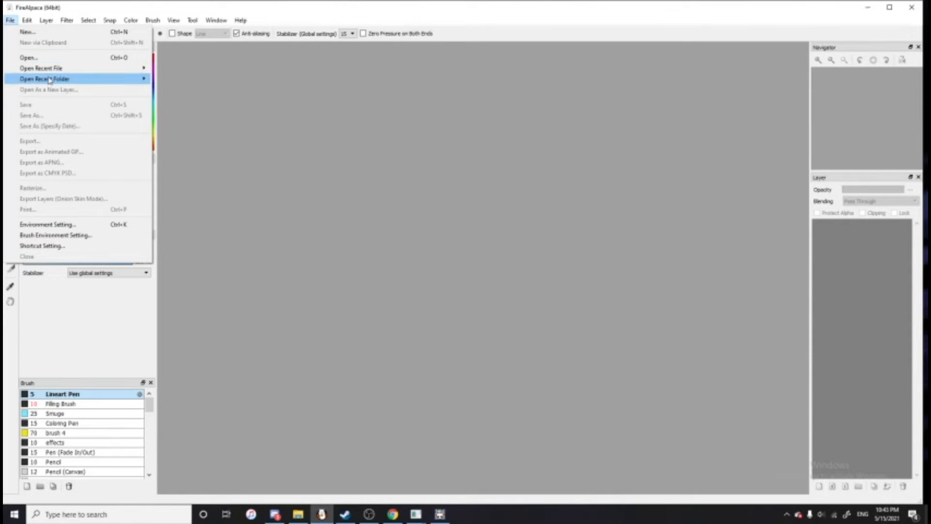
left_click(28, 57)
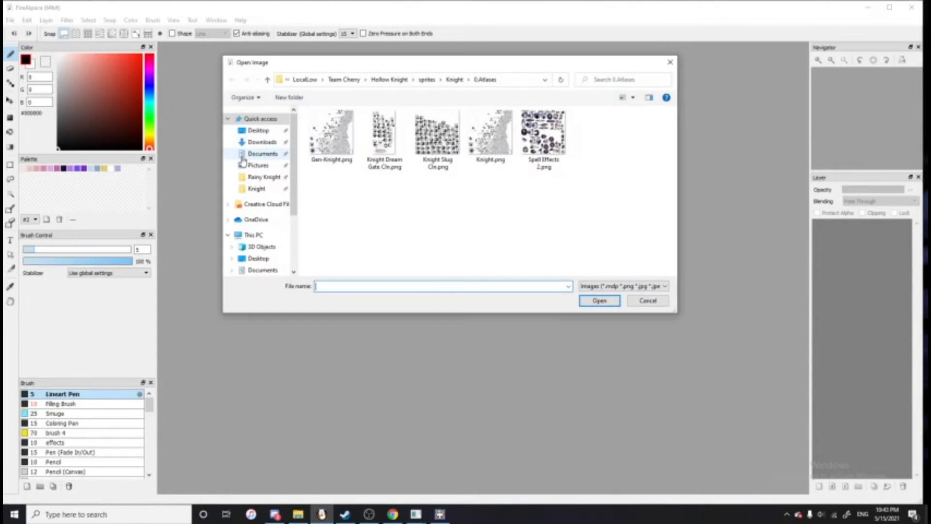
left_click(247, 189)
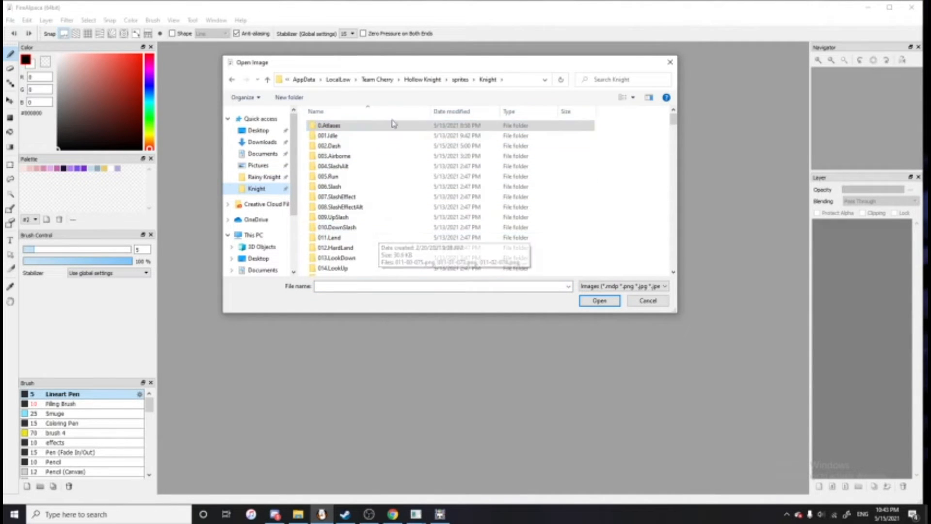
left_click(335, 137)
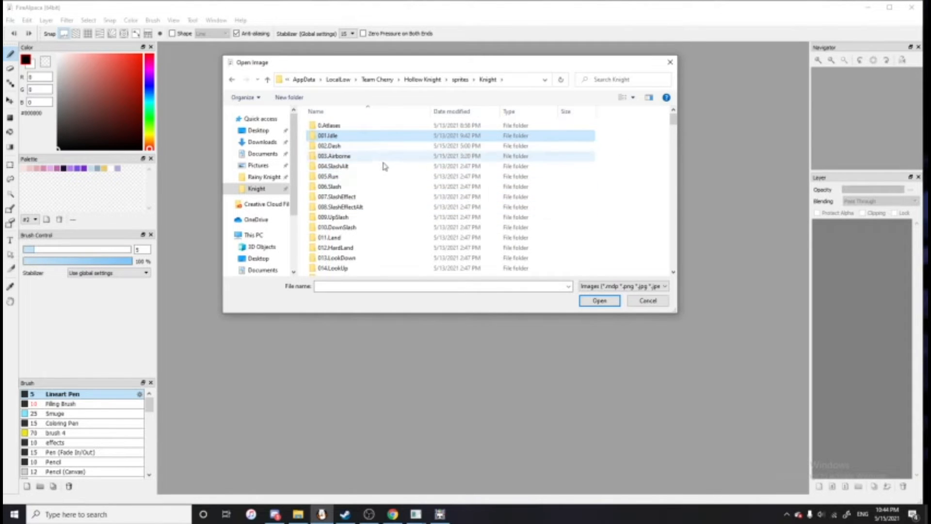
double_click(366, 137)
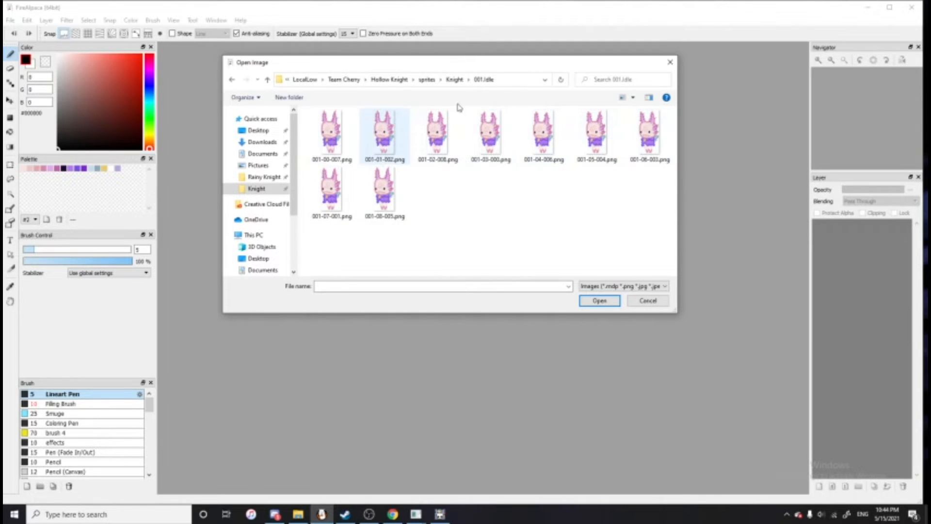
Open the sprite 005-00-032.png from the Knight folder's 005.Run subfolder
left_click(458, 81)
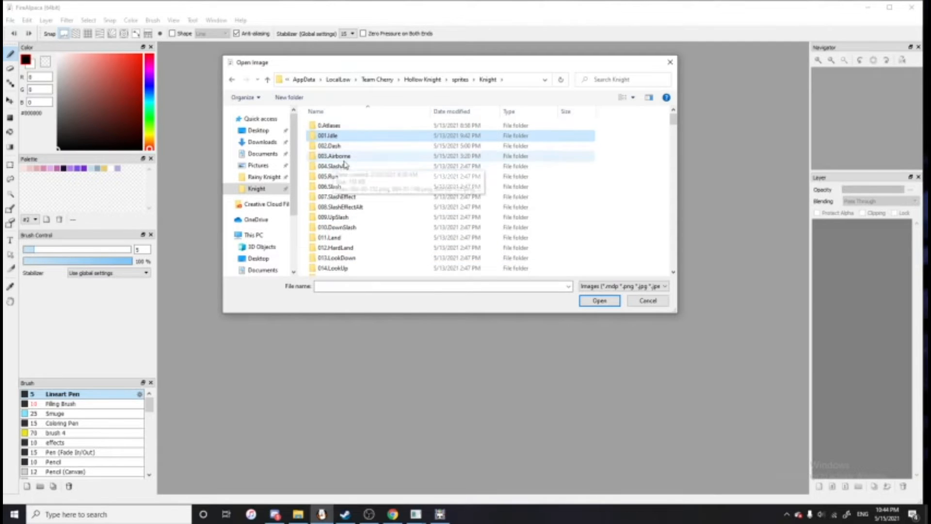
left_click(342, 159)
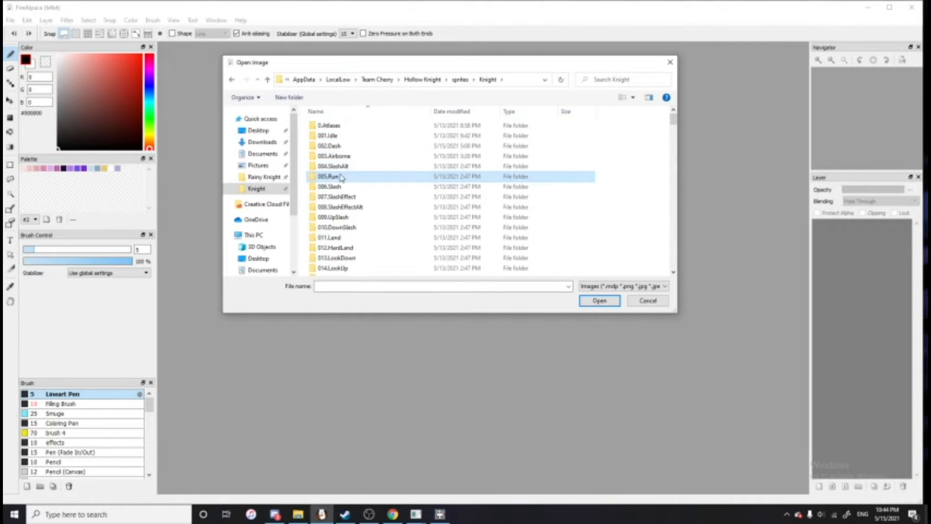
double_click(339, 176)
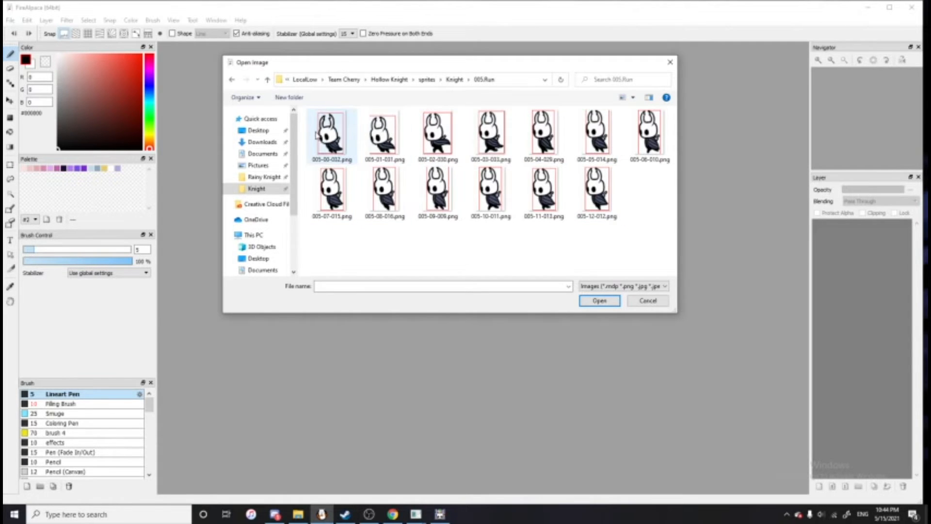
left_click(332, 135)
double_click(341, 154)
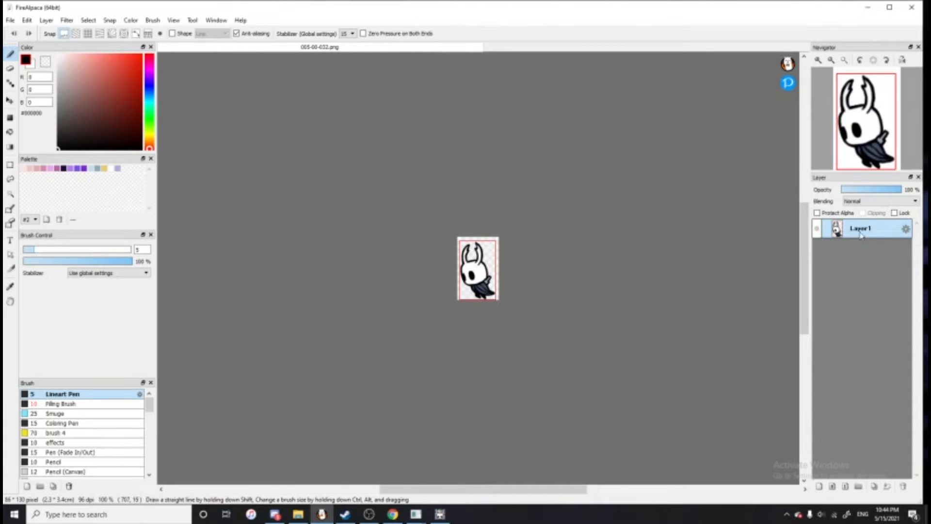
Rename the sprite's layer 005-00-032, checking the original file name in the Knight 005.Run folder in File Explorer
double_click(859, 235)
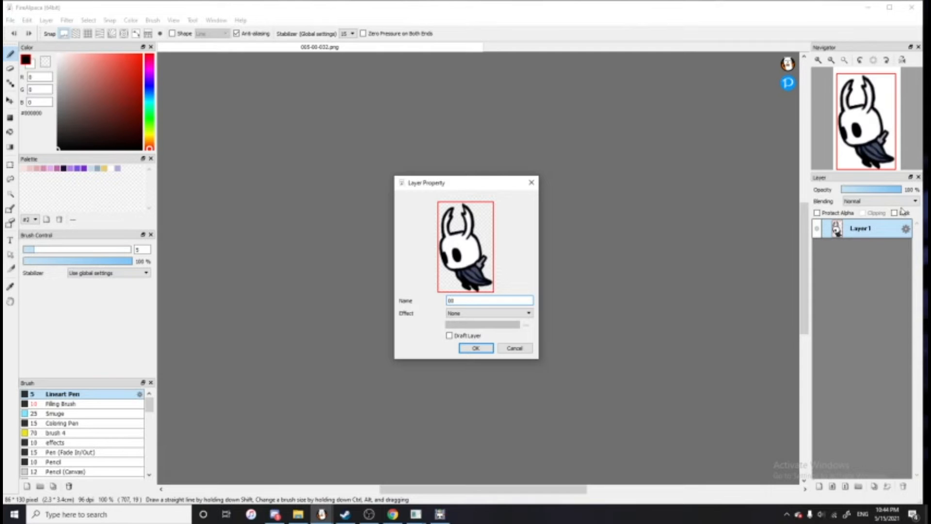
left_click(298, 514)
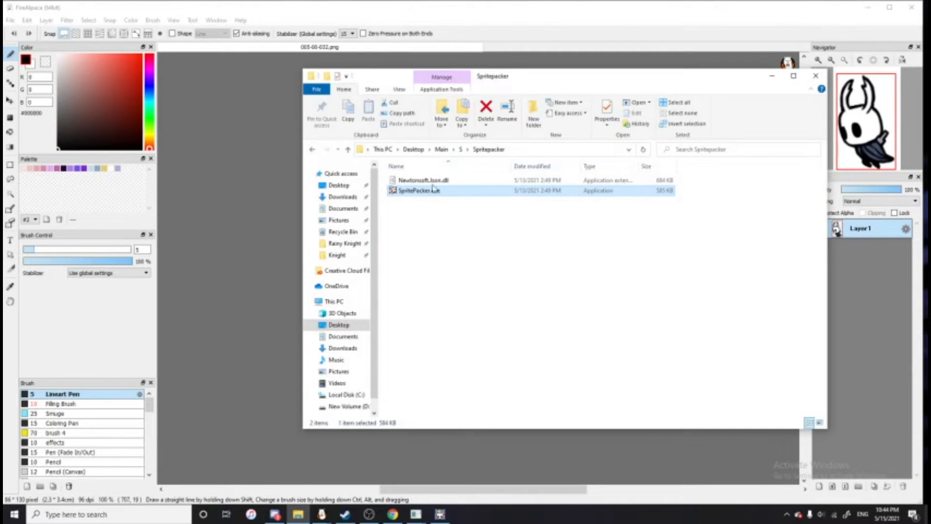
left_click(338, 254)
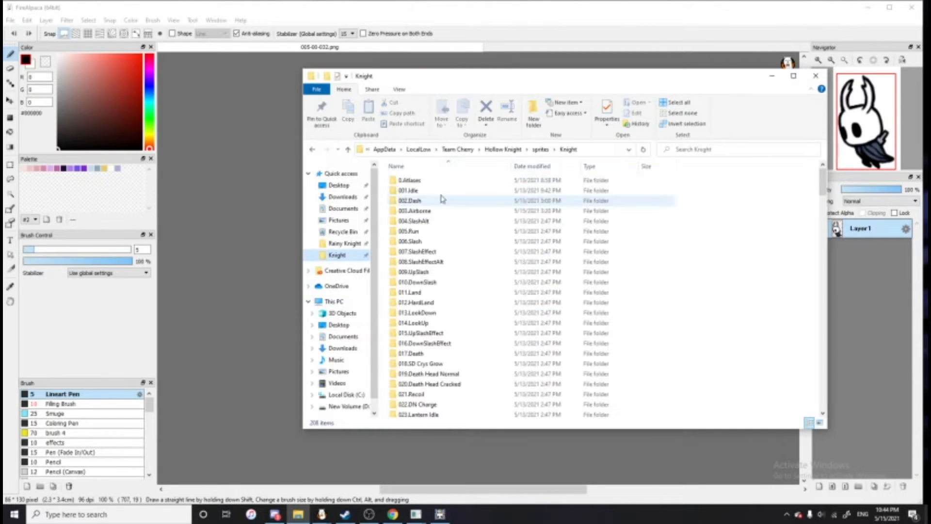
double_click(416, 232)
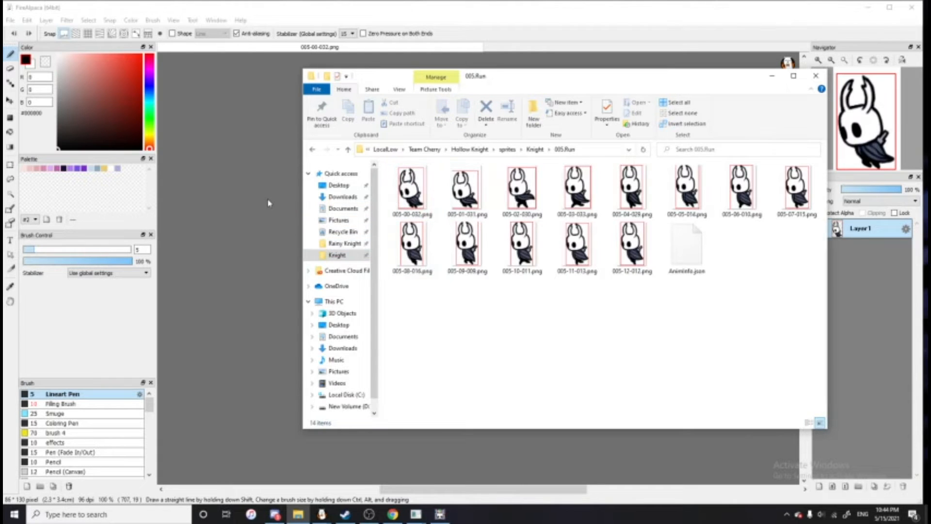
left_click_drag(509, 80, 527, 304)
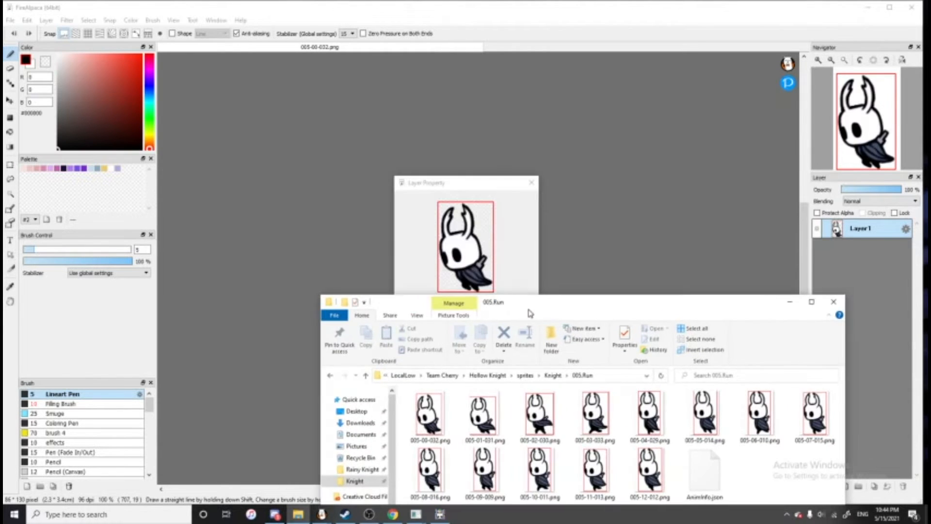
left_click(476, 286)
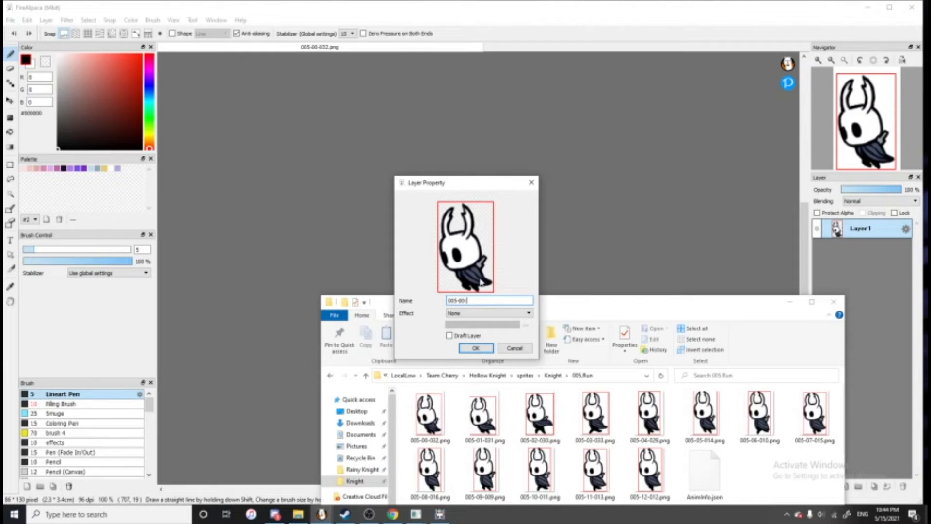
key("Return")
left_click_drag(606, 301, 495, 63)
left_click(744, 146)
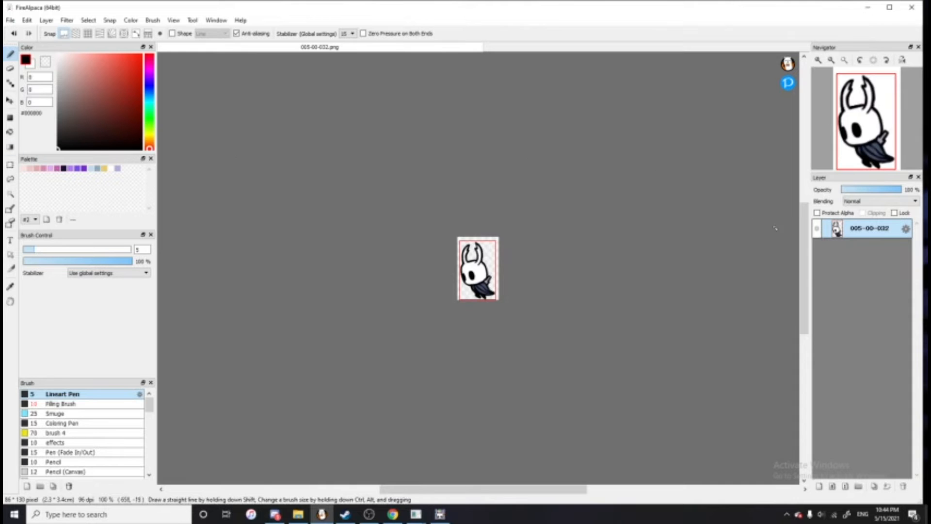
Create a layer folder named Frame 1, move the 005-00-032 layer into it and collapse the folder
left_click(858, 485)
double_click(862, 232)
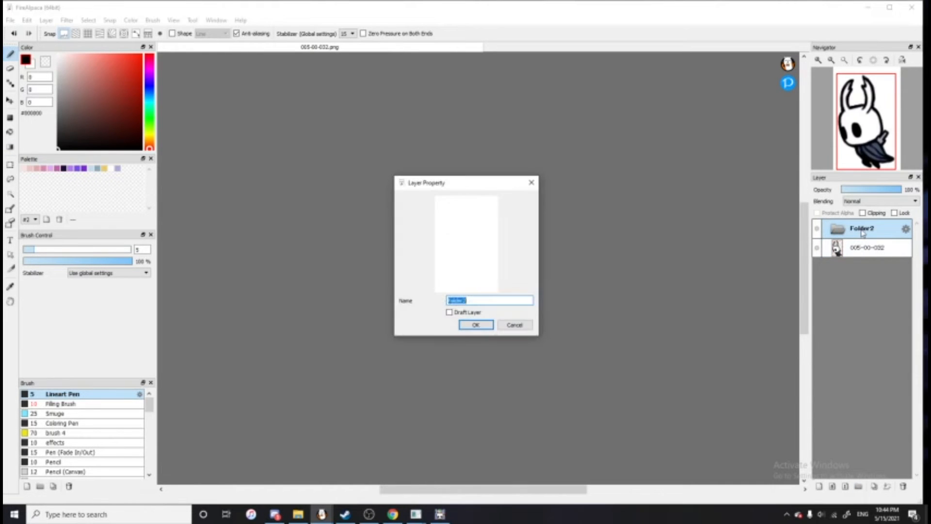
type("Frame 1")
key("Return")
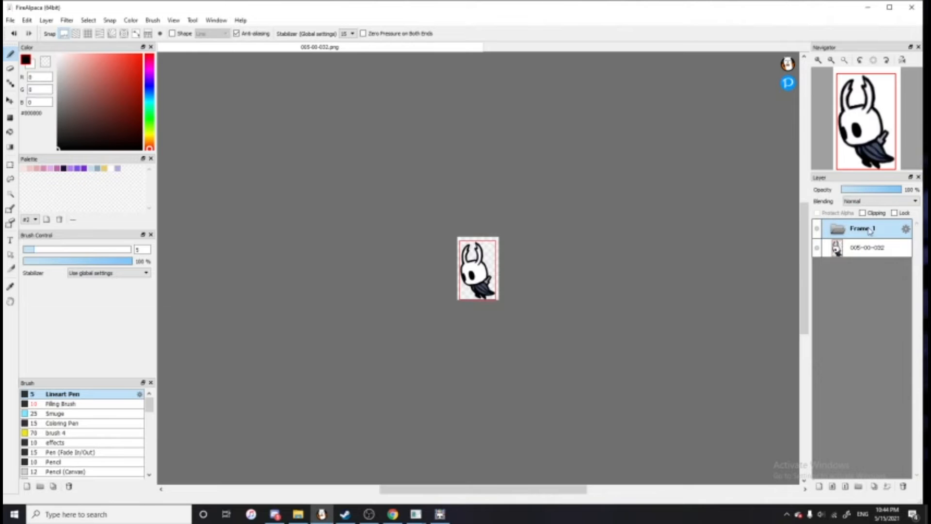
left_click_drag(851, 247, 858, 230)
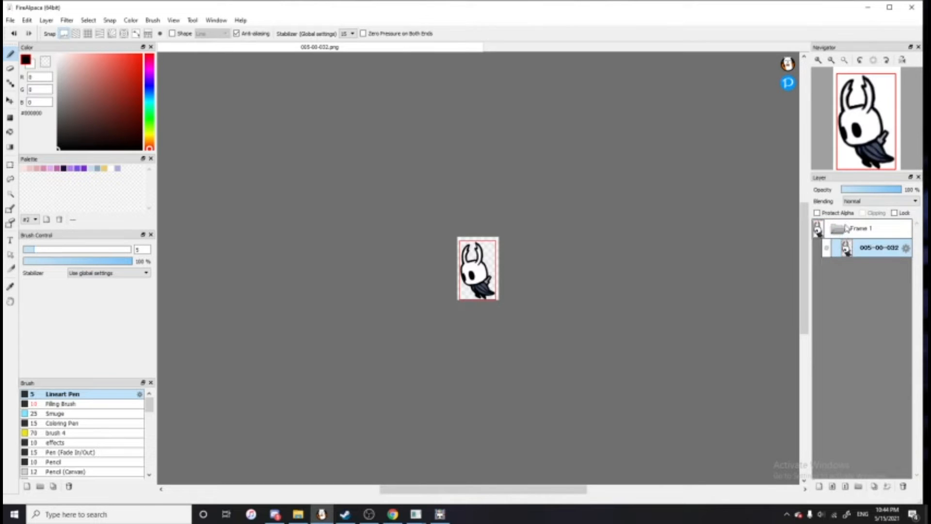
left_click(839, 229)
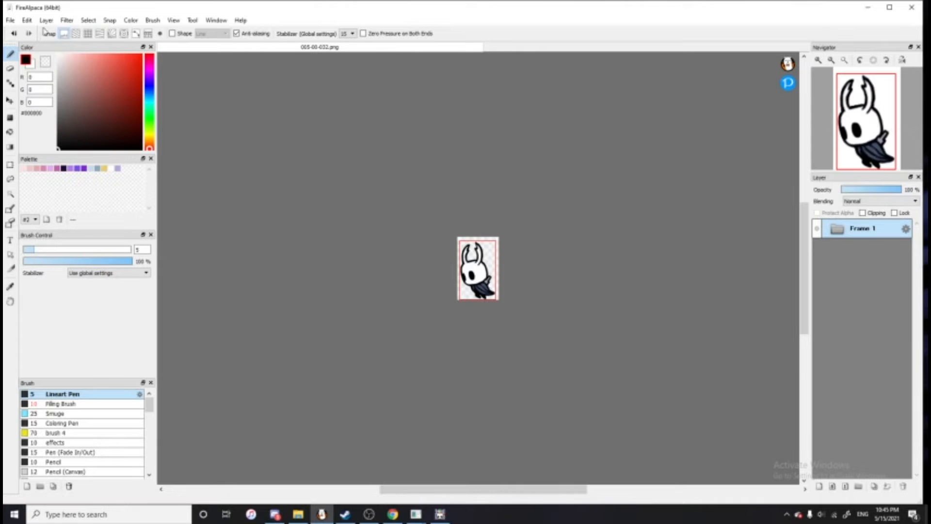
Import 005-01-031.png as a new layer and place it in a new layer folder named Frame 2
left_click(12, 20)
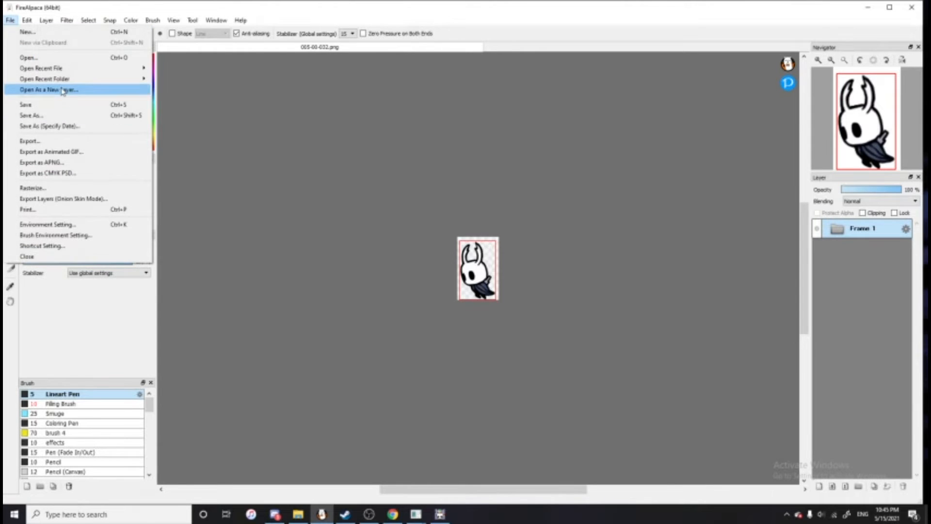
left_click(48, 90)
double_click(389, 138)
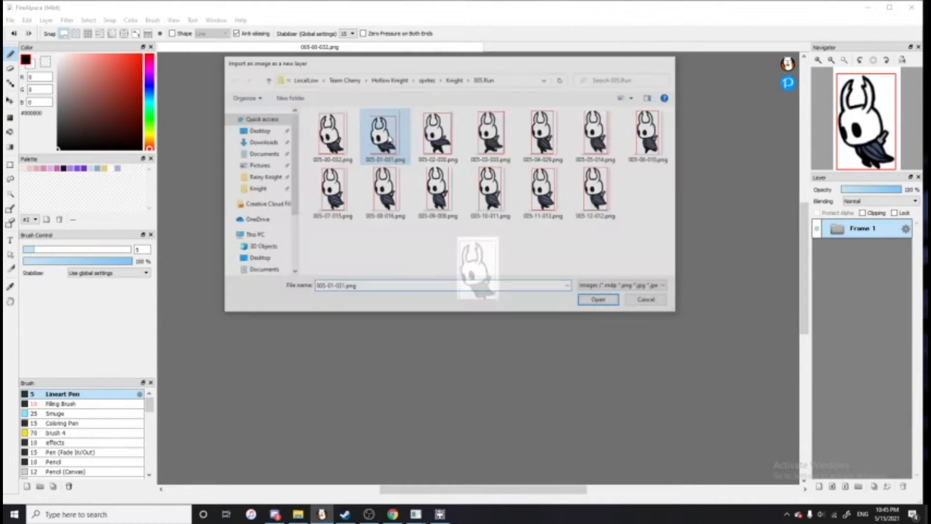
left_click(858, 486)
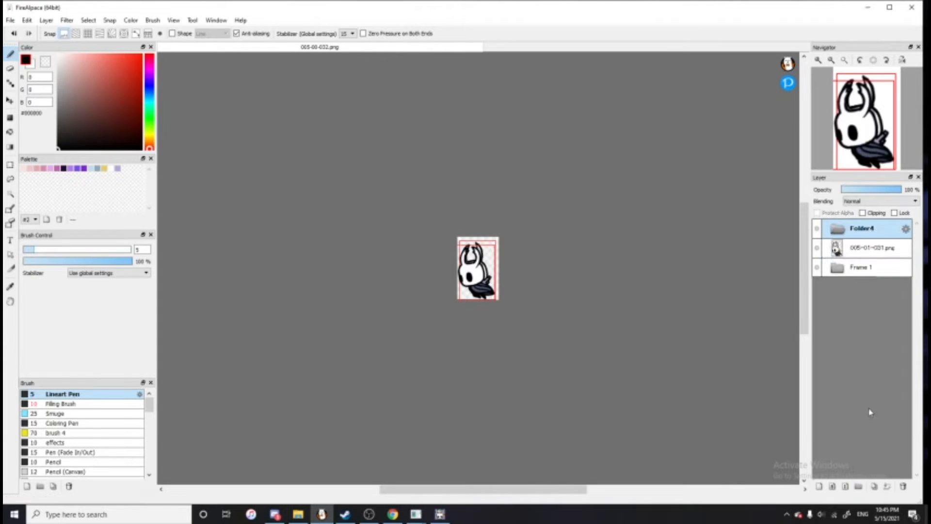
double_click(862, 228)
type("Frame 2")
key("Return")
left_click_drag(867, 247, 843, 232)
Import 005-02-030.png as a new layer, place it in a new layer folder named Frame 3, and collapse the folder
left_click(9, 20)
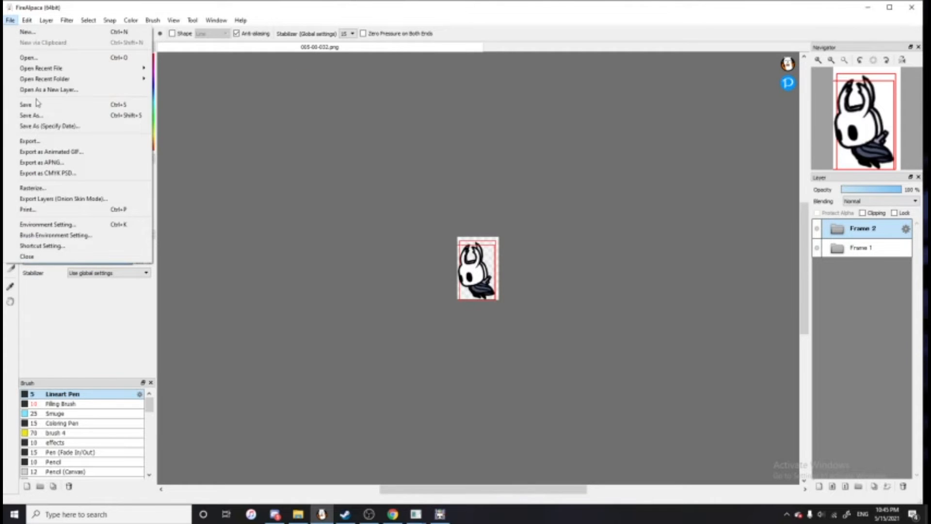
left_click(47, 92)
double_click(438, 137)
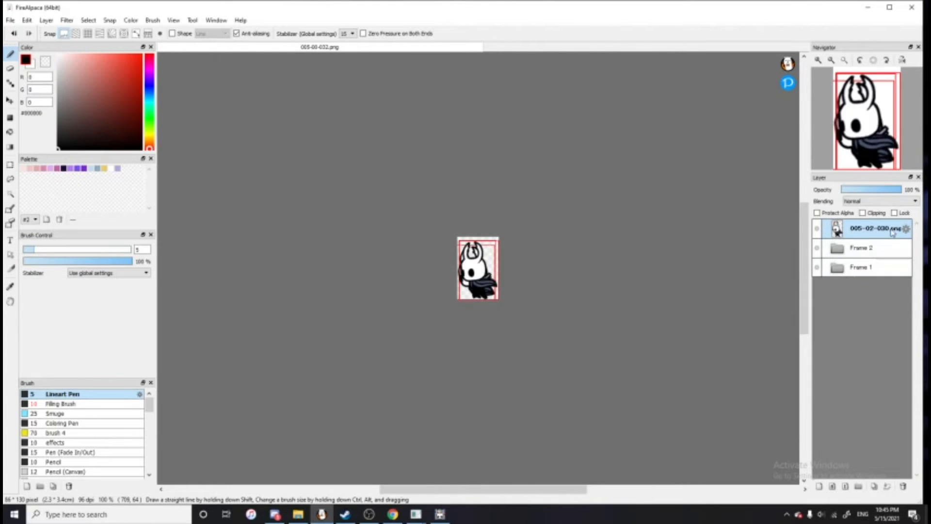
left_click(858, 486)
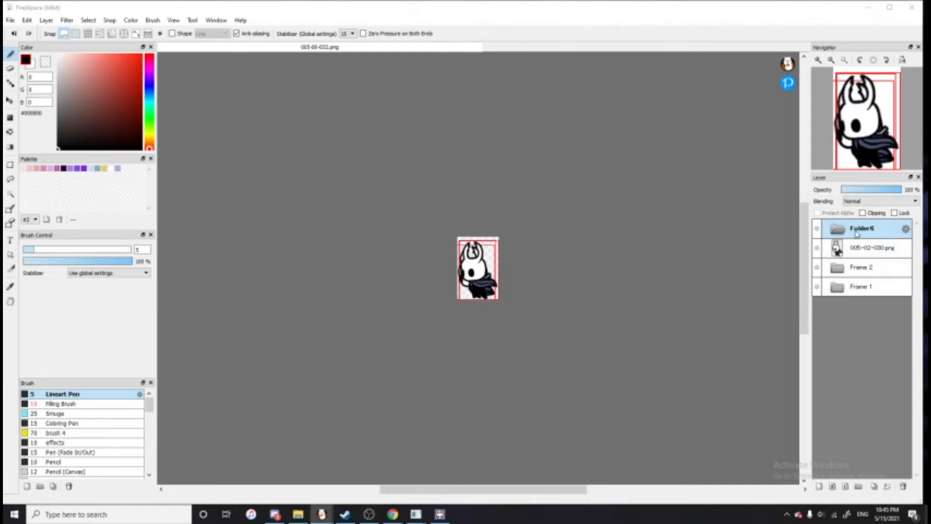
double_click(857, 234)
type("Frame 3")
key("Return")
left_click_drag(858, 249, 840, 235)
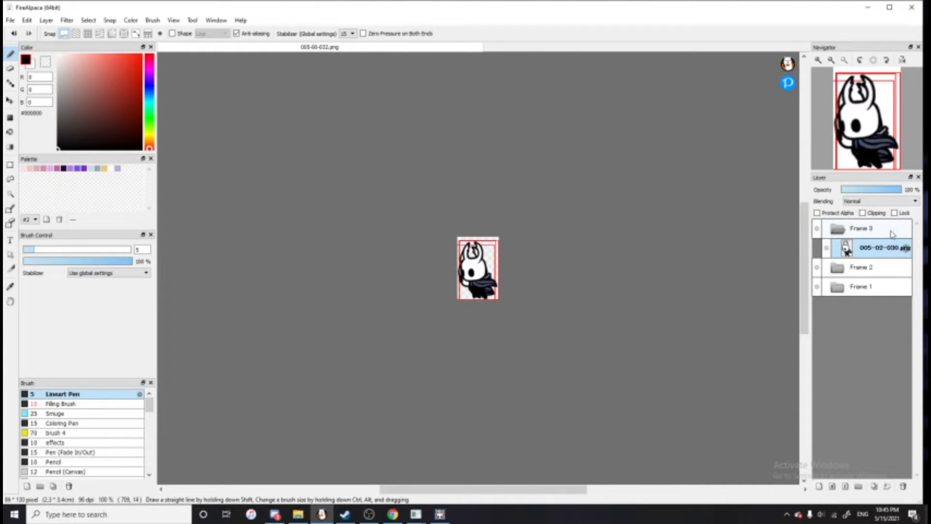
left_click(840, 235)
left_click(10, 21)
left_click(54, 91)
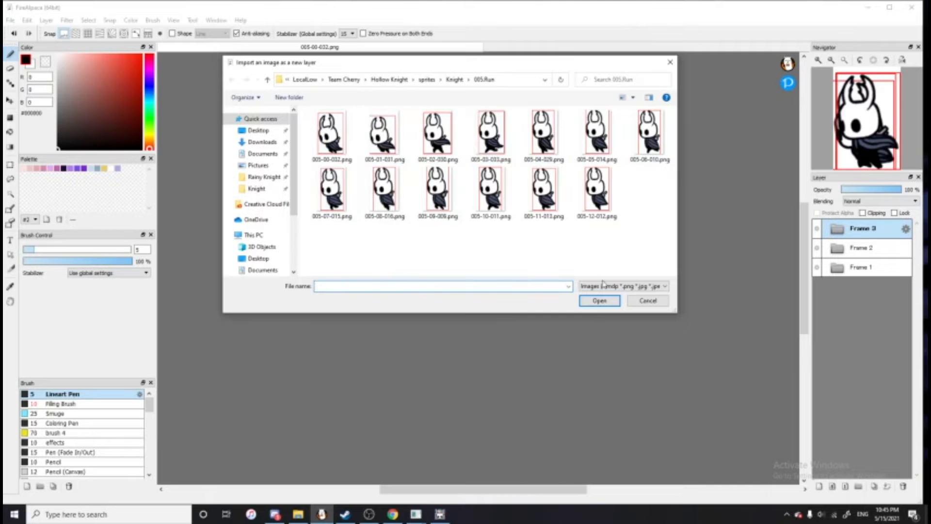
left_click(648, 301)
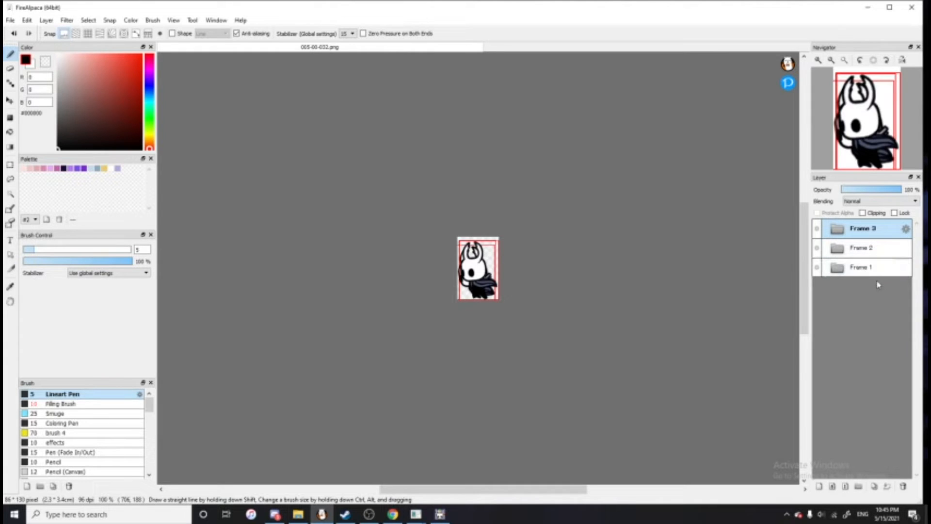
Add a new empty layer and place it beneath the Frame 1 folder at the bottom of the layer stack
left_click(892, 270)
left_click(819, 486)
mouse_move(854, 269)
left_mouse_down()
mouse_move(856, 296)
mouse_move(855, 285)
left_mouse_up()
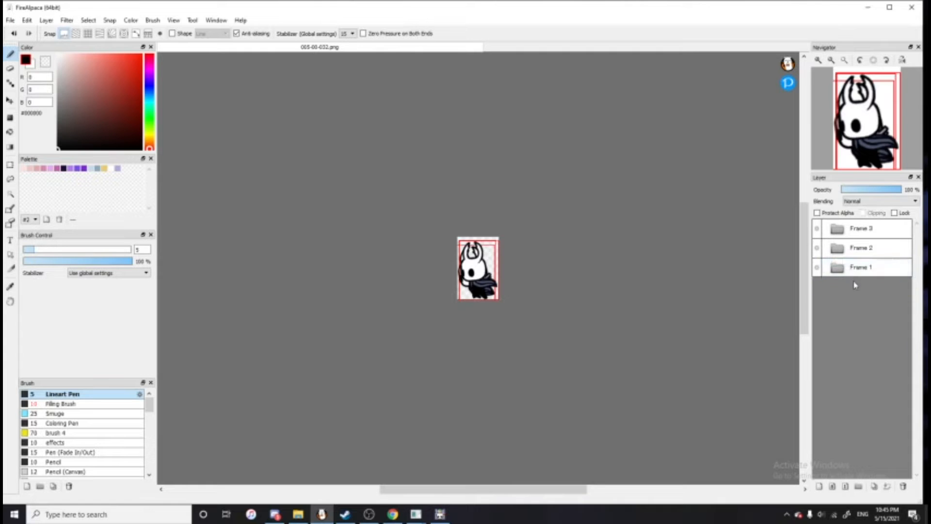
key("ctrl+z")
left_click(840, 288)
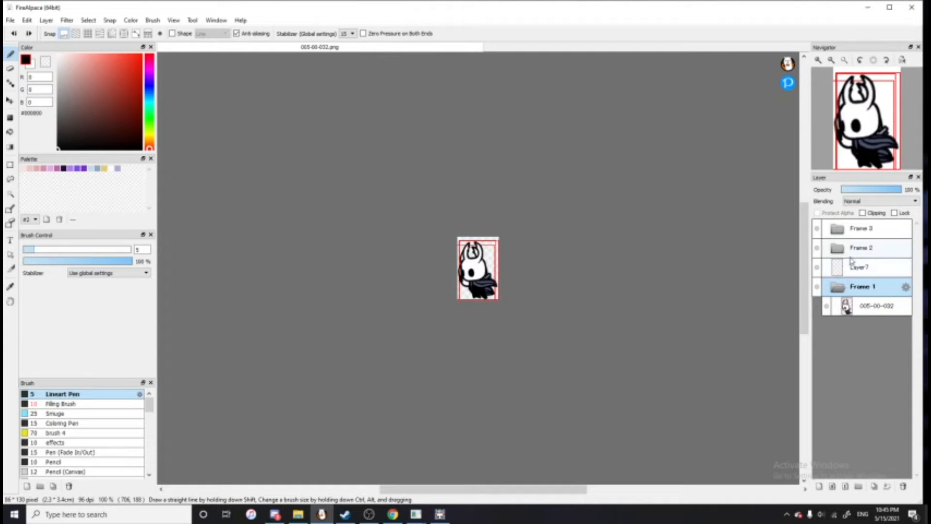
left_click(841, 290)
left_click_drag(841, 290, 853, 267)
left_click(861, 286)
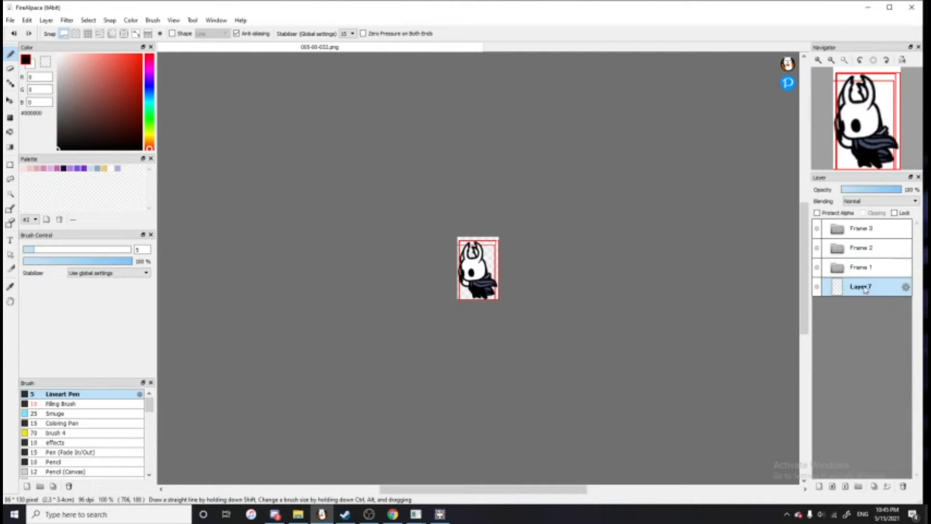
Hide the Frame 1, Frame 2 and Frame 3 folders and fill Layer7 with black using the Bucket tool
left_click(817, 268)
left_click(817, 248)
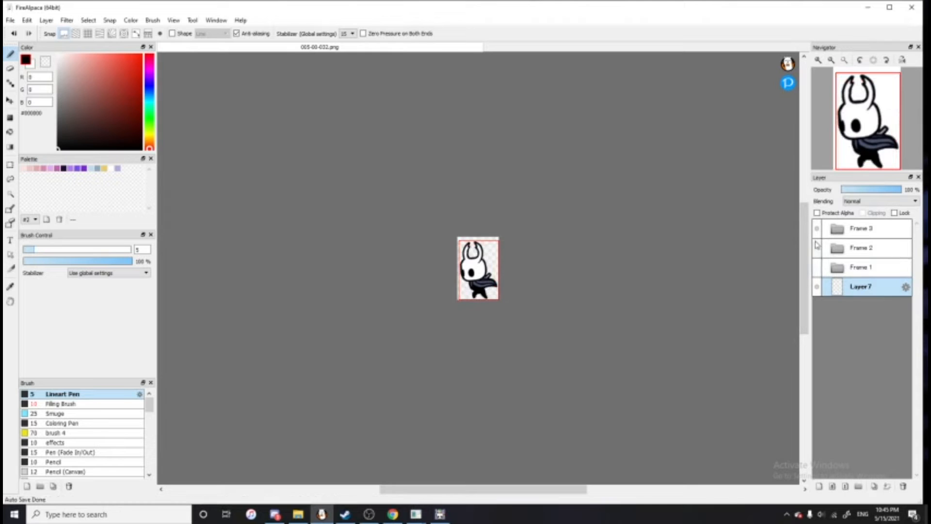
left_click(817, 228)
left_click(10, 132)
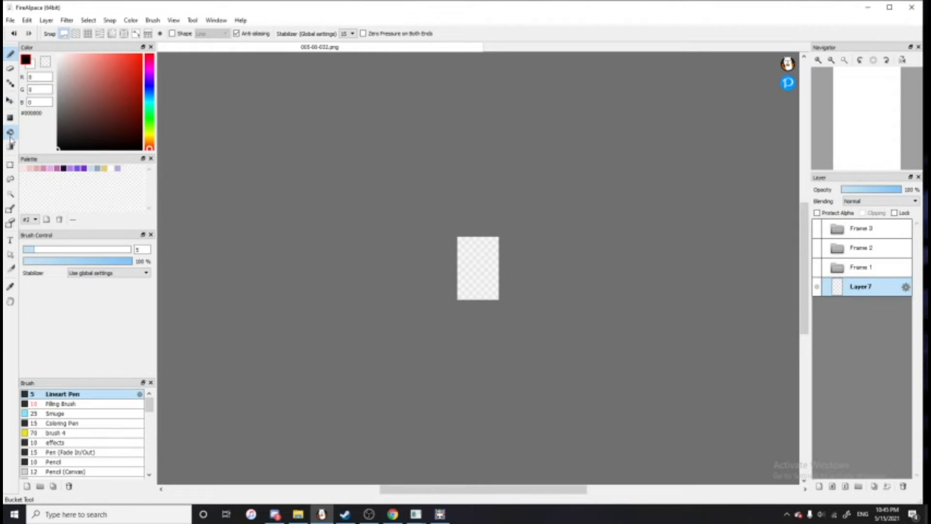
left_click(486, 274)
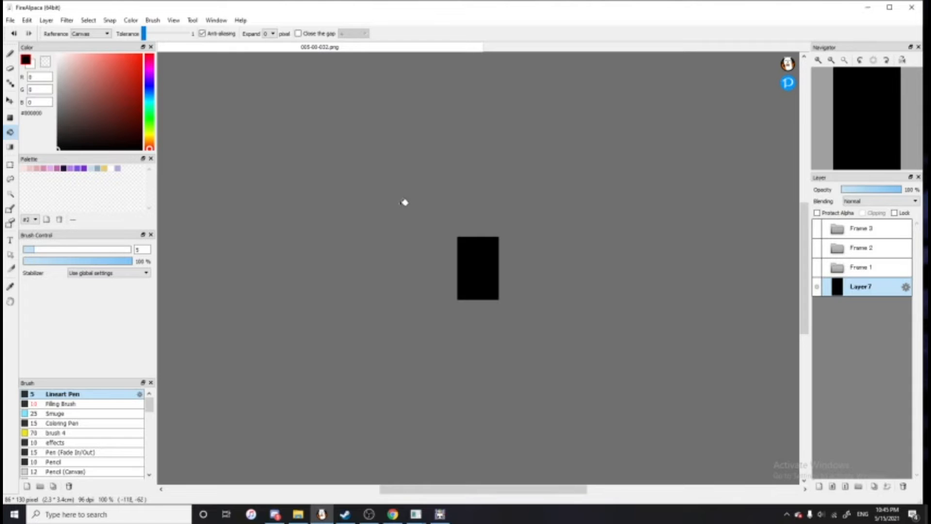
Show the Frame 1 folder to check its sprite against the black background, and hide Layer7
left_click(818, 267)
left_click(817, 267)
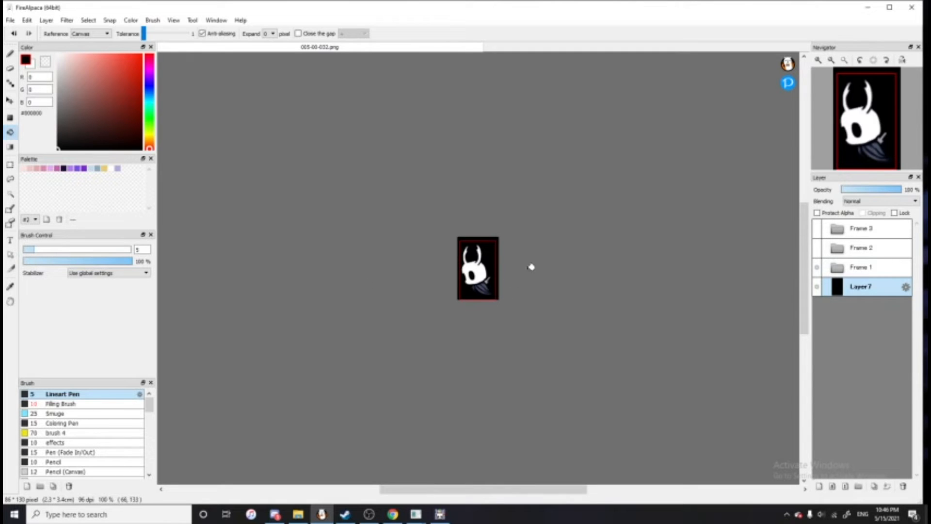
scroll(490, 322, "up", 4)
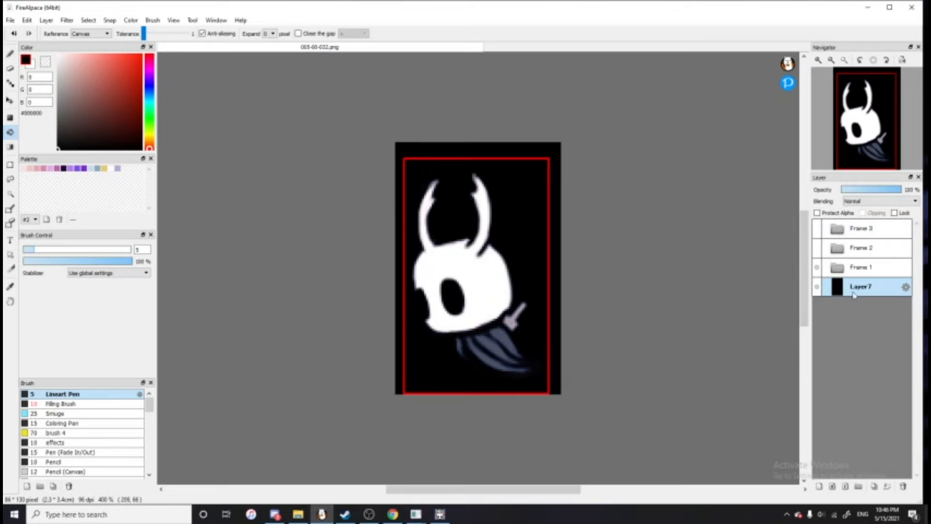
left_click(817, 289)
Expand the Frame 1 folder and lower the opacity of the 005-00-032 layer to 23%
left_click(844, 269)
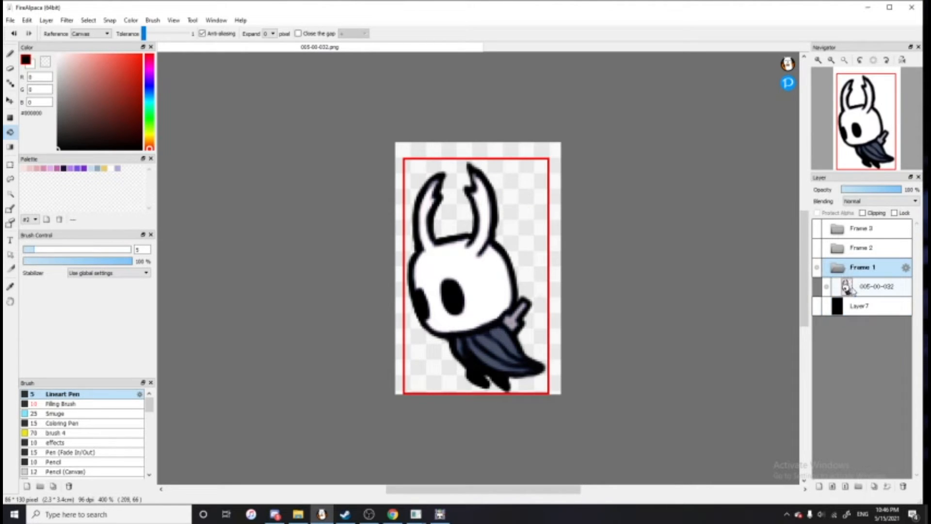
left_click(852, 289)
left_click(855, 190)
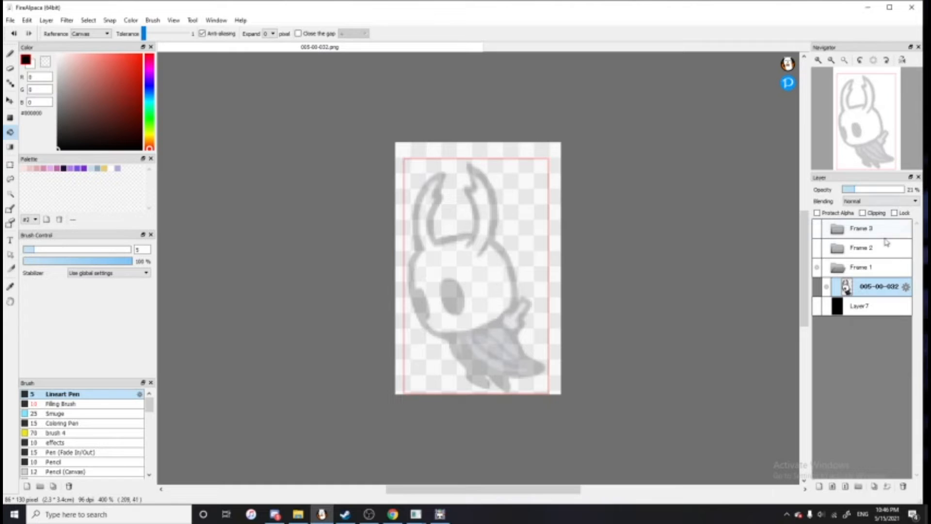
Add a new layer above 005-00-032 inside the Frame 1 folder and name it Lineart
left_click_drag(858, 293, 834, 277)
left_click(820, 486)
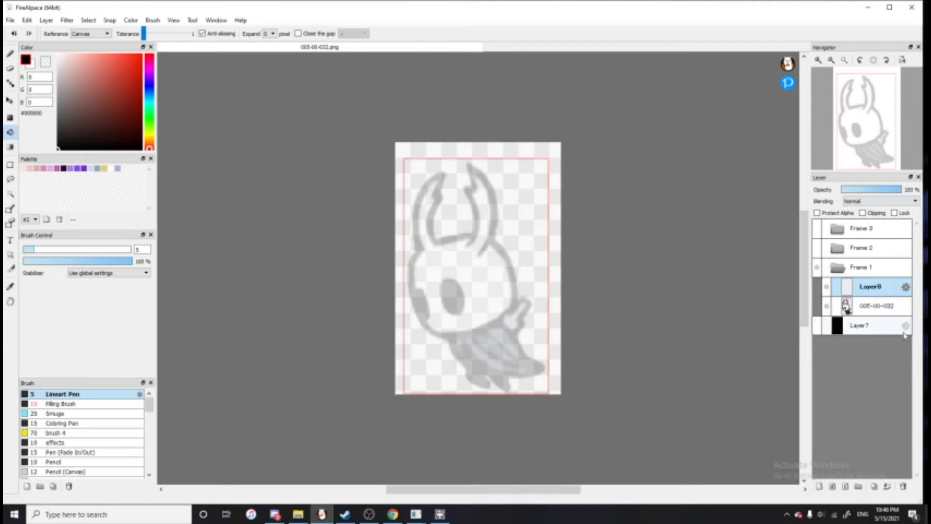
double_click(875, 290)
type("Lineart")
key("Return")
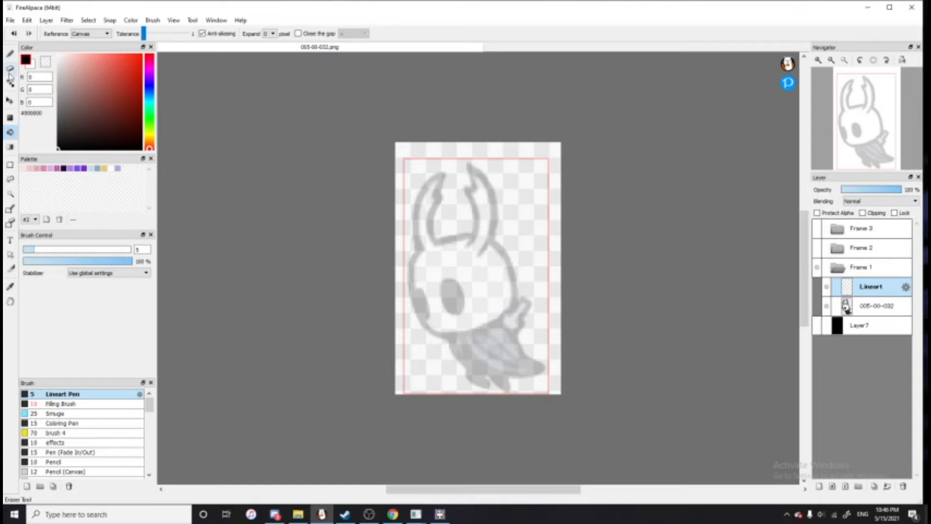
Switch to the Brush tool and check the Lineart Pen settings, keeping the type Pen and width 5 px
key("b")
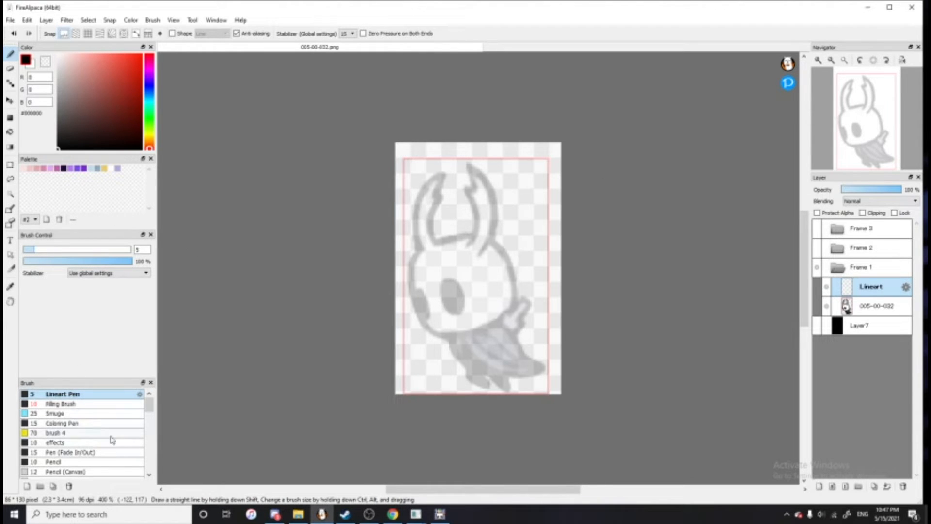
double_click(73, 394)
left_click(485, 236)
left_click(489, 236)
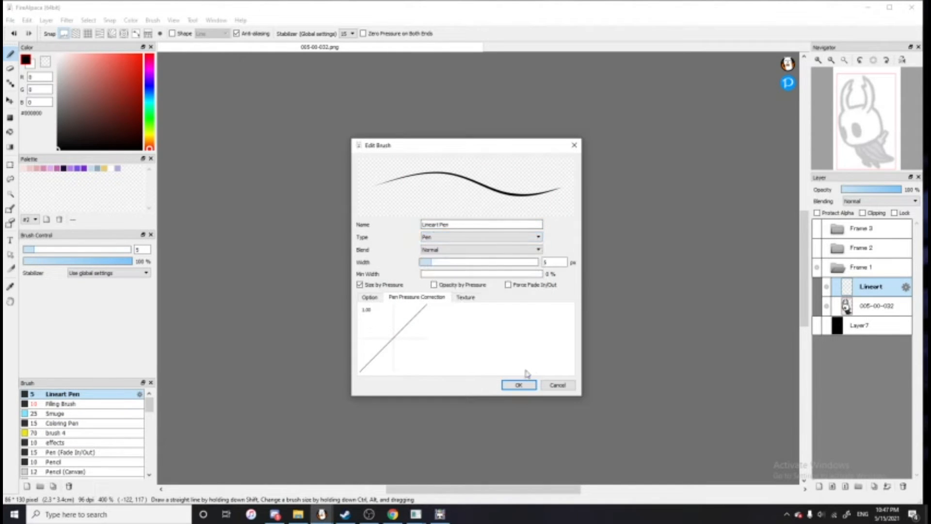
left_click(518, 385)
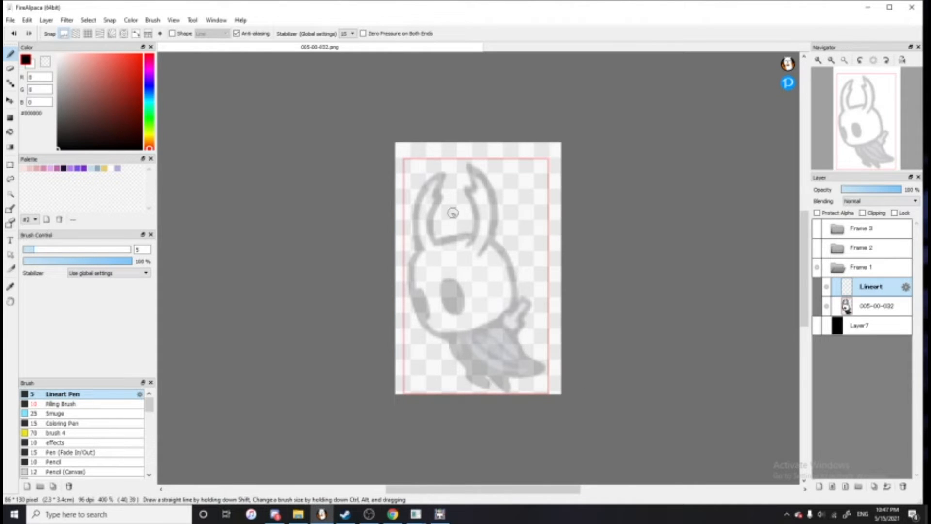
Try tracing the outer edge of the sprite's left horn with the Lineart Pen
mouse_move(427, 186)
left_mouse_down()
mouse_move(415, 211)
mouse_move(421, 249)
left_mouse_up()
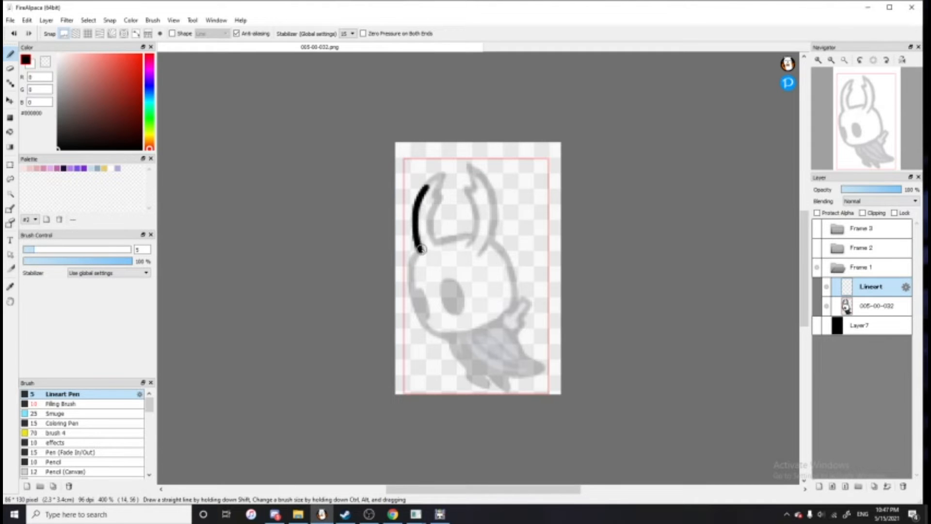
key("ctrl+z")
key("ctrl+z")
key("ctrl+z")
mouse_move(432, 179)
left_mouse_down()
mouse_move(415, 211)
mouse_move(419, 198)
mouse_move(419, 250)
left_mouse_up()
key("ctrl+z")
key("ctrl+z")
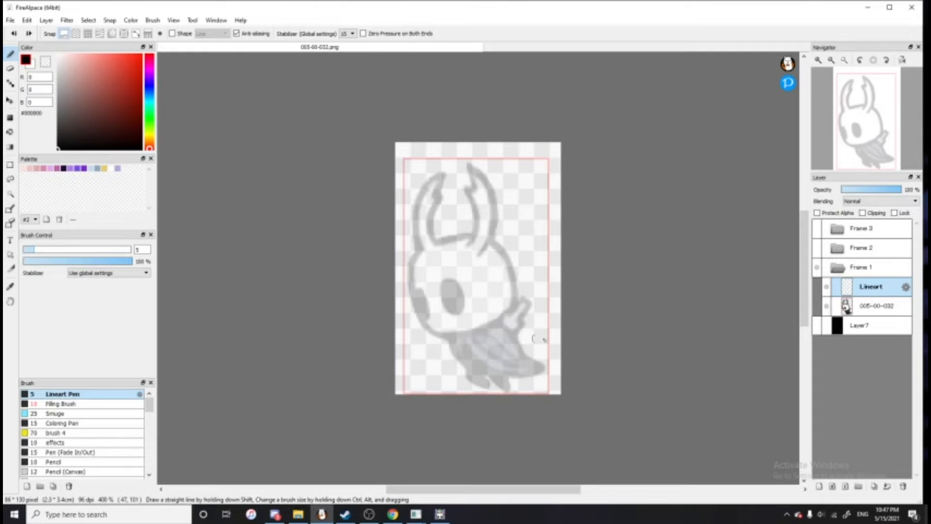
Check the Filling Brush settings, test a stroke over the sprite's eye, undo it and return to the Lineart Pen
double_click(62, 405)
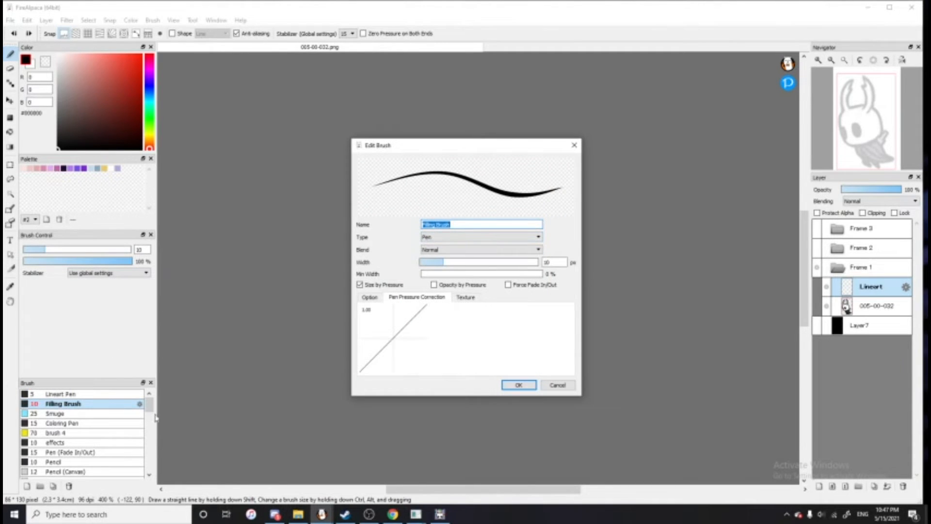
left_click(518, 384)
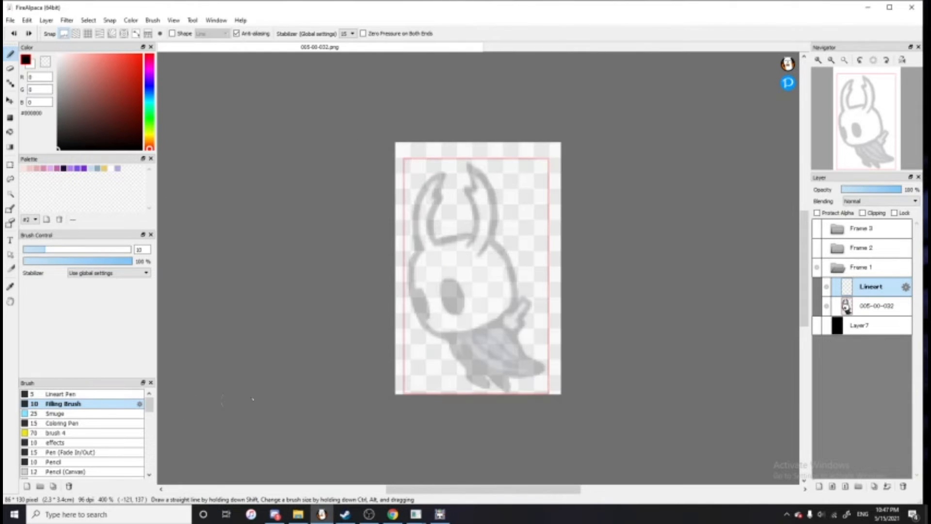
mouse_move(440, 266)
left_mouse_down()
mouse_move(462, 270)
mouse_move(465, 310)
mouse_move(474, 304)
mouse_move(451, 251)
mouse_move(453, 293)
left_mouse_up()
key("ctrl+z")
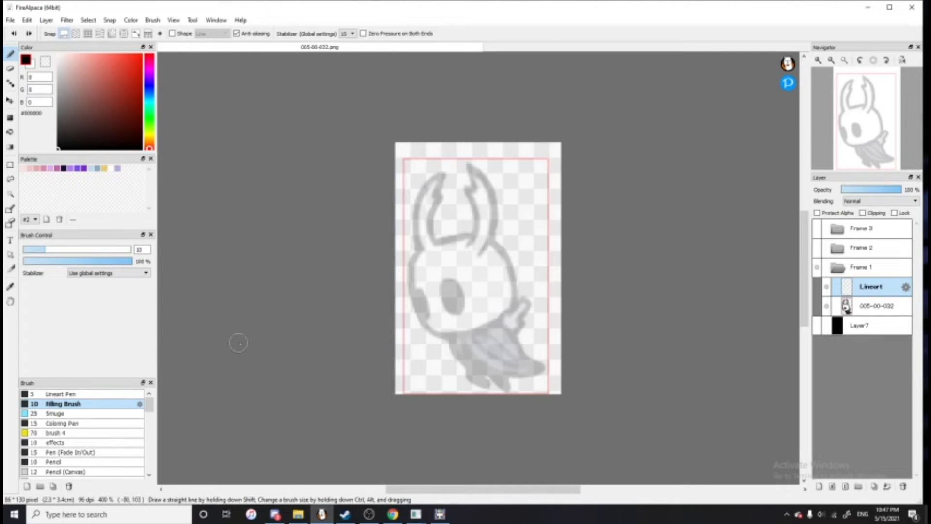
left_click(99, 394)
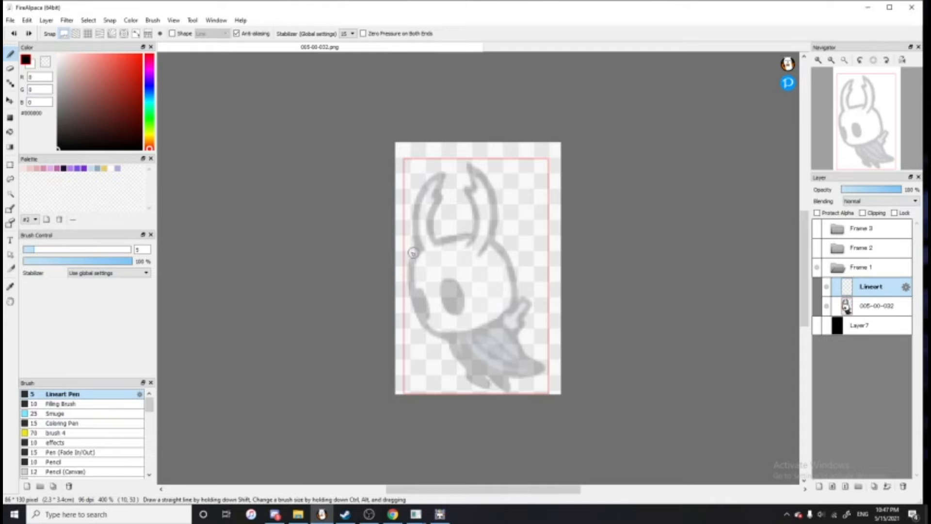
Trace the left side of the sprite's head from the horn base down to the chin on the Lineart layer
left_click(818, 59)
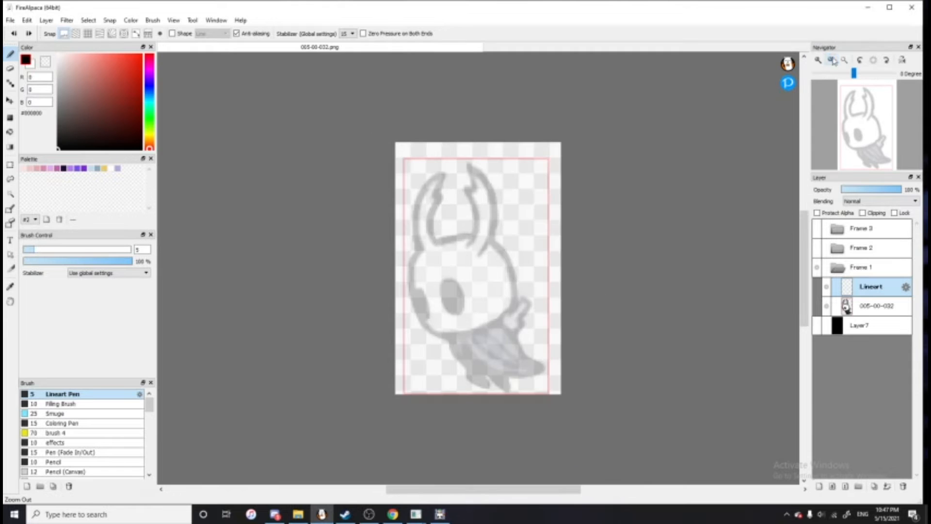
left_click(831, 60)
left_click_drag(417, 250, 412, 276)
key("ctrl+z")
key("ctrl+z")
mouse_move(412, 266)
left_mouse_down()
mouse_move(415, 303)
mouse_move(439, 335)
left_mouse_up()
key("ctrl+z")
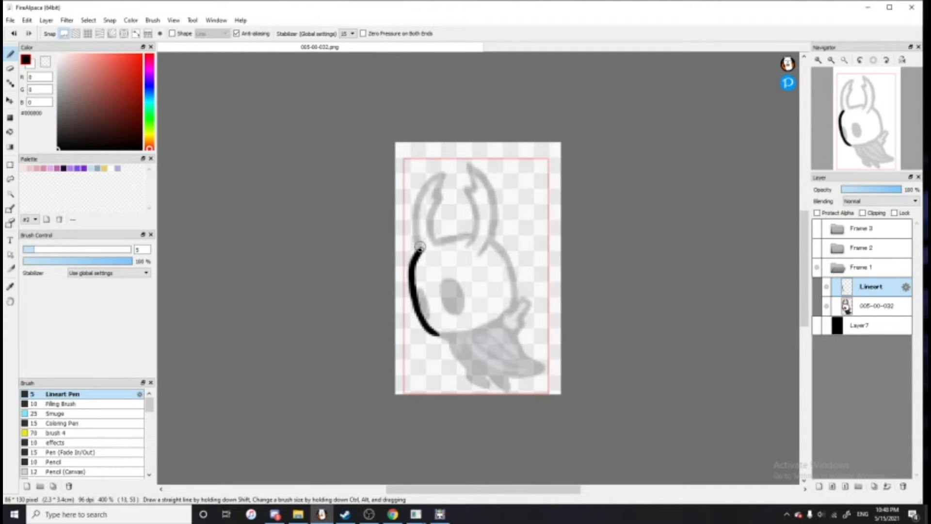
Draw both horns with pointed, forked tips and the head line between them, undoing and redrawing unsatisfactory strokes
mouse_move(421, 248)
left_mouse_down()
mouse_move(417, 172)
mouse_move(432, 198)
mouse_move(450, 200)
mouse_move(430, 221)
mouse_move(449, 188)
mouse_move(434, 243)
mouse_move(484, 235)
mouse_move(466, 246)
mouse_move(478, 207)
left_mouse_up()
key("ctrl+z")
key("ctrl+z")
key("ctrl+z")
key("ctrl+z")
key("ctrl+z")
left_click_drag(469, 244, 484, 204)
key("ctrl+z")
mouse_move(468, 244)
left_mouse_down()
mouse_move(470, 197)
mouse_move(482, 199)
mouse_move(485, 176)
mouse_move(491, 257)
mouse_move(487, 171)
left_mouse_up()
key("ctrl+z")
key("ctrl+z")
key("ctrl+z")
key("ctrl+z")
key("ctrl+z")
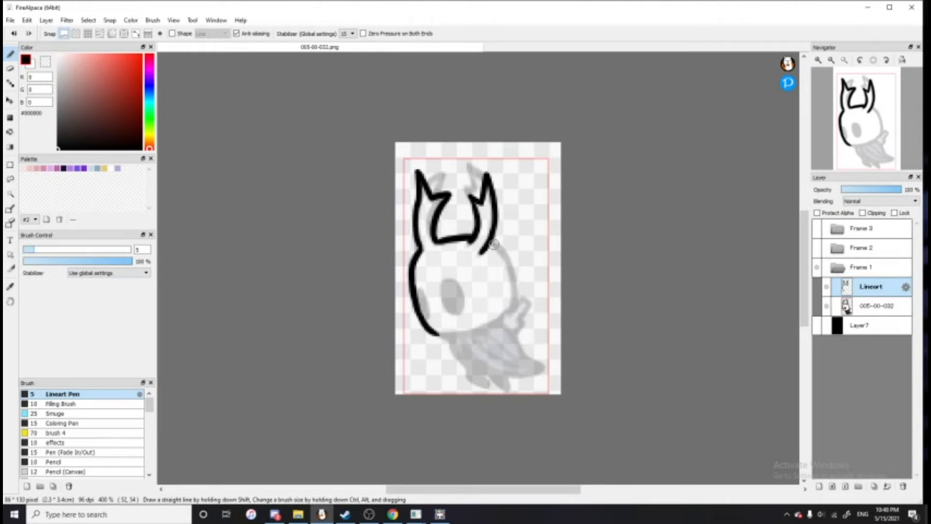
Trace the right side of the head and the curve under the chin to close the head outline
mouse_move(488, 243)
left_mouse_down()
mouse_move(504, 254)
mouse_move(512, 282)
mouse_move(511, 267)
mouse_move(507, 312)
left_mouse_up()
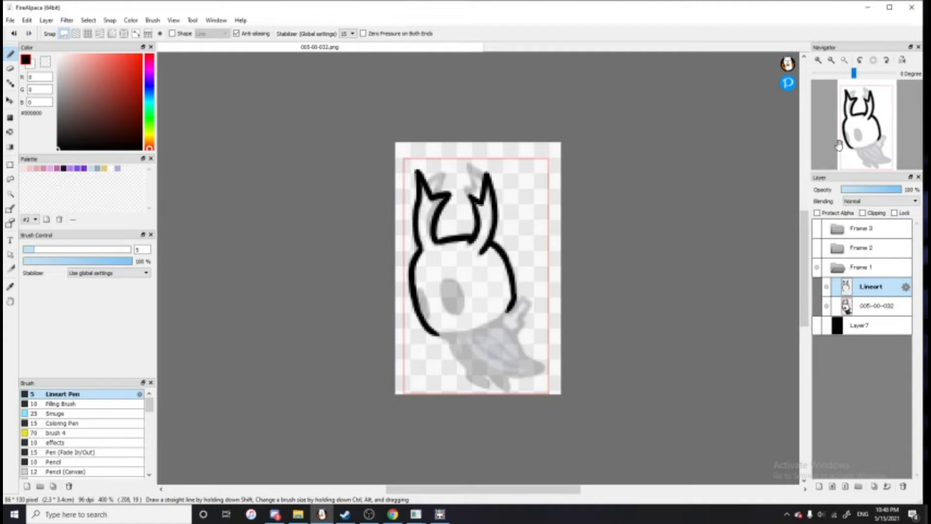
left_click(859, 61)
left_click(861, 65)
left_click(860, 65)
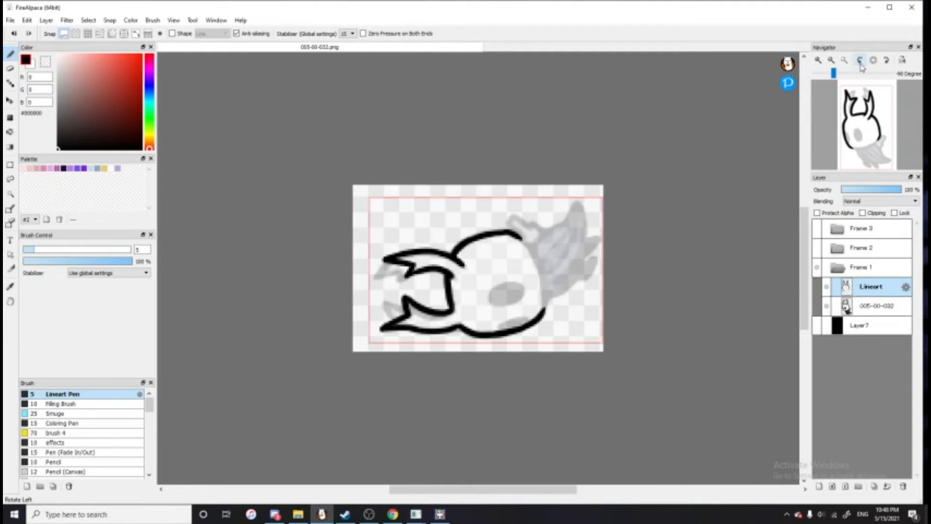
key("ctrl+z")
left_click_drag(533, 259, 537, 268)
key("ctrl+z")
mouse_move(518, 235)
left_mouse_down()
mouse_move(540, 269)
mouse_move(544, 311)
left_mouse_up()
mouse_move(857, 86)
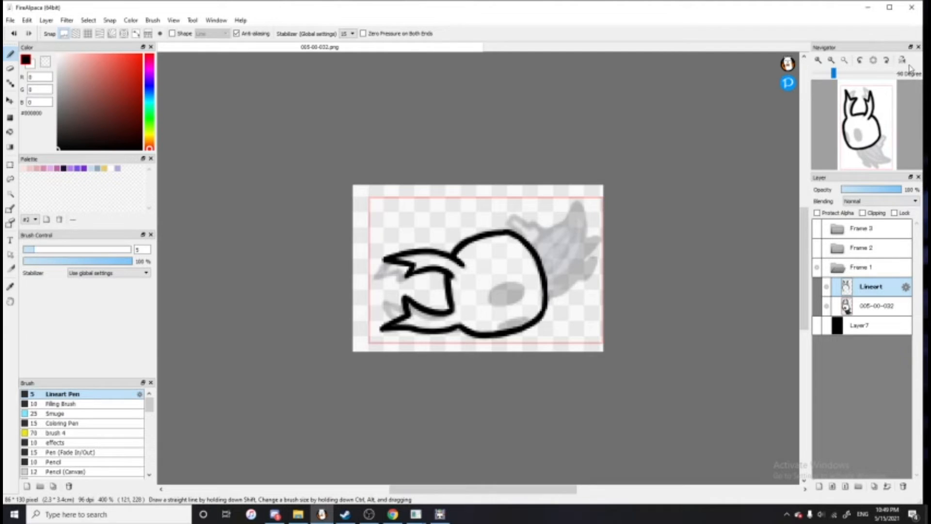
left_click(872, 59)
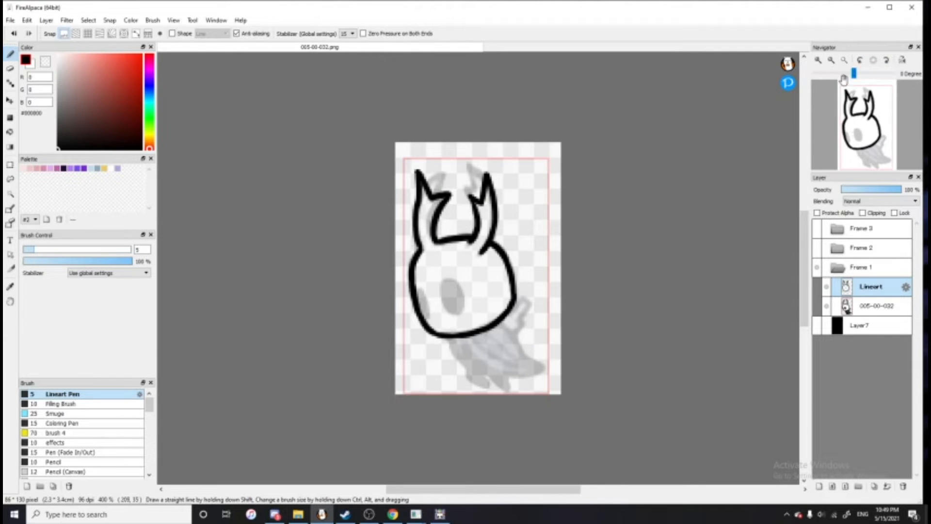
Hide the Lineart layer and add a new empty layer above it in the Frame 1 folder
left_click(826, 288)
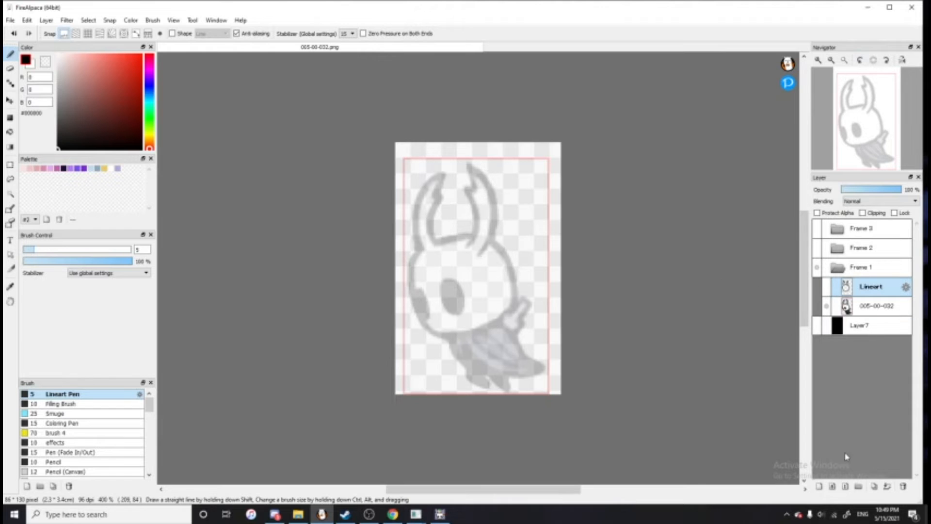
left_click(819, 486)
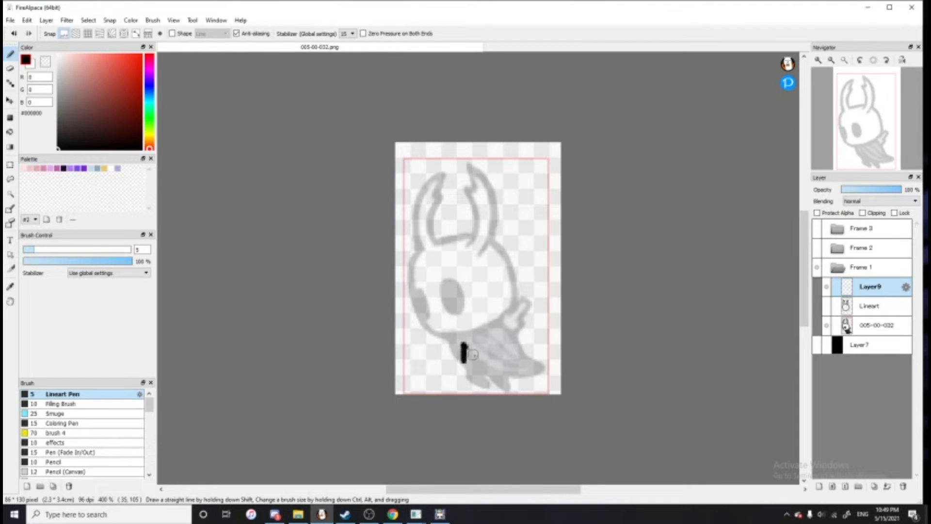
Try several pen strokes over the sprite's upper body and cloak on the new layer, and undo them
left_click_drag(462, 342, 470, 352)
key("ctrl+z")
key("ctrl+z")
key("ctrl+z")
mouse_move(450, 342)
left_mouse_down()
mouse_move(465, 363)
mouse_move(465, 344)
mouse_move(465, 366)
mouse_move(466, 342)
mouse_move(492, 369)
left_mouse_up()
key("ctrl+z")
key("ctrl+z")
key("ctrl+z")
key("ctrl+z")
key("ctrl+z")
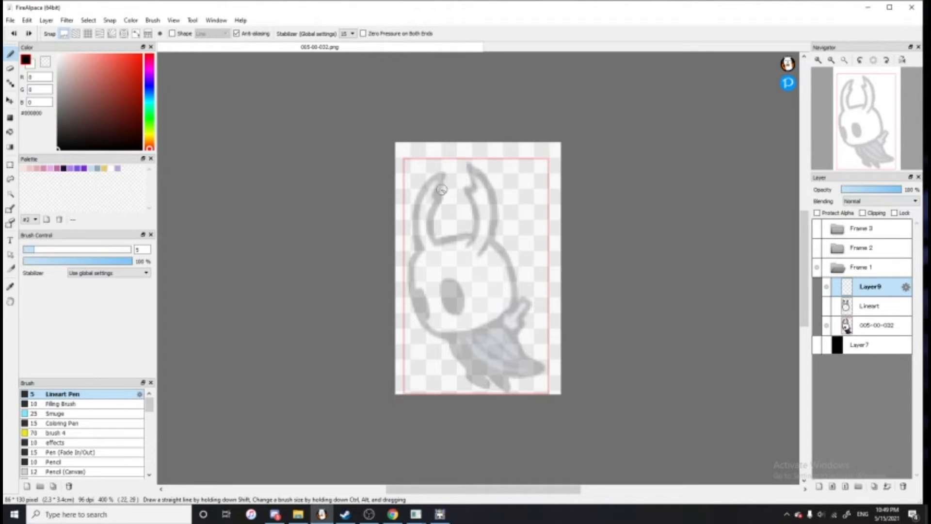
Try short marks at the horn tips and inner forks plus a line along the left horn, and undo them
left_click_drag(438, 167, 450, 180)
left_click_drag(466, 191, 459, 200)
left_click_drag(473, 162, 467, 172)
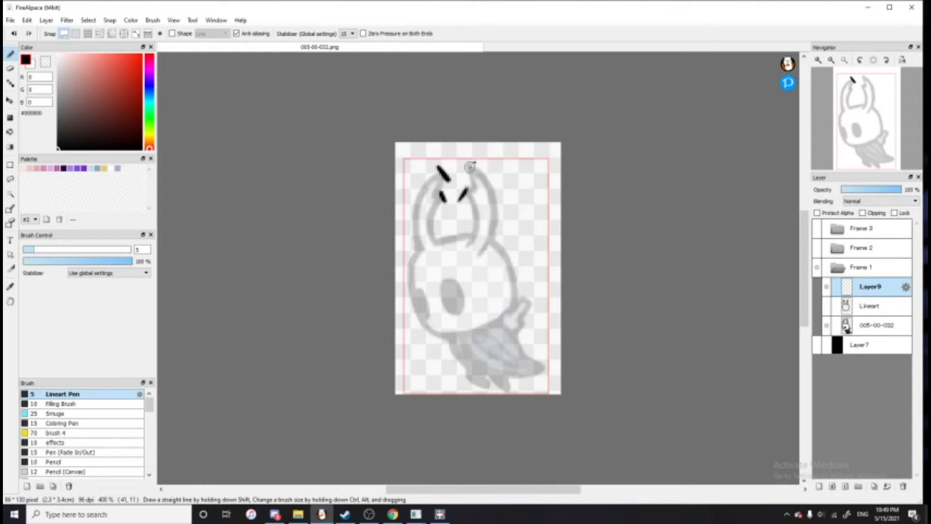
left_click_drag(421, 251, 416, 208)
key("ctrl+z")
key("ctrl+z")
left_click_drag(441, 175, 416, 209)
key("ctrl+z")
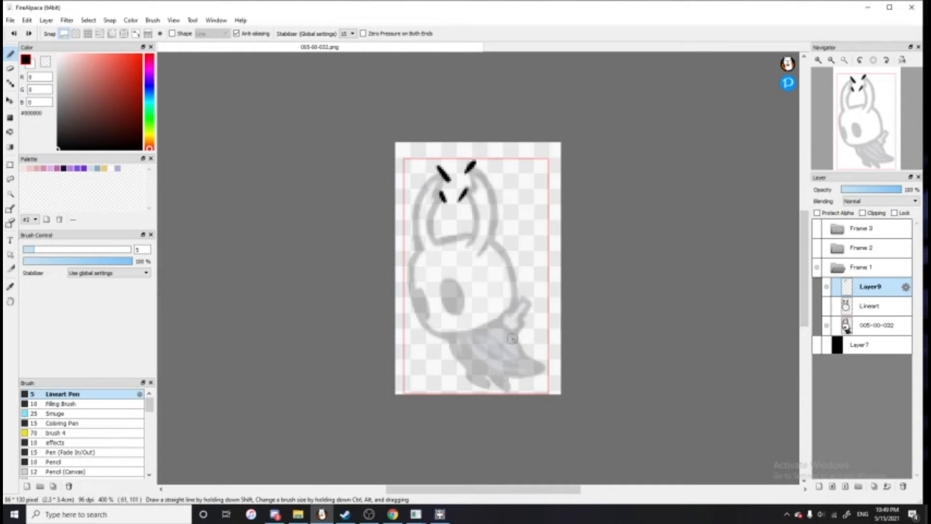
key("ctrl+z")
key("ctrl+z")
key("ctrl+z")
key("ctrl+z")
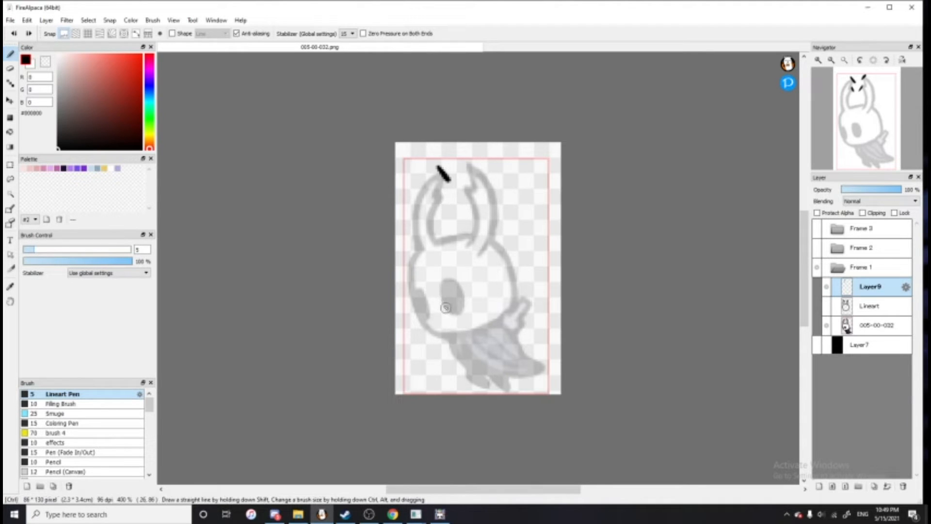
Try drawing curved, closed eyes over the sprite's face, and undo them
mouse_move(446, 297)
left_mouse_down()
mouse_move(451, 307)
mouse_move(458, 285)
mouse_move(452, 296)
mouse_move(468, 296)
left_mouse_up()
key("ctrl+z")
key("ctrl+z")
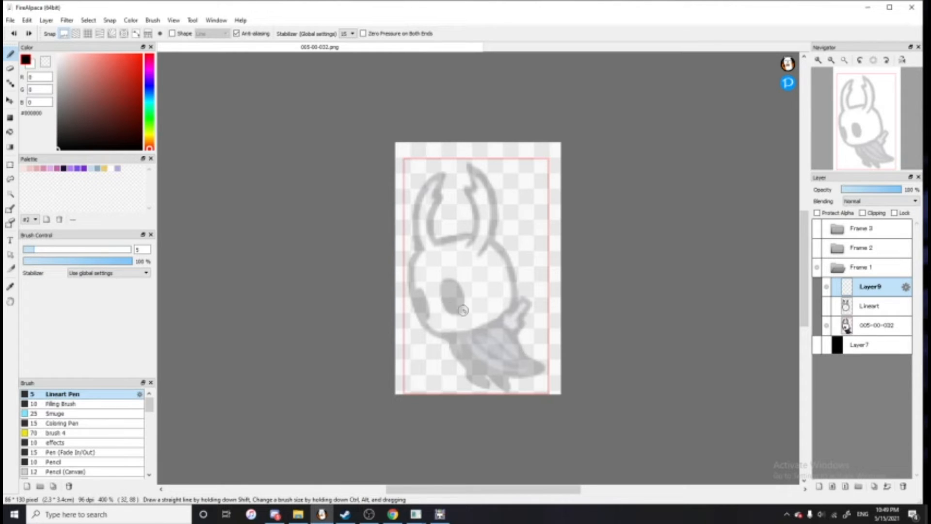
left_click_drag(445, 309, 470, 301)
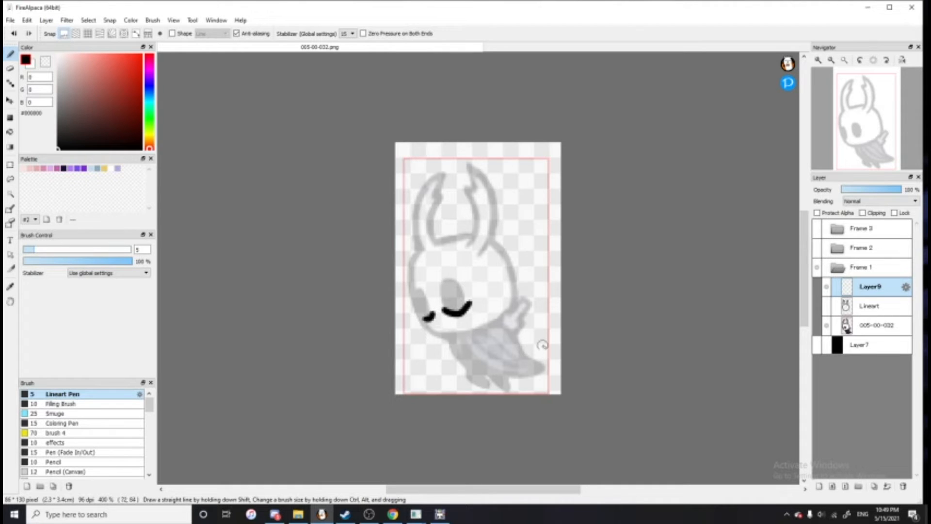
key("ctrl+z")
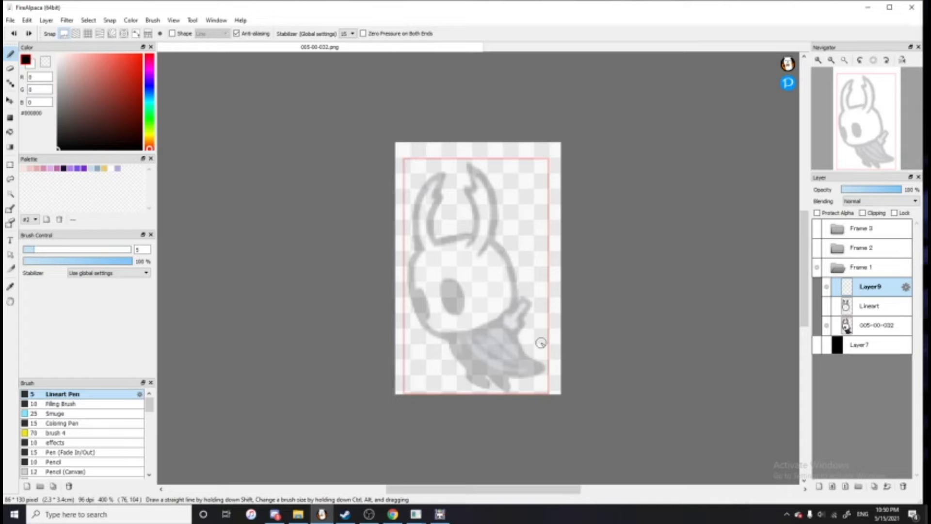
Hide Layer9, show the Lineart layer and make it the active layer
left_click(827, 306)
left_click(840, 309)
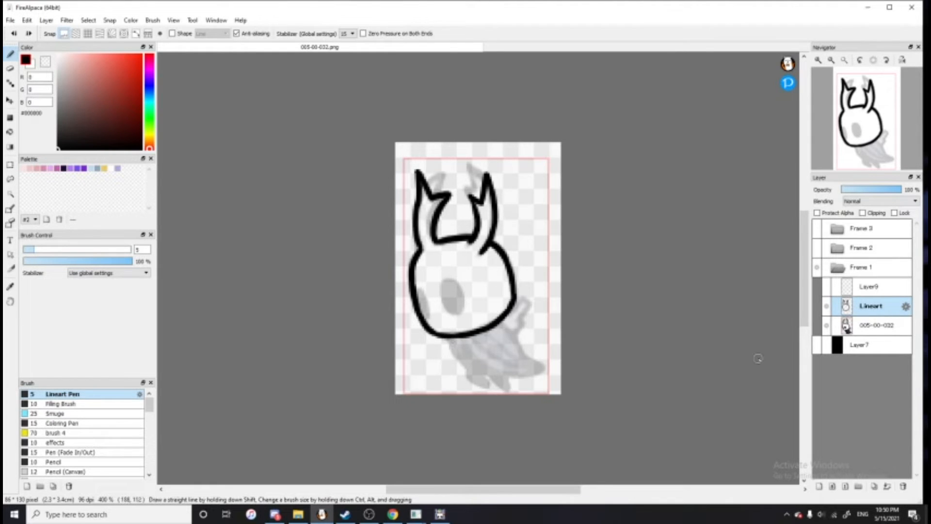
Delete the empty Layer9 and make the Lineart layer active
left_click(864, 289)
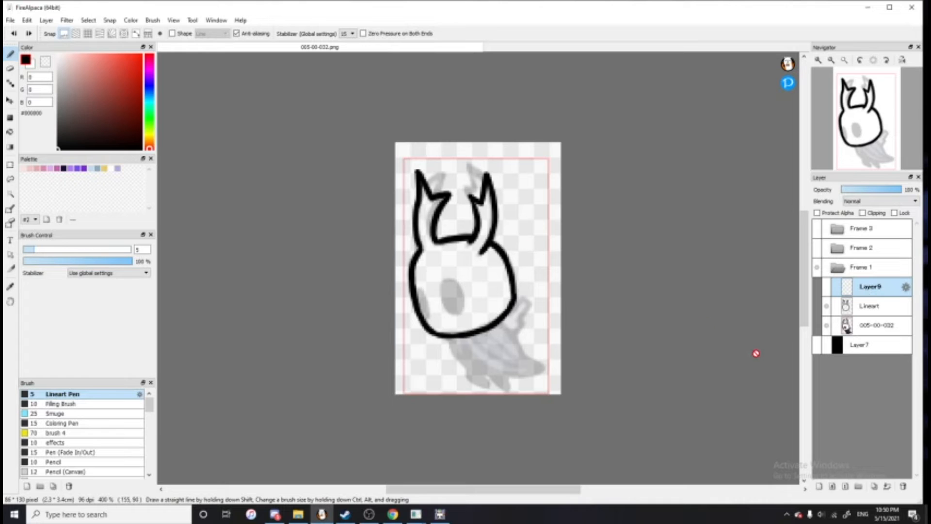
left_click(903, 486)
left_click(868, 310)
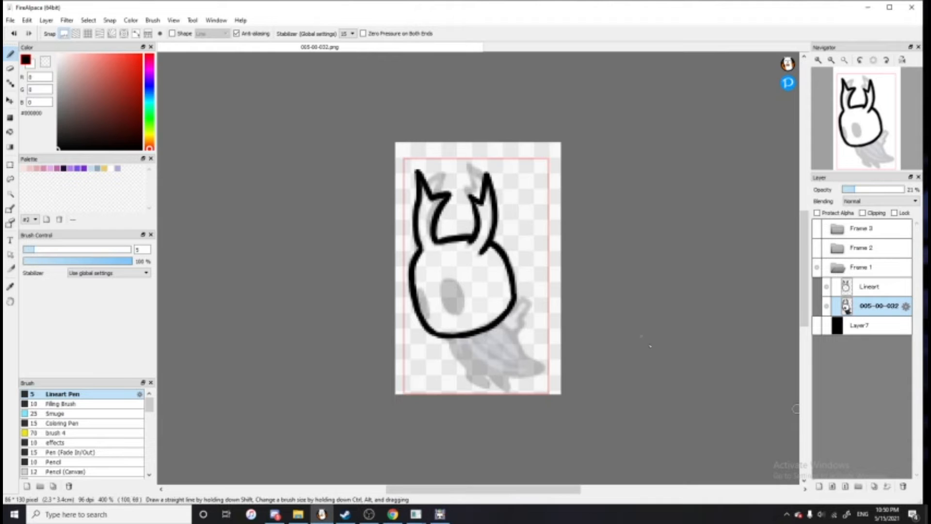
left_click(877, 290)
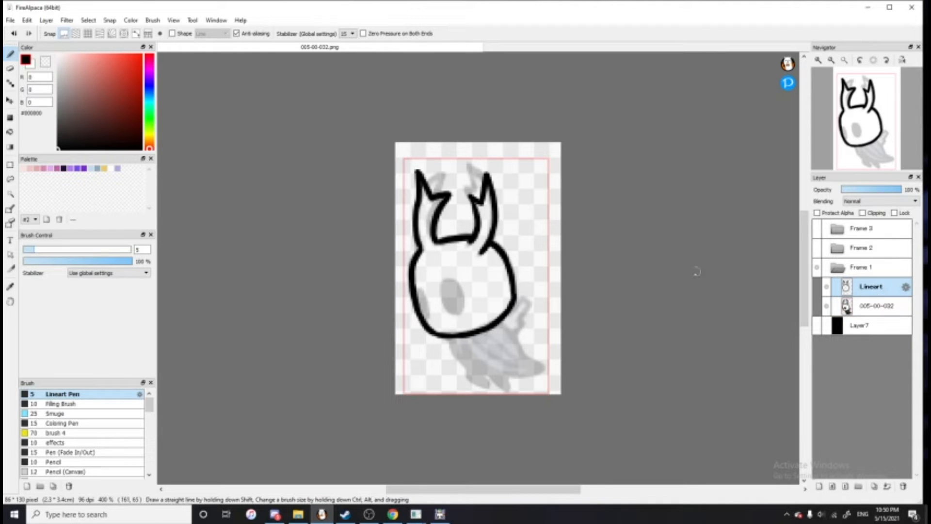
Add a layer above Lineart and outline the cloak beneath the head in black, redoing strokes until the curve follows the faded sprite
left_click(819, 486)
mouse_move(454, 343)
left_mouse_down()
mouse_move(462, 367)
mouse_move(463, 338)
mouse_move(542, 364)
left_mouse_up()
mouse_move(466, 340)
left_mouse_down()
mouse_move(498, 377)
mouse_move(547, 370)
left_mouse_up()
key("ctrl+z")
mouse_move(466, 341)
left_mouse_down()
mouse_move(497, 374)
mouse_move(546, 370)
left_mouse_up()
key("ctrl+z")
mouse_move(466, 340)
left_mouse_down()
mouse_move(510, 374)
mouse_move(541, 364)
left_mouse_up()
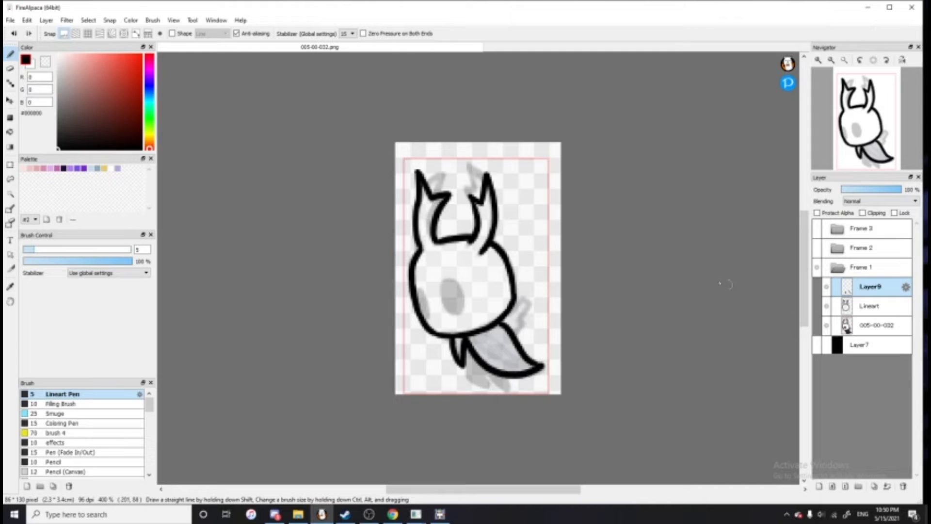
Add a layer between Lineart and the faded original sprite and draw the legs in solid black
left_click(860, 326)
left_click(818, 486)
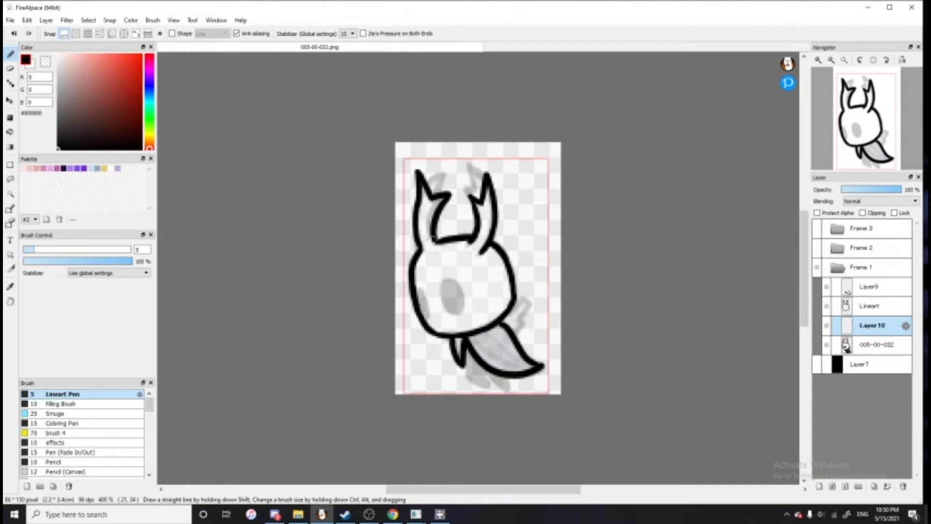
mouse_move(466, 364)
left_mouse_down()
mouse_move(484, 384)
mouse_move(476, 369)
mouse_move(486, 369)
mouse_move(500, 385)
mouse_move(503, 376)
mouse_move(478, 379)
mouse_move(470, 360)
left_mouse_up()
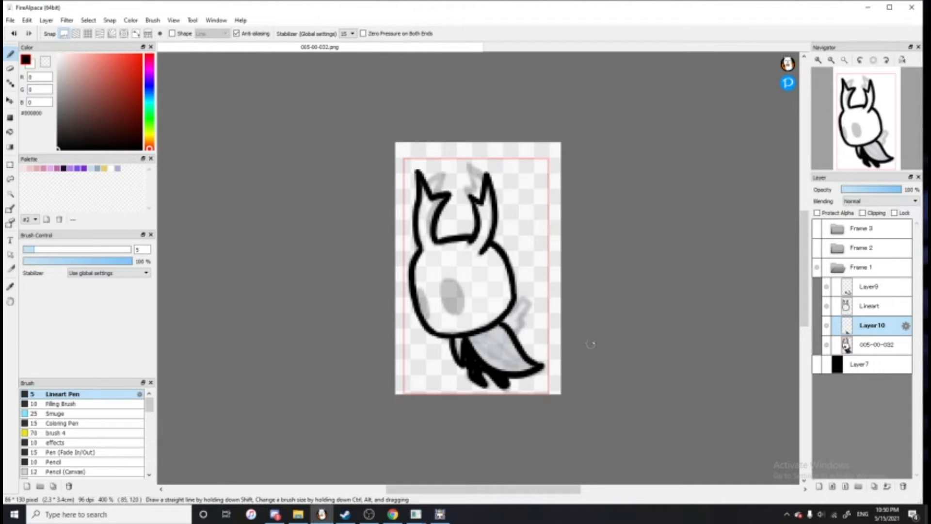
Outline the nail behind the cloak on Layer9 and draw both solid black eyes on the Lineart layer
left_click(872, 307)
left_click(870, 323)
left_click(873, 291)
mouse_move(516, 335)
left_mouse_down()
mouse_move(530, 304)
mouse_move(523, 298)
mouse_move(514, 311)
left_mouse_up()
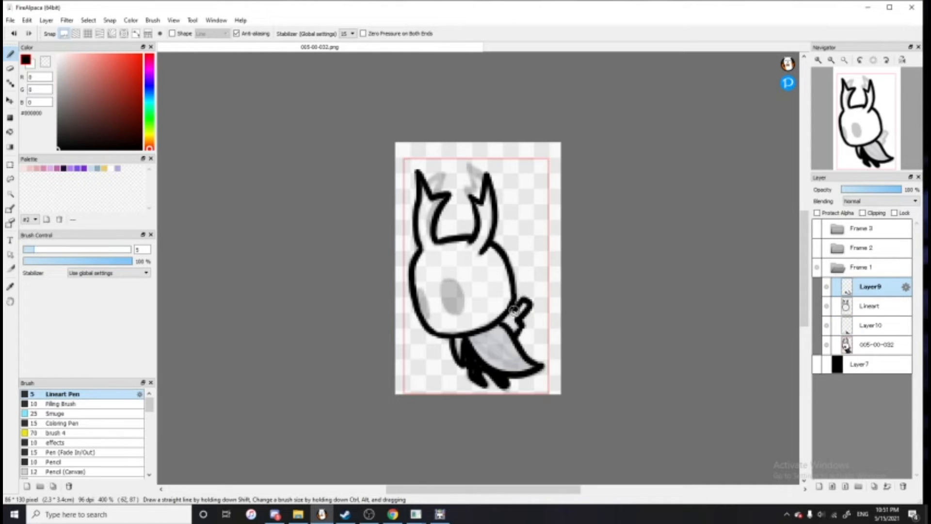
left_click(865, 307)
mouse_move(457, 291)
left_mouse_down()
mouse_move(446, 283)
mouse_move(451, 312)
mouse_move(451, 298)
mouse_move(421, 303)
mouse_move(423, 314)
mouse_move(425, 303)
left_mouse_up()
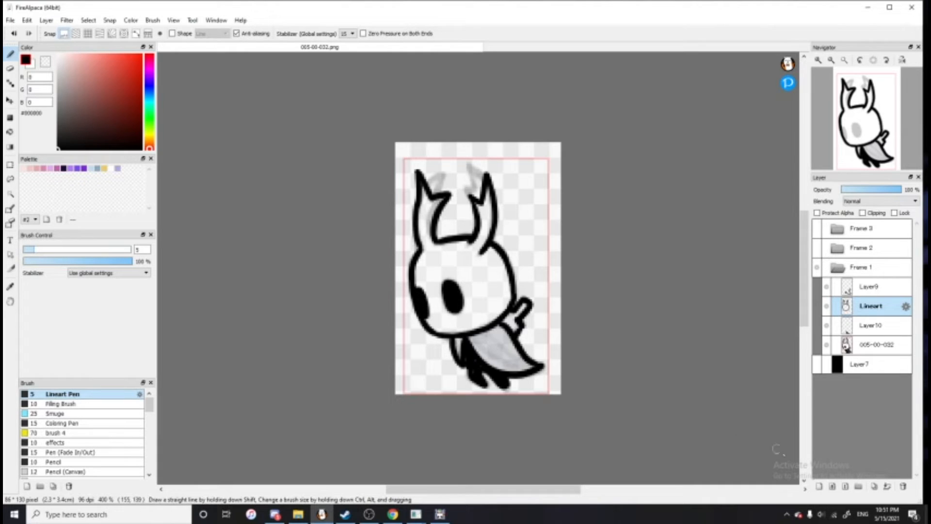
Add a layer above the original sprite and fill the head and horns with yellow (RGB 247, 226, 56) using the Filling Brush
left_click(850, 351)
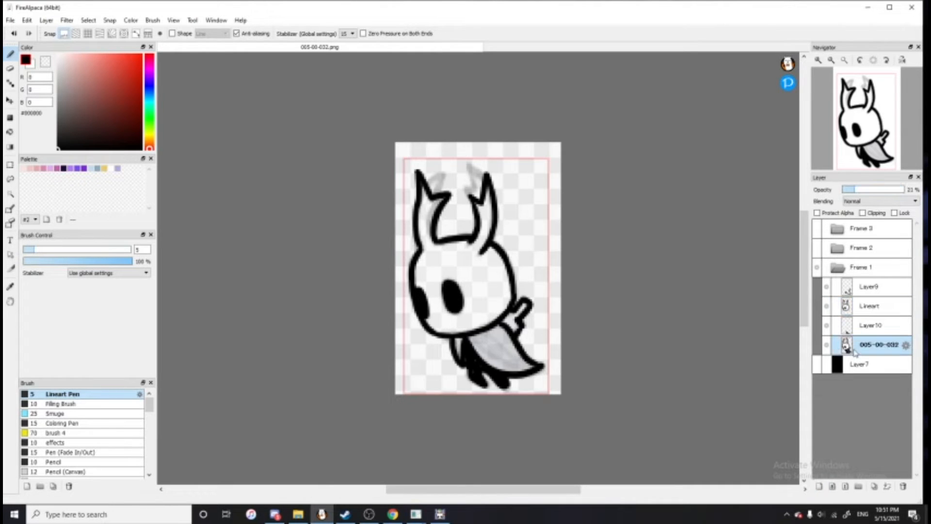
left_click(820, 487)
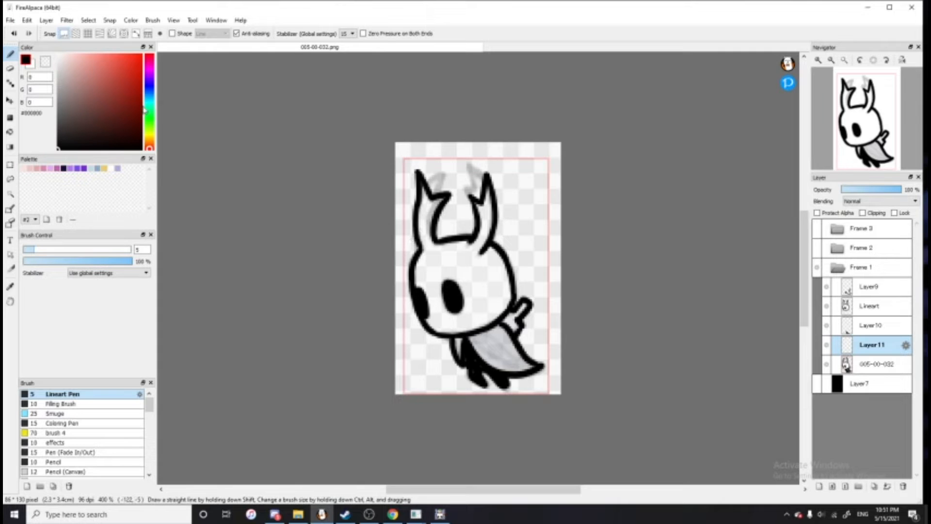
left_click(150, 137)
left_click_drag(121, 79, 125, 57)
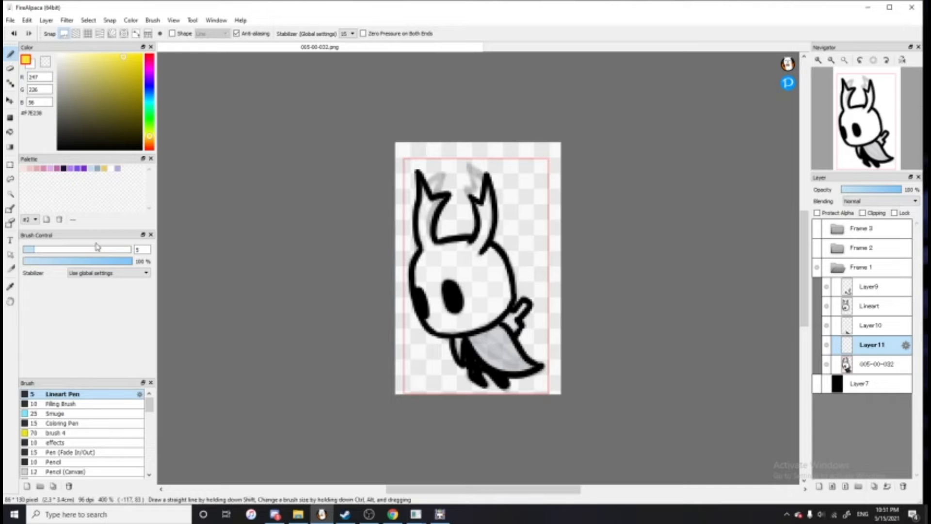
left_click(104, 403)
mouse_move(432, 295)
left_mouse_down()
mouse_move(431, 269)
mouse_move(441, 263)
mouse_move(459, 305)
mouse_move(433, 320)
mouse_move(466, 306)
mouse_move(437, 311)
mouse_move(489, 313)
mouse_move(463, 318)
mouse_move(510, 286)
mouse_move(475, 246)
mouse_move(433, 250)
mouse_move(425, 277)
mouse_move(446, 266)
mouse_move(466, 316)
mouse_move(476, 317)
mouse_move(462, 314)
mouse_move(453, 265)
mouse_move(490, 218)
mouse_move(487, 195)
mouse_move(479, 206)
mouse_move(487, 197)
mouse_move(424, 210)
mouse_move(434, 252)
mouse_move(430, 205)
mouse_move(429, 221)
mouse_move(438, 197)
left_mouse_up()
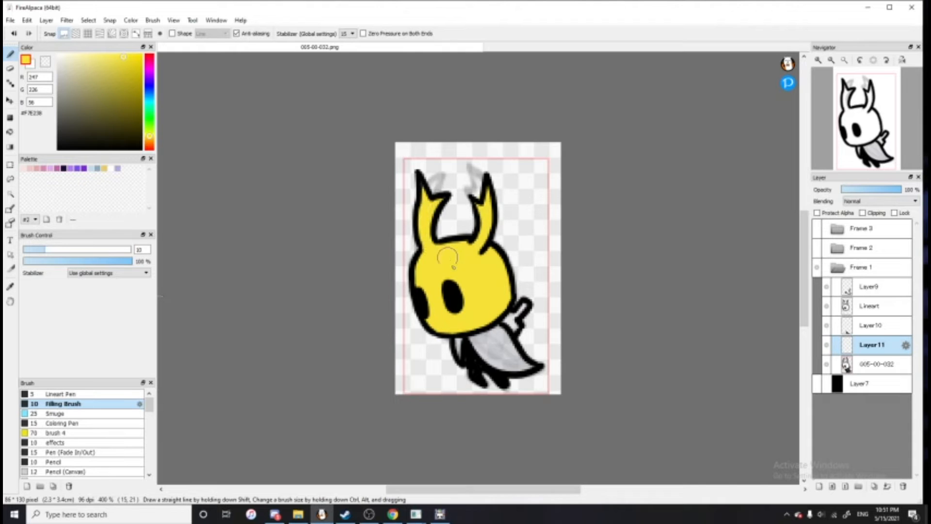
Add a layer below the yellow fill and colour the cloak purple (RGB 115, 78, 186) with the Filling Brush
left_click(878, 365)
left_click(822, 484)
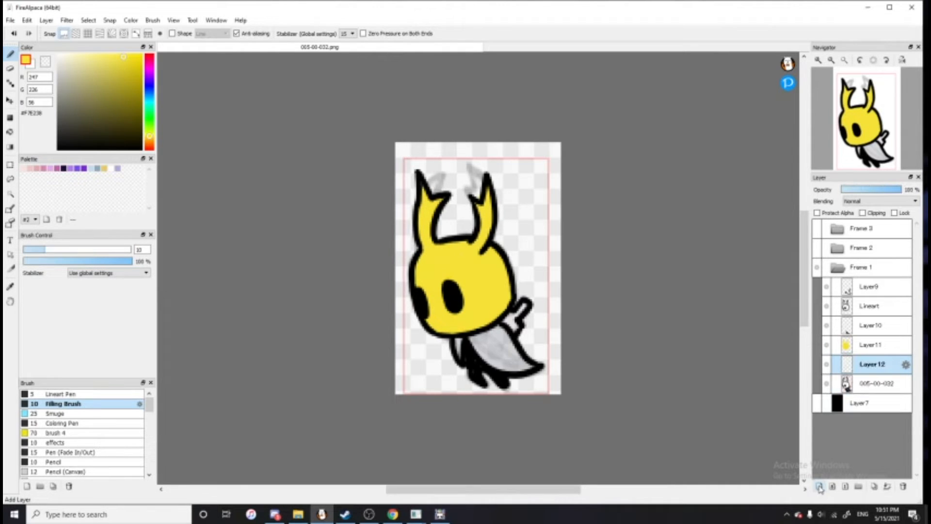
left_click(64, 168)
mouse_move(463, 350)
left_mouse_down()
mouse_move(497, 330)
mouse_move(481, 343)
mouse_move(513, 365)
mouse_move(473, 346)
mouse_move(528, 358)
mouse_move(491, 337)
mouse_move(522, 365)
mouse_move(498, 333)
mouse_move(529, 368)
mouse_move(510, 346)
mouse_move(554, 358)
mouse_move(549, 311)
mouse_move(541, 363)
left_mouse_up()
key("ctrl+z")
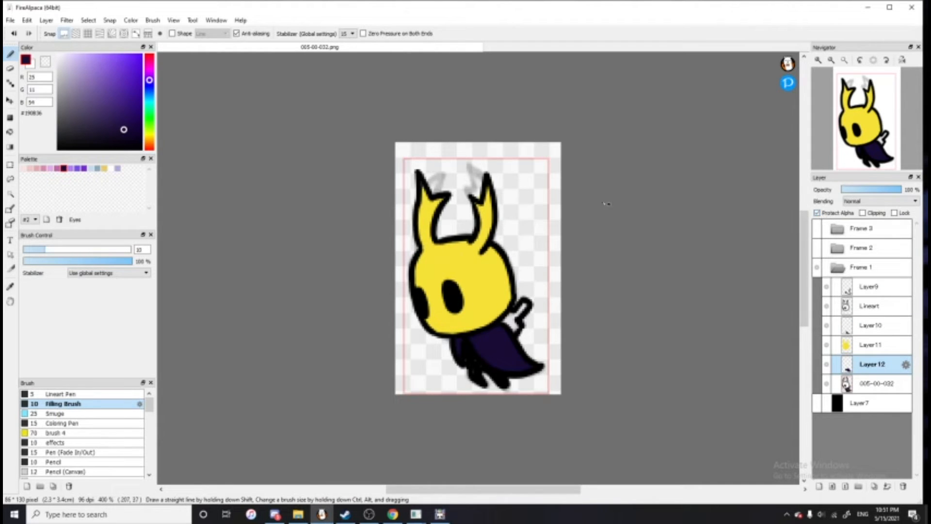
left_click(106, 79)
mouse_move(456, 334)
left_mouse_down()
mouse_move(512, 304)
mouse_move(509, 317)
mouse_move(537, 316)
mouse_move(515, 356)
mouse_move(558, 349)
left_mouse_up()
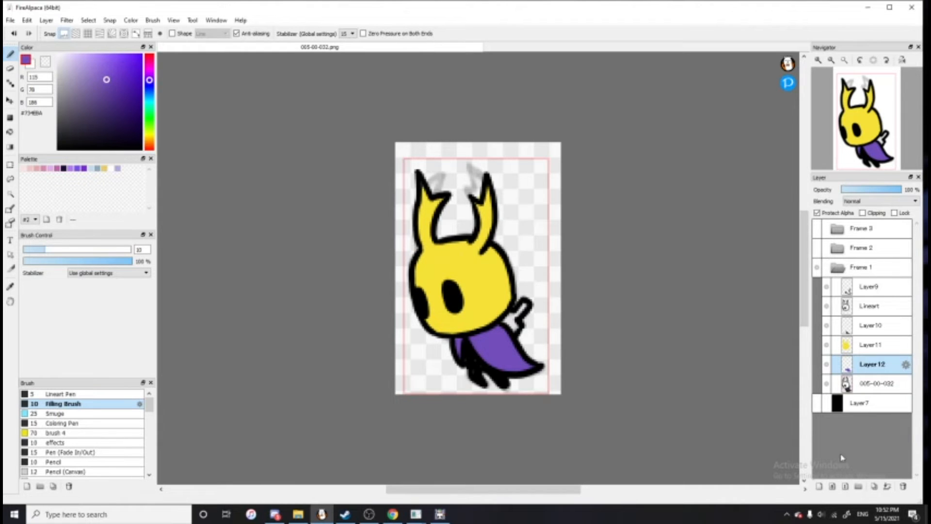
Paint a light pink (#DCAEEE) collar ruffle under the head with the Lineart Pen on a new layer, stacked directly below Lineart
left_click(819, 486)
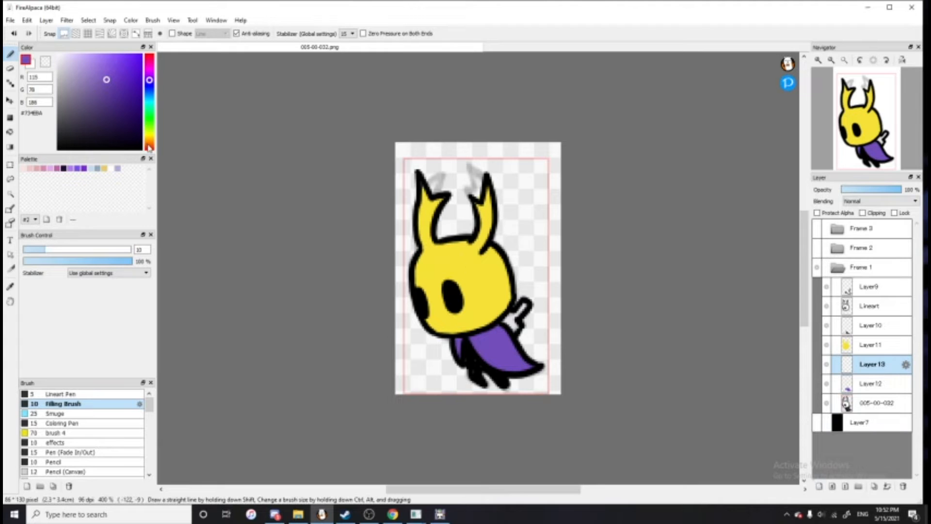
left_click(50, 169)
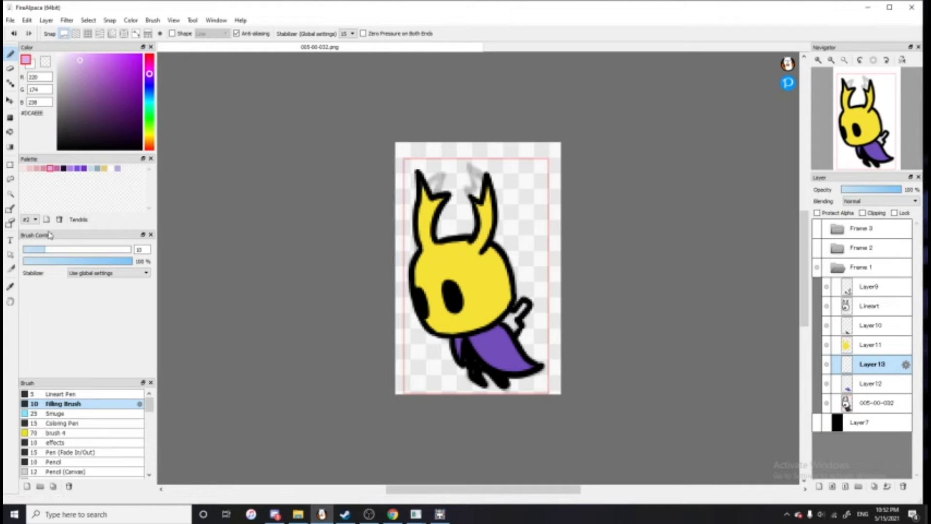
left_click(72, 393)
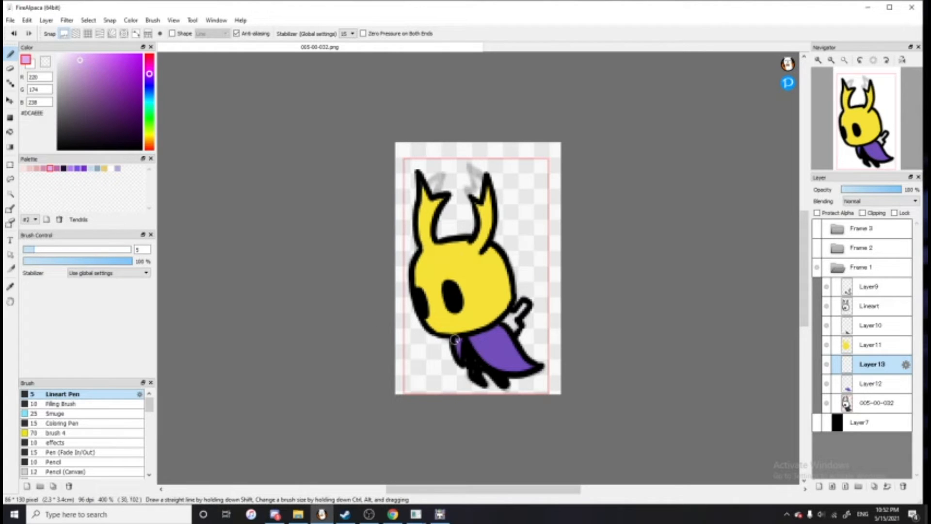
left_click_drag(452, 340, 460, 339)
key("ctrl+z")
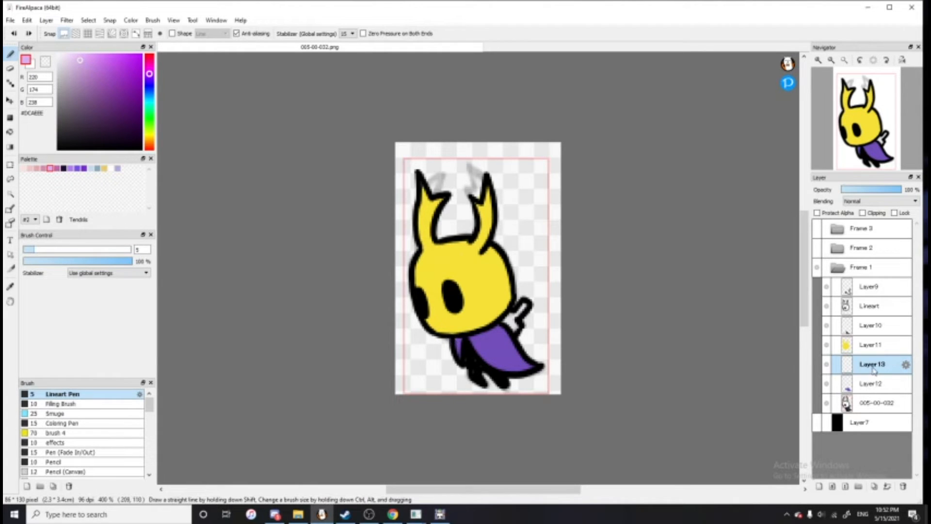
left_click_drag(461, 338, 479, 342)
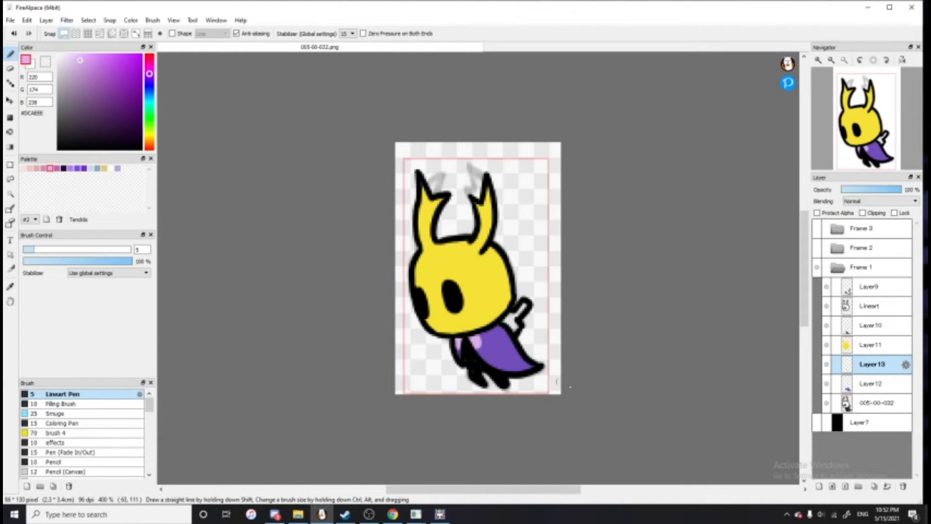
left_click_drag(875, 354, 859, 299)
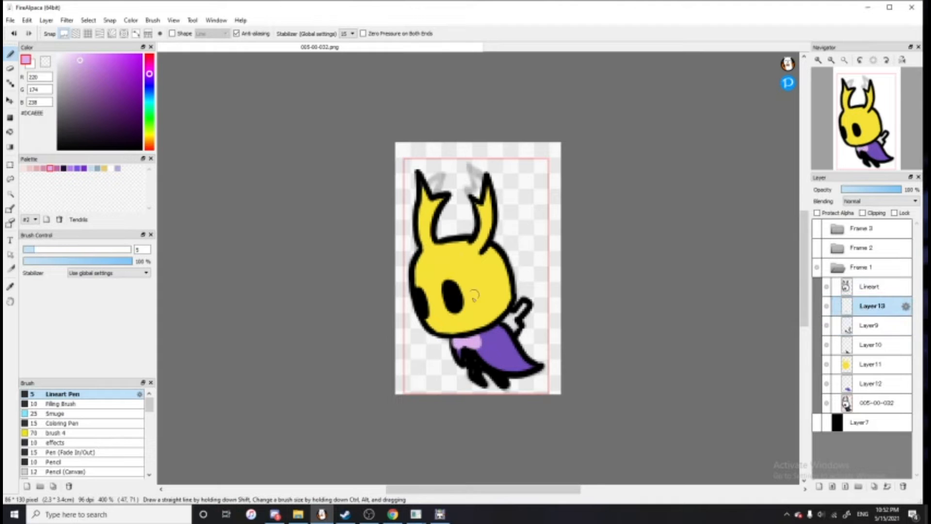
mouse_move(454, 343)
left_mouse_down()
mouse_move(473, 344)
mouse_move(461, 360)
mouse_move(464, 343)
mouse_move(473, 366)
left_mouse_up()
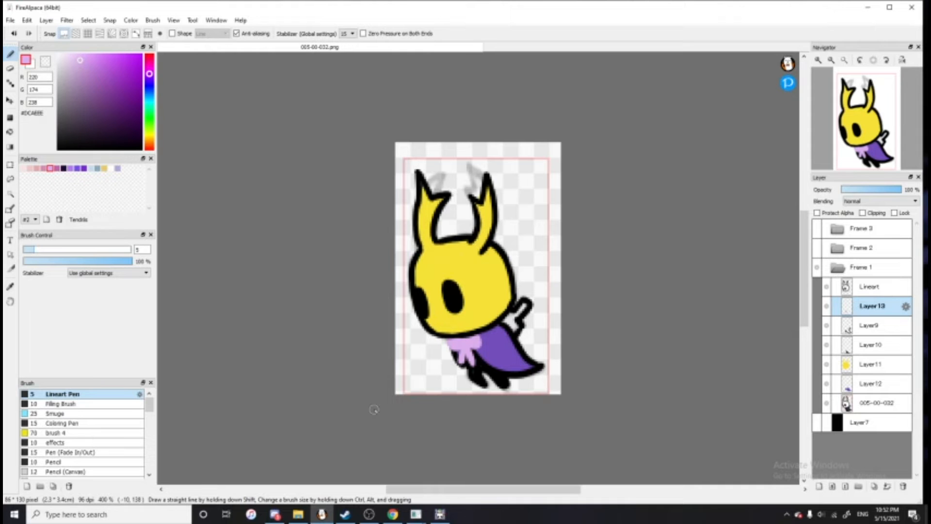
Switch to Hollow Knight Sprite Packer to view the finished idle sprite preview, and return to FireAlpaca
left_click(439, 514)
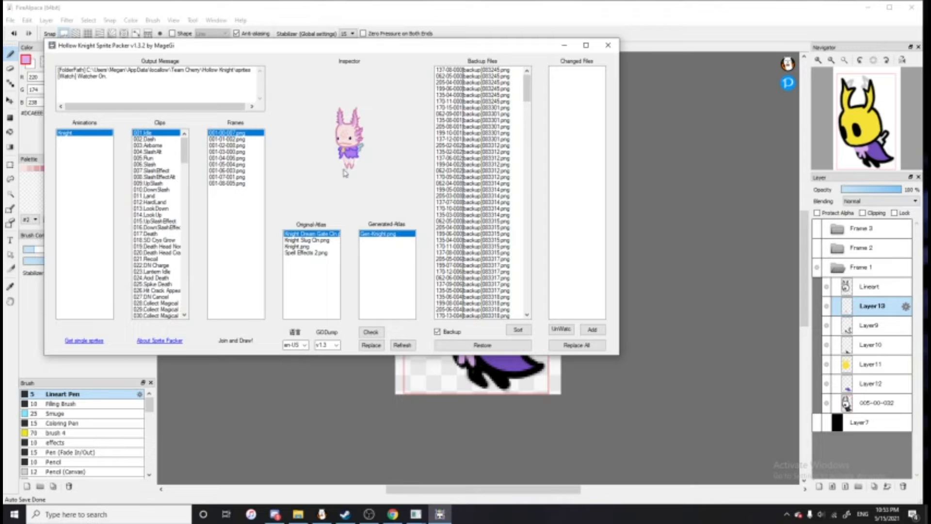
left_click(655, 143)
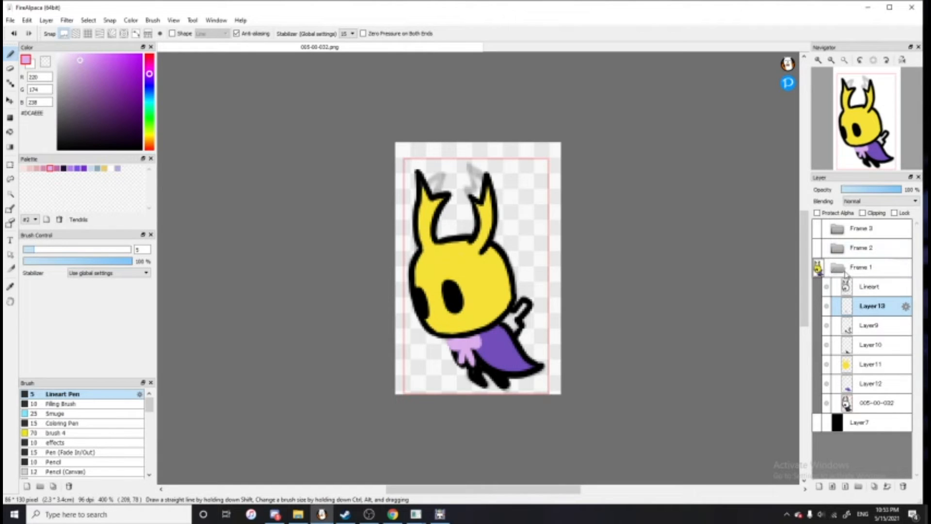
Hide the original 005-00-032 sprite layer, and hide the whole Frame 1 folder
left_click(827, 403)
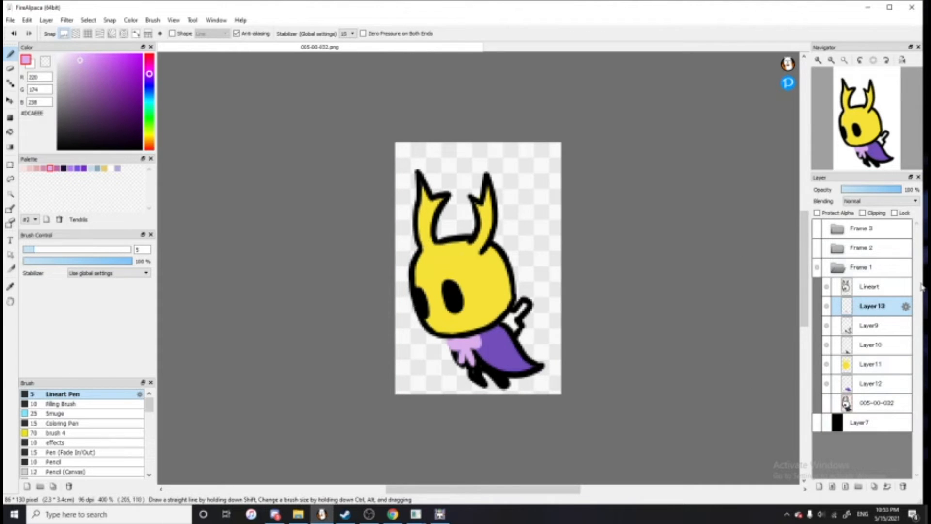
left_click(817, 267)
left_click(816, 267)
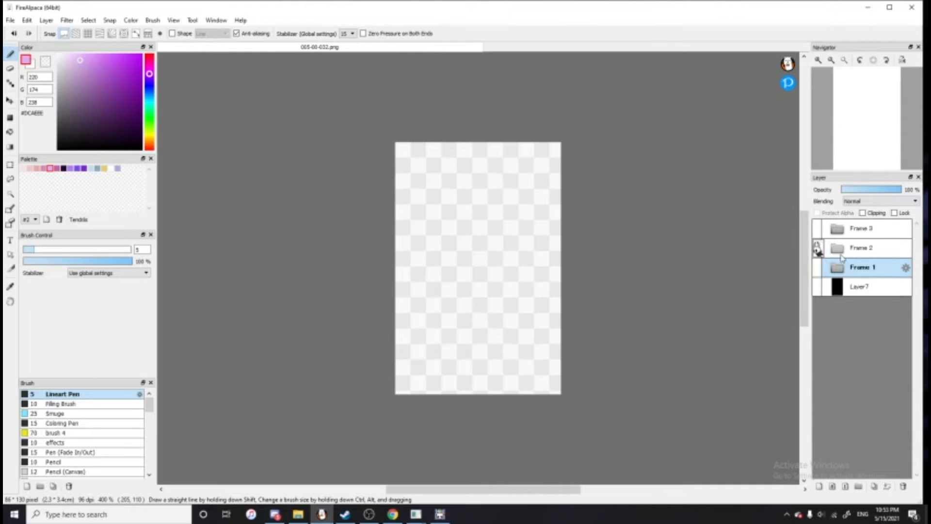
Show Frame 2, fade its 005-01-031.png layer to 18% opacity and add a new layer above it
left_click(840, 249)
left_click(818, 249)
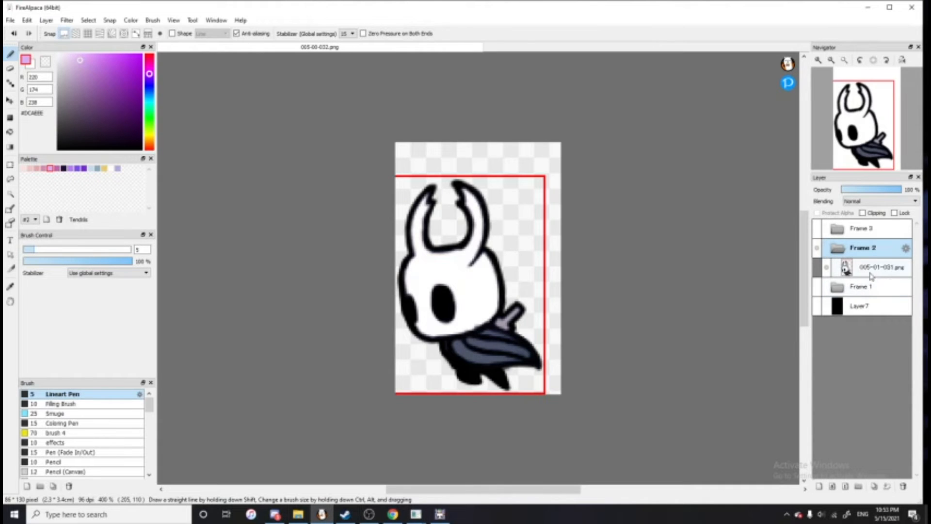
left_click(846, 269)
left_click(851, 190)
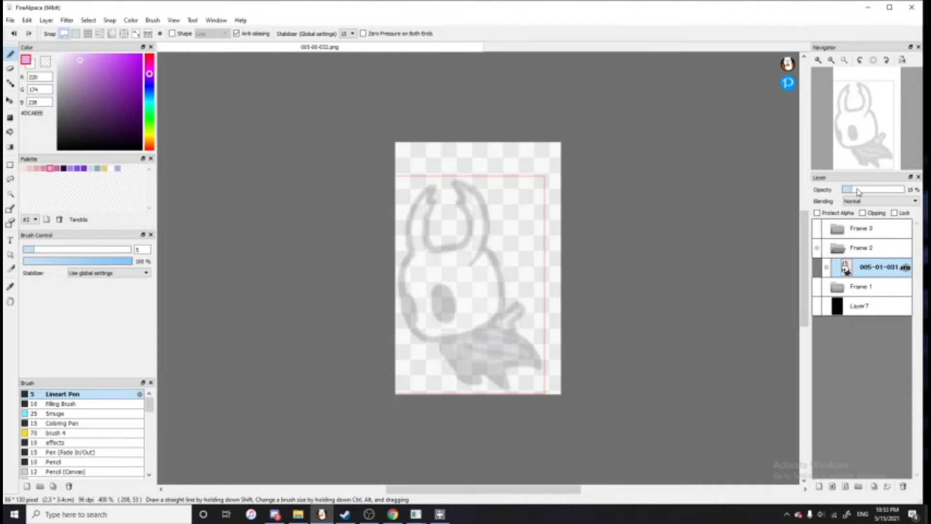
left_click(818, 486)
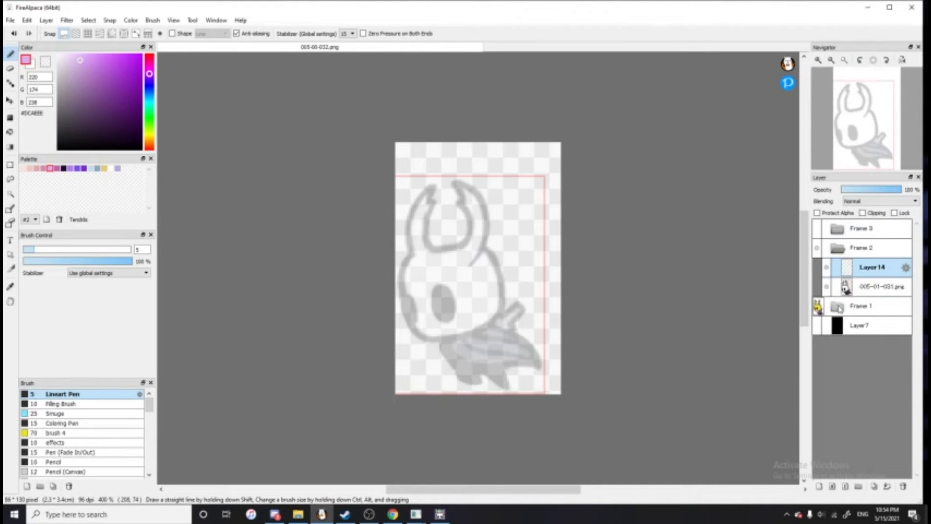
Expand the Frame 1 folder and hide its layers from Layer13 down to Layer12, keeping Lineart enabled
left_click(838, 309)
left_click_drag(827, 424, 830, 338)
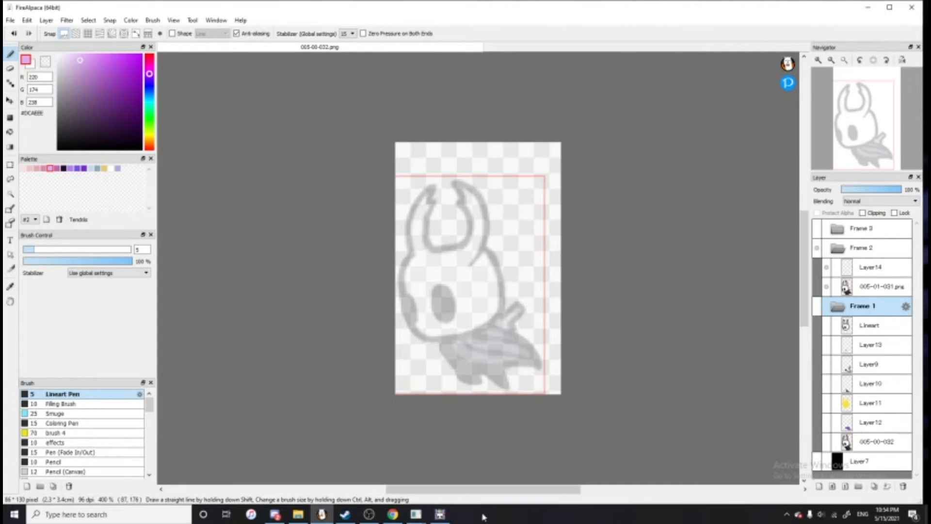
Switch to Hollow Knight Sprite Packer, compare the first two frames of the 005.Run clip by alternating between them, and return to FireAlpaca
left_click(439, 513)
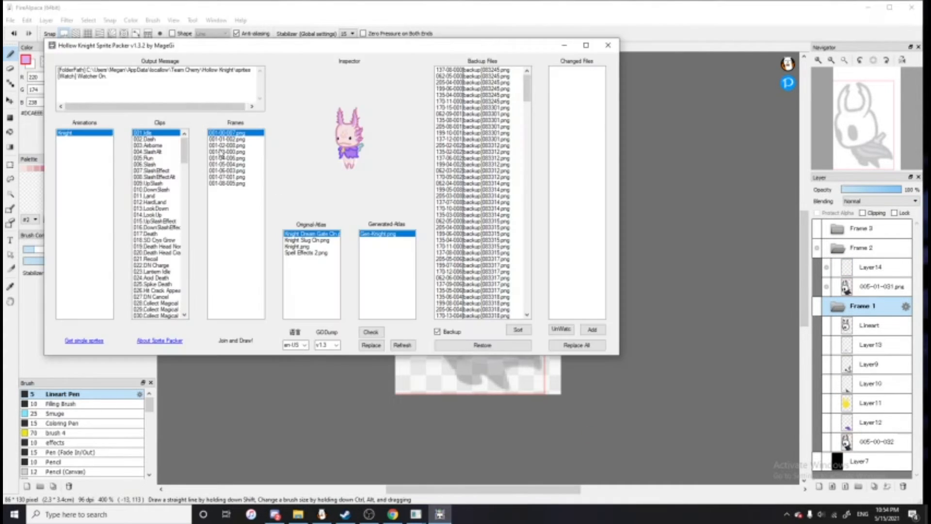
left_click(157, 159)
left_click(233, 133)
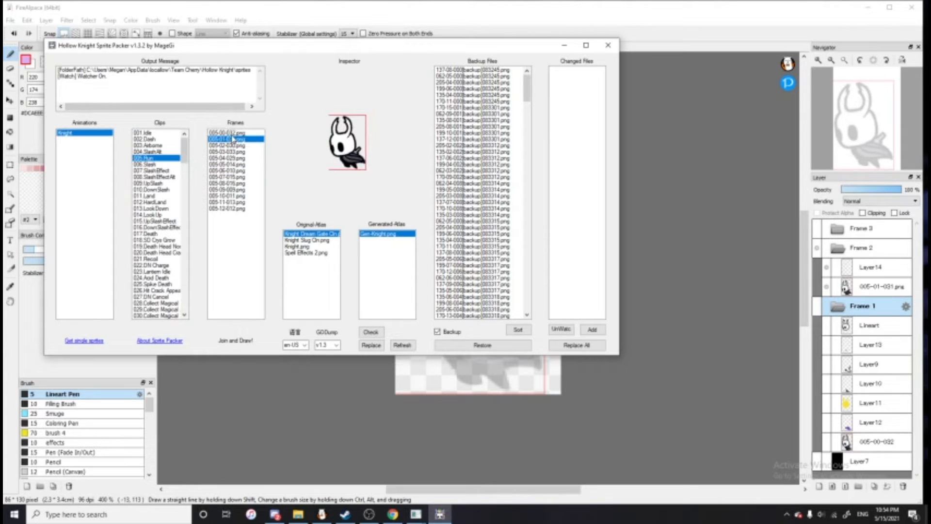
key("Down")
key("Up")
key("Down")
key("Up")
key("Down")
key("Up")
key("Down")
key("Up")
key("Down")
key("Up")
key("Down")
key("Up")
key("Down")
key("Up")
key("Down")
key("Up")
key("Down")
key("Up")
key("Down")
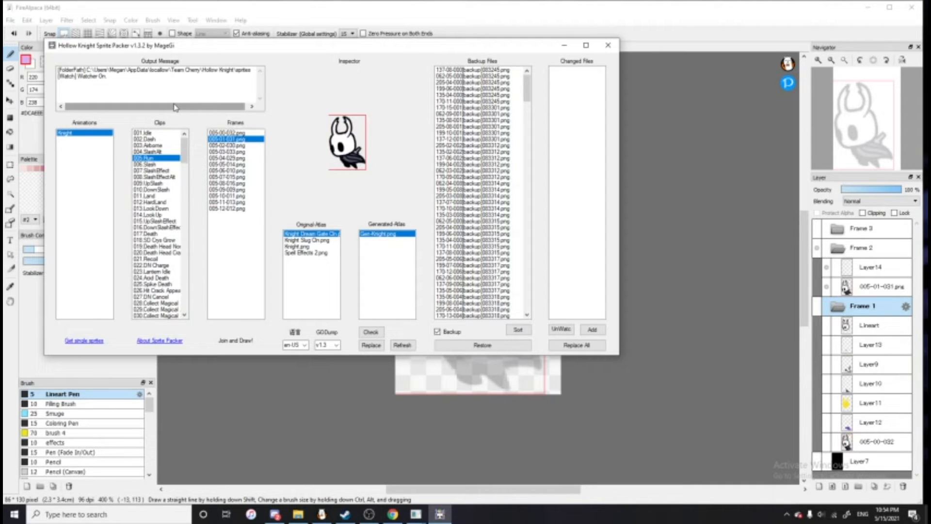
left_click(453, 416)
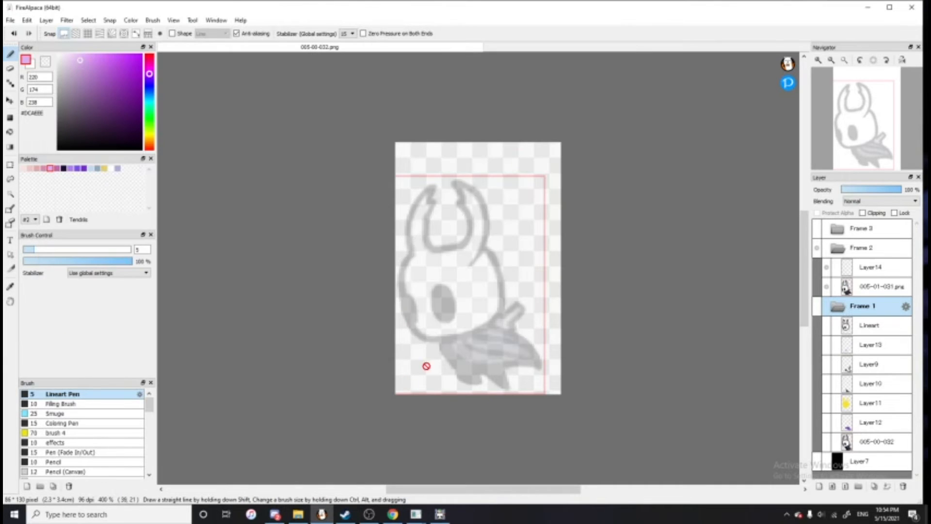
Show the Frame 1 folder over the faded Frame 2 sprite and make its Lineart layer active
left_click(817, 309)
left_click(871, 329)
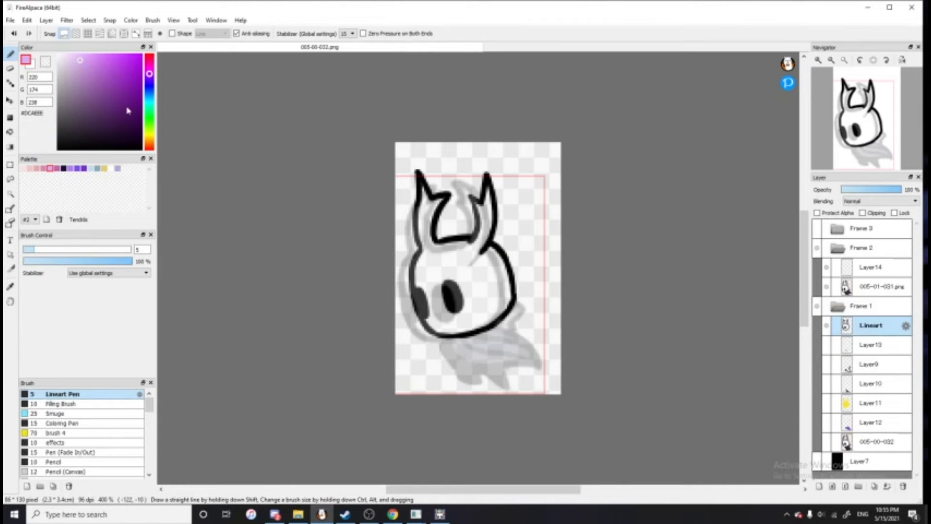
Copy the Lineart layer from Frame 1 and paste it as a new layer above Layer14 in Frame 2
right_click(861, 321)
left_click(857, 321)
right_click(855, 320)
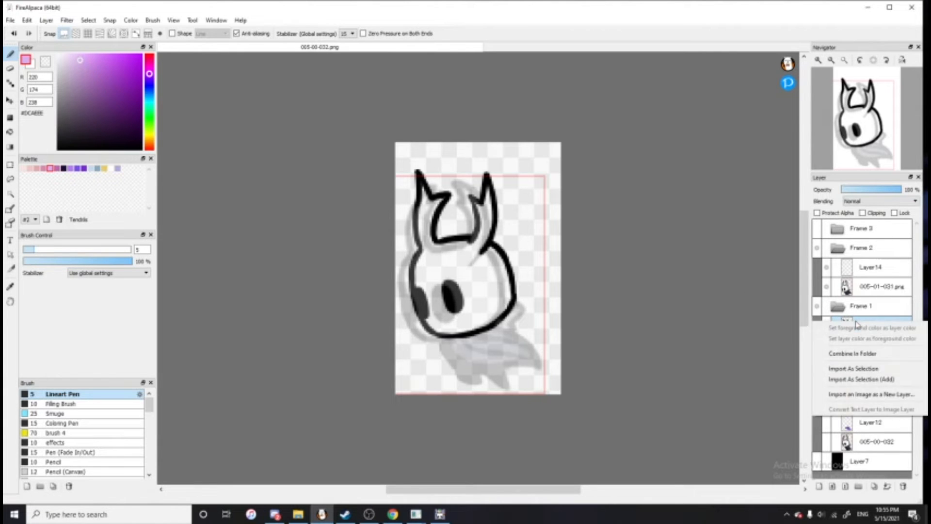
left_click(750, 327)
left_click(27, 20)
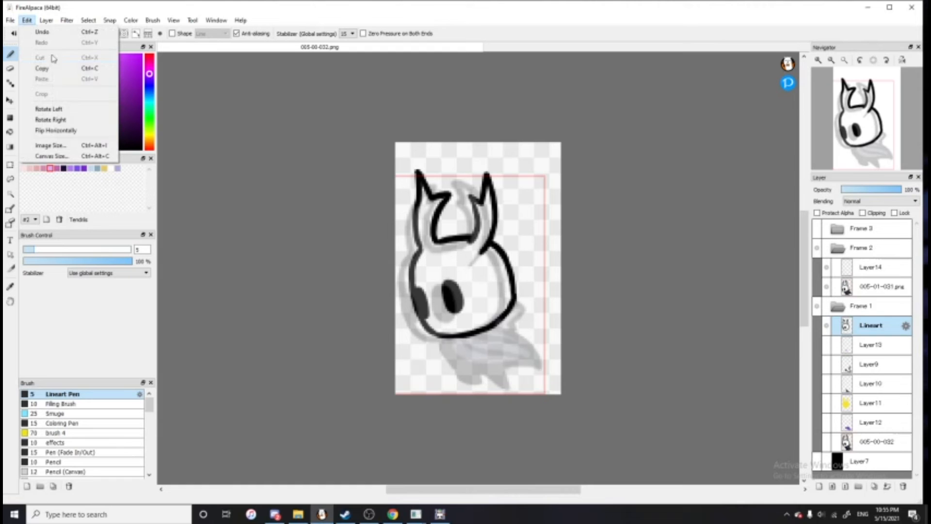
left_click(892, 276)
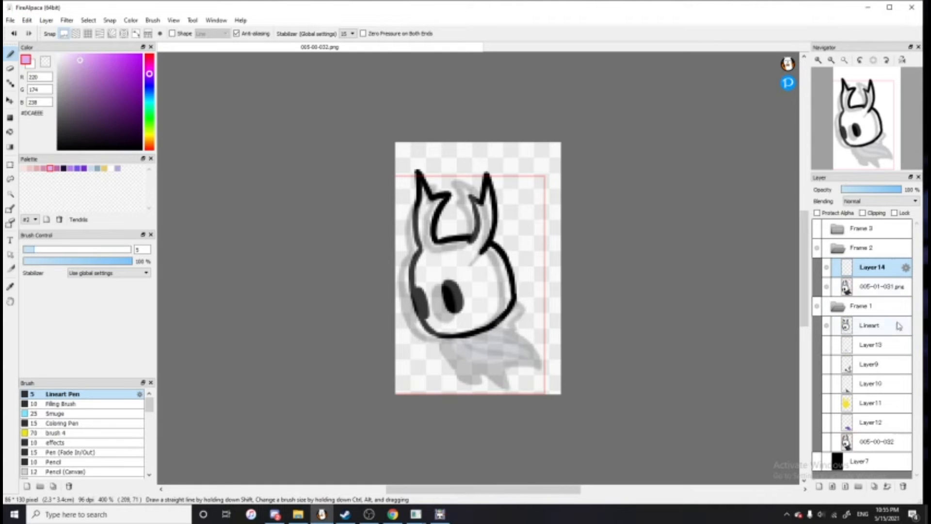
key("ctrl+v")
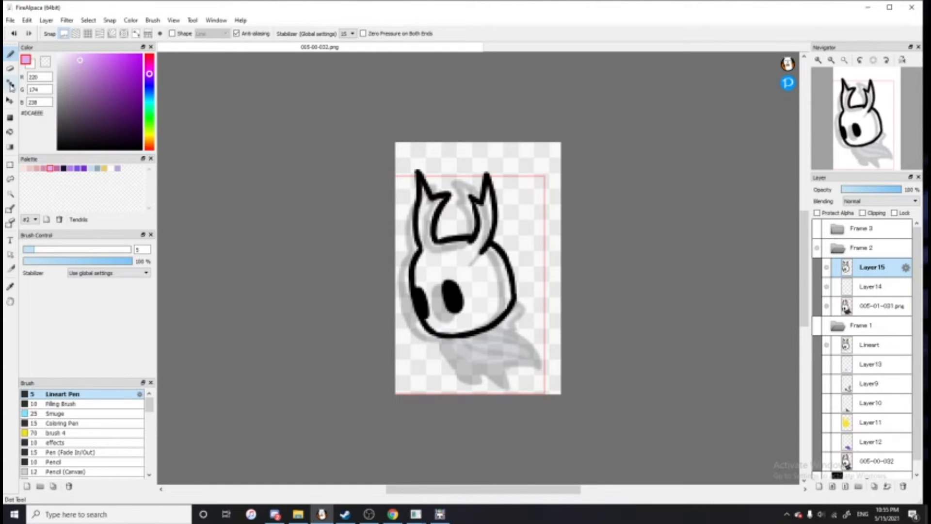
Shift the pasted lineart over the faded Frame 2 head and erase it with the Eraser enlarged to 11.9
left_click(10, 100)
left_click_drag(634, 327, 625, 329)
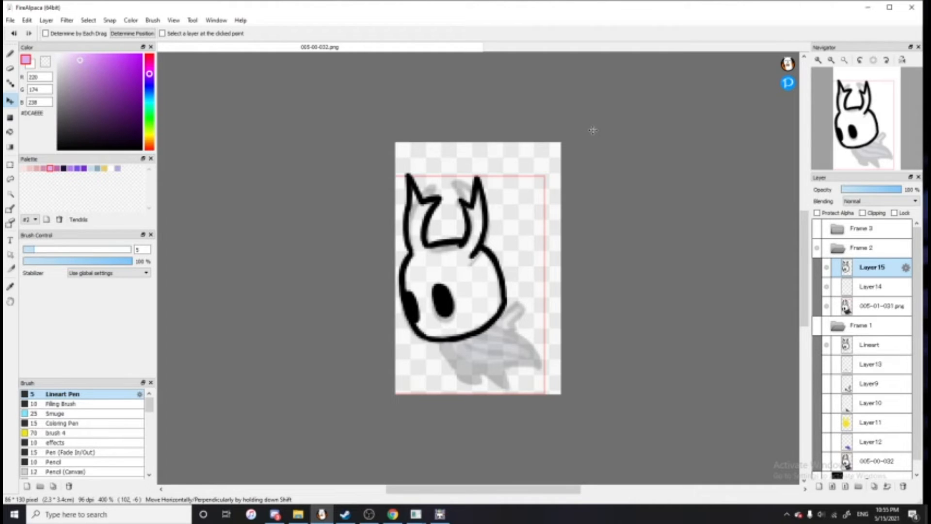
left_click(9, 69)
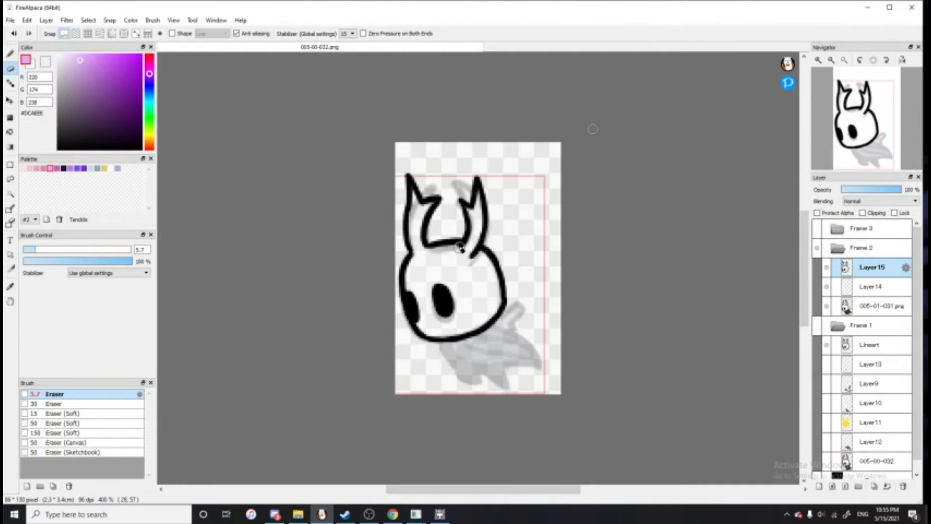
left_click_drag(472, 266, 484, 275)
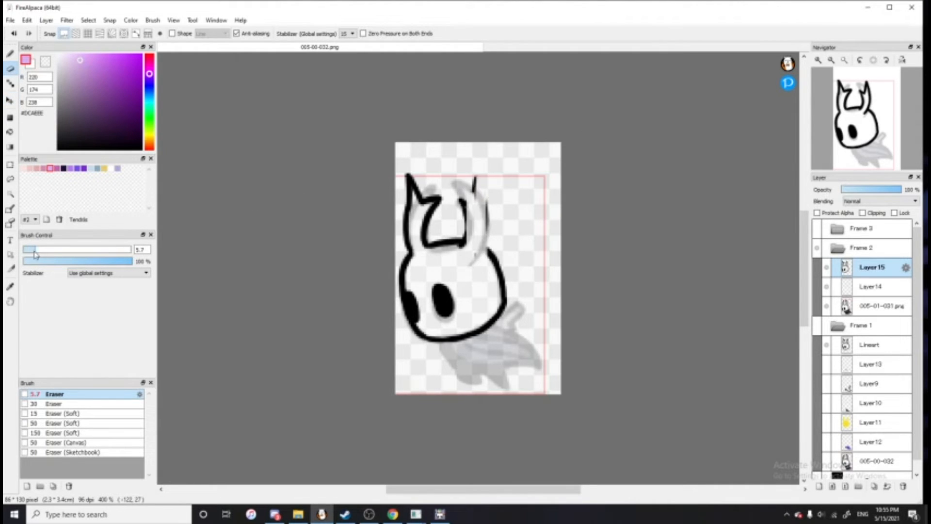
left_click_drag(36, 250, 50, 250)
mouse_move(461, 186)
left_mouse_down()
mouse_move(482, 175)
mouse_move(497, 291)
left_mouse_up()
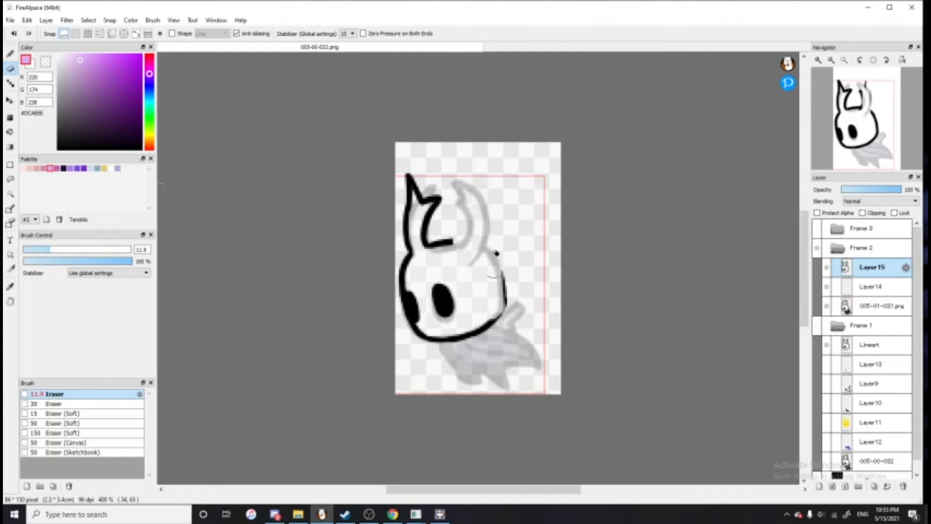
mouse_move(477, 184)
left_mouse_down()
mouse_move(436, 198)
mouse_move(443, 184)
mouse_move(422, 150)
mouse_move(414, 320)
mouse_move(407, 307)
mouse_move(403, 238)
mouse_move(440, 253)
mouse_move(454, 297)
mouse_move(482, 314)
mouse_move(465, 328)
mouse_move(476, 342)
mouse_move(447, 352)
left_mouse_up()
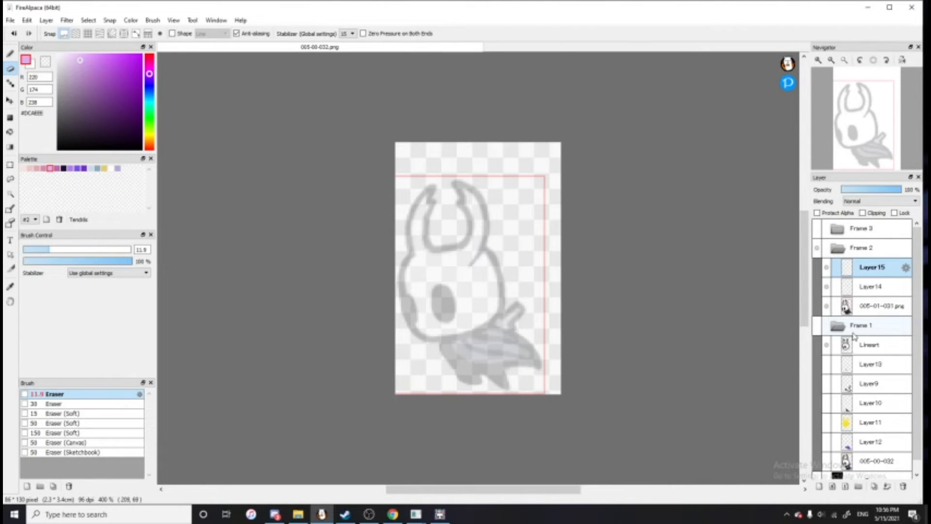
Paste the copied Frame 1 lineart again as a new layer above Layer15 in Frame 2
left_click_drag(855, 341, 837, 324)
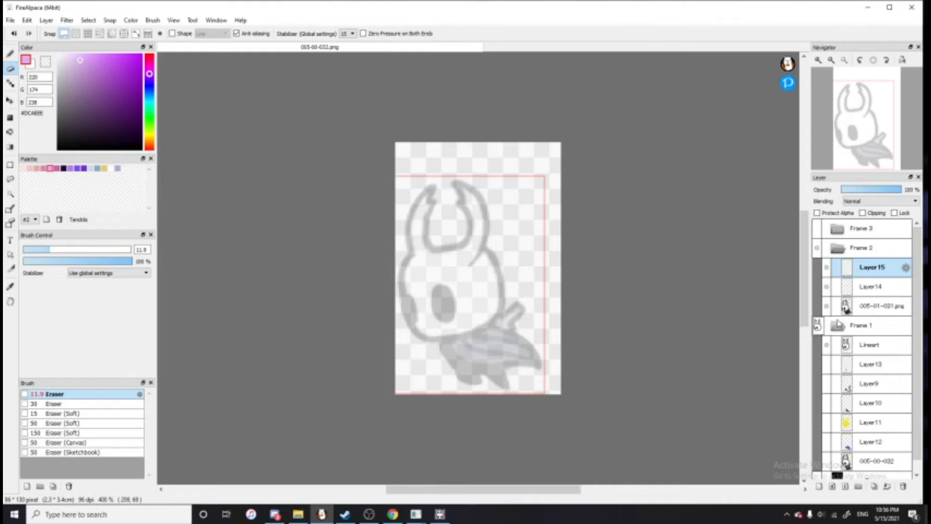
left_click_drag(837, 323, 839, 325)
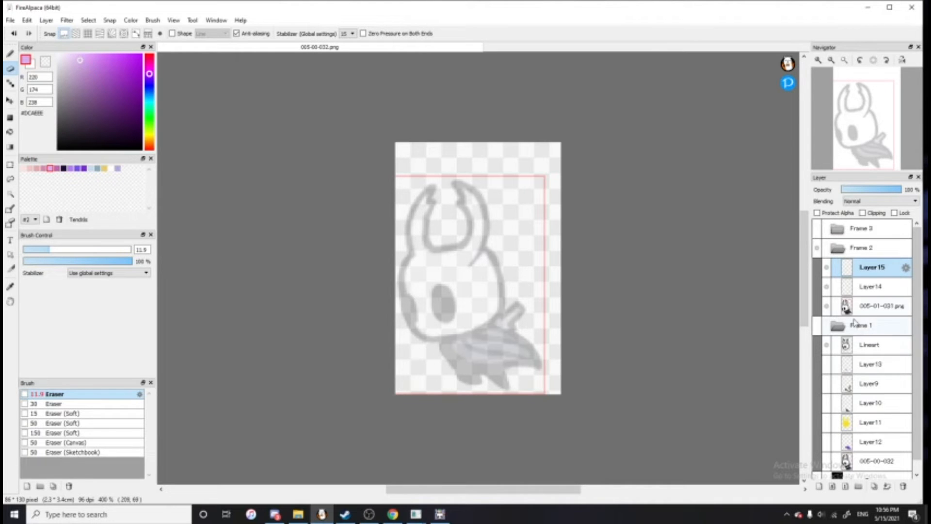
key("ctrl+v")
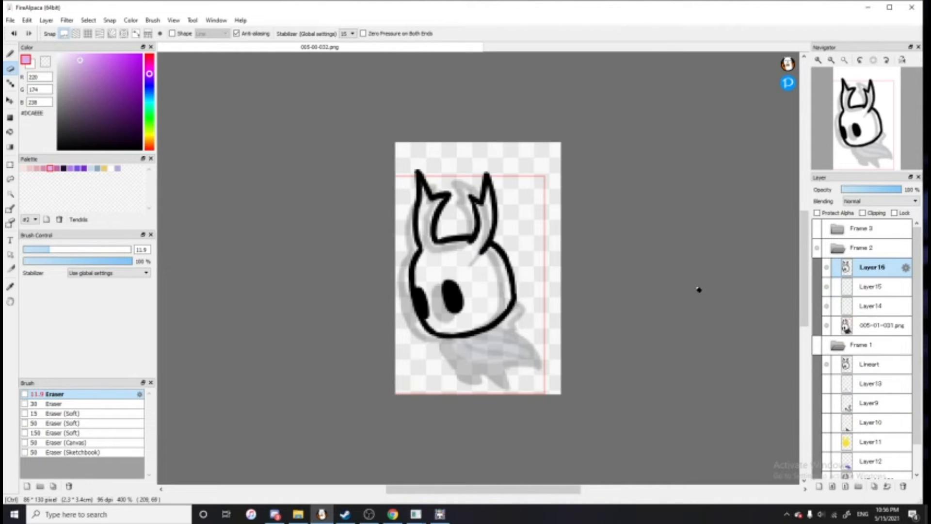
key("v")
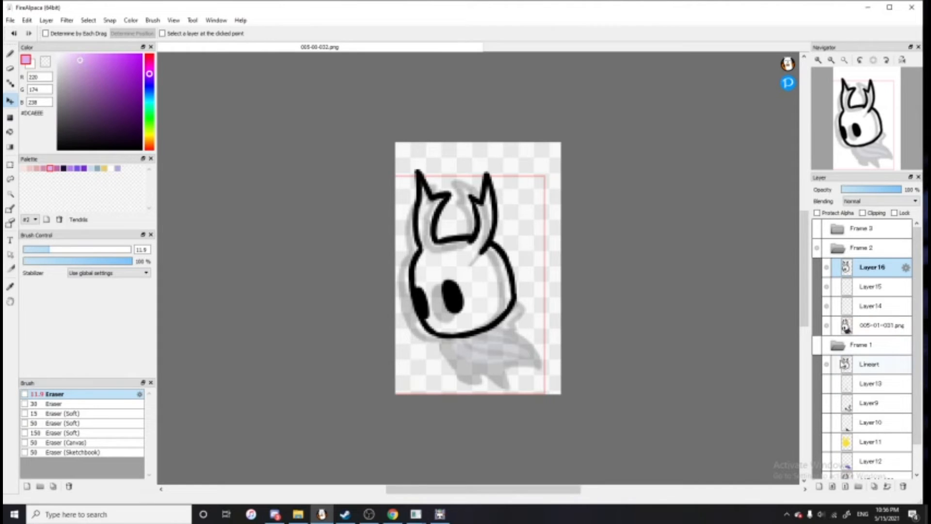
Set Frame 1's Lineart layer to 43% opacity, hide and collapse the Frame 1 folder, and reselect Layer16
left_click(855, 366)
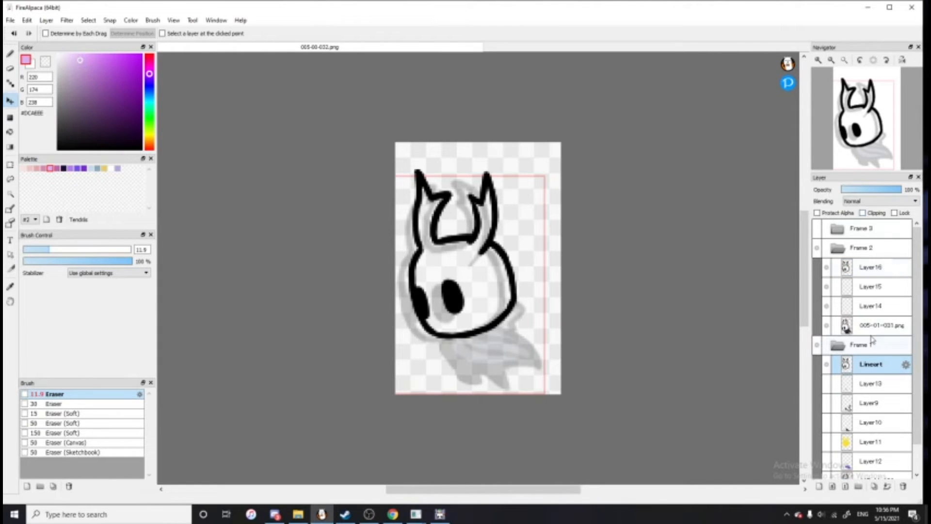
left_click(868, 189)
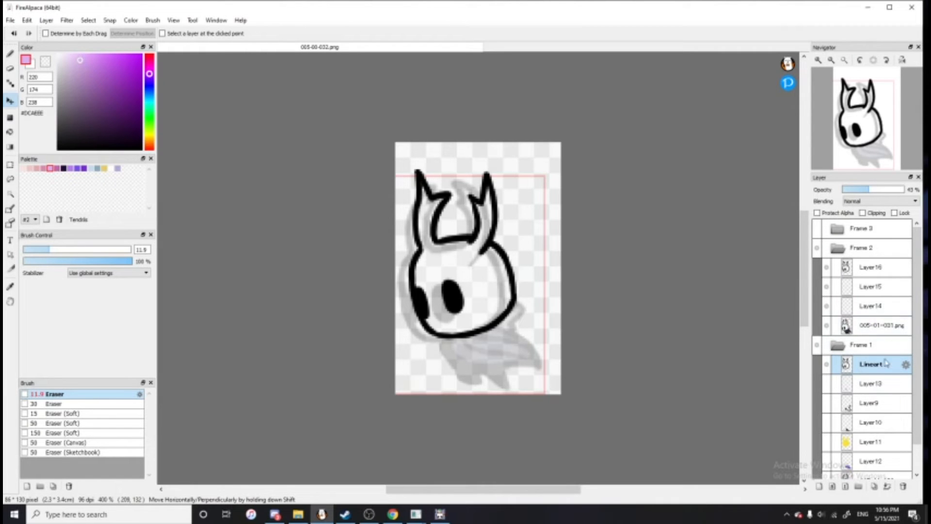
left_click(818, 346)
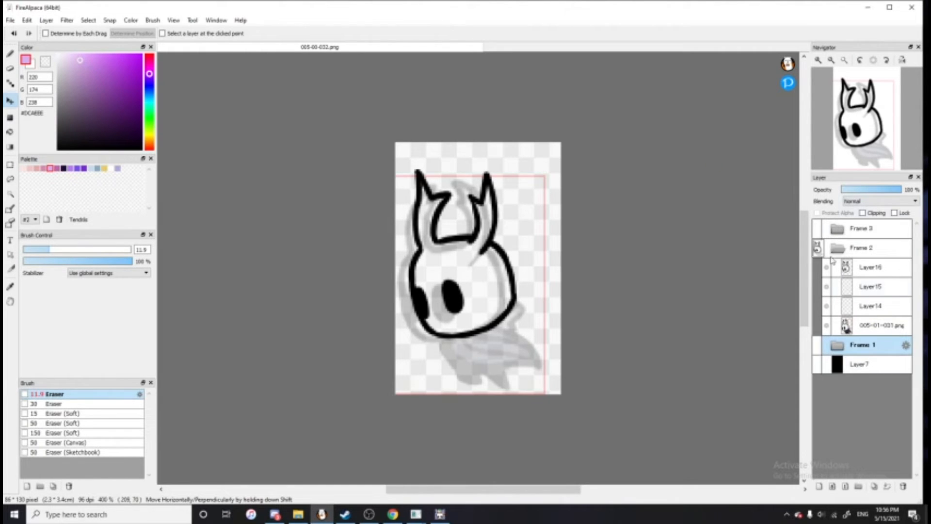
left_click(851, 285)
left_click(848, 272)
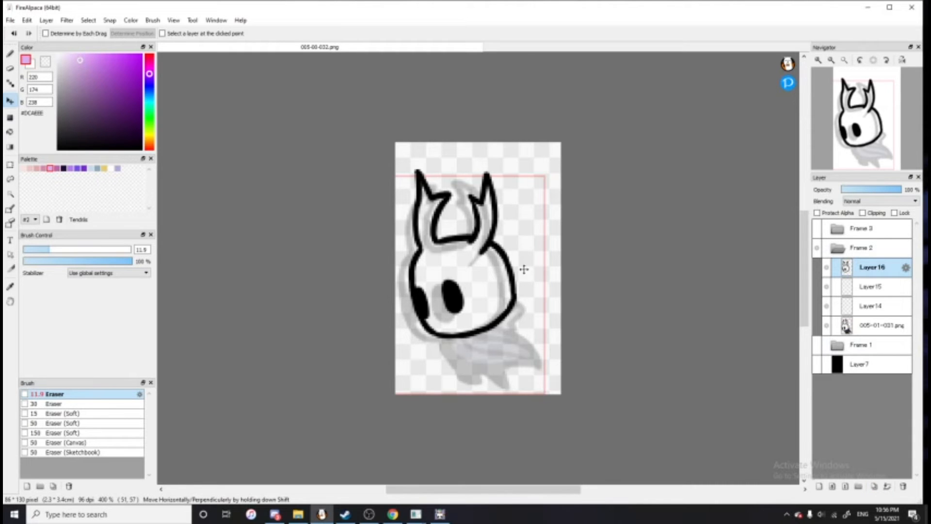
Duplicate Layer16, fade the lower copy as a guide, and make the upper copy active
left_click(874, 485)
left_click(853, 279)
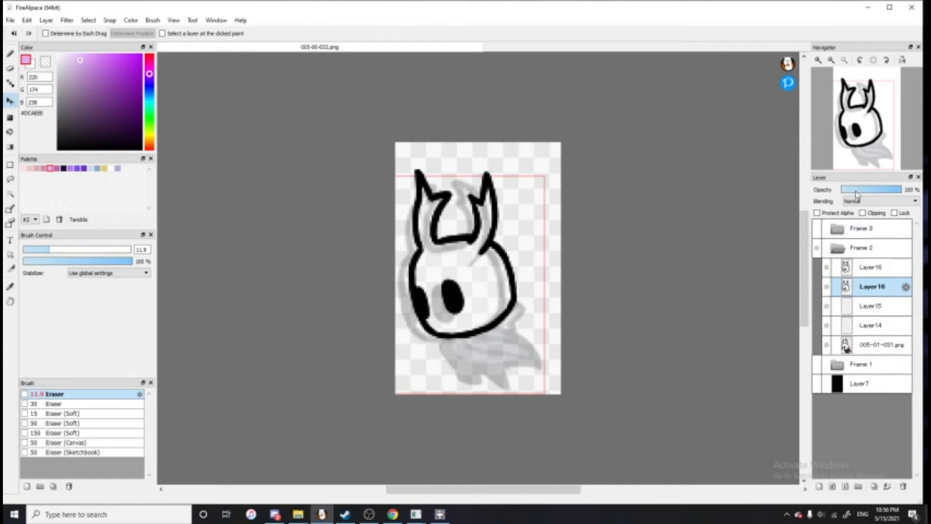
left_click(875, 267)
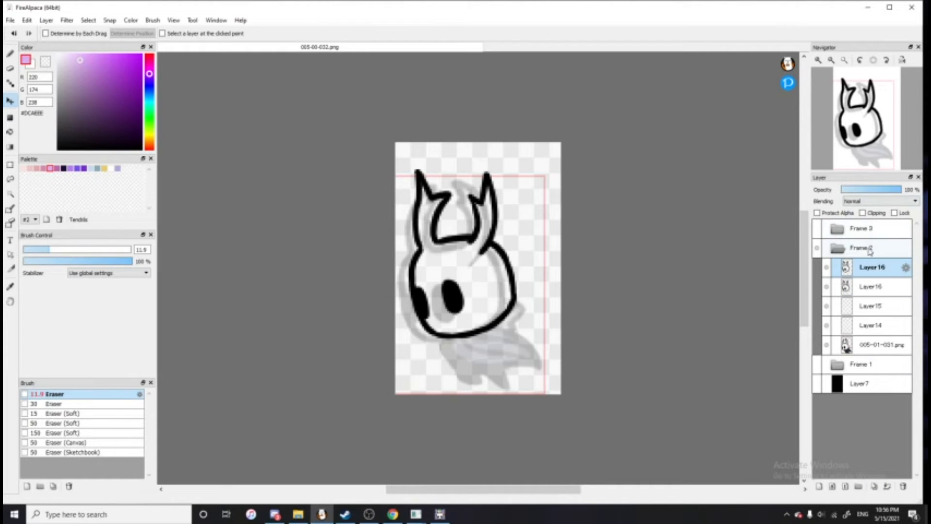
Erase both horns from the upper Layer16 copy and hide the 005-01-031.png sprite layer
key("e")
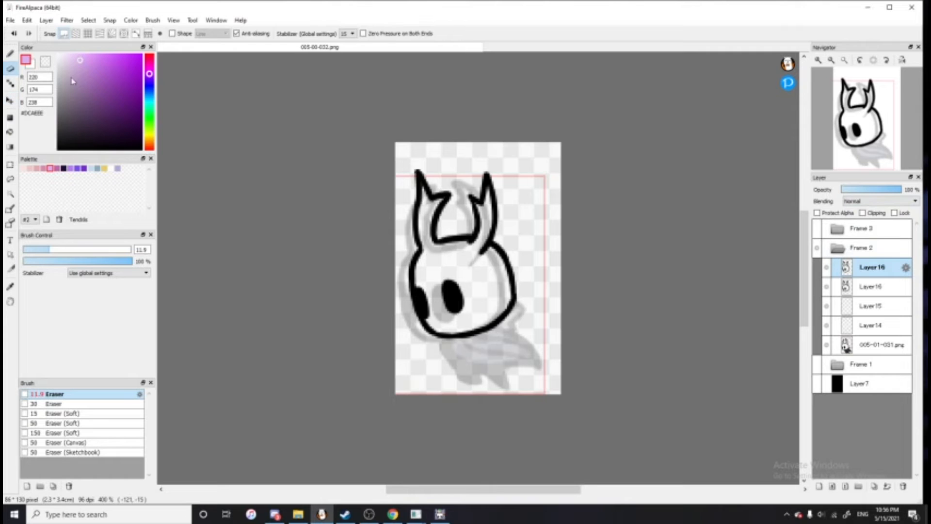
mouse_move(420, 180)
left_mouse_down()
mouse_move(389, 209)
mouse_move(504, 217)
mouse_move(412, 235)
mouse_move(506, 214)
mouse_move(471, 220)
mouse_move(503, 223)
left_mouse_up()
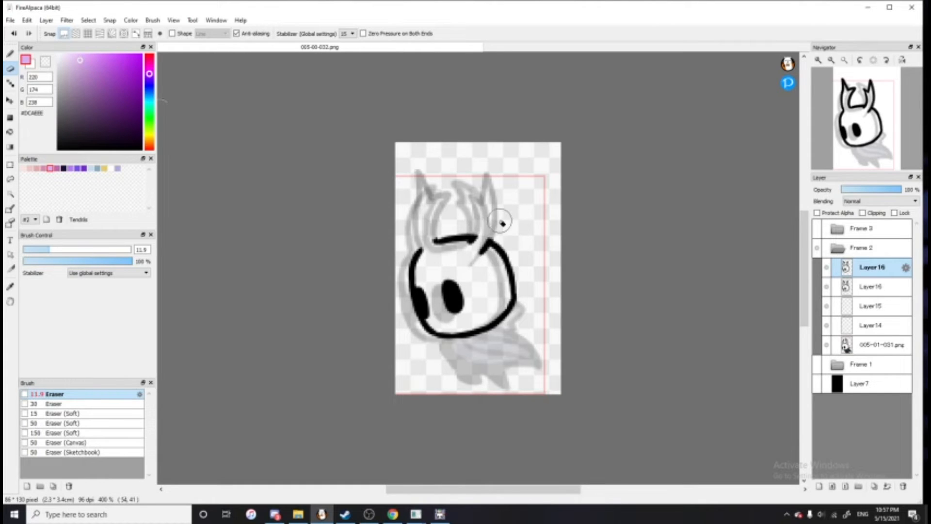
key("b")
left_click(826, 345)
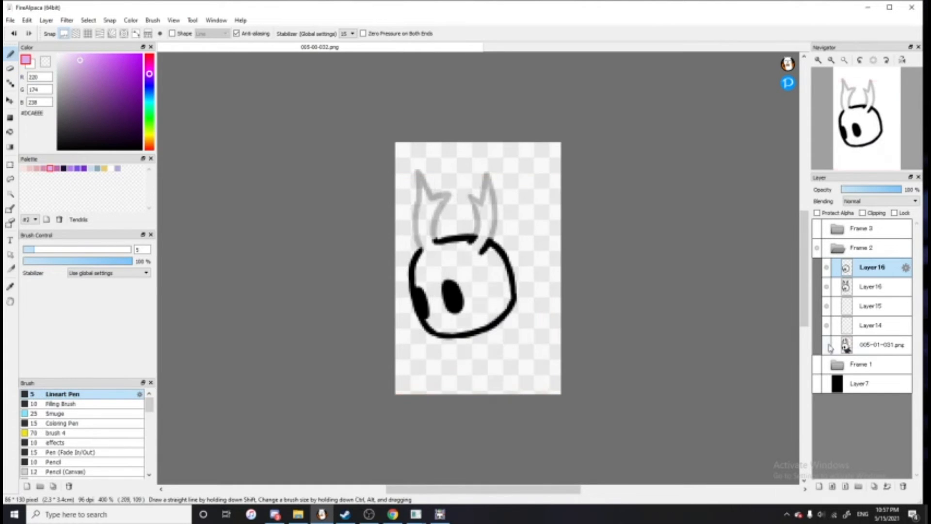
Redraw both horns in black with the size 5 Lineart Pen, following the faded horn guide
mouse_move(422, 251)
left_mouse_down()
mouse_move(413, 177)
mouse_move(444, 200)
left_mouse_up()
key("ctrl+z")
left_click(64, 169)
left_click_drag(438, 241, 444, 199)
mouse_move(476, 238)
left_mouse_down()
mouse_move(474, 204)
mouse_move(482, 209)
mouse_move(493, 187)
mouse_move(494, 237)
mouse_move(492, 182)
left_mouse_up()
key("ctrl+z")
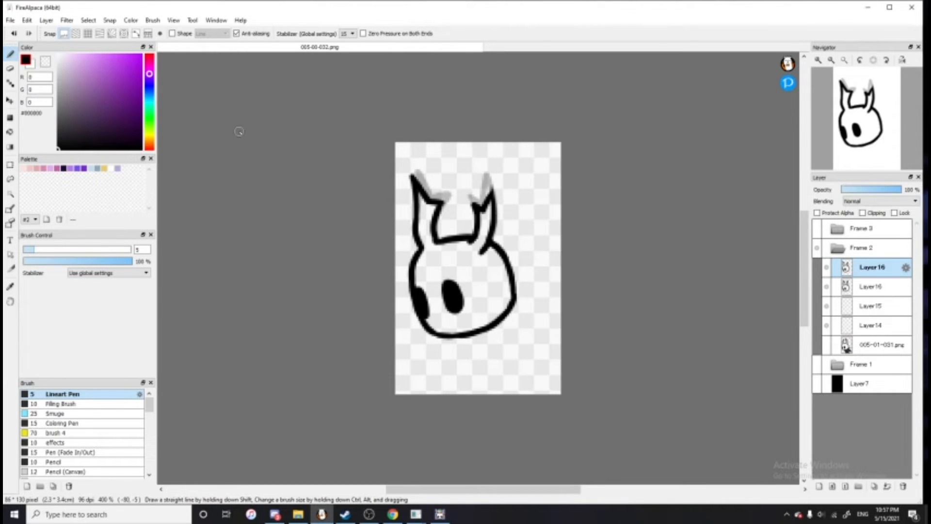
Switch to Hollow Knight Sprite Packer, view the finished sprites of the 003.Airborne clip, and return to FireAlpaca
key("alt+Tab")
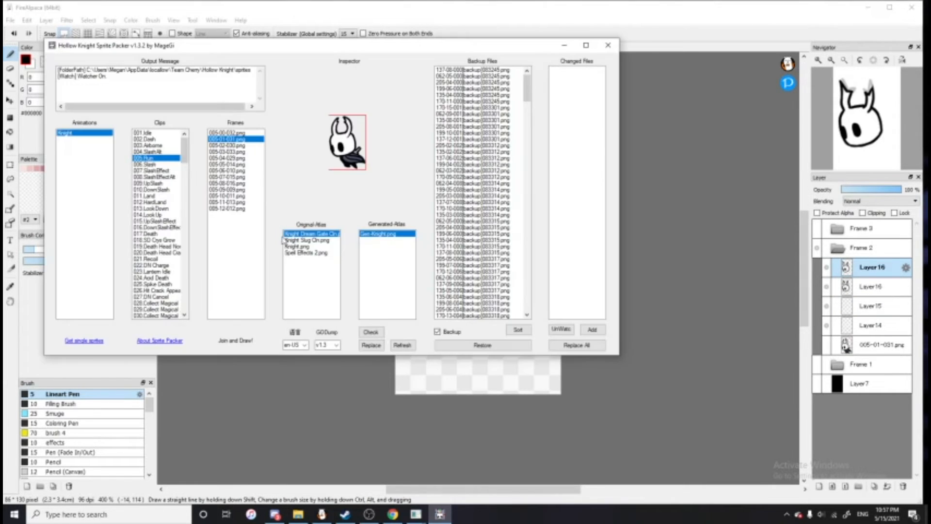
left_click(153, 151)
left_click(154, 145)
left_click(232, 139)
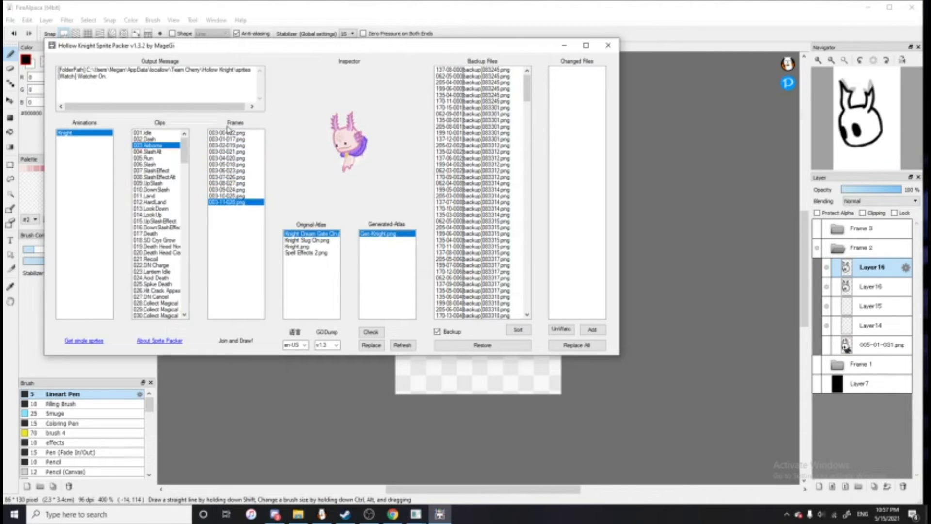
left_click(630, 124)
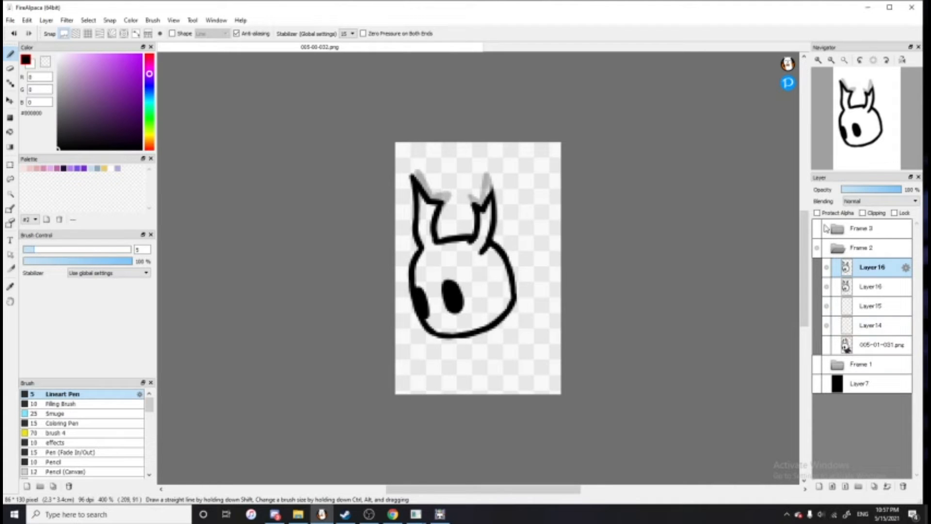
Hide and collapse Frame 2, then expand and show Frame 1 over the black Layer7 backdrop
left_click(818, 248)
left_click(837, 249)
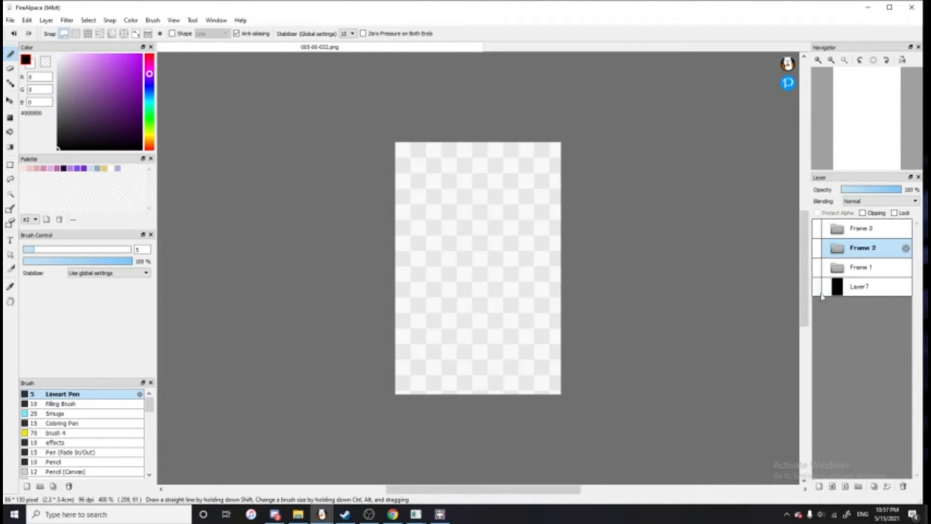
left_click(818, 287)
left_click(837, 272)
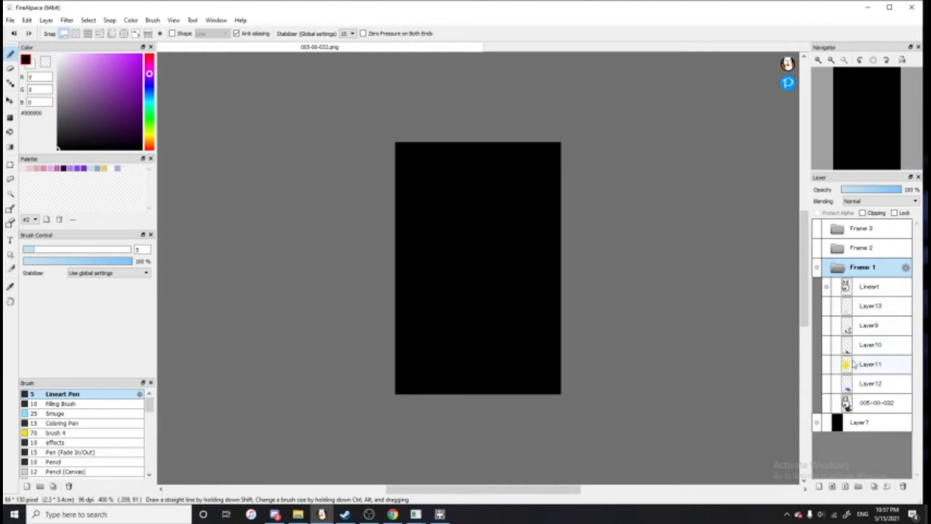
Show Frame 1's Layer11, sample its yellow #F7E238 fill as the brush colour, and hide Layer7
left_click(826, 364)
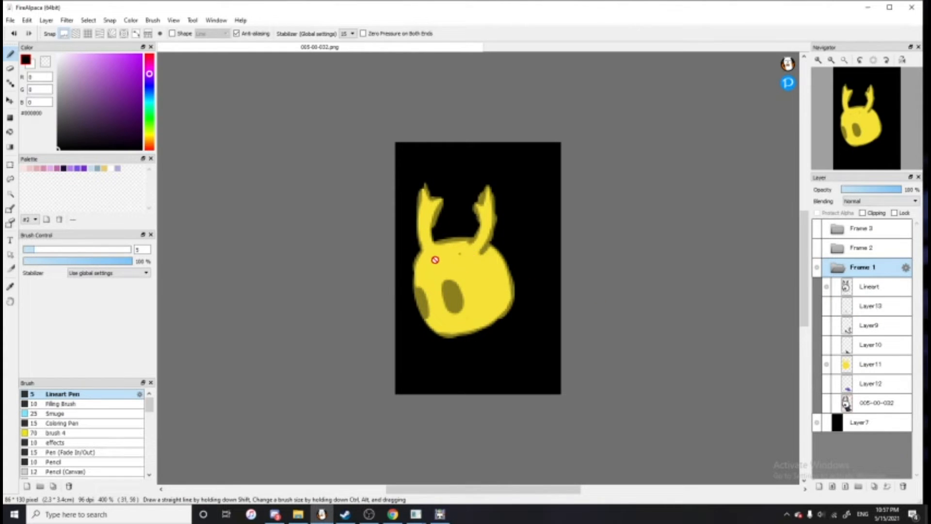
left_click(871, 364)
left_click(473, 274, "alt")
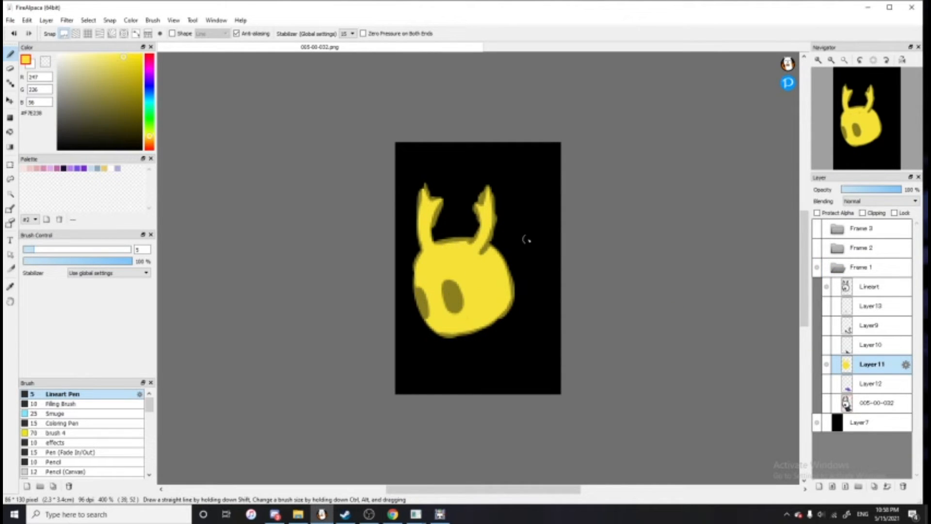
left_click(816, 424)
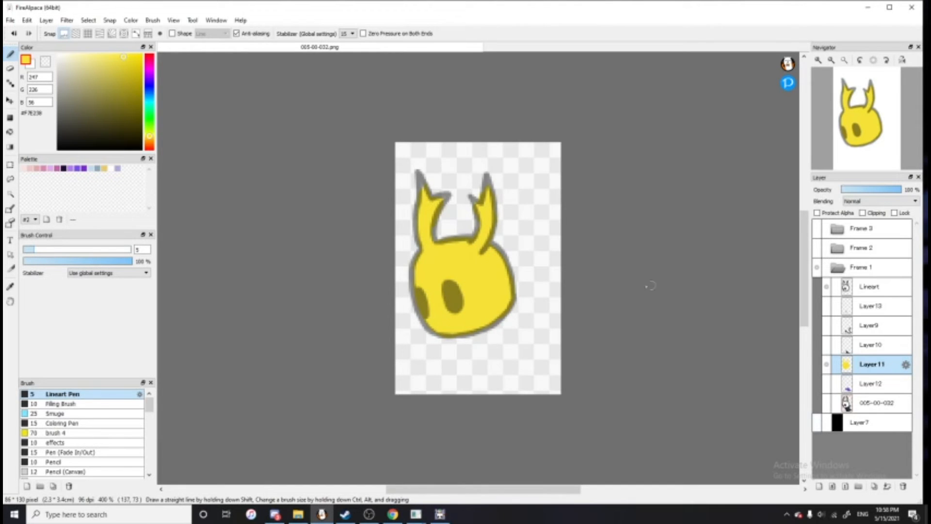
Show the faded 005-00-032 sprite layer in Frame 1 and collapse the Frame 1 folder
left_click(827, 403)
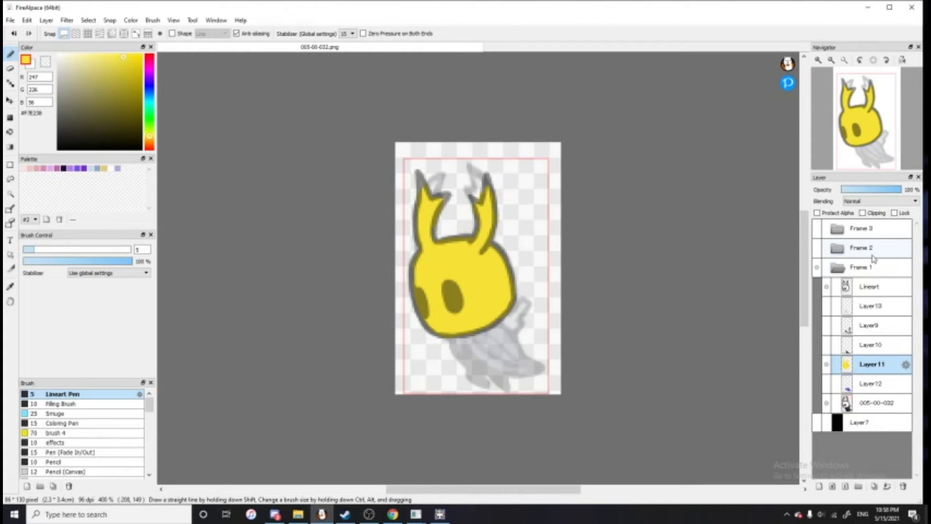
left_click(851, 268)
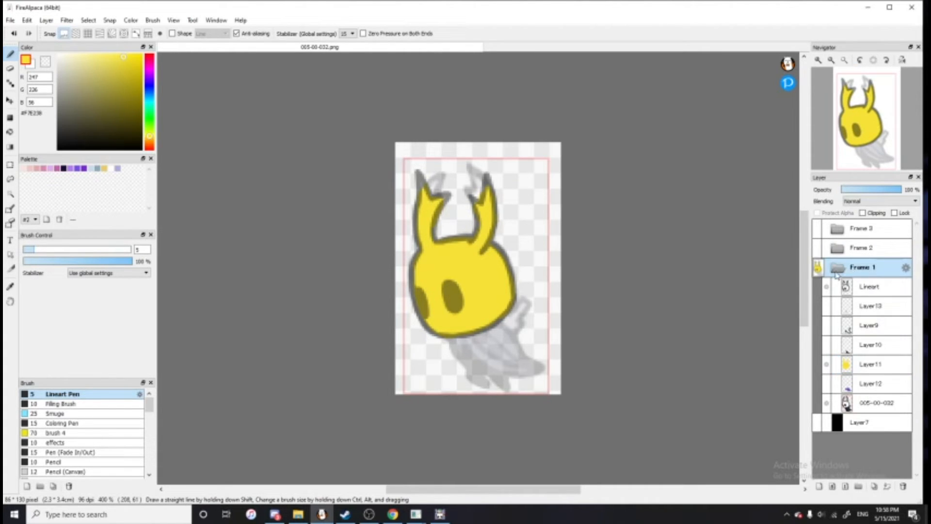
left_click(837, 268)
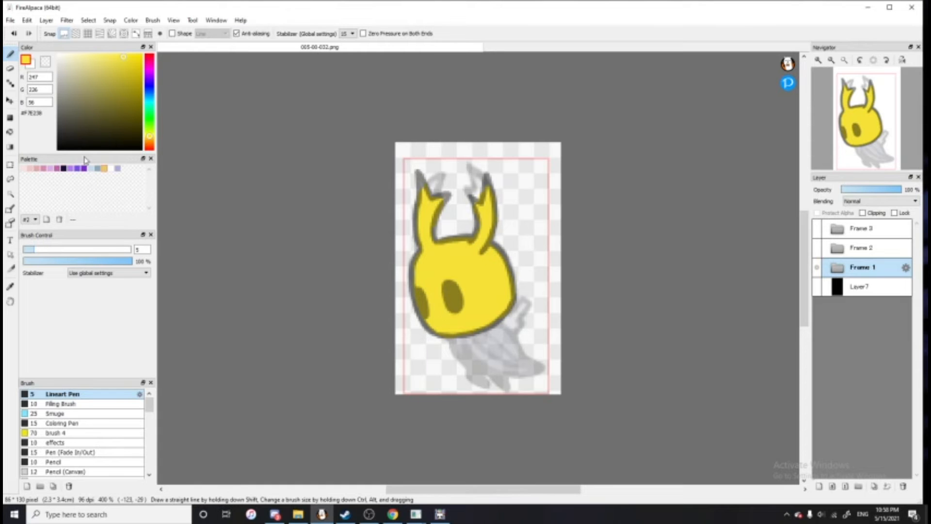
left_click(214, 21)
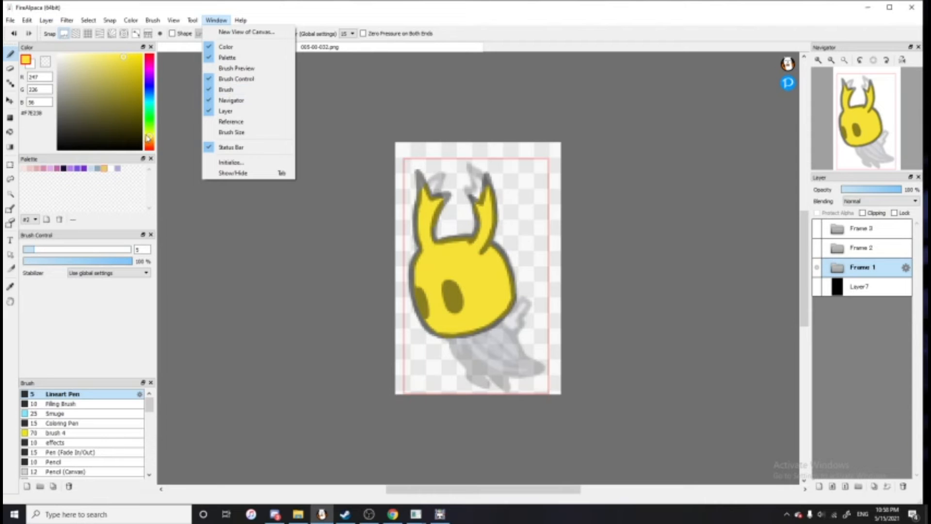
Add the current yellow to the palette as a swatch named "head" and delete that swatch again
mouse_move(113, 160)
left_mouse_down()
mouse_move(908, 67)
mouse_move(115, 146)
mouse_move(113, 187)
left_mouse_up()
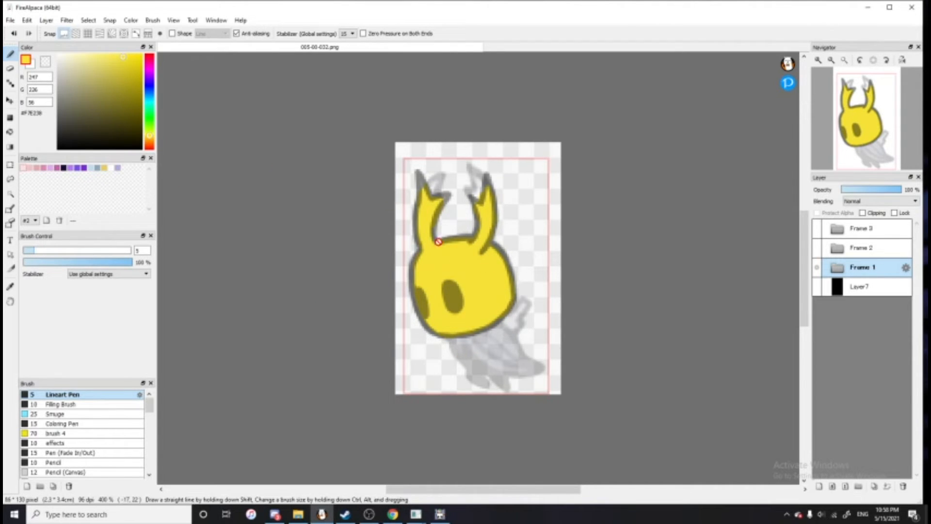
left_click(47, 220)
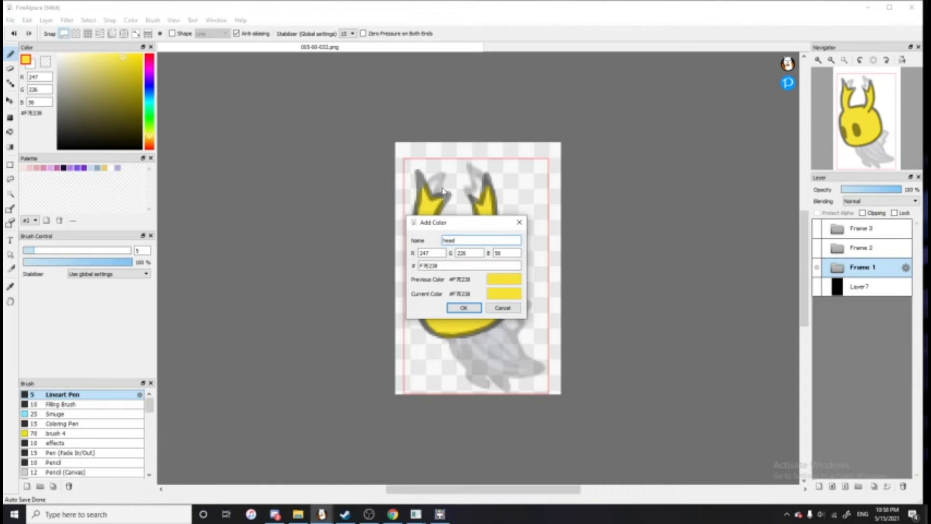
left_click(464, 308)
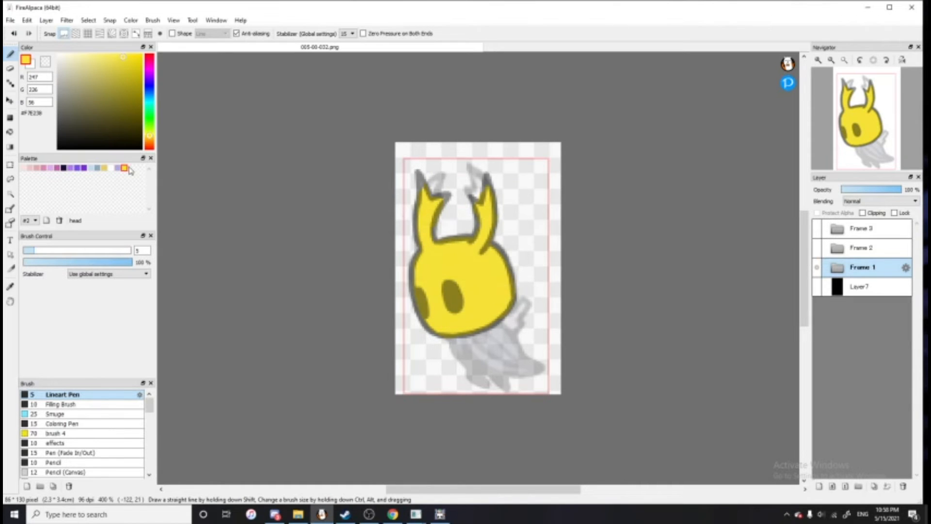
left_click(59, 220)
left_click(443, 275)
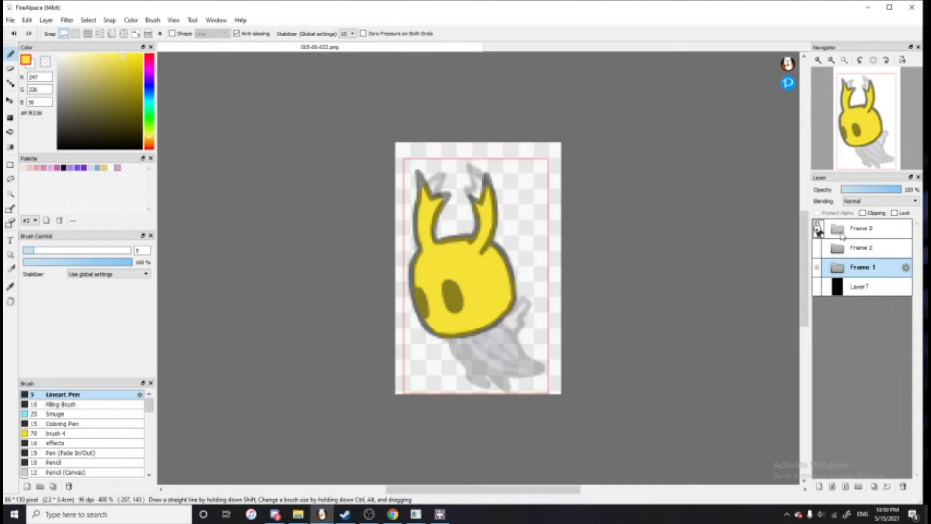
Set up a Save As of the layered file as PSD in the My Art folder, and cancel it
left_click(11, 20)
mouse_move(27, 20)
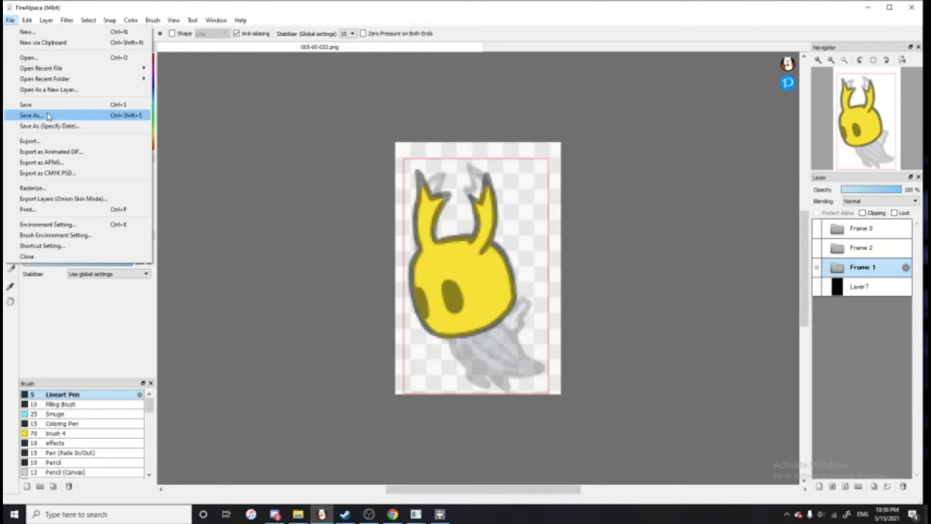
left_click(48, 116)
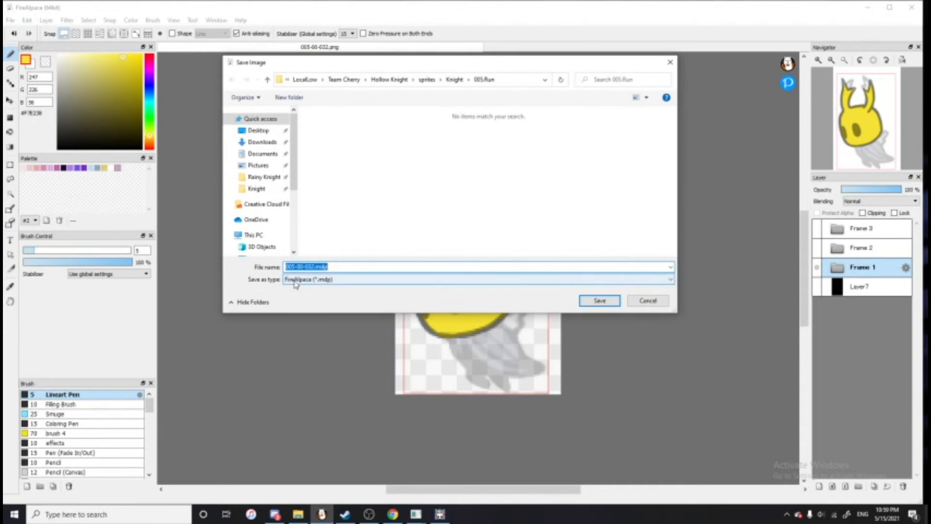
left_click(335, 280)
left_click(322, 318)
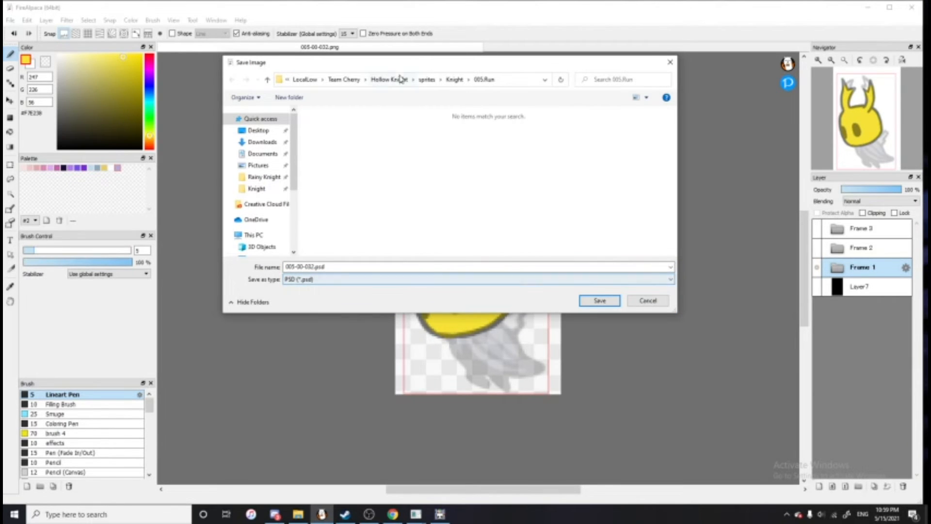
left_click(269, 177)
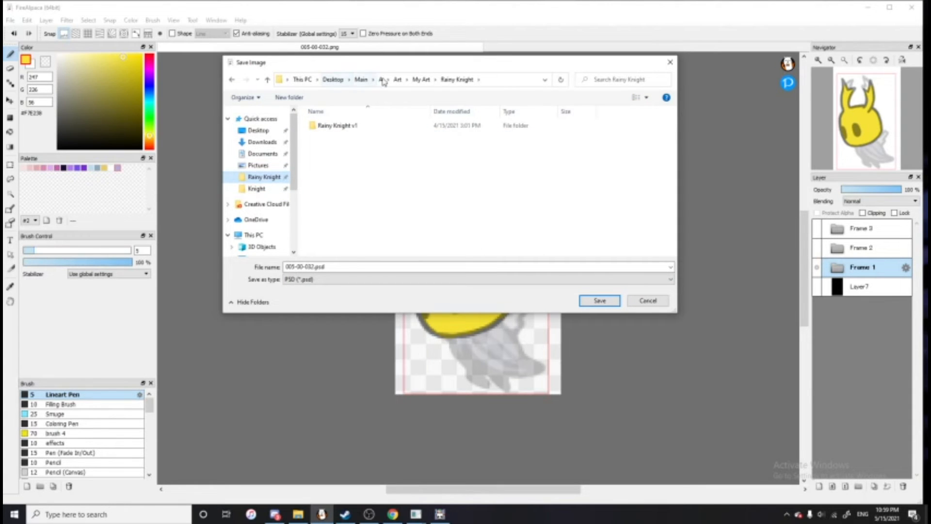
left_click(421, 79)
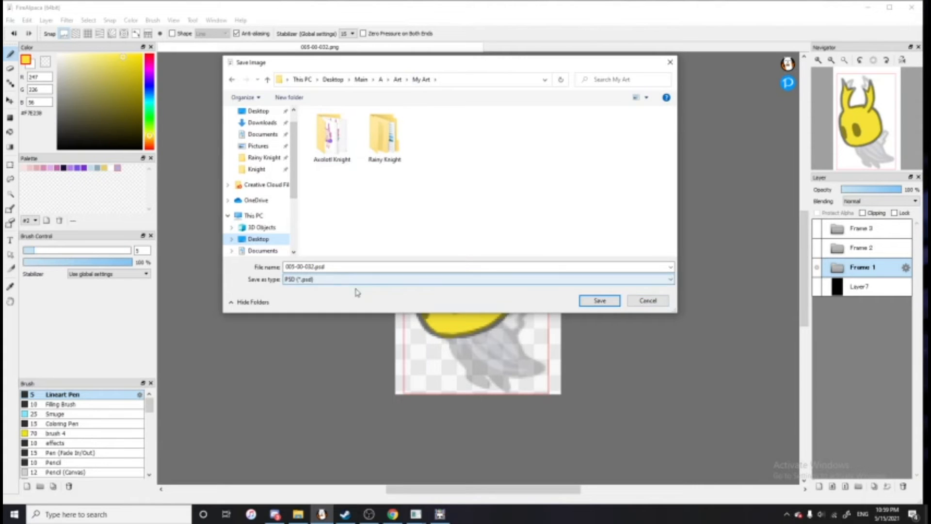
left_click(647, 300)
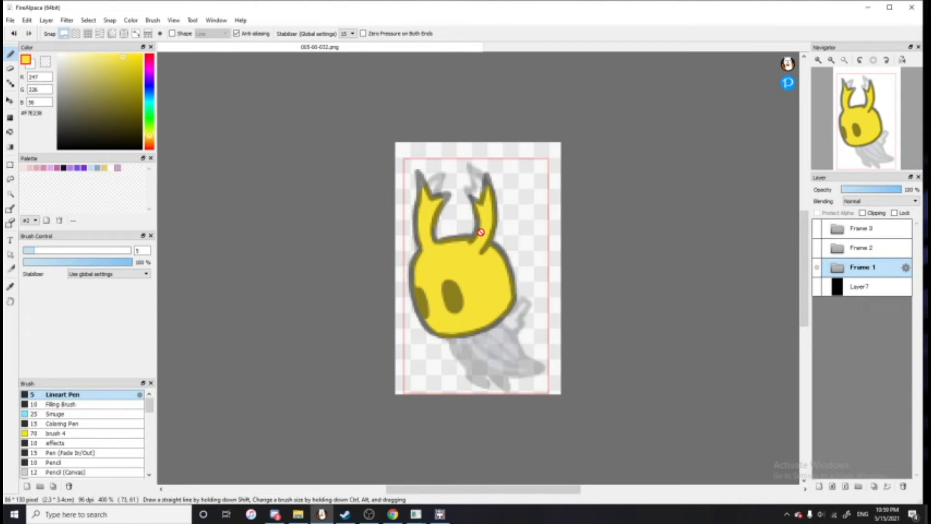
Examine the file formats offered in the export settings and cancel the export
left_click(9, 20)
left_click(49, 141)
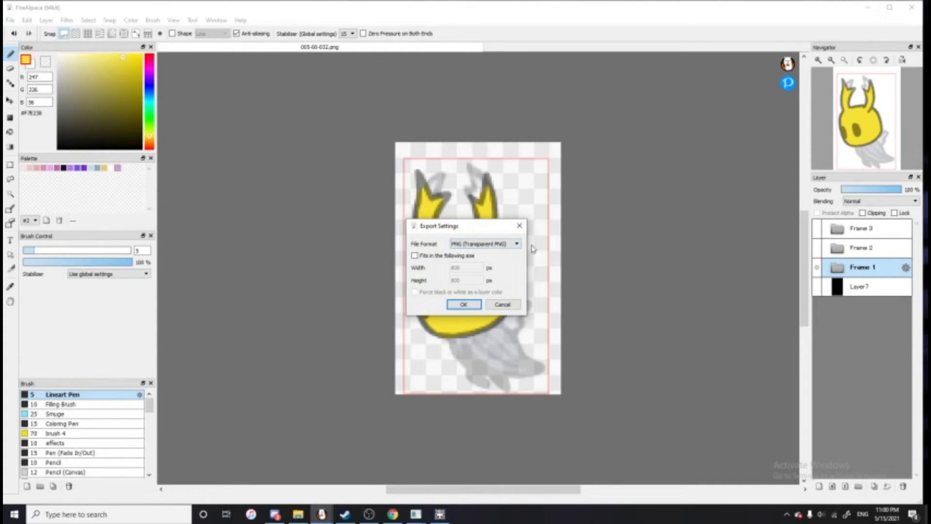
left_click(477, 245)
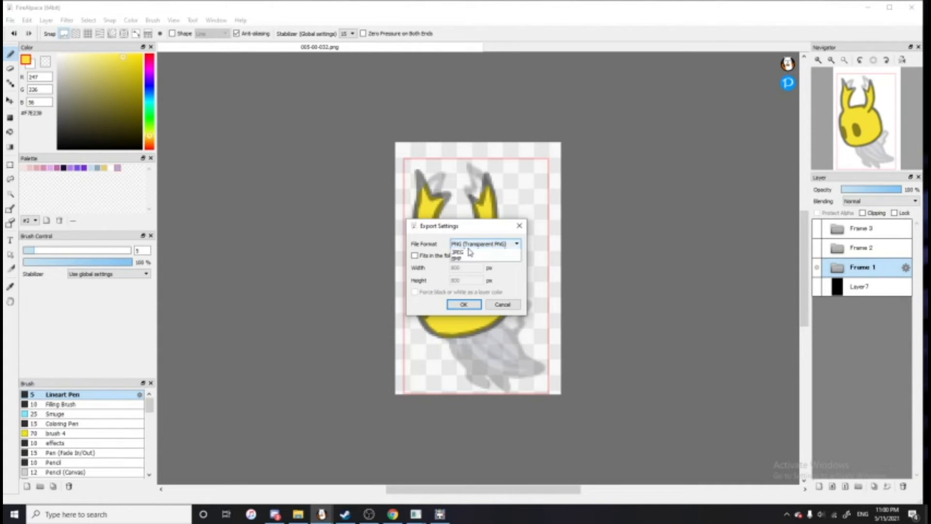
left_click(452, 251)
left_click(502, 304)
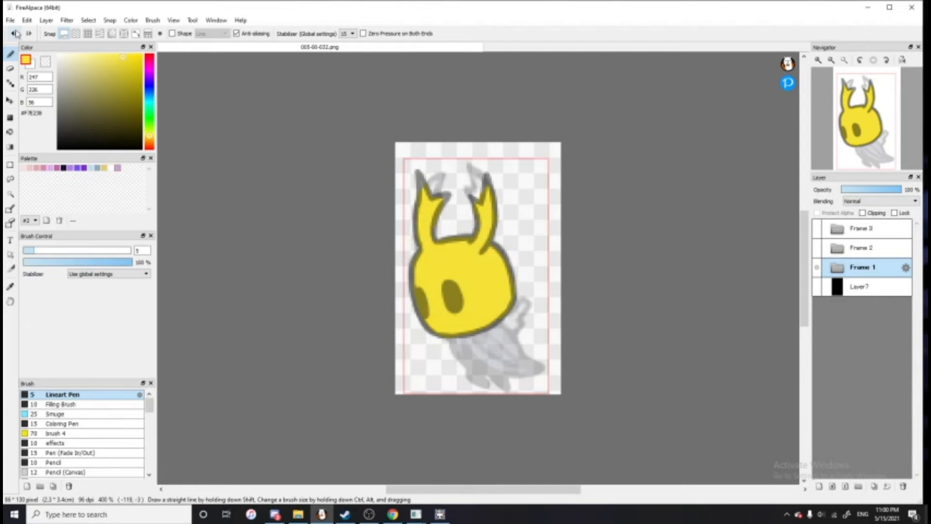
Examine the file types offered for Save As and cancel without saving
left_click(9, 20)
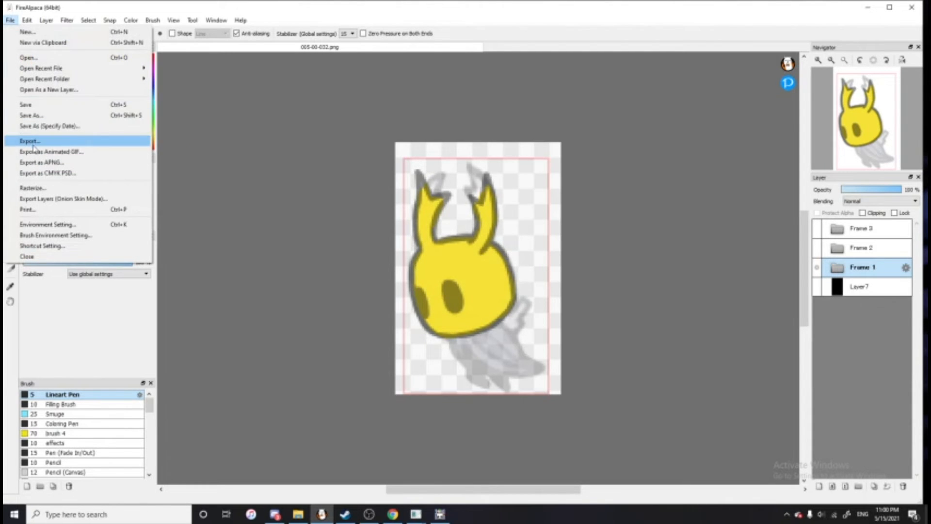
left_click(32, 115)
left_click(393, 279)
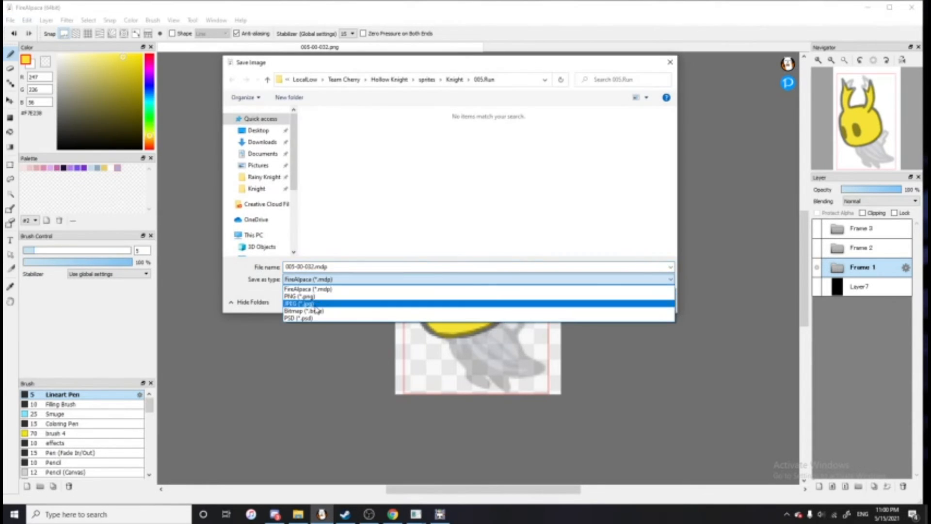
left_click(622, 237)
left_click(648, 301)
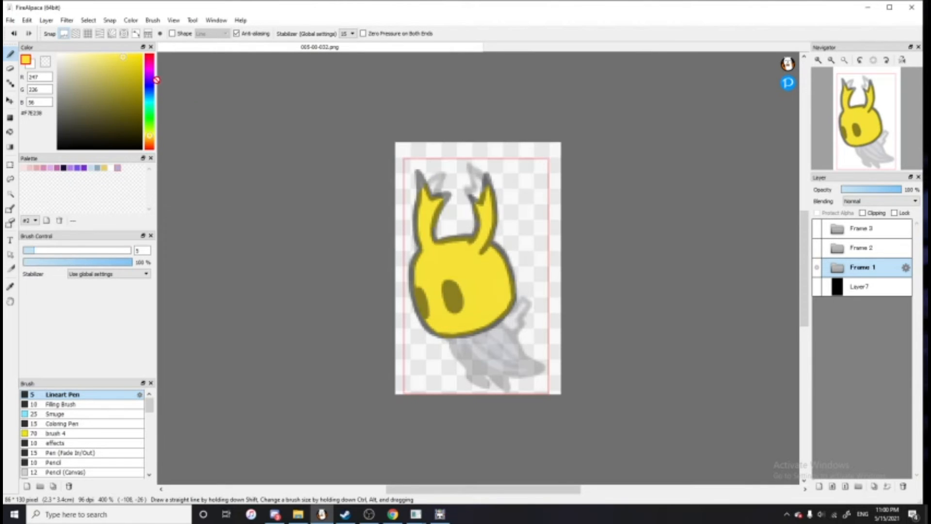
Choose Transparent PNG as the file format in the export settings and cancel the export
left_click(11, 21)
left_click(29, 141)
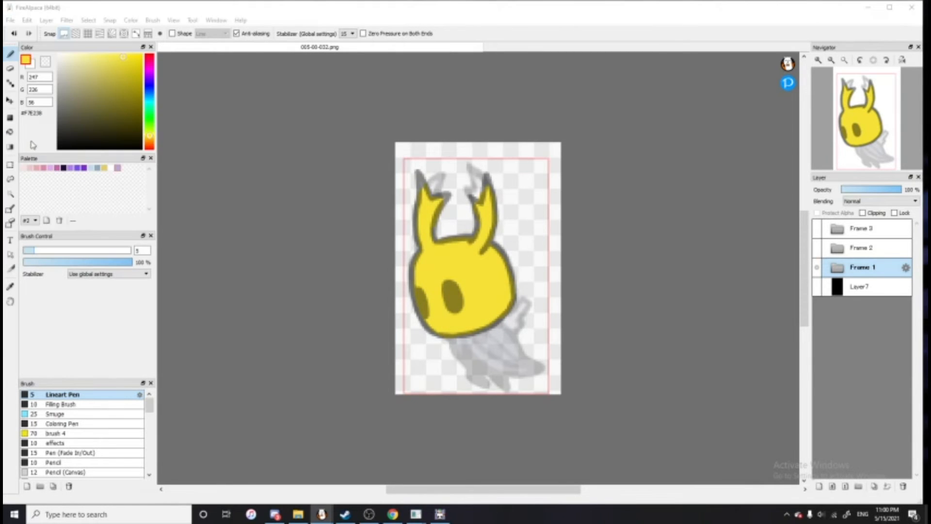
left_click(488, 247)
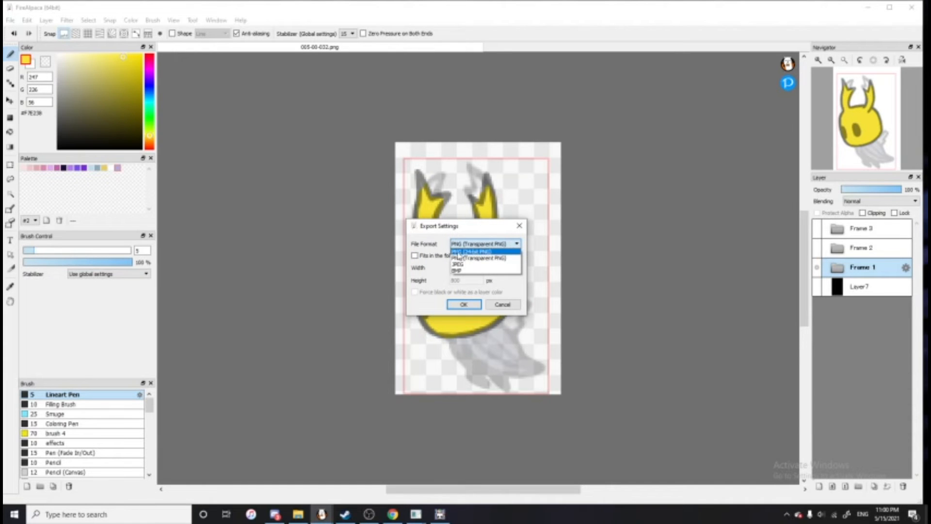
left_click(487, 258)
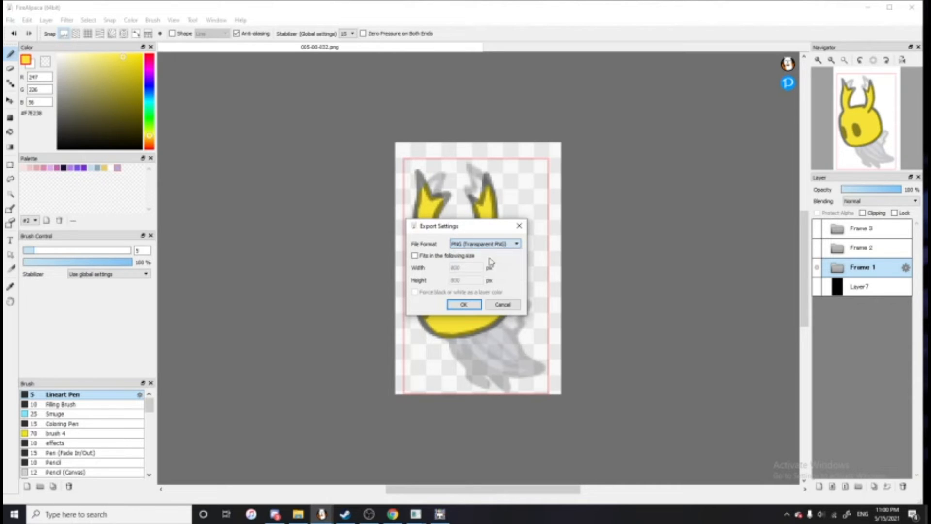
left_click(503, 305)
Try to export Frame 1 as a transparent PNG over 005-00-032.png in the 005.Run folder, declining to replace the existing file
left_click(10, 20)
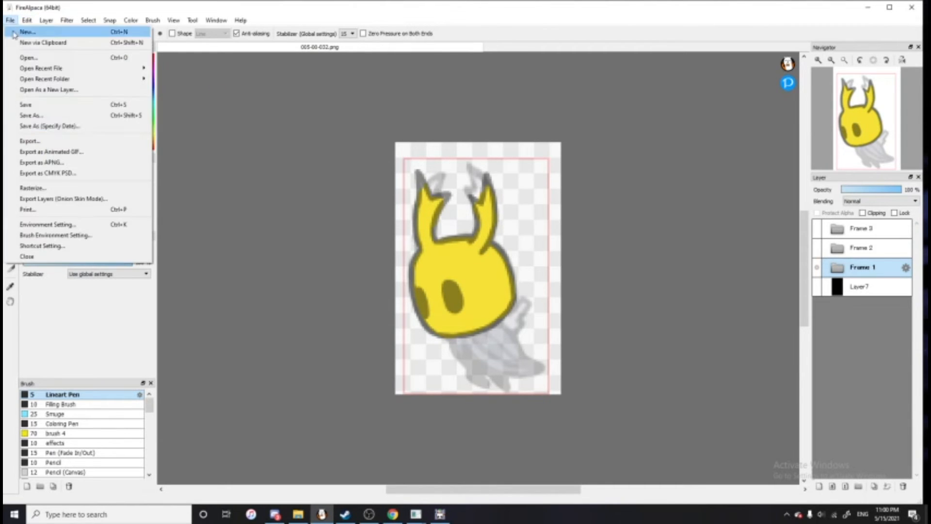
left_click(29, 141)
left_click(481, 307)
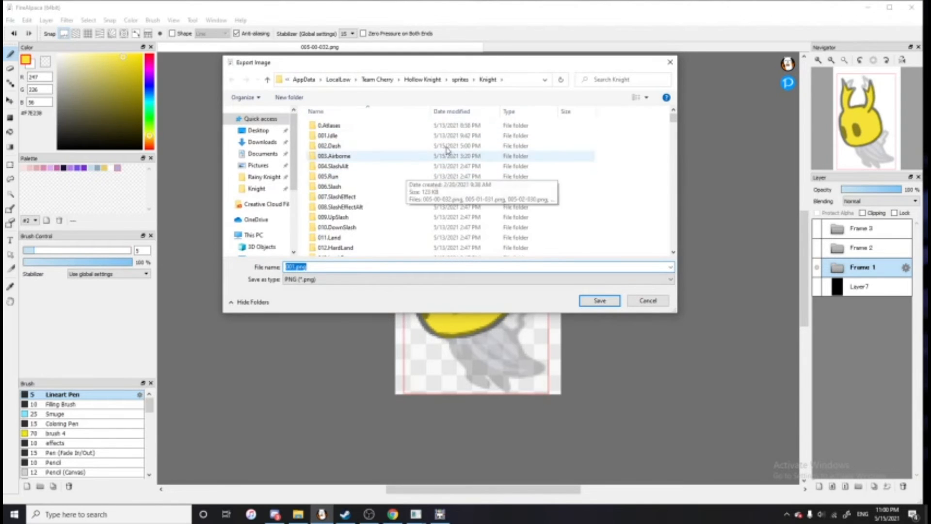
double_click(378, 177)
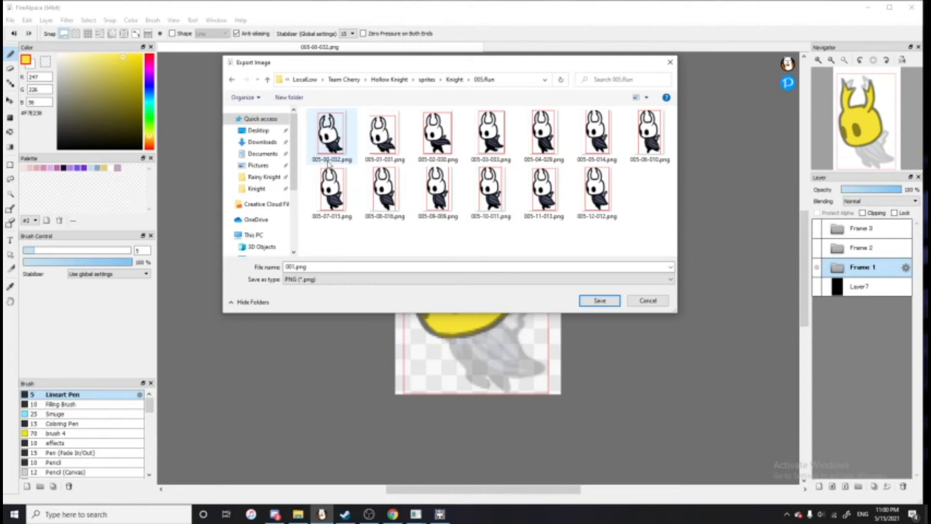
left_click(343, 156)
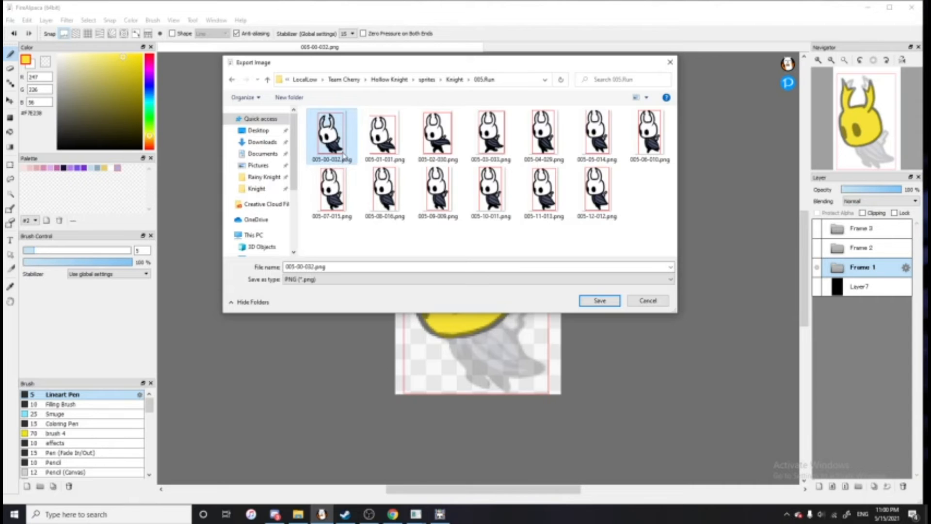
left_click(597, 300)
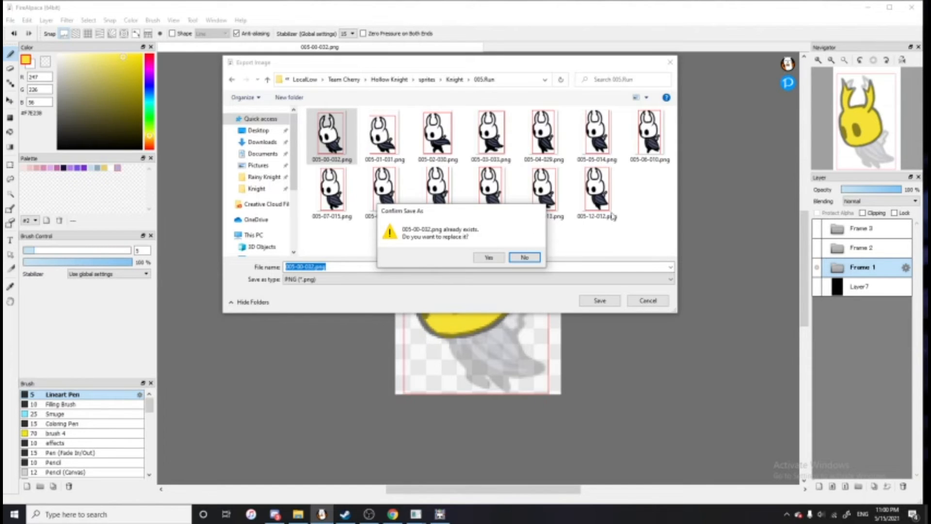
left_click(524, 257)
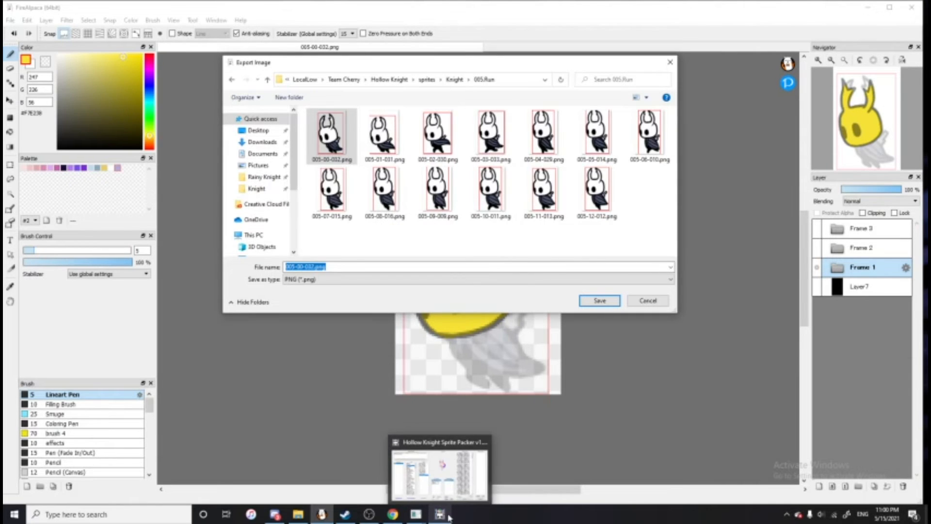
Close the PNG export dialog without saving the image
left_click(448, 517)
left_click(651, 196)
left_click(649, 300)
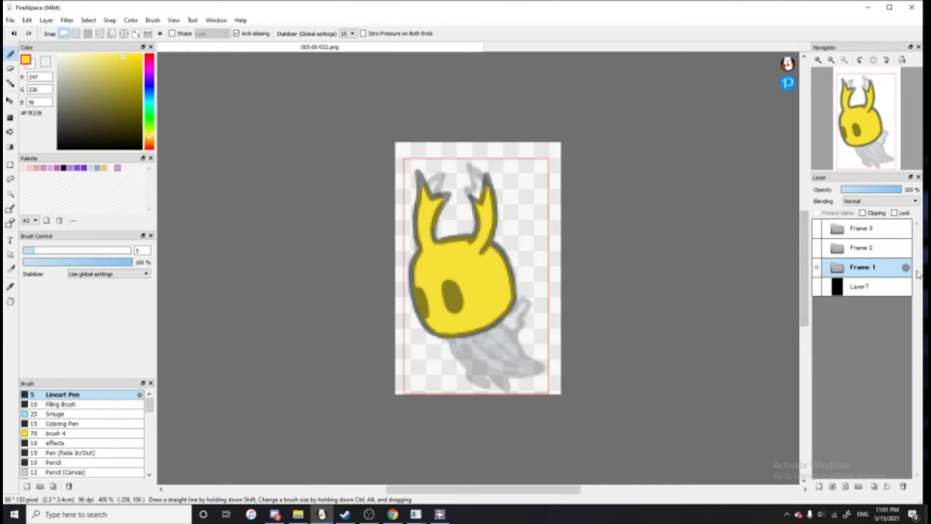
Expand the Frame 1 folder and hide its 005-00-032 reference layer
left_click(837, 268)
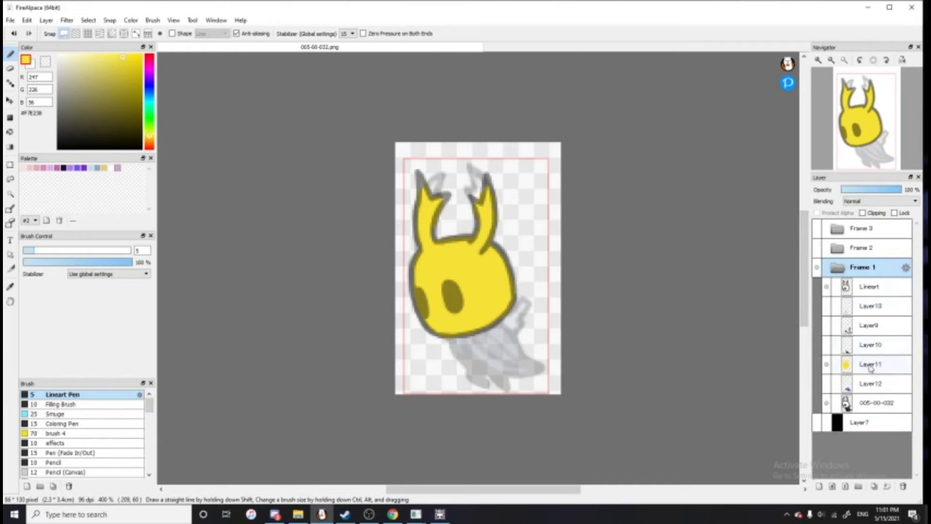
left_click(827, 403)
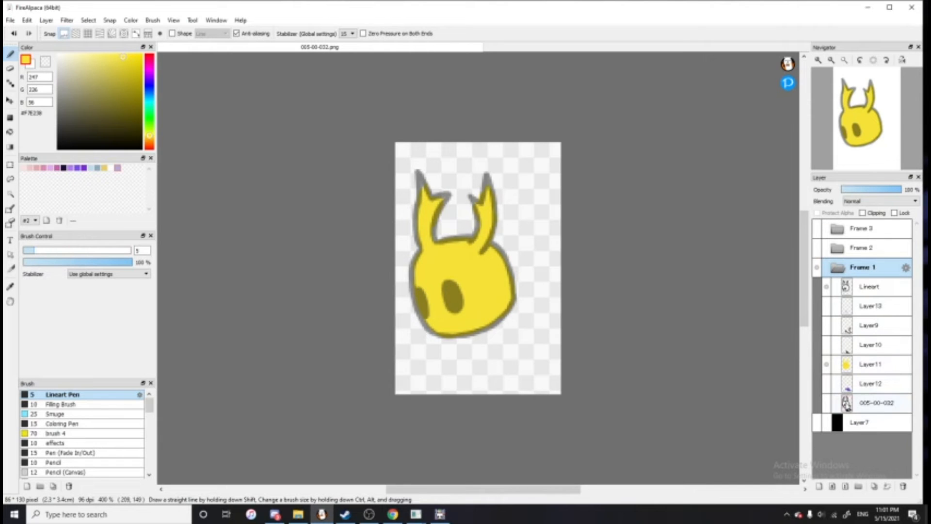
left_click(827, 405)
left_click(827, 404)
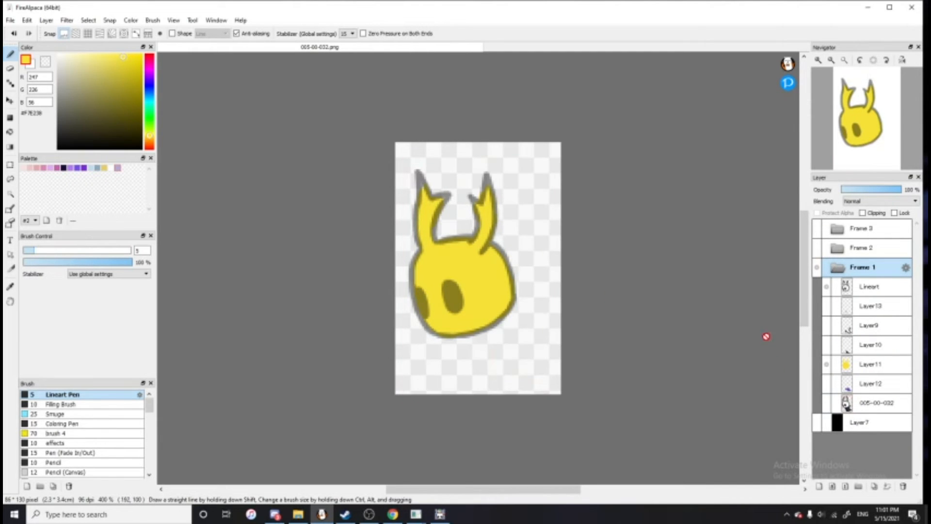
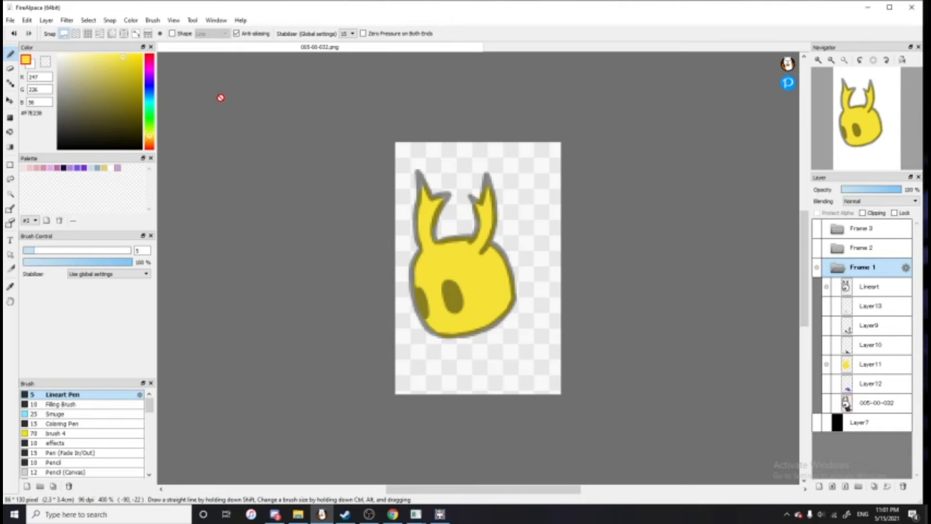
Open the sprite sheet Knight.png from the 0.Atlases folder inside the Knight sprites folder
left_click(26, 20)
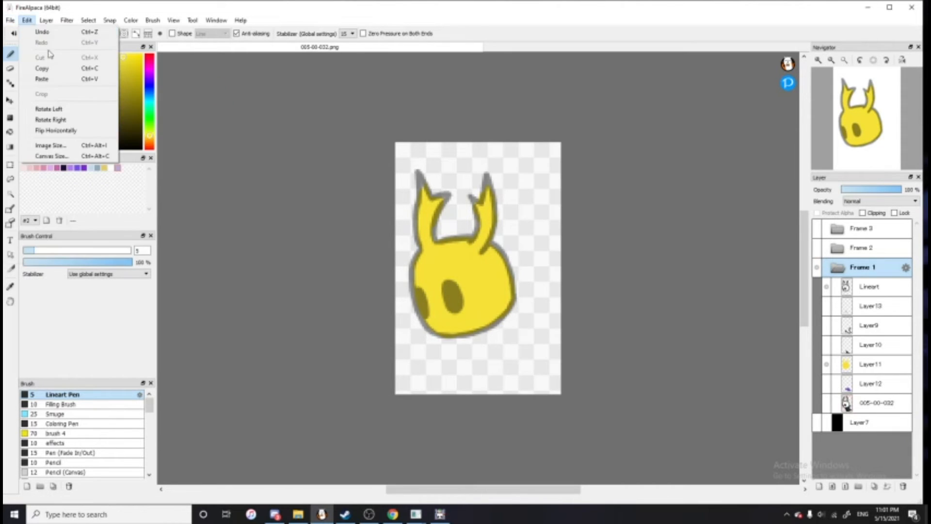
mouse_move(11, 20)
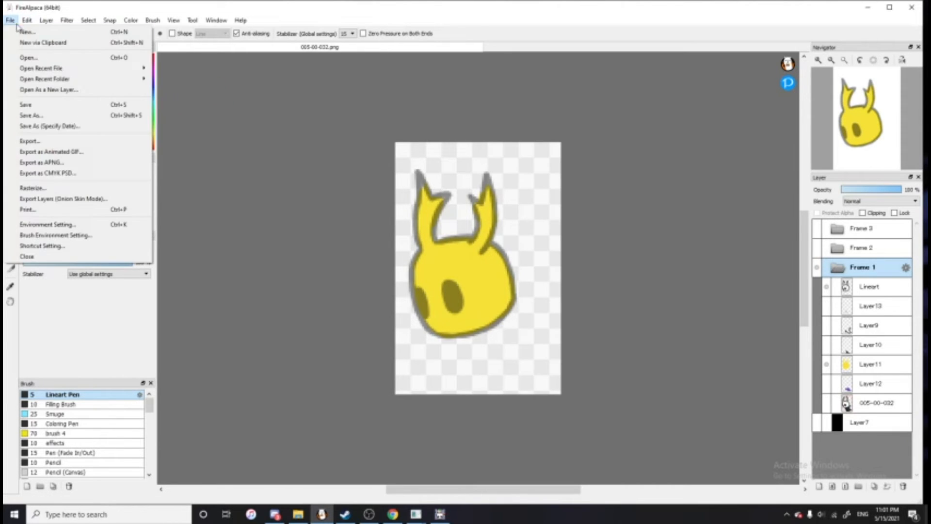
left_click(37, 62)
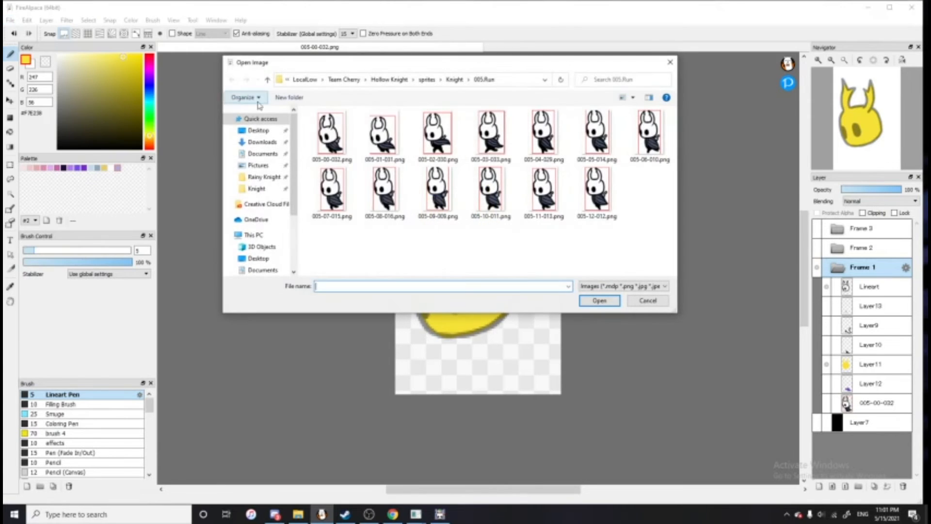
left_click(454, 79)
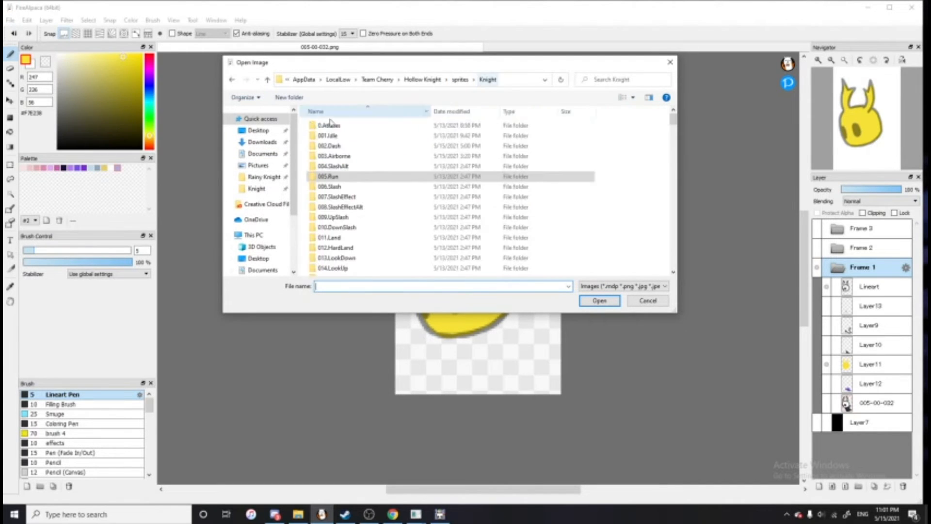
double_click(368, 124)
left_click(334, 139)
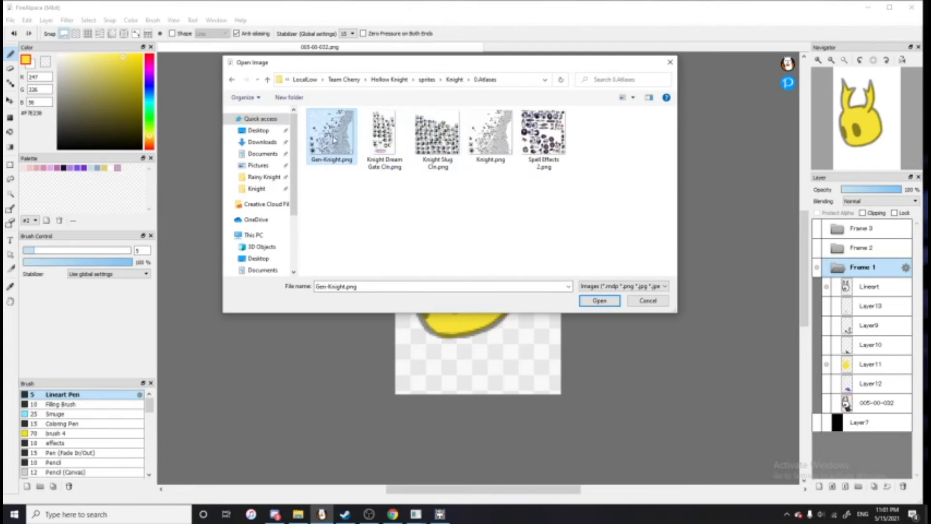
double_click(501, 138)
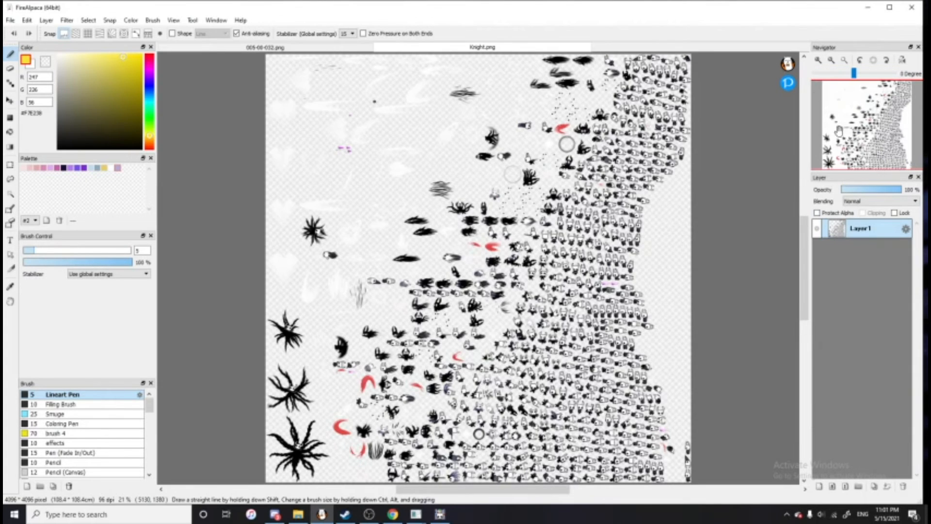
Examine the sprites in the middle and upper area of the Knight.png sheet up close
left_click(819, 61)
left_click(822, 62)
left_click(821, 63)
left_click(821, 62)
left_click_drag(862, 130, 860, 129)
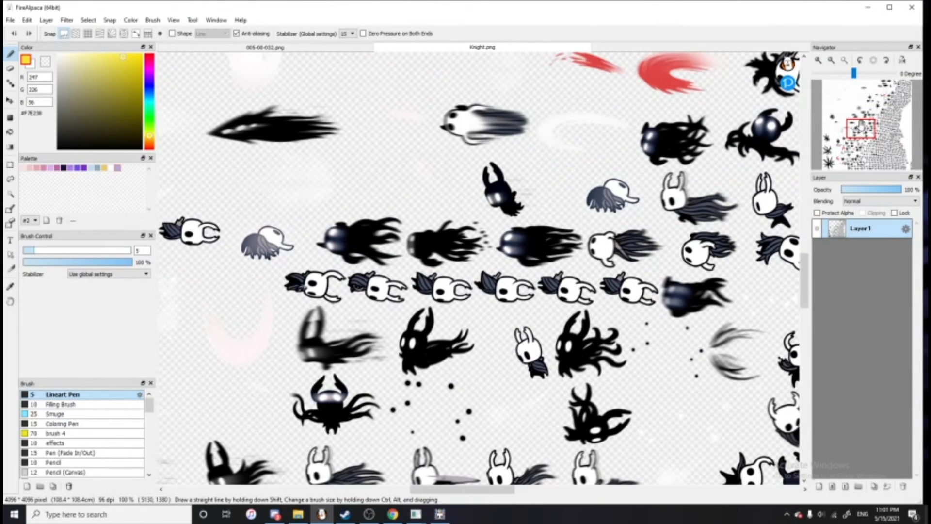
left_click(859, 61)
left_click(859, 61)
left_click(818, 61)
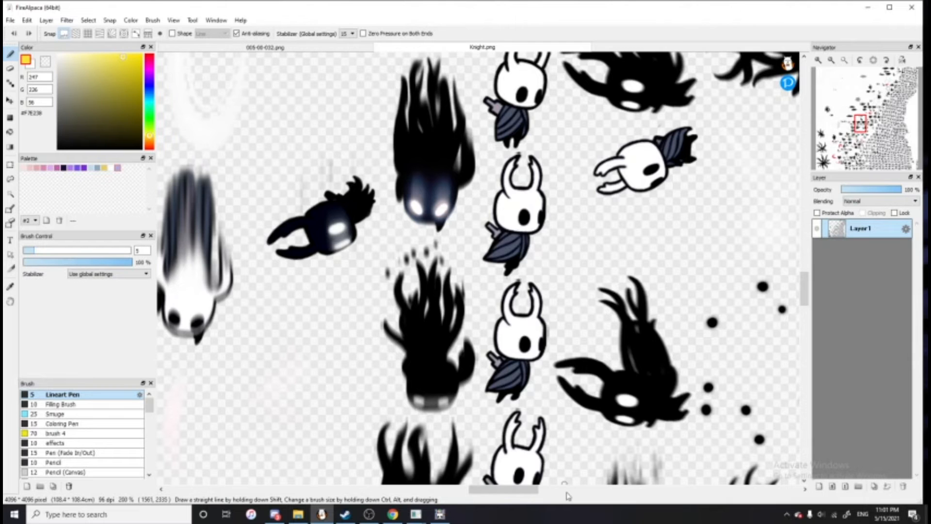
left_click_drag(530, 490, 458, 491)
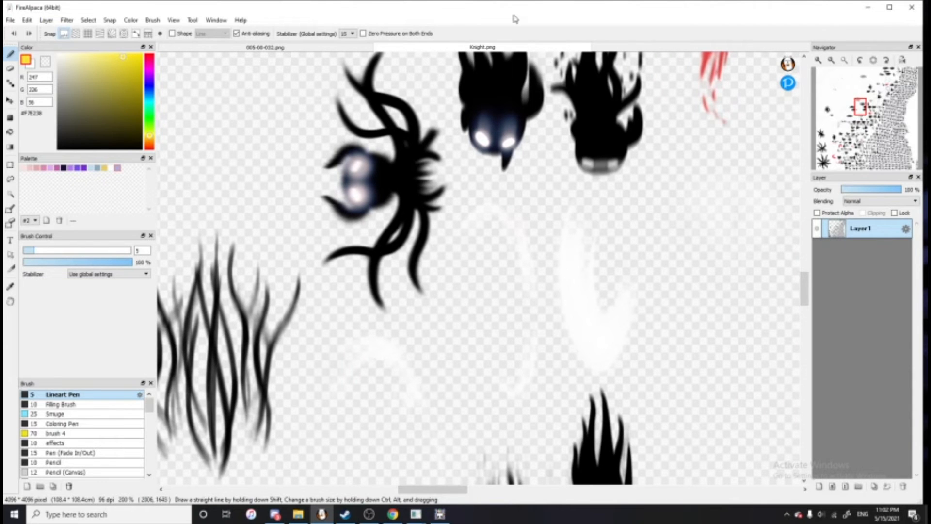
left_click_drag(862, 113, 864, 103)
left_click(872, 61)
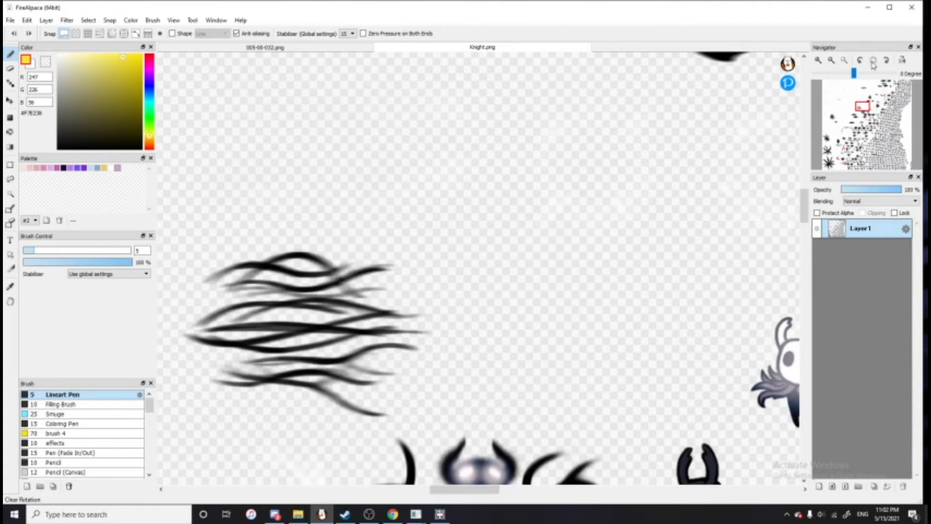
left_click(837, 63)
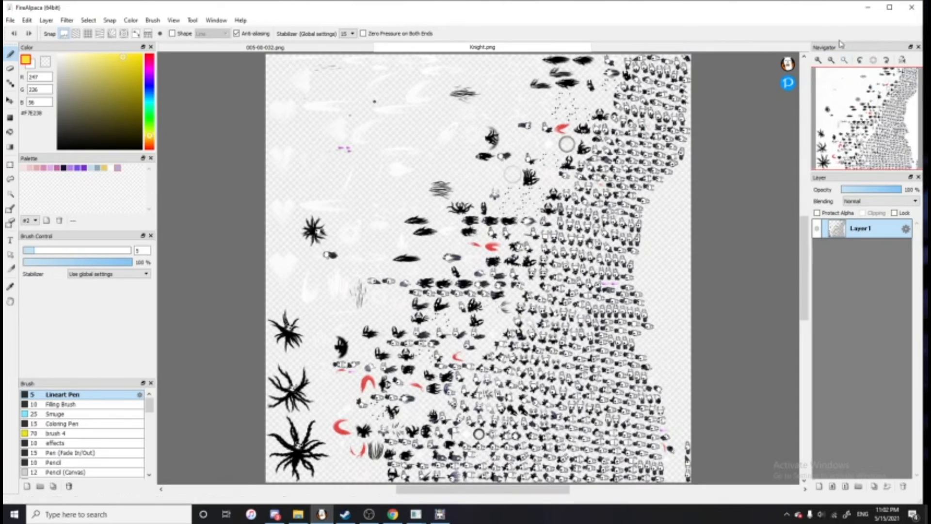
Examine the lower part of the Knight.png sheet for sprites drawn with motion blur
left_click(818, 61)
left_click(818, 61)
left_click_drag(859, 127, 857, 160)
left_click(818, 61)
left_click(819, 61)
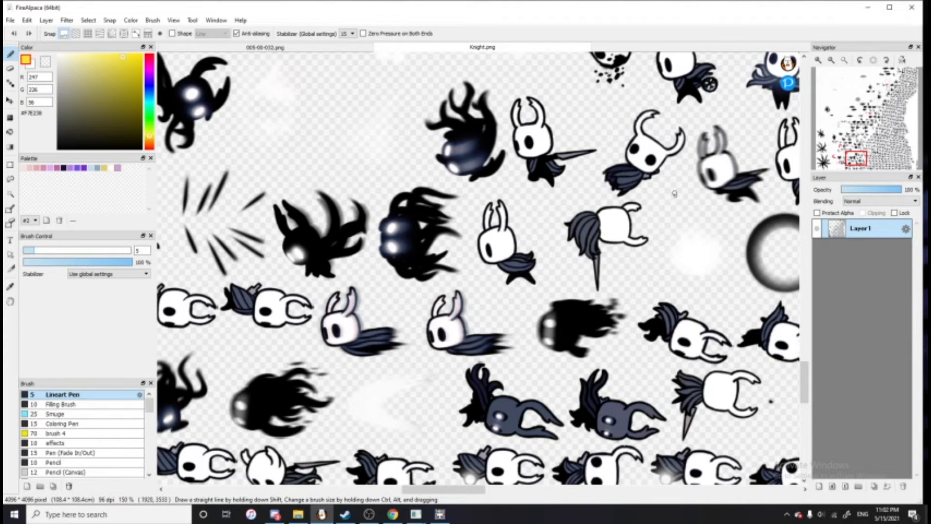
left_click_drag(487, 490, 533, 490)
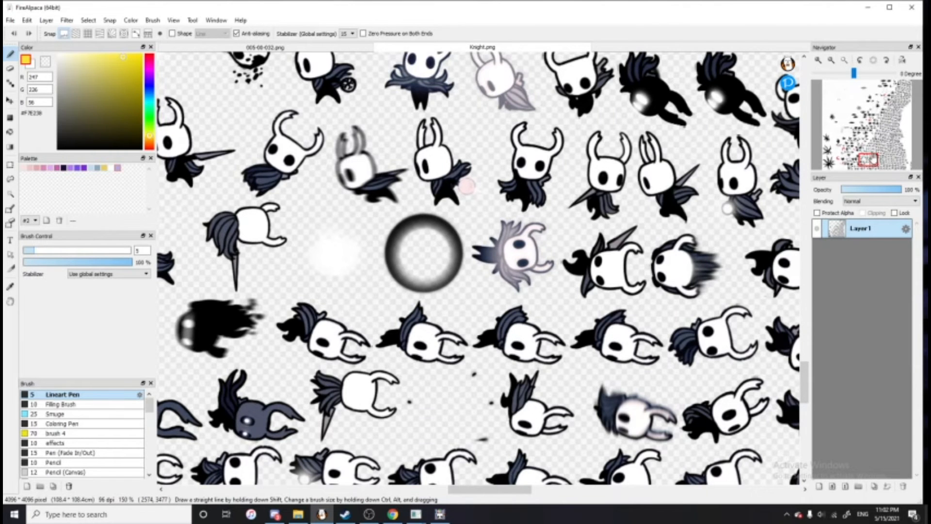
left_click_drag(808, 375, 808, 332)
left_click_drag(499, 489, 397, 490)
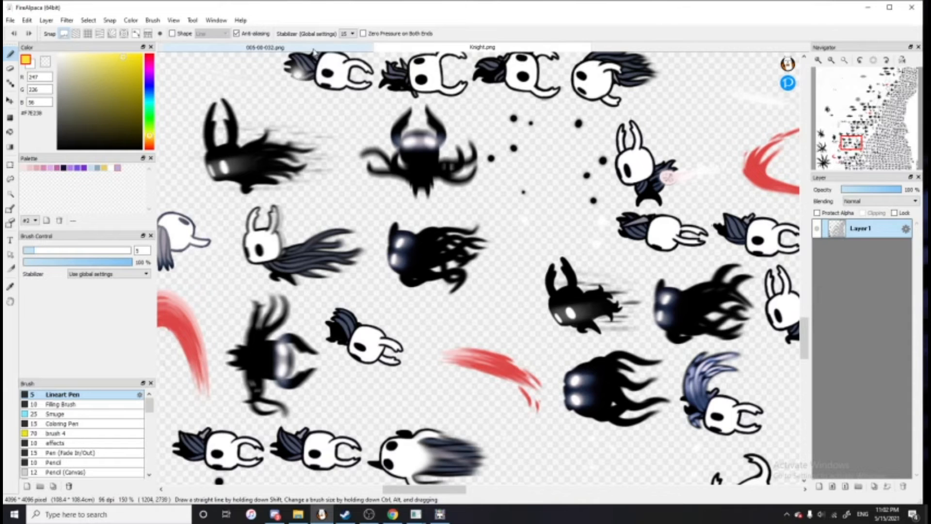
Open knight-dash-unblurred.mdp from the Axolotl Knight folder in My Art
left_click(10, 20)
mouse_move(57, 84)
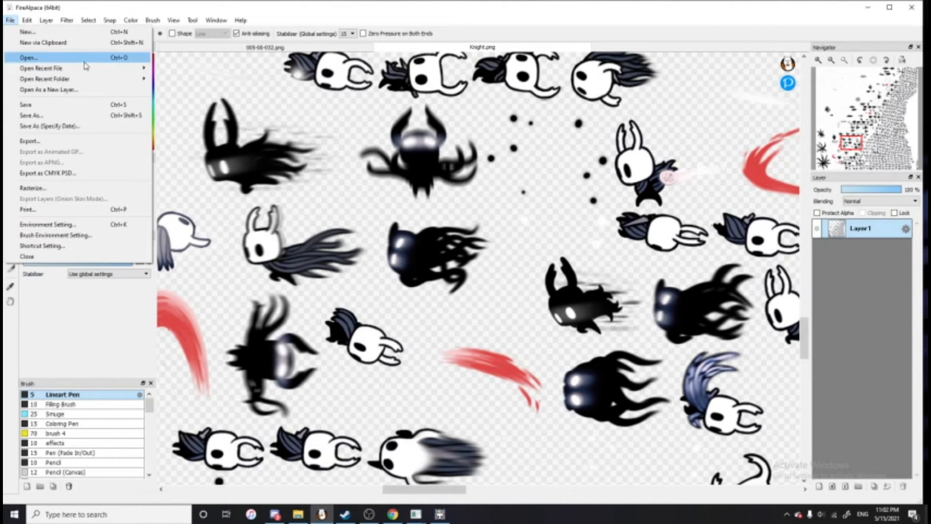
left_click(29, 58)
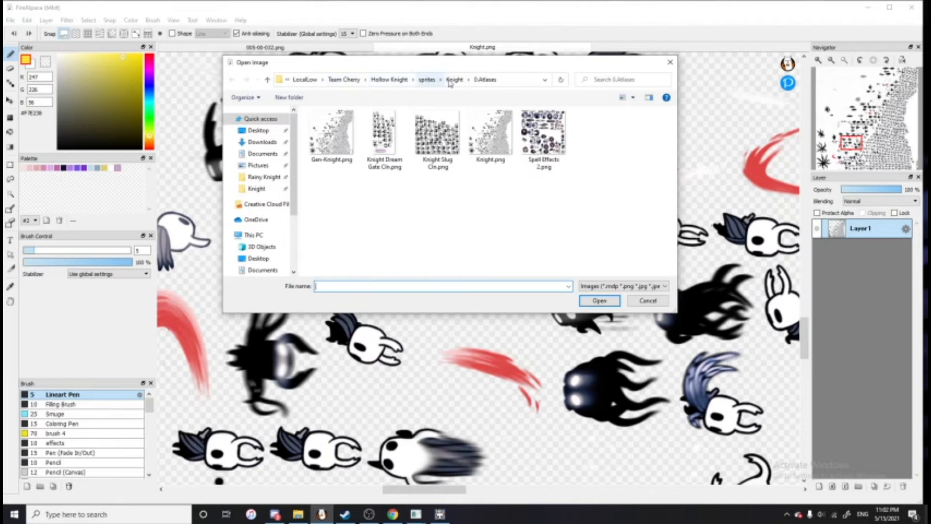
left_click(449, 80)
double_click(344, 142)
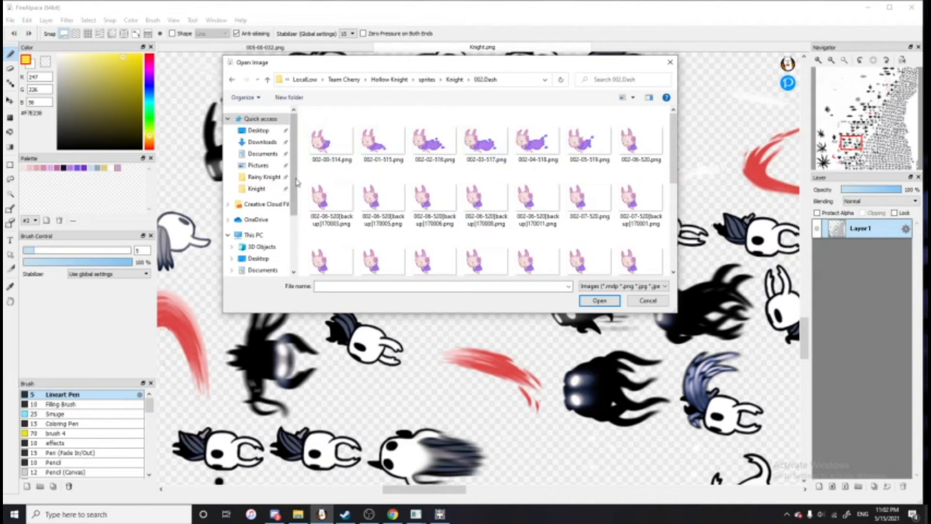
left_click(261, 177)
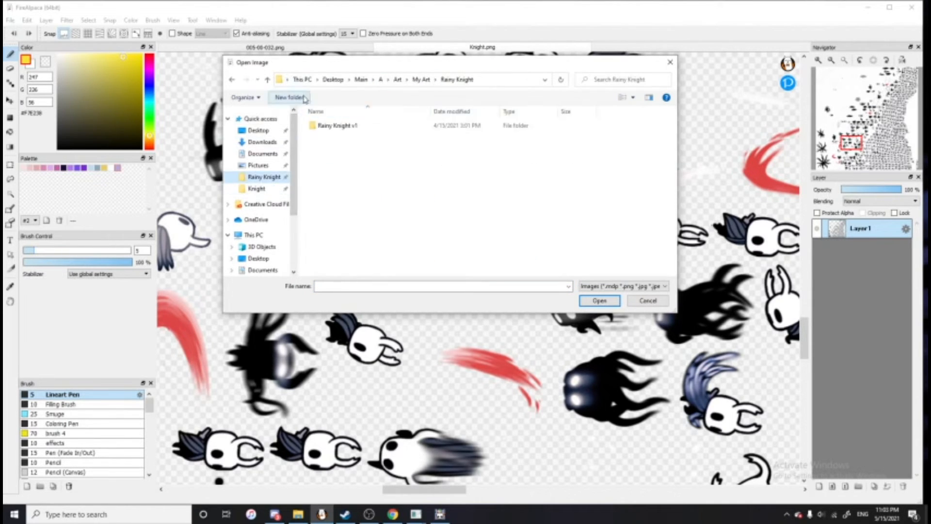
left_click(420, 79)
double_click(333, 132)
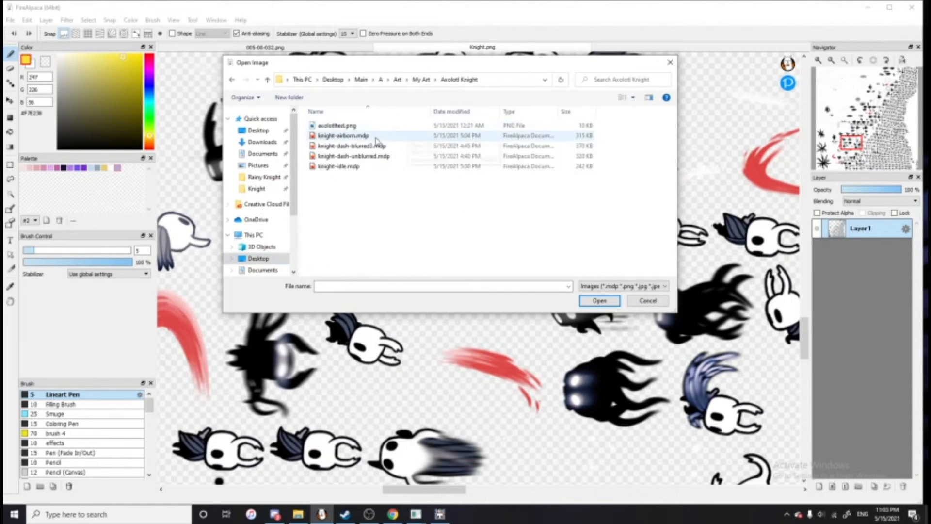
double_click(351, 156)
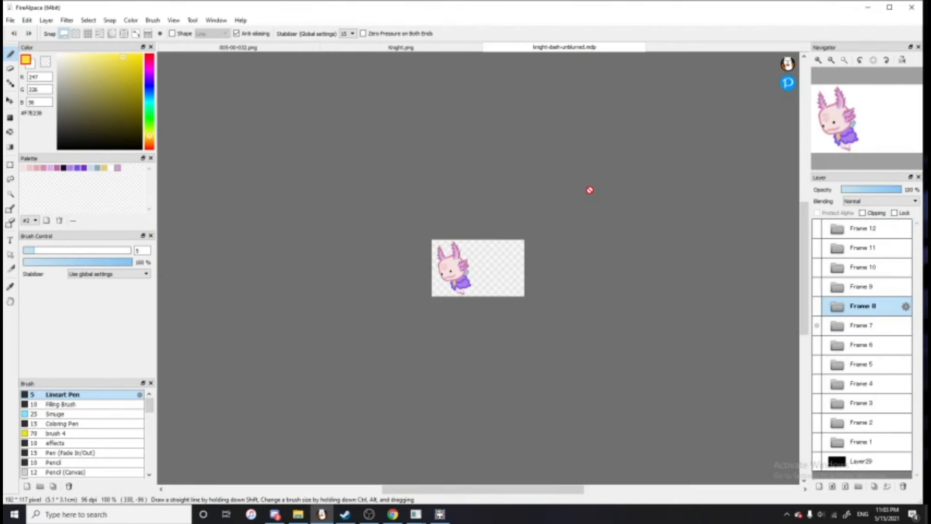
Hide Frame 7 and show Frame 5 of the dash animation, enlarged to 300%
left_click(817, 327)
left_click(817, 366)
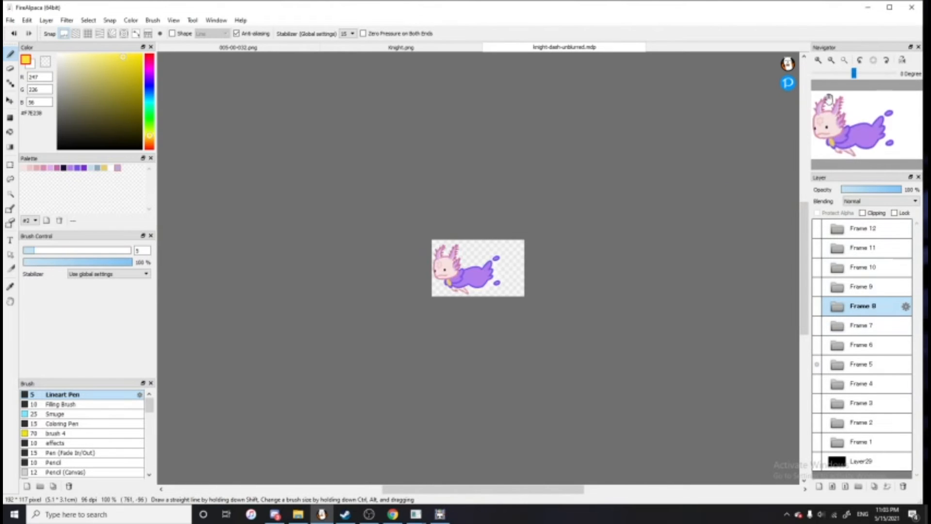
left_click(819, 61)
left_click(819, 62)
left_click(819, 62)
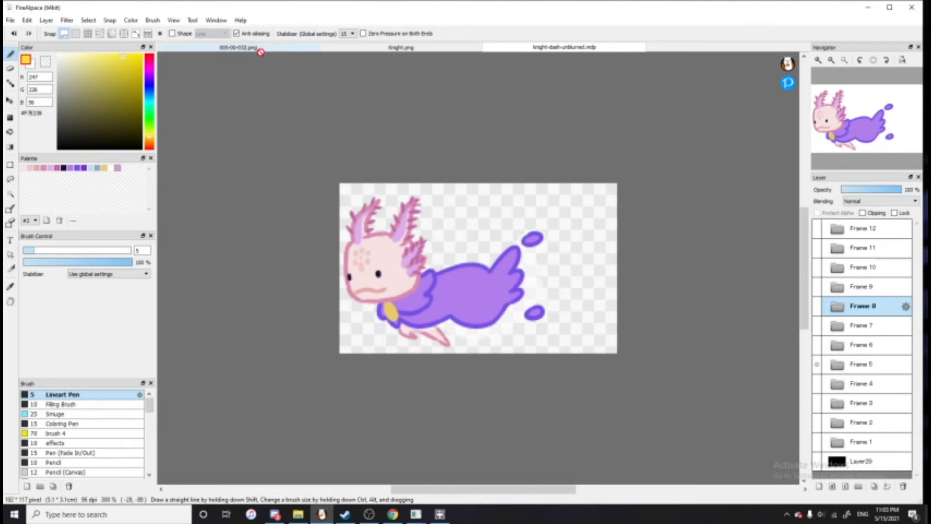
Apply a horizontal Motion Blur with intensity 3 to the Head Tendrils layer in the Frame 5 folder
left_click(67, 20)
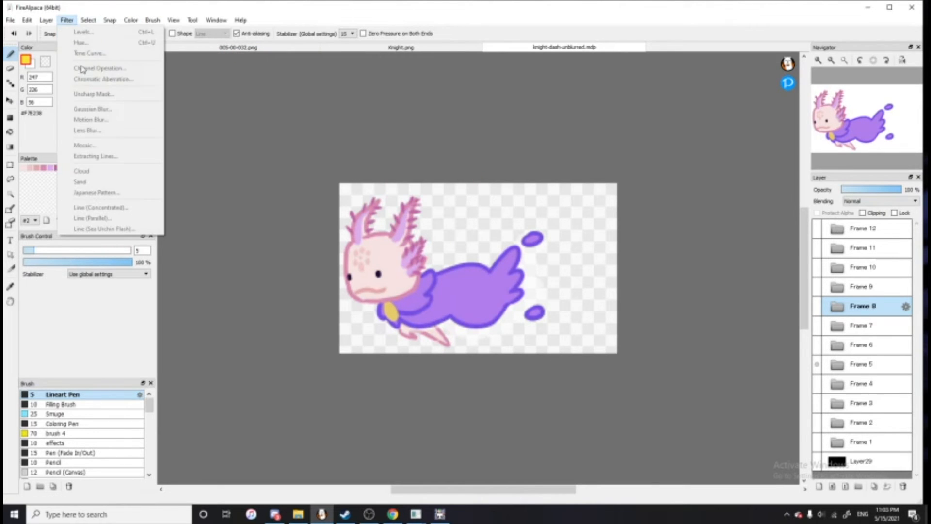
left_click(854, 366)
left_click(851, 368)
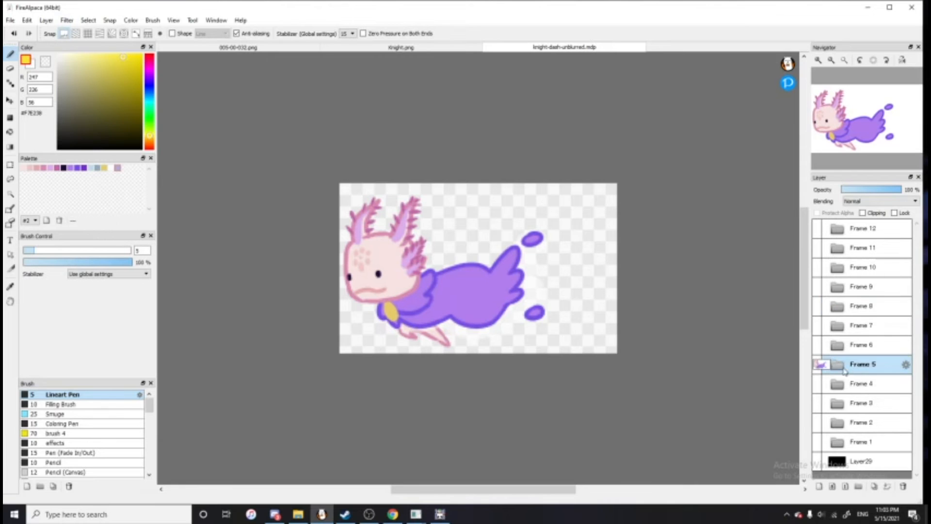
left_click(840, 364)
left_click(854, 387)
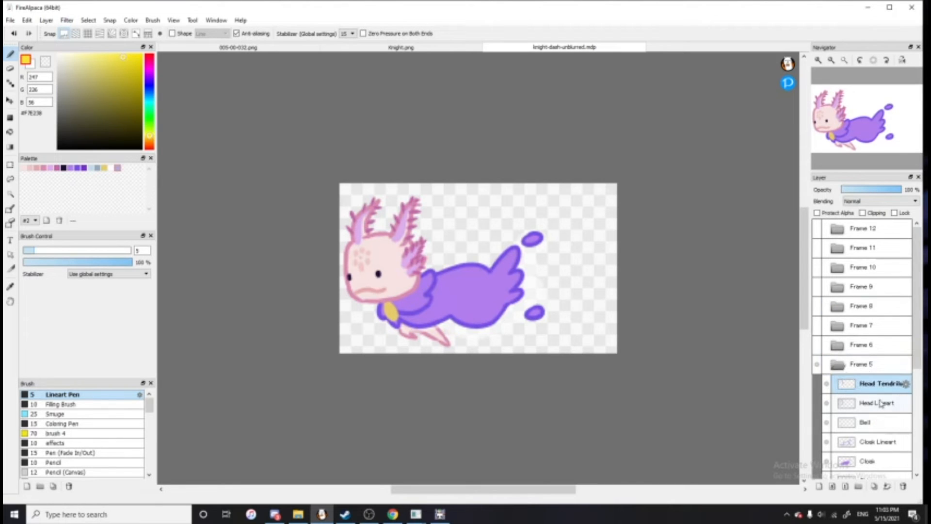
scroll(880, 407, "down", 2)
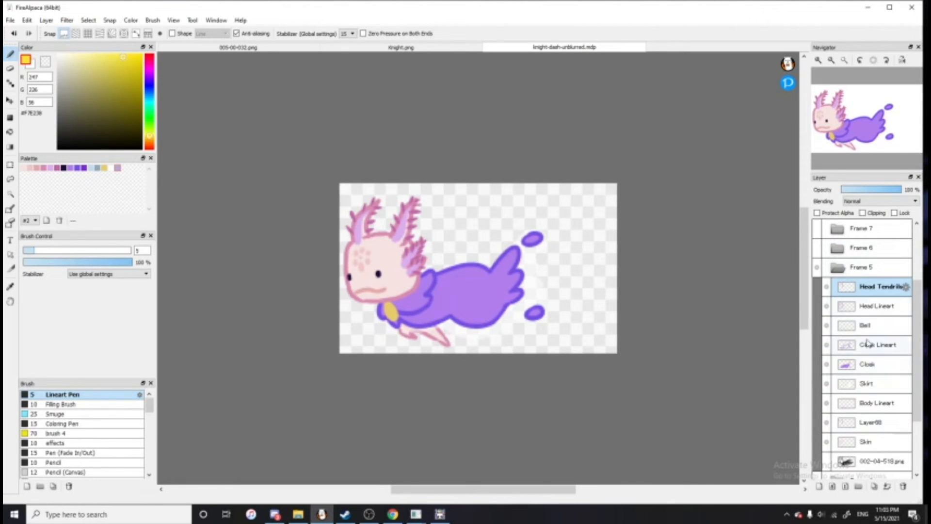
left_click(66, 20)
left_click(89, 119)
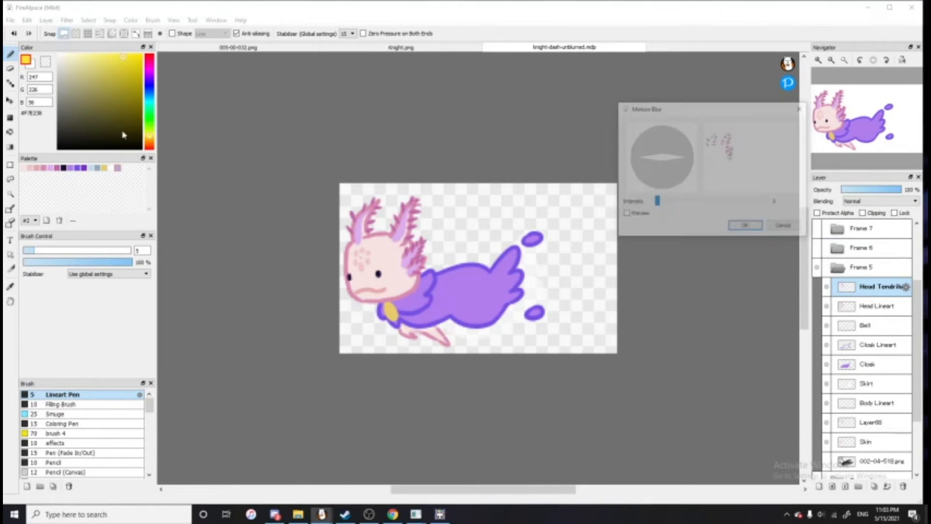
left_click_drag(720, 118, 593, 89)
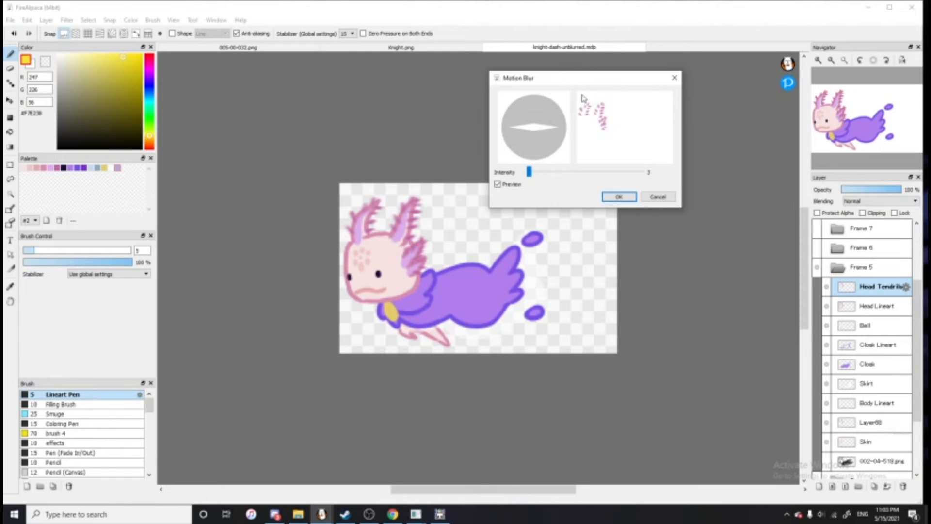
mouse_move(554, 129)
left_mouse_down()
mouse_move(534, 89)
mouse_move(572, 130)
left_mouse_up()
left_click(624, 201)
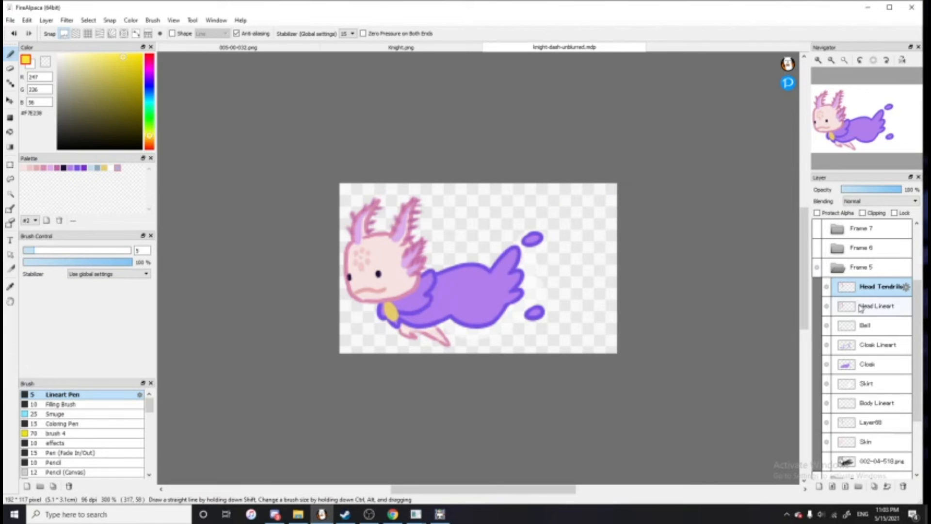
left_click(67, 20)
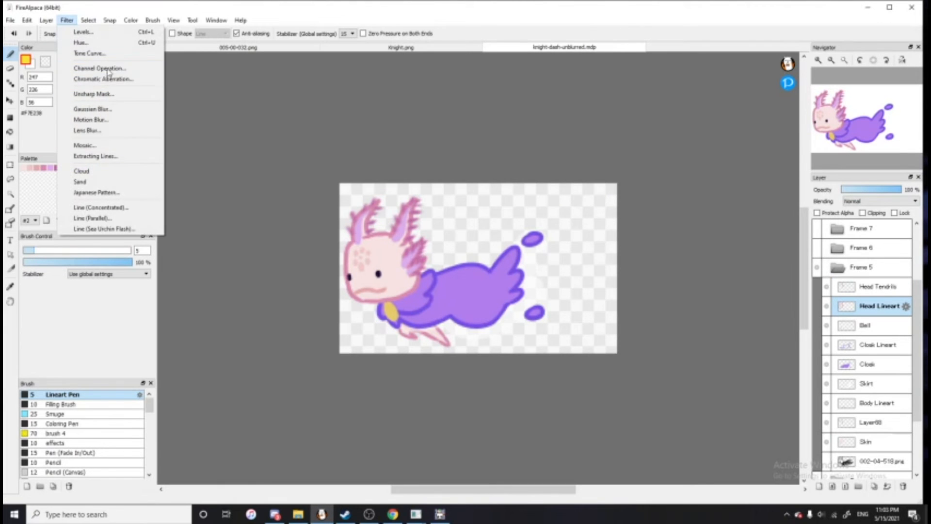
left_click(100, 109)
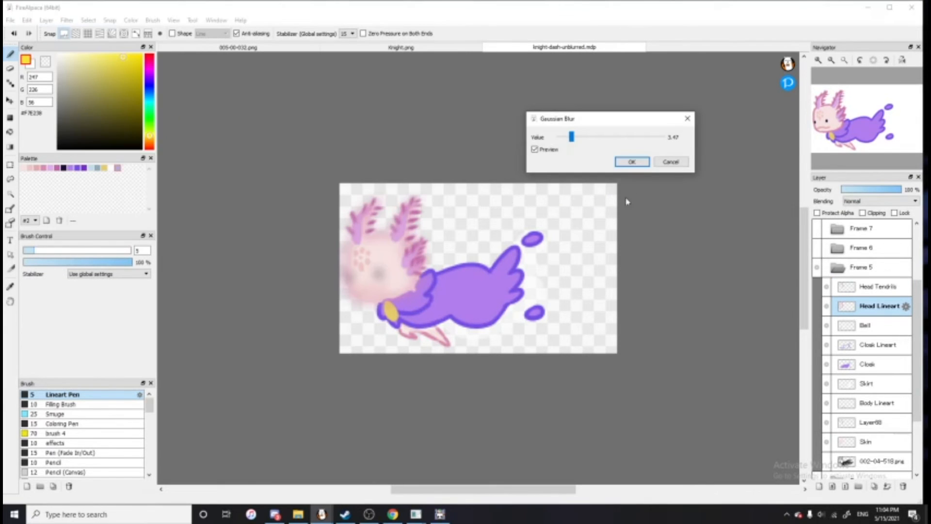
left_click(671, 162)
Apply a horizontal Motion Blur with intensity 3 to the Head Lineart and Bell layers in the Frame 5 folder
left_click(66, 20)
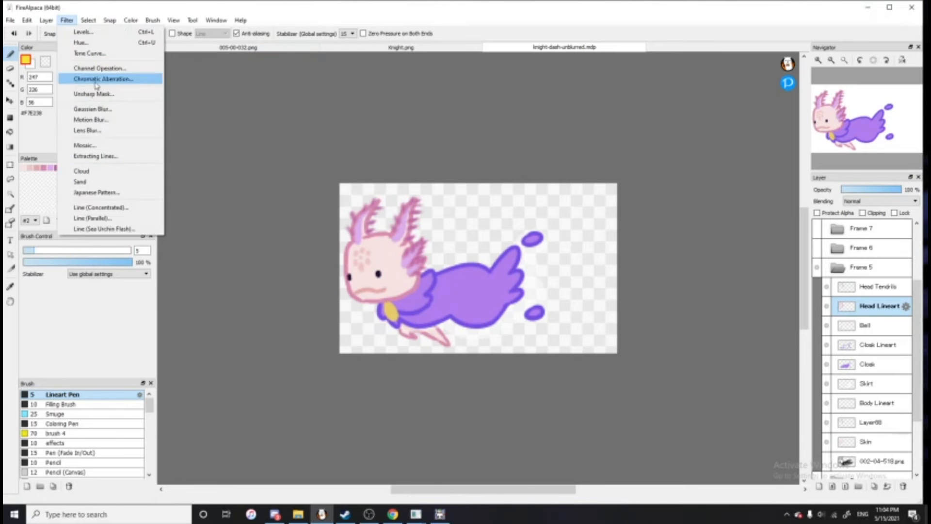
left_click(92, 120)
left_click(517, 186)
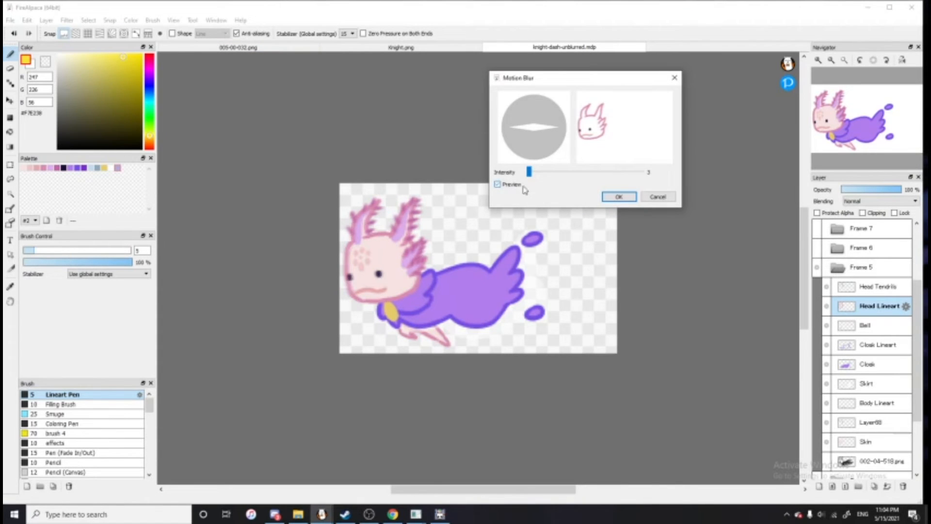
left_click(618, 197)
left_click(67, 20)
left_click(92, 120)
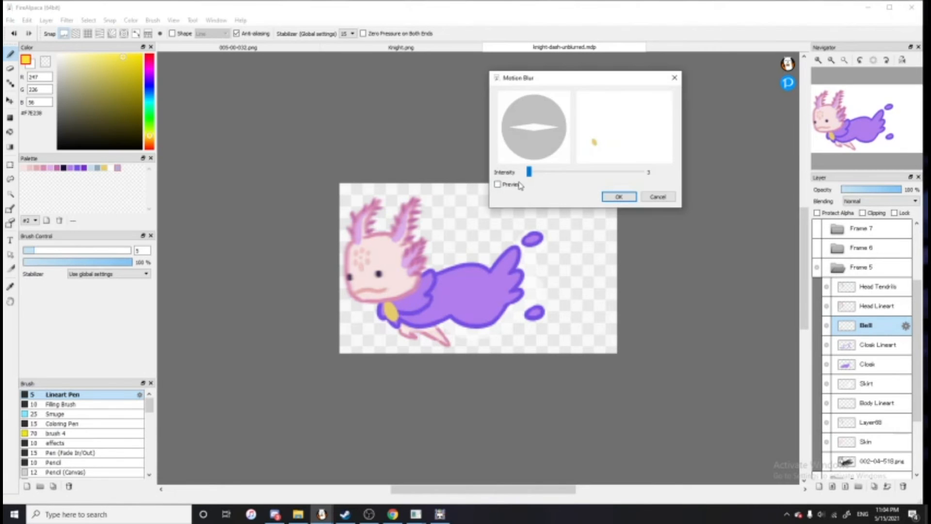
left_click(618, 196)
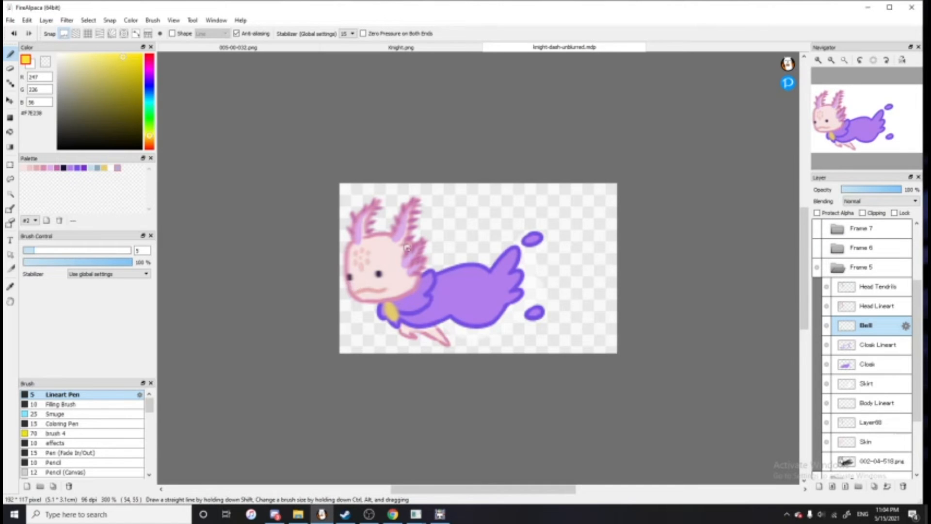
Collapse the Frame 5 folder in the layer list and hide the frame
scroll(923, 397, "down", 3)
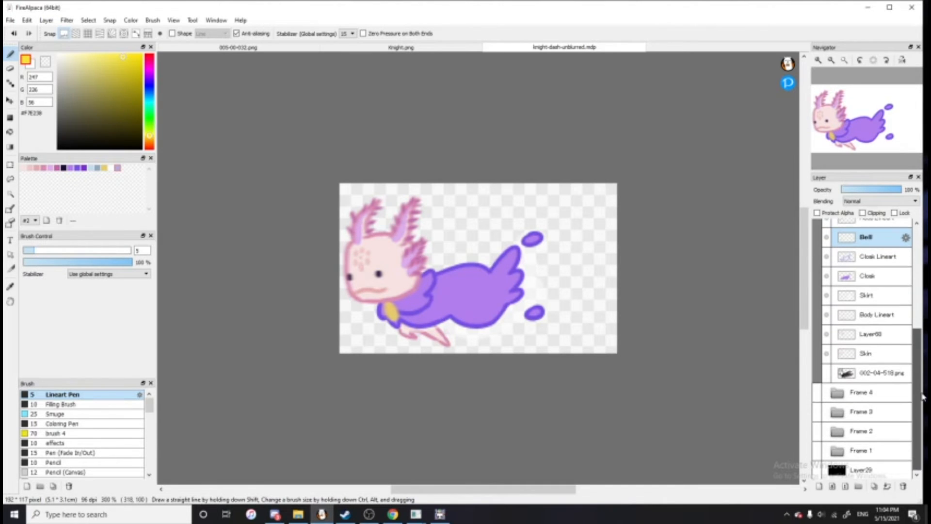
scroll(926, 419, "up", 6)
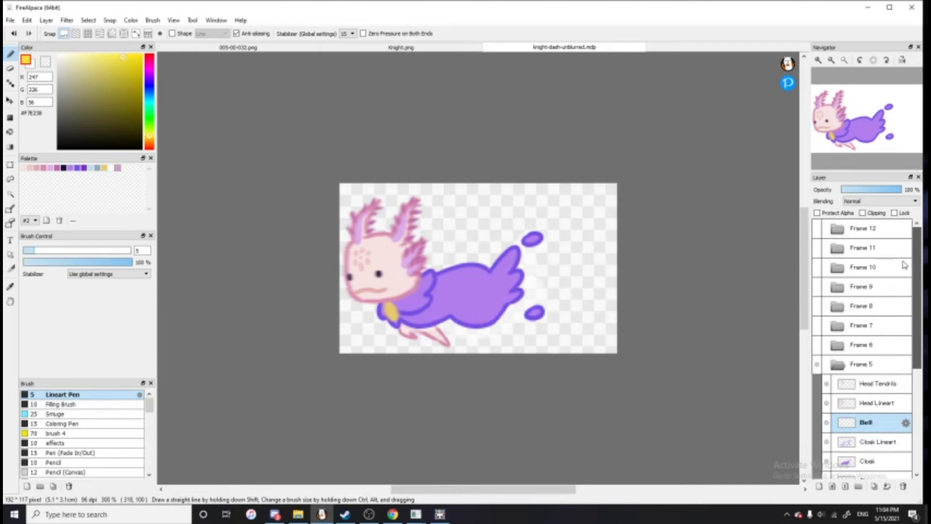
scroll(925, 419, "down", 6)
scroll(900, 309, "up", 2)
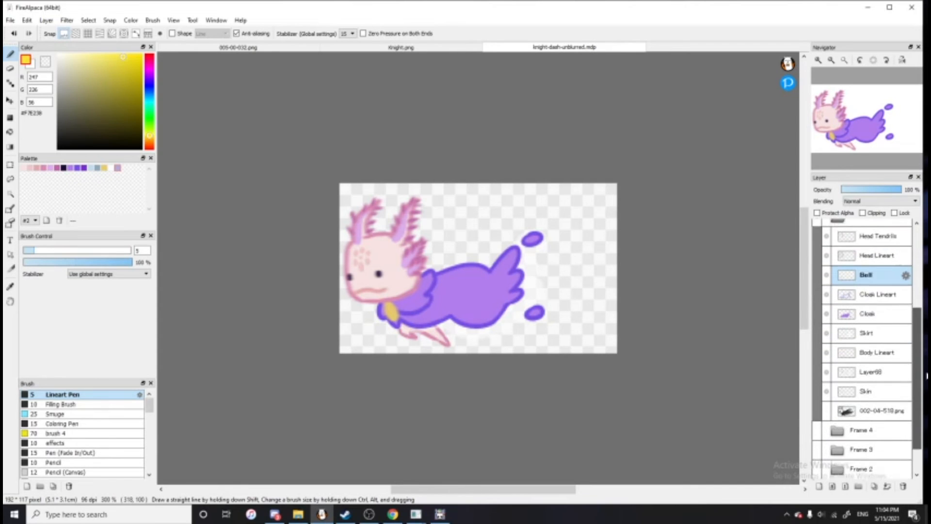
left_click(849, 236)
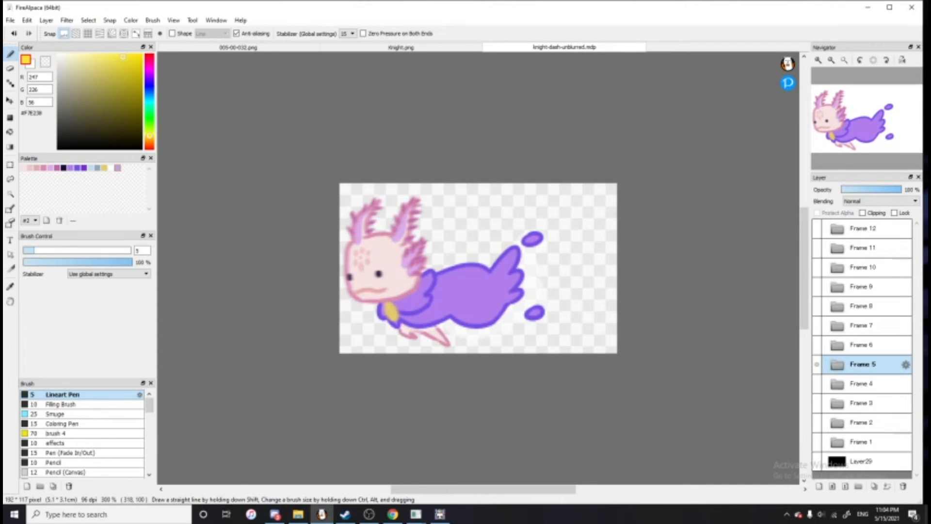
left_click(819, 365)
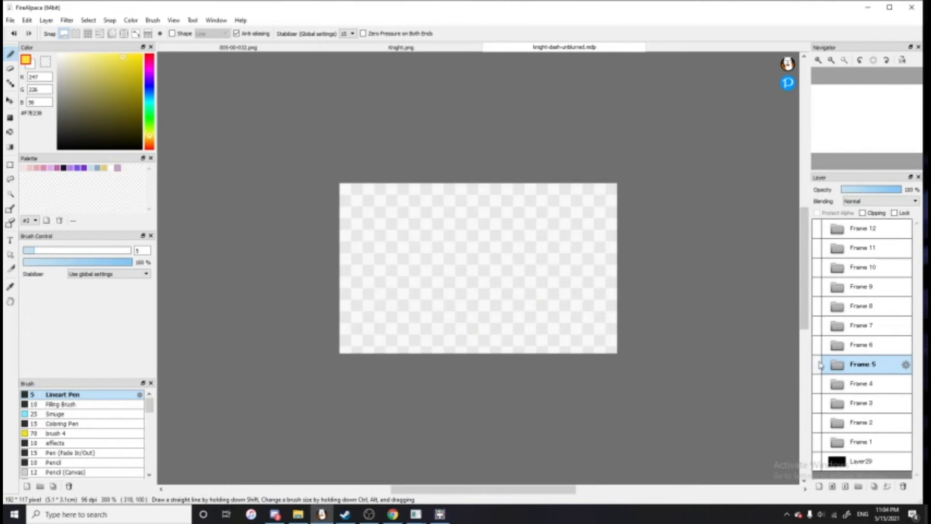
View Frame 1 on its own, hide it again and show Frame 7 for inspection
left_click(818, 442)
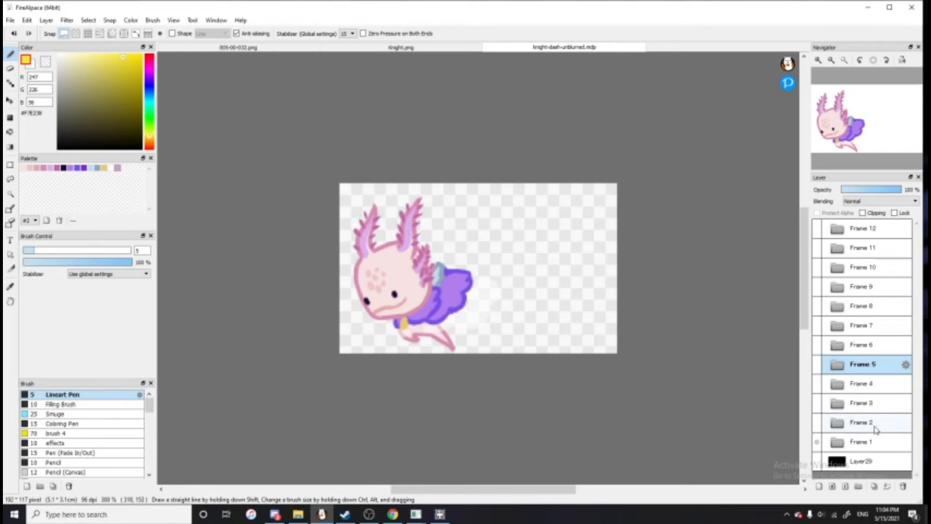
left_click(870, 440)
left_click(817, 442)
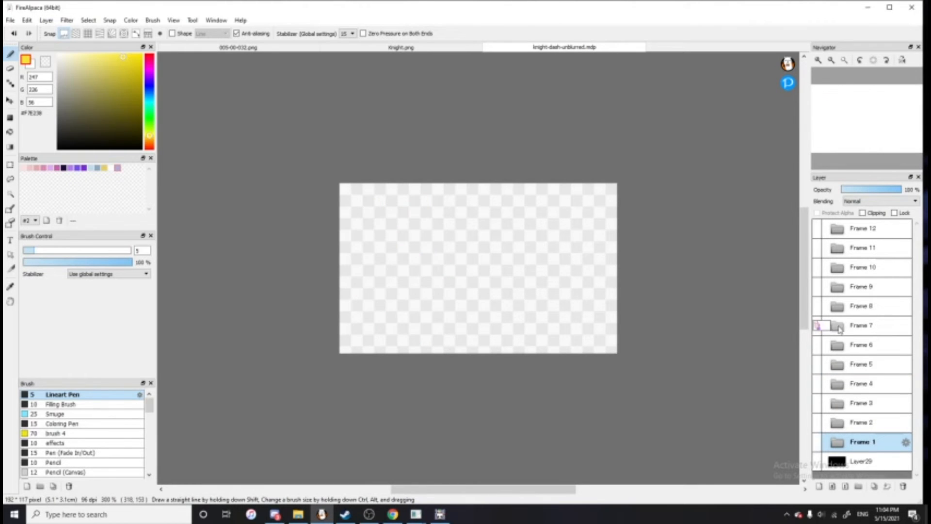
left_click(818, 327)
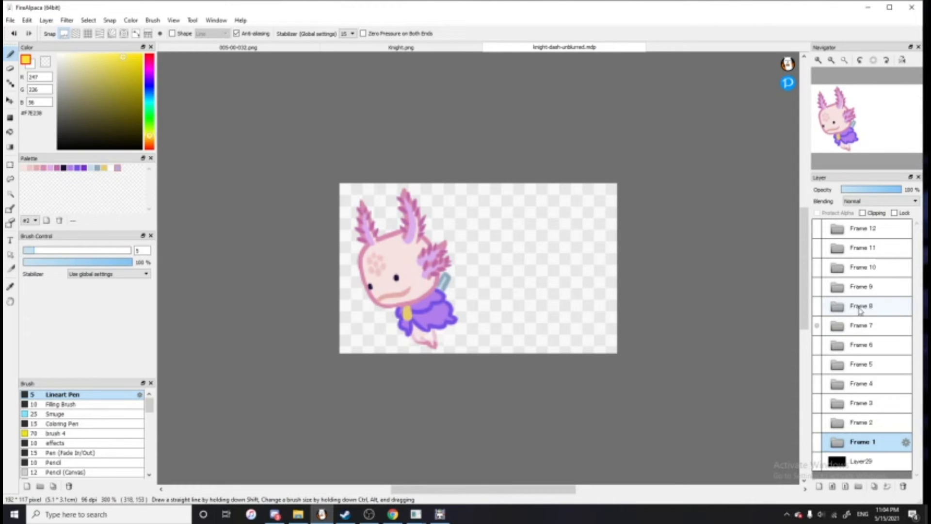
left_click_drag(805, 271, 807, 357)
scroll(820, 283, "up", 2)
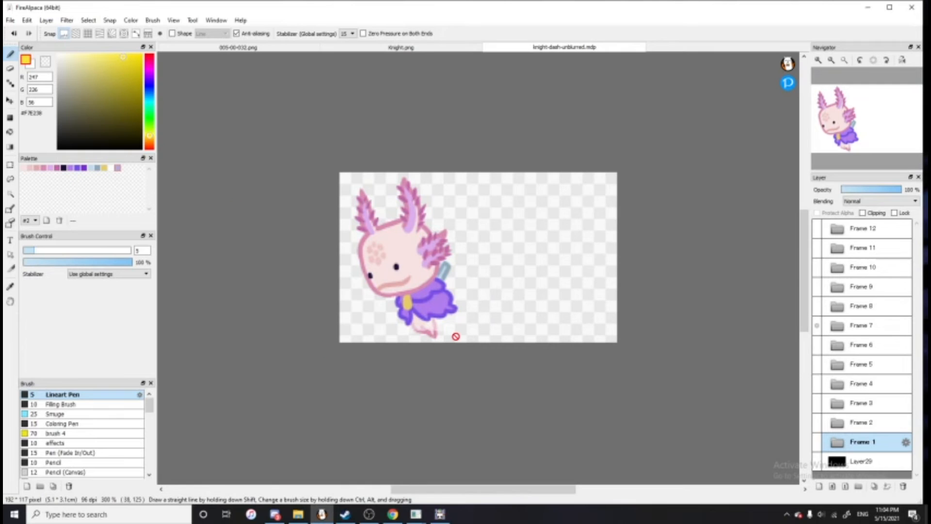
left_click(9, 20)
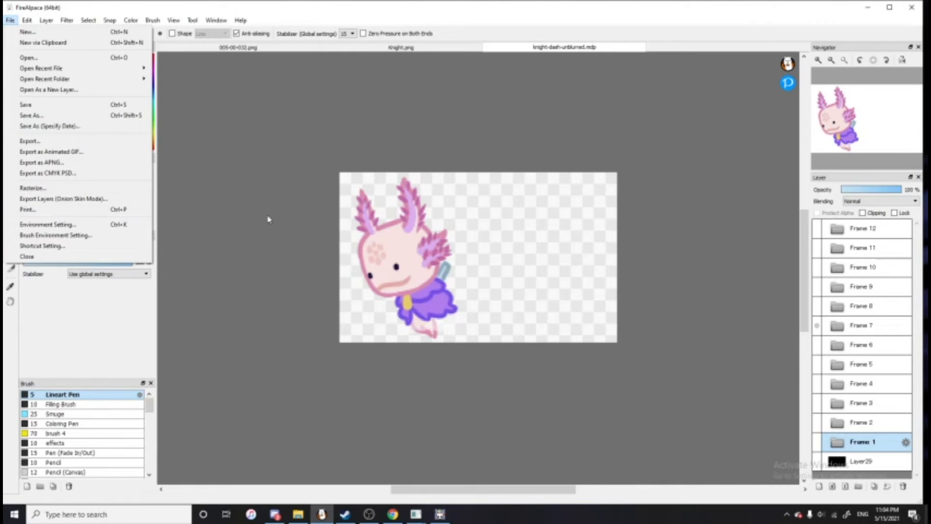
left_click(30, 141)
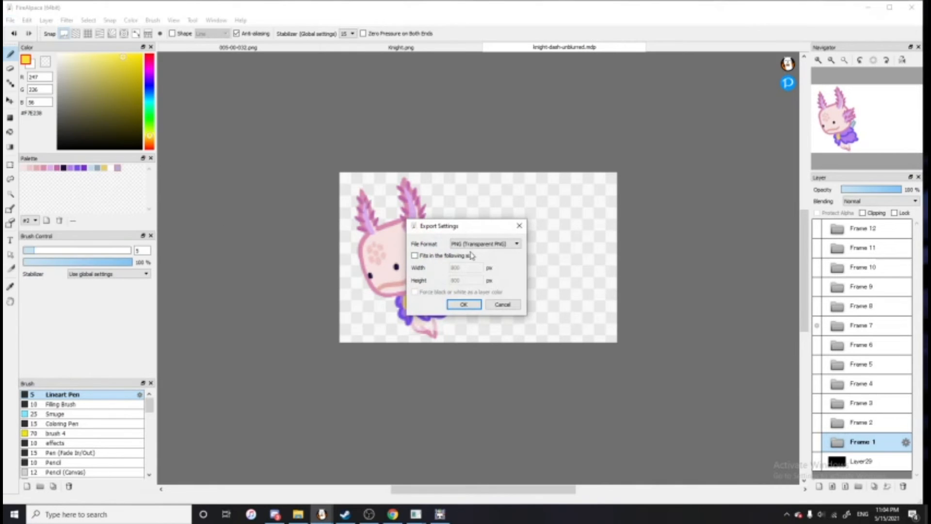
left_click(516, 303)
left_click(10, 20)
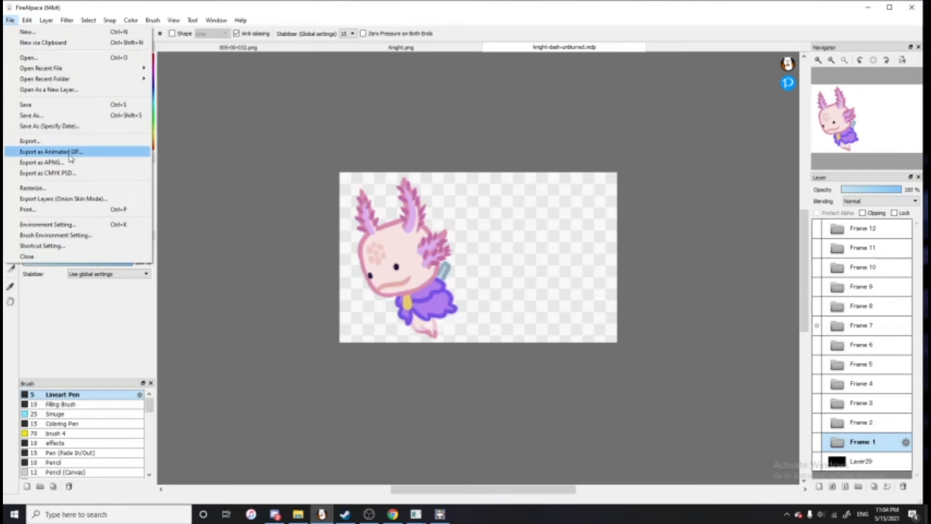
left_click(38, 117)
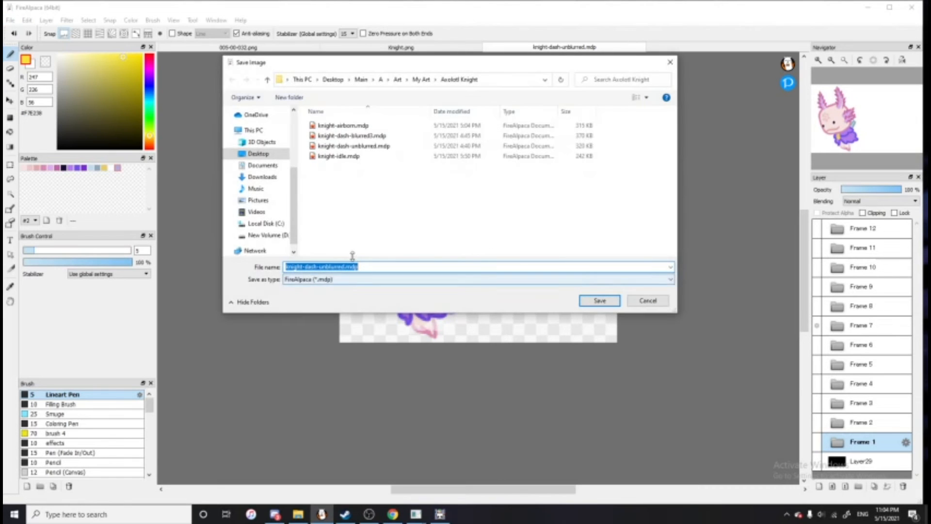
left_click(351, 266)
left_click(368, 279)
left_click(342, 286)
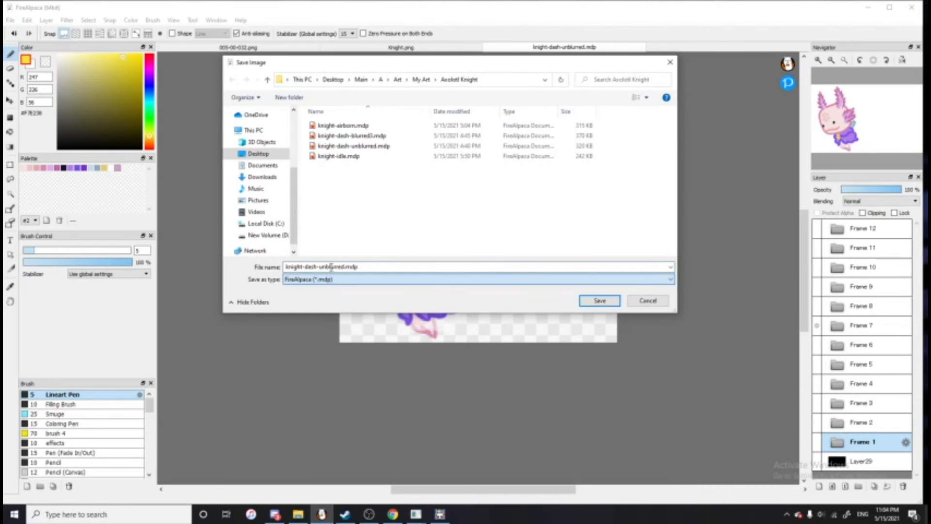
double_click(317, 268)
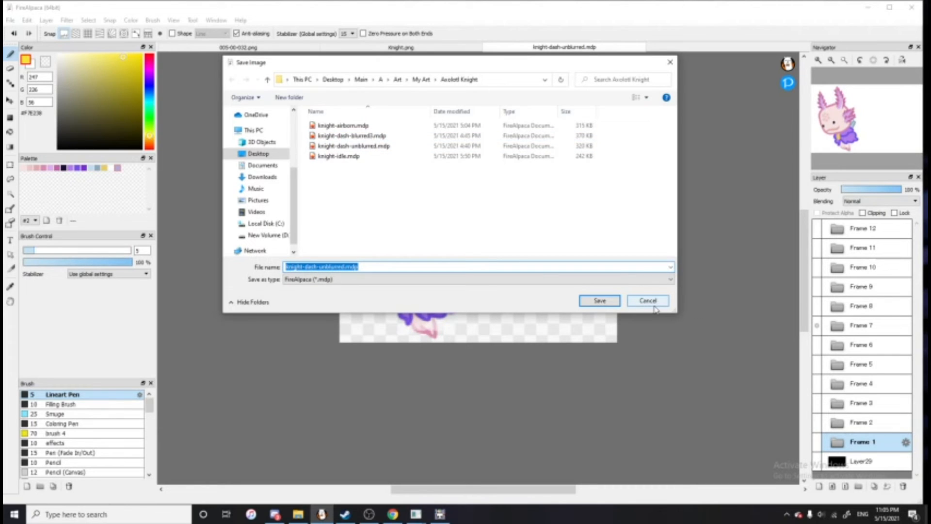
left_click_drag(489, 71, 491, 159)
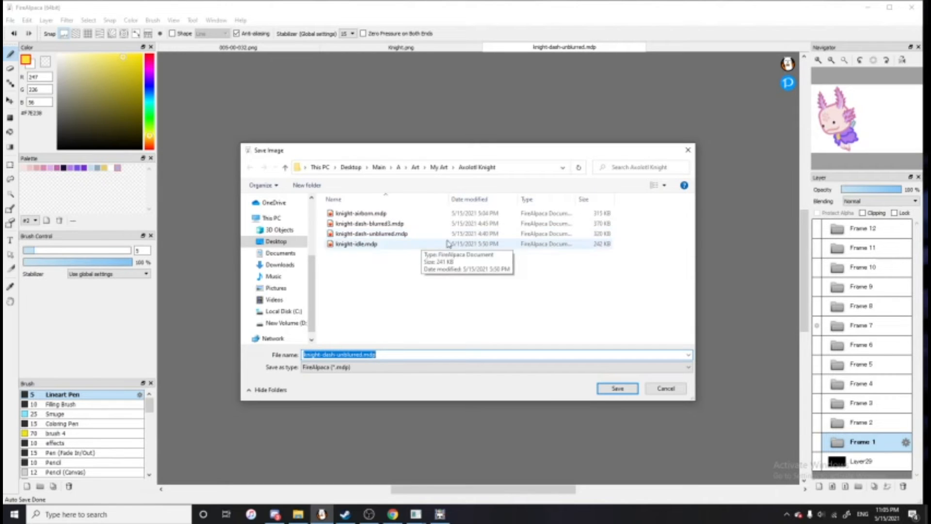
left_click_drag(416, 149, 338, 94)
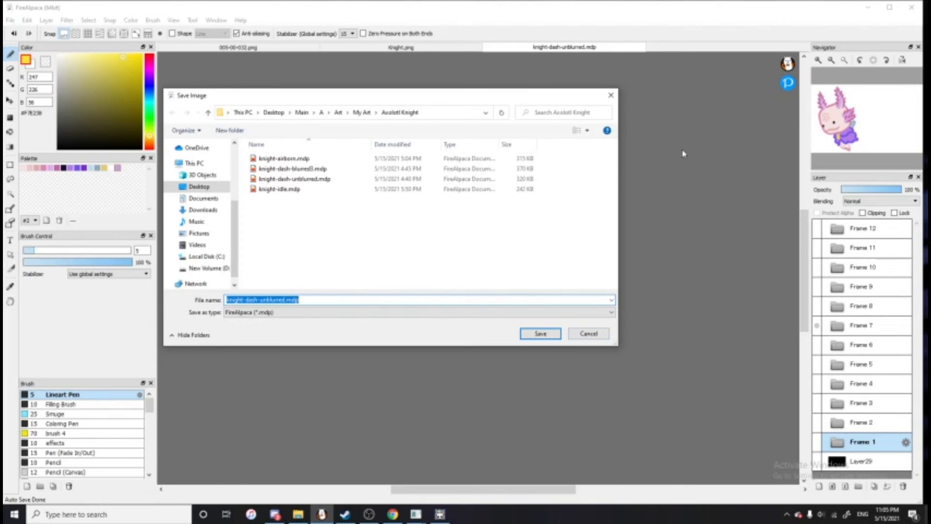
left_click(589, 333)
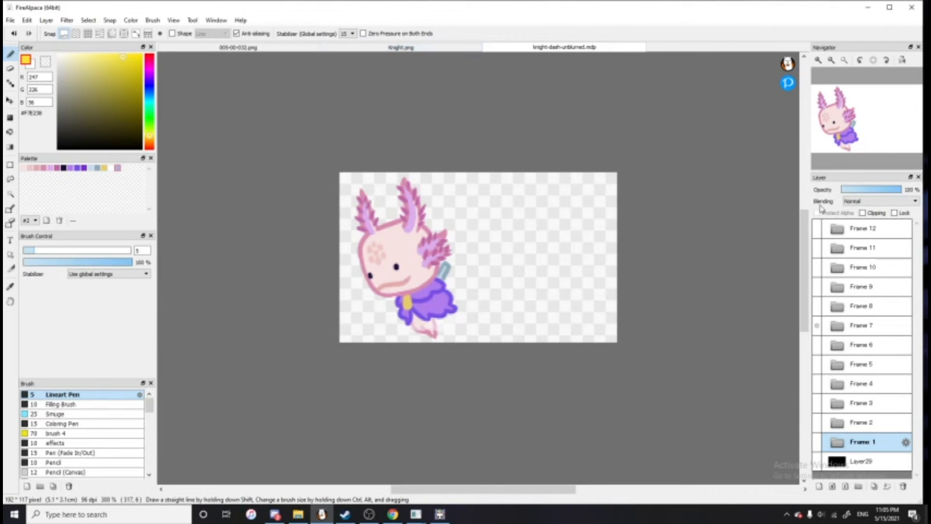
Show Frame 1 in place of Frame 7, expand its folder and select its Bell layer
left_click(816, 326)
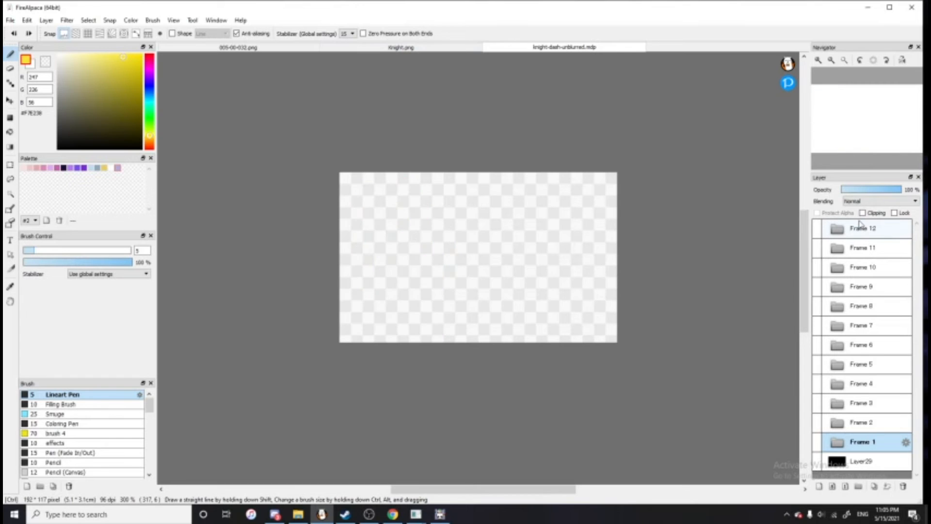
left_click(817, 441)
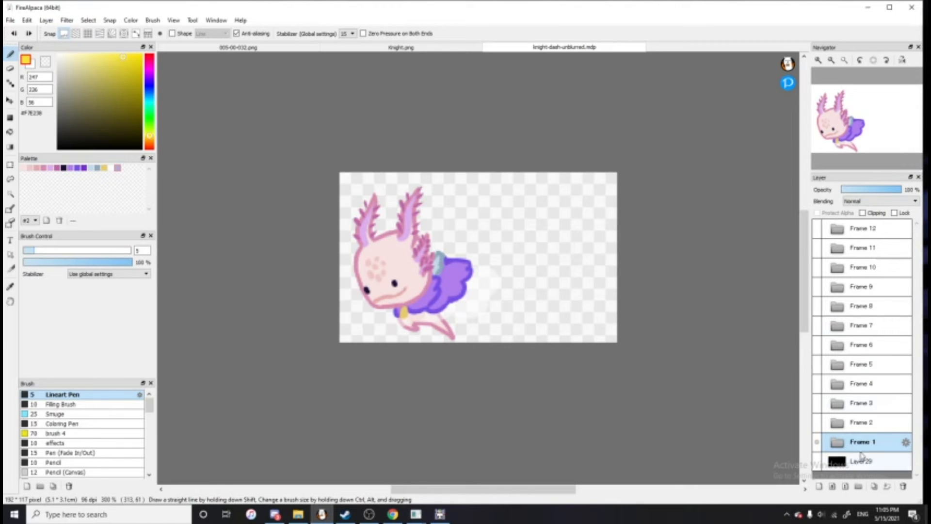
left_click(838, 442)
scroll(840, 440, "down", 1)
scroll(841, 441, "down", 1)
left_click(866, 351)
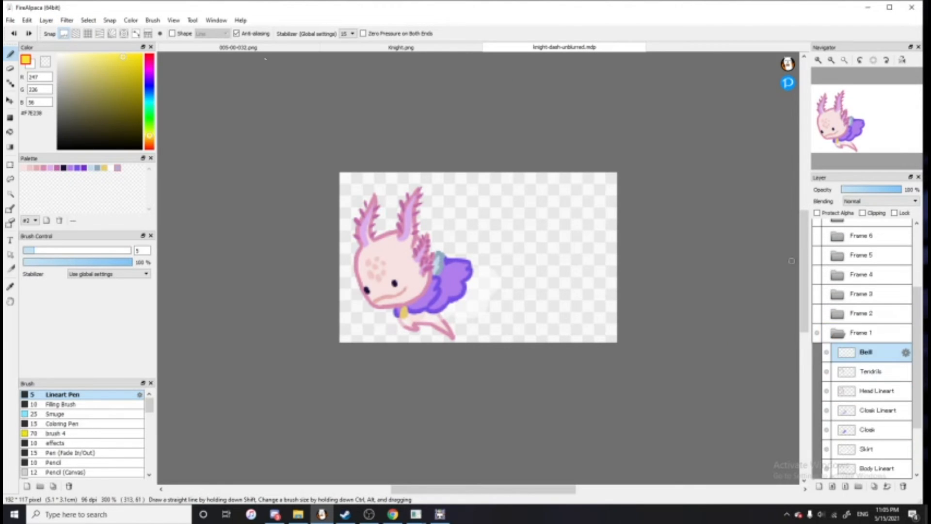
left_click(67, 20)
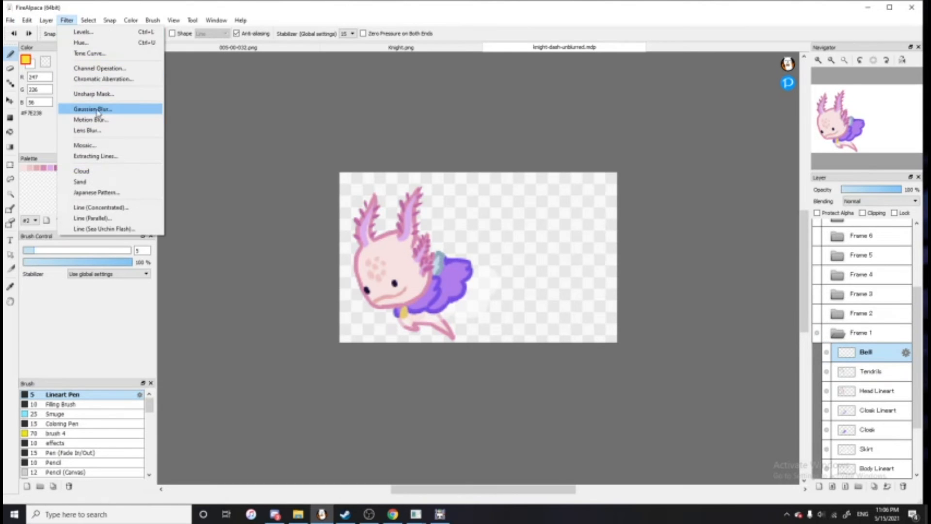
left_click(97, 108)
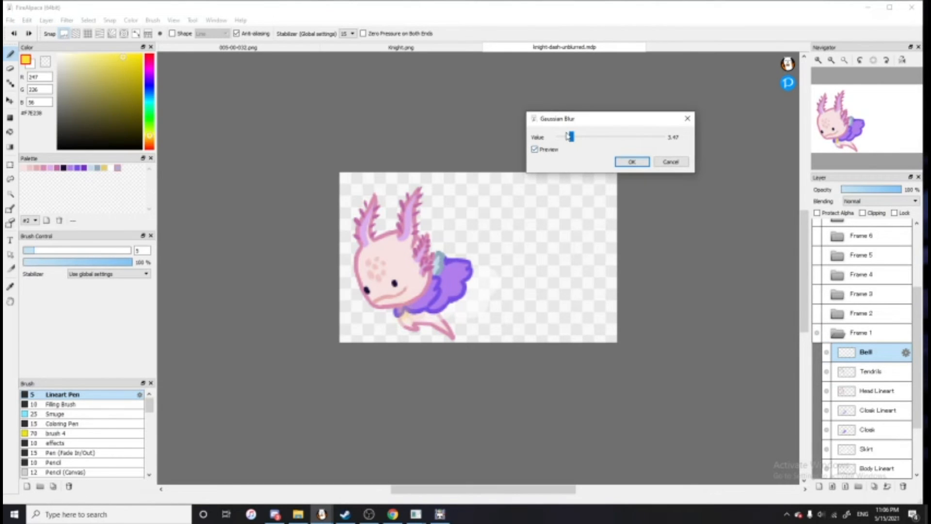
mouse_move(570, 139)
left_mouse_down()
mouse_move(564, 143)
mouse_move(660, 140)
mouse_move(566, 143)
left_mouse_up()
left_click(538, 151)
left_click(670, 161)
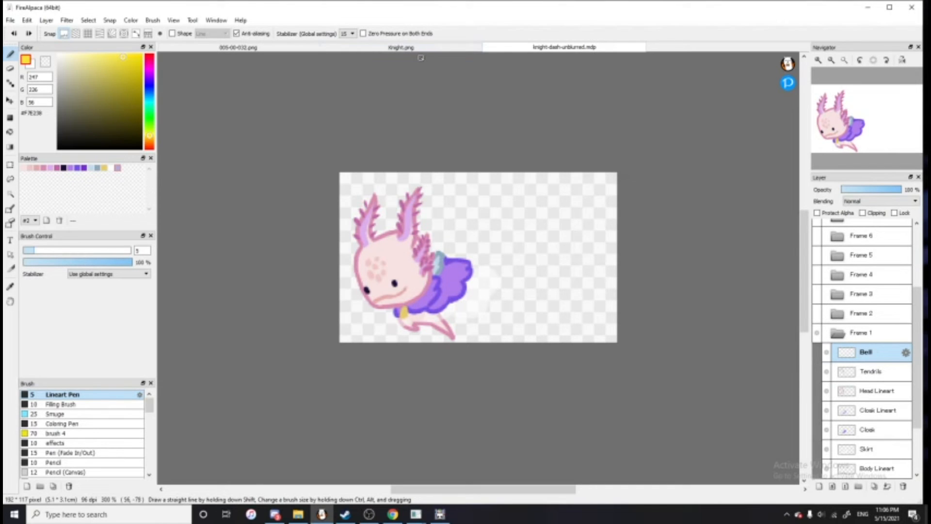
Switch to the Knight.png sheet and examine its blurred and standing sprites at 200%, with the canvas view rotated
left_click(249, 49)
left_click(349, 47)
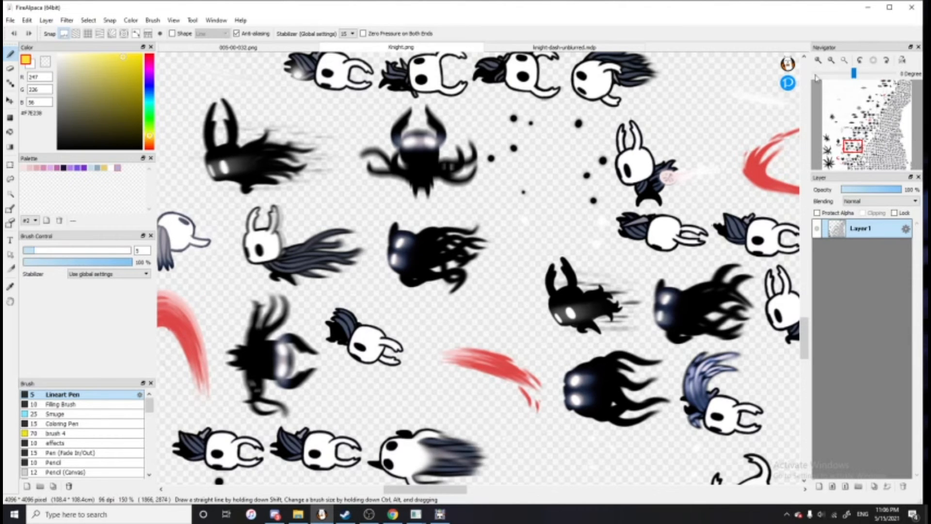
key("ctrl+plus")
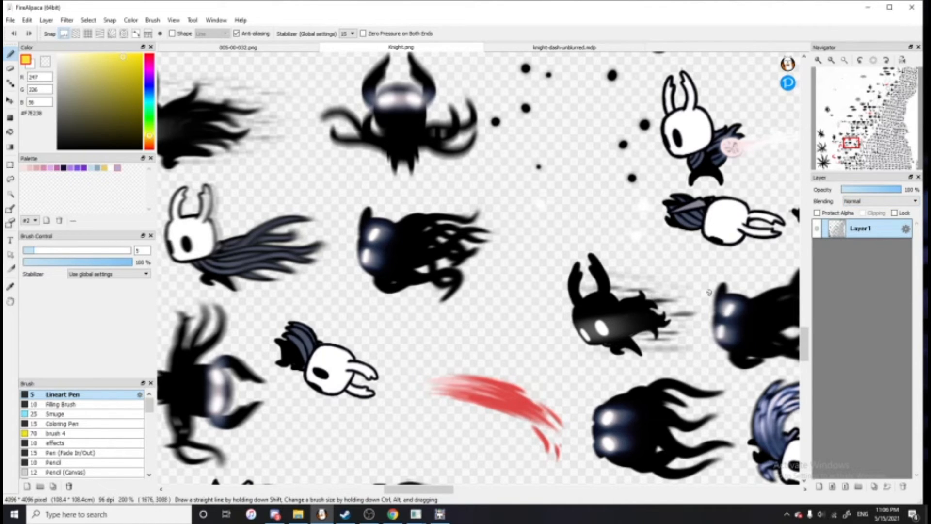
left_click_drag(852, 147, 856, 134)
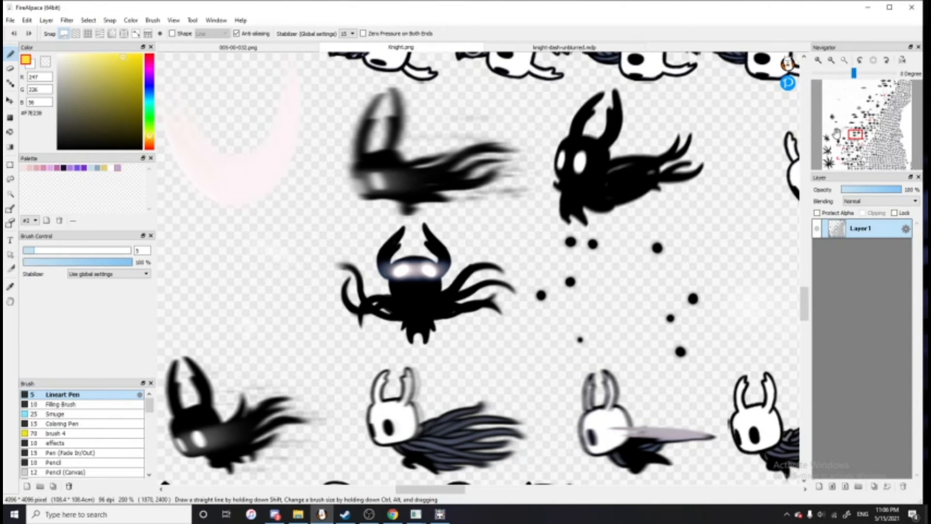
left_click_drag(862, 144, 887, 162)
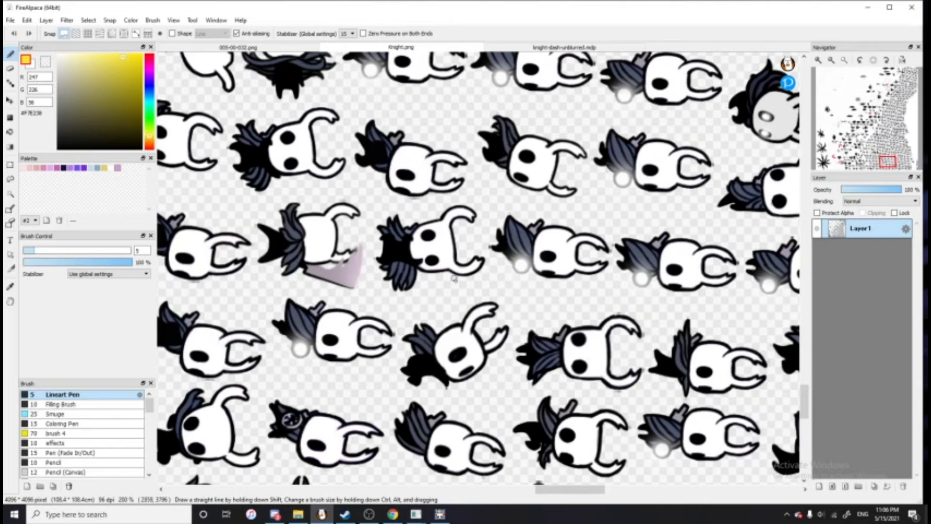
left_click(862, 60)
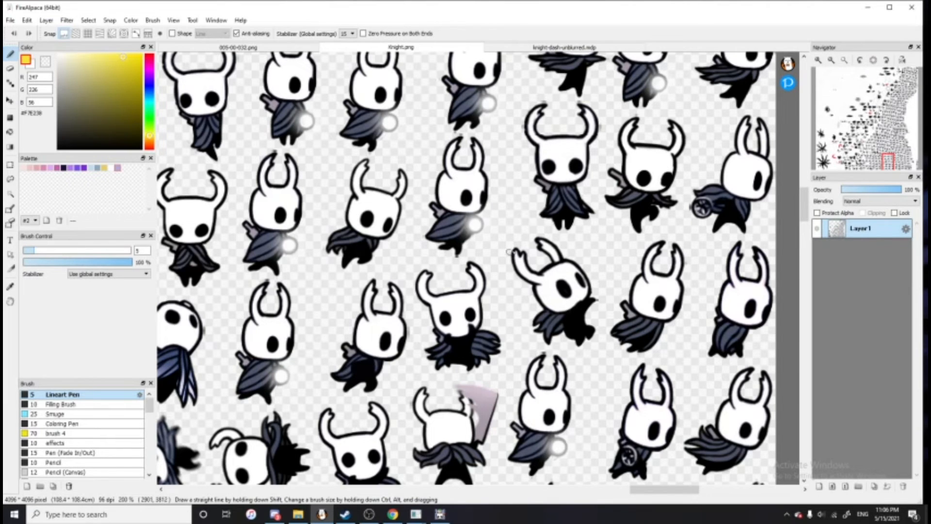
Open the recoloured Knight.png sprite sheet from the custom skin's folder within My Art
left_click(10, 20)
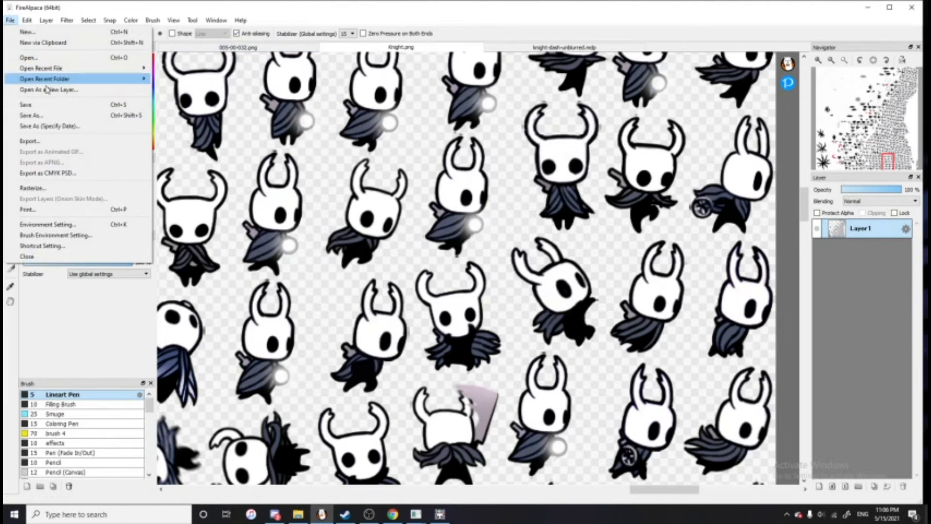
left_click(34, 57)
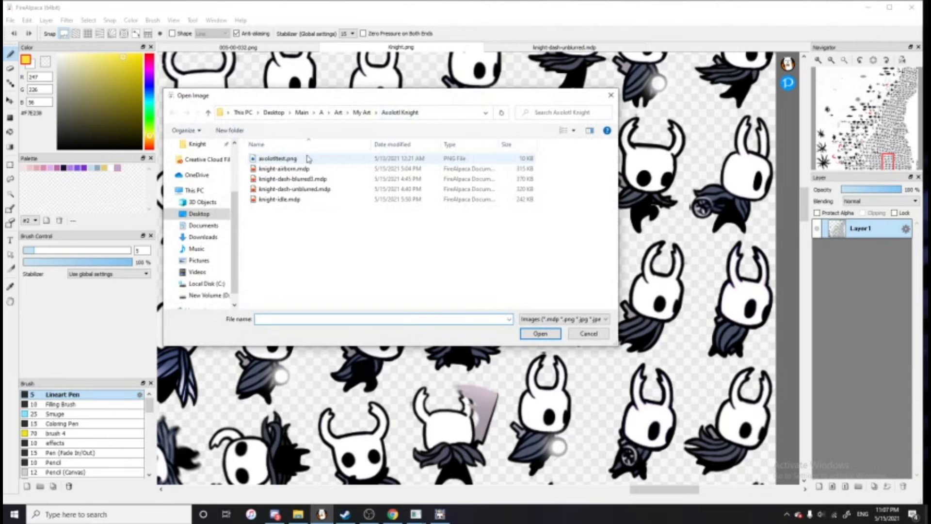
left_click(362, 112)
double_click(276, 167)
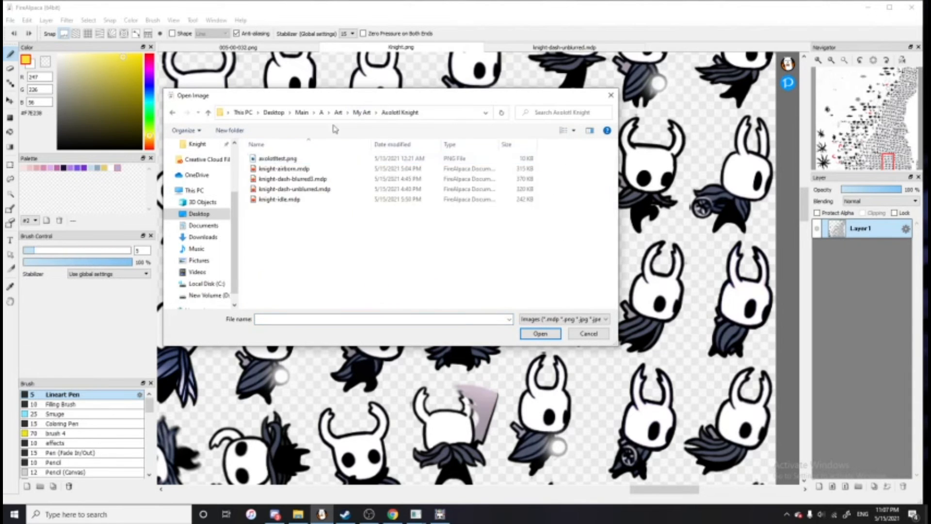
left_click(360, 112)
double_click(317, 167)
left_click(292, 163)
double_click(292, 163)
double_click(273, 167)
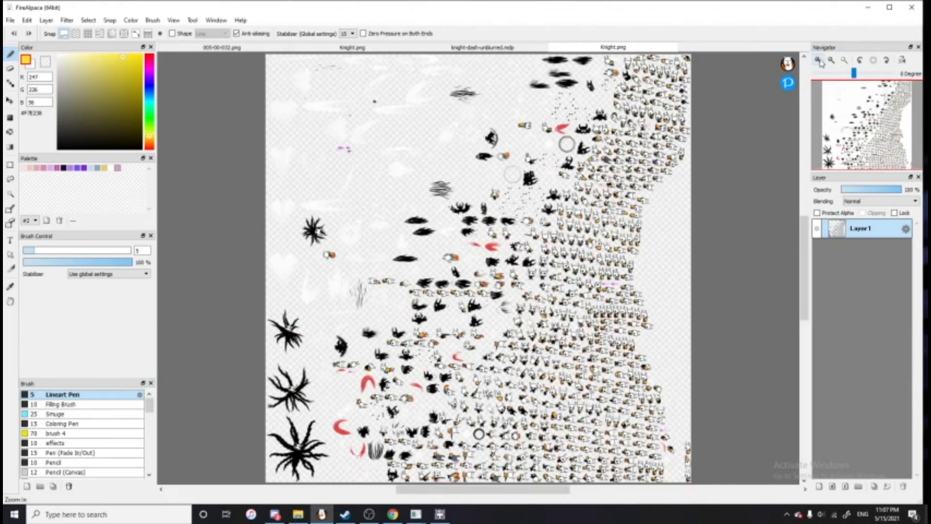
Examine the multicoloured-cloak knight sprites in the sheet up close, with the canvas view rotated upright
double_click(819, 62)
left_click_drag(869, 123, 883, 156)
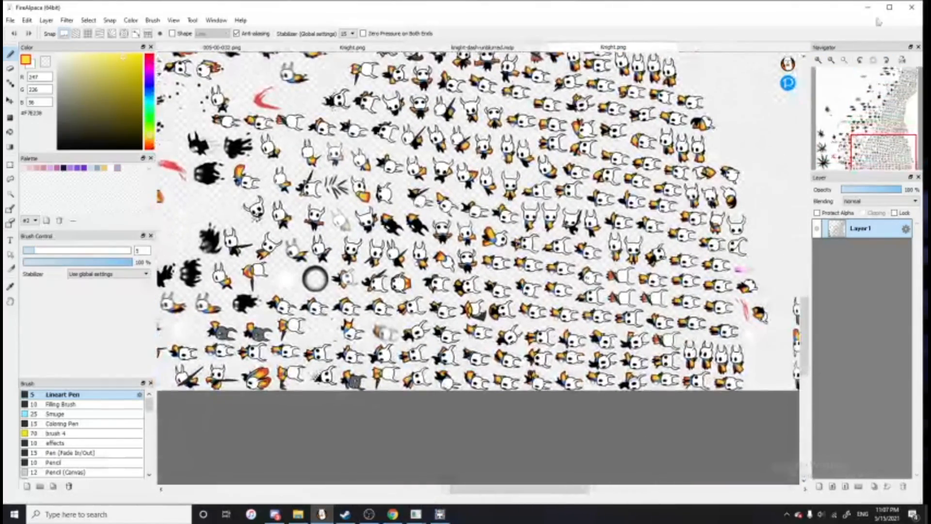
left_click(819, 62)
left_click(820, 62)
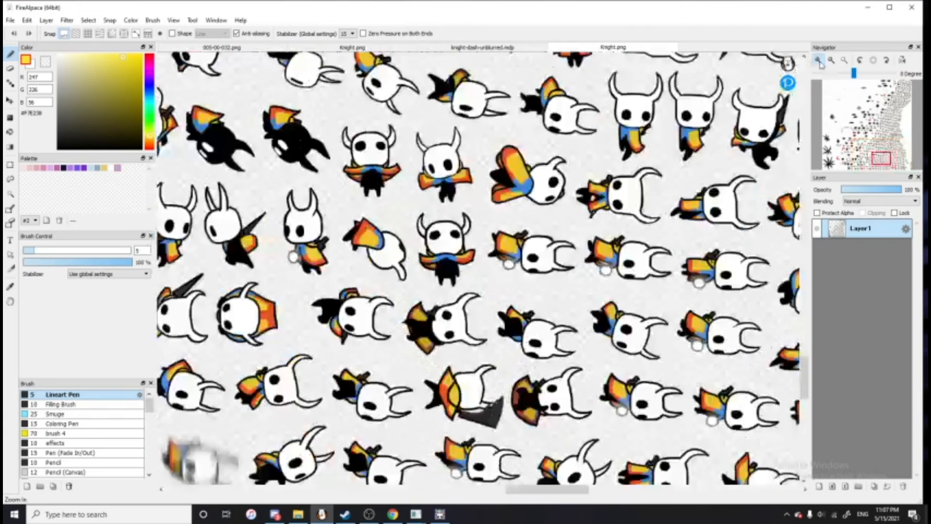
left_click(859, 61)
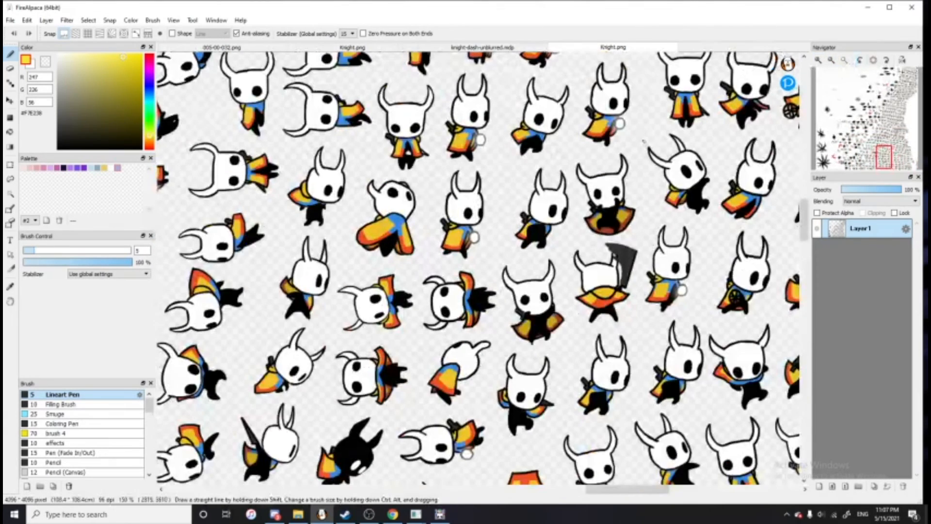
scroll(506, 224, "up", 1)
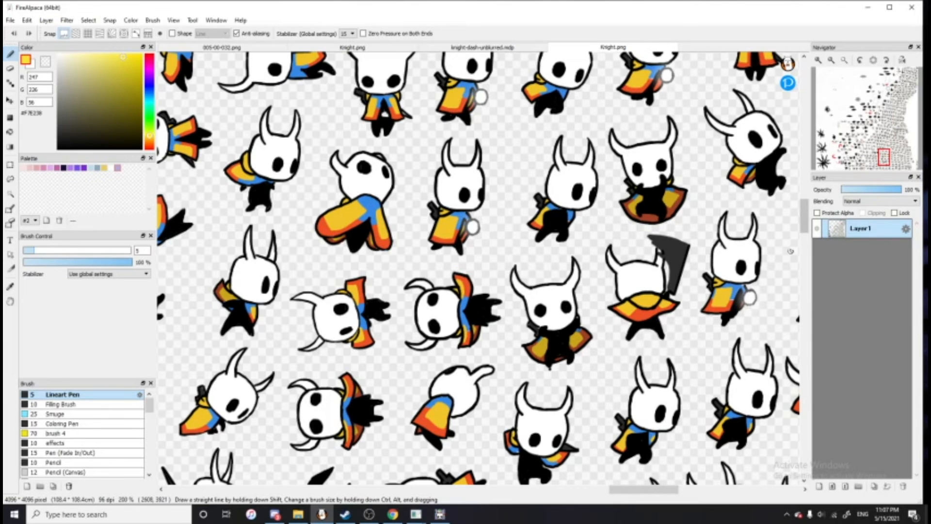
mouse_move(806, 225)
left_mouse_down()
mouse_move(807, 207)
mouse_move(808, 217)
left_mouse_up()
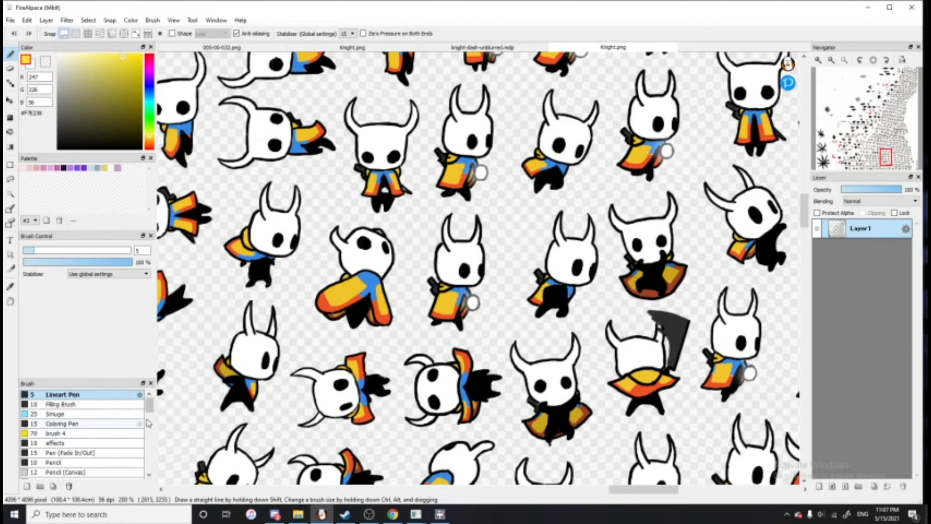
Choose the AirBrush and set its size to 30
scroll(151, 427, "down", 4)
left_click(92, 397)
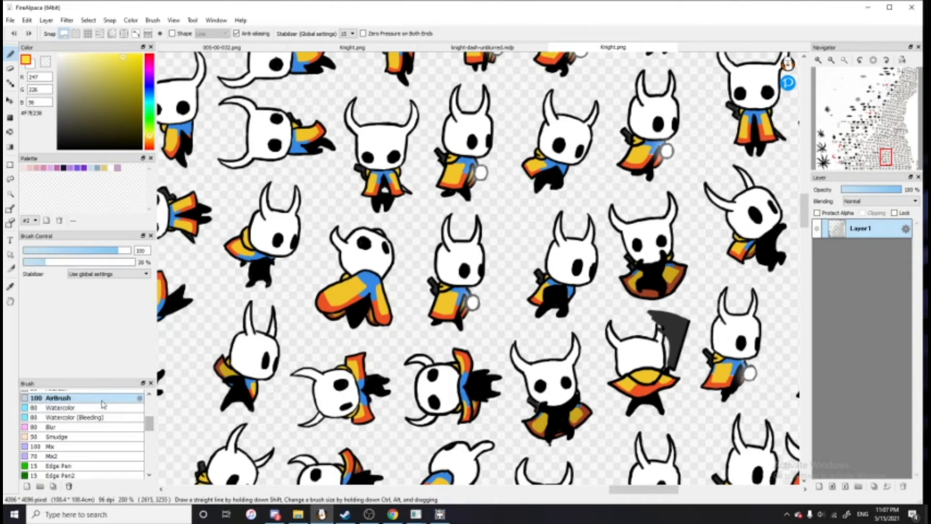
double_click(148, 251)
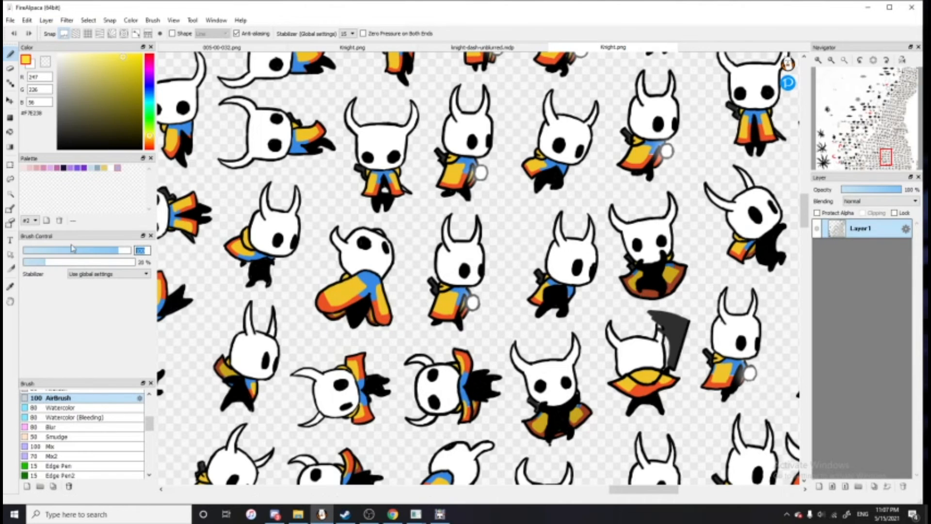
type("30")
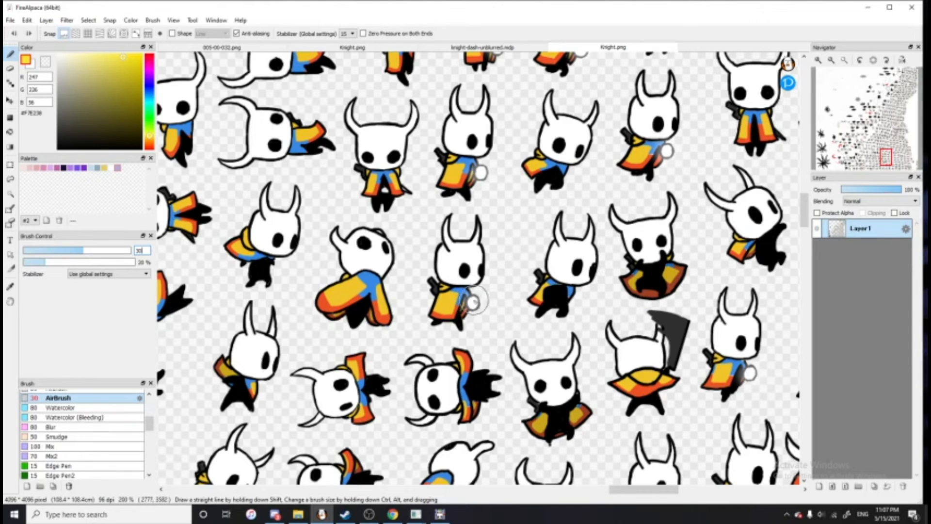
Add a new layer beneath Layer1 and fill it with black (#000000) as a backdrop behind the sprites
mouse_move(839, 161)
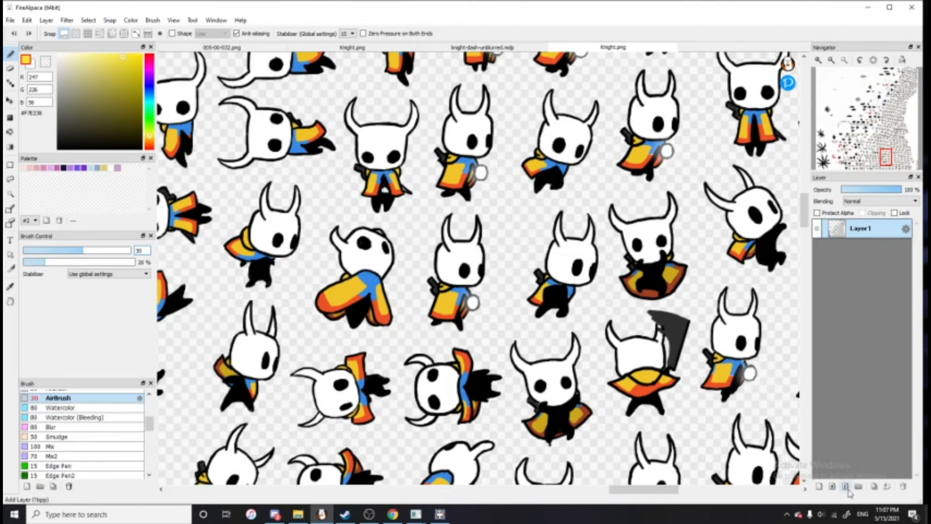
left_click(819, 486)
left_click_drag(862, 236, 863, 249)
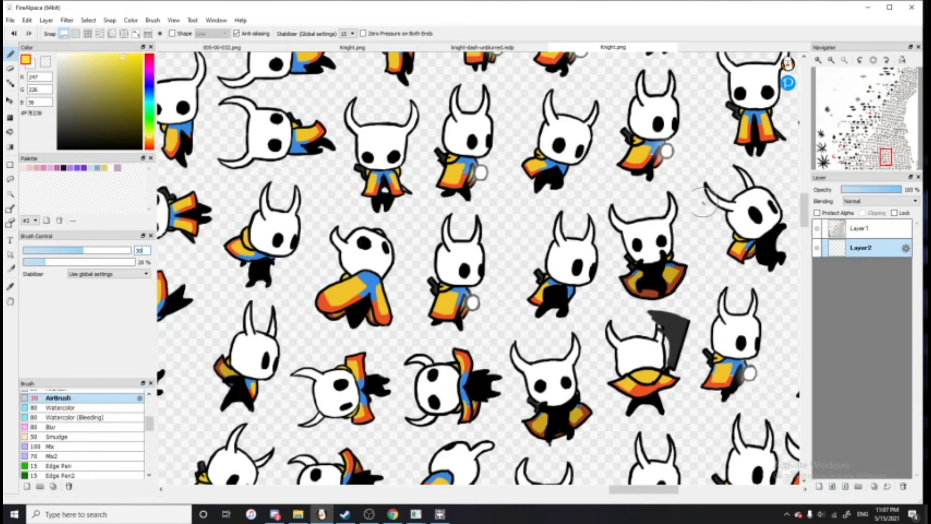
left_click(817, 227)
left_click(58, 148)
left_click(9, 132)
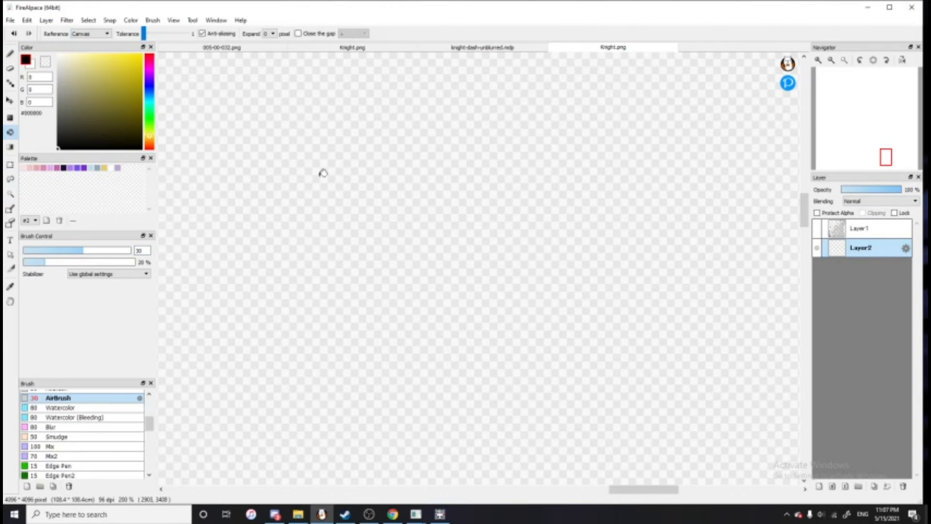
left_click(322, 173)
left_click(818, 228)
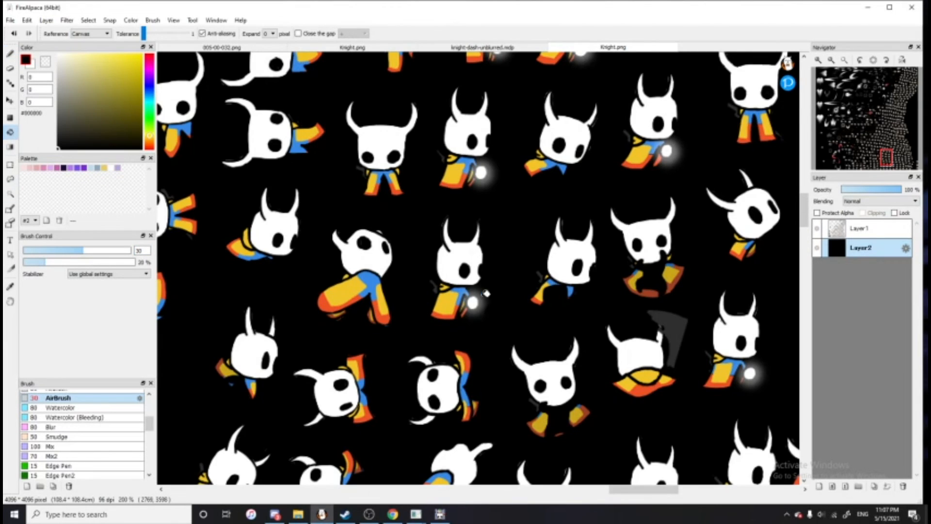
Hide the black backdrop layer and examine the sheet's blurred knight and shadow sprites, finishing with the whole sheet in view
left_click(817, 248)
left_click_drag(886, 157, 861, 165)
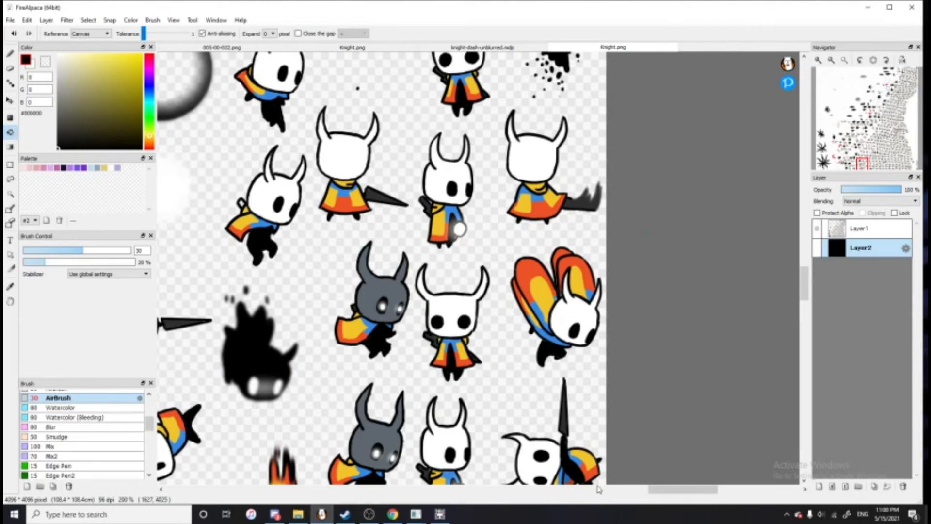
left_click_drag(659, 489, 568, 500)
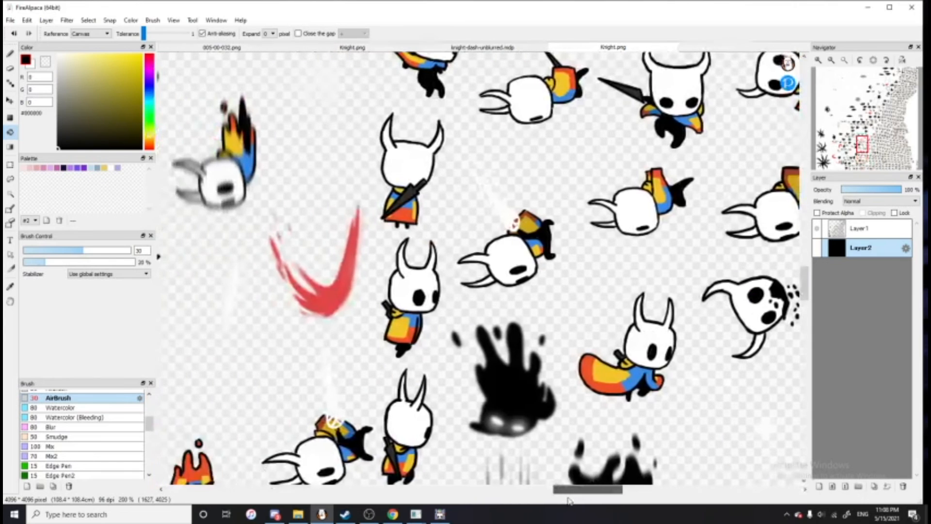
left_click_drag(805, 281, 805, 307)
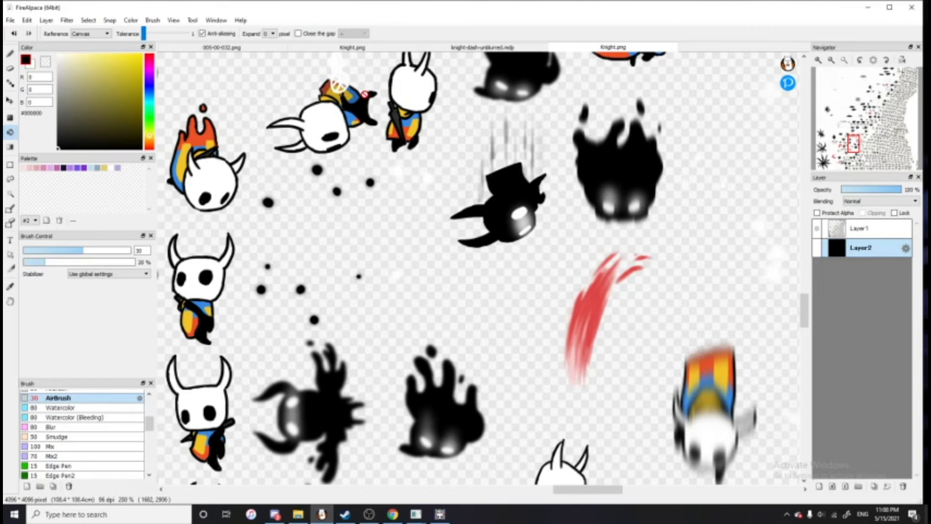
left_click_drag(807, 307, 821, 254)
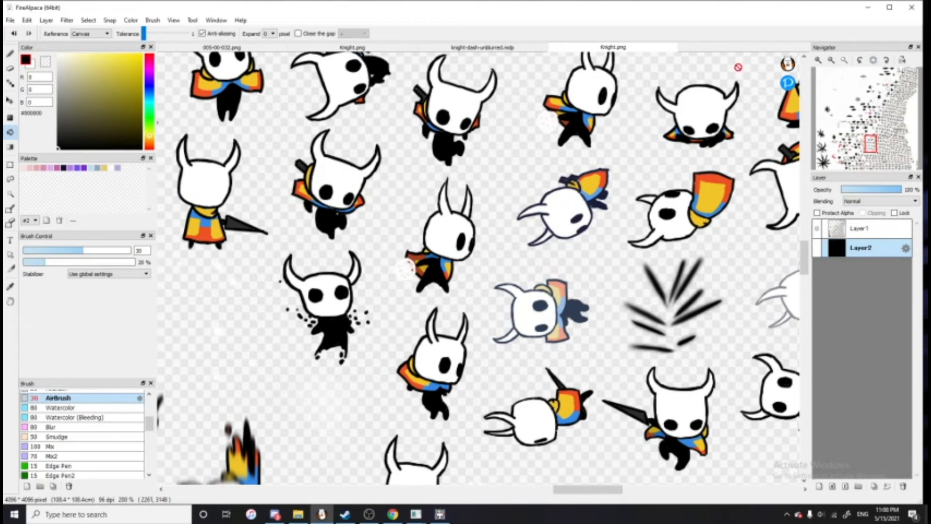
scroll(770, 382, "down", 8)
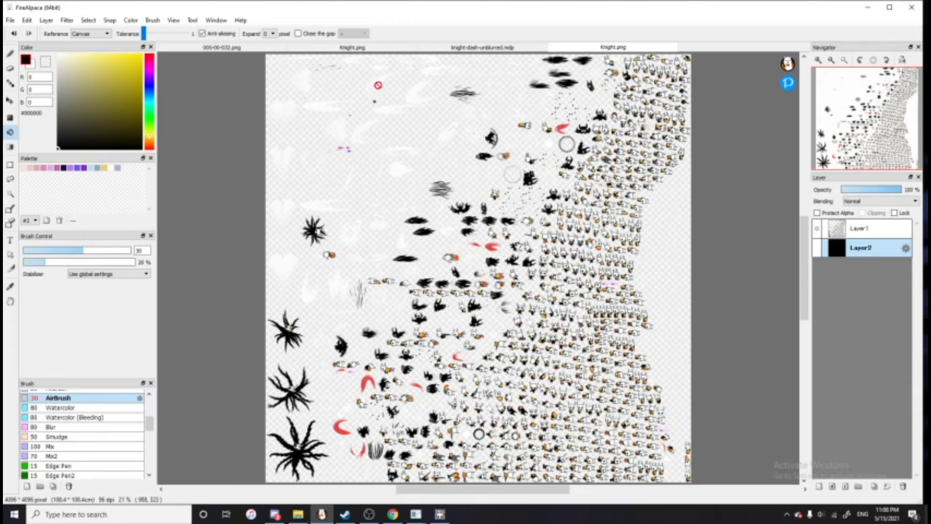
Return to knight-dash-unblurred.mdp, switch to Hollow Knight Sprite Packer and display the Knight animation's 002.Dash frames
left_click(475, 47)
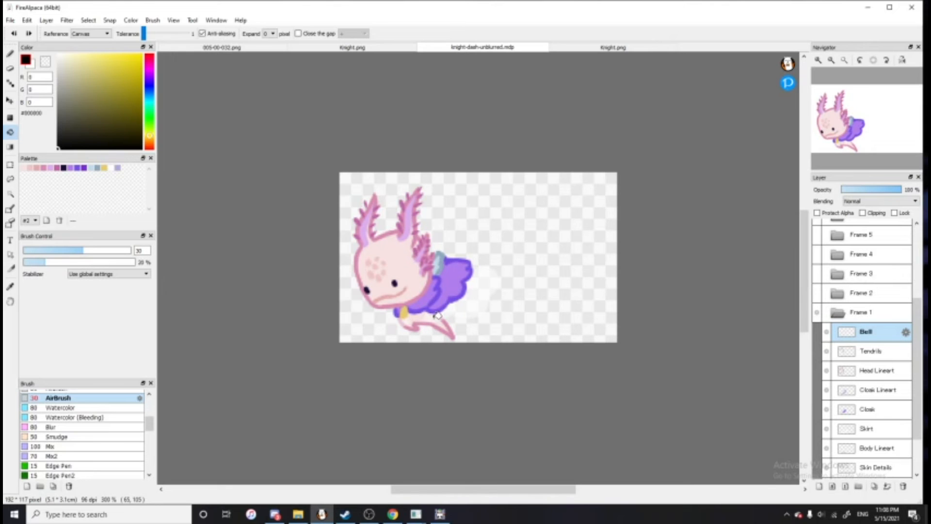
left_click(439, 515)
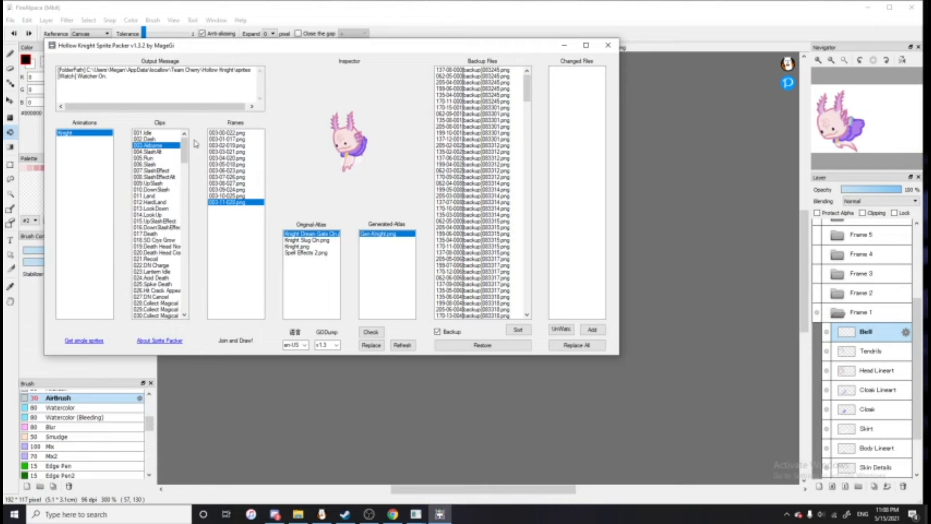
left_click(85, 137)
left_click(153, 140)
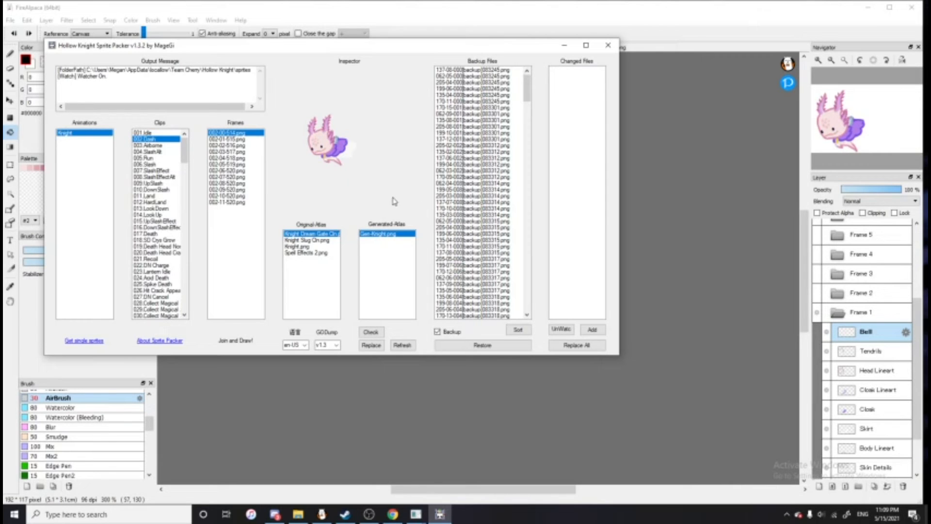
Look through the original atlases Knight.png, Knight Slug Cln.png and Knight Dream Gate Cln and their frames
left_click(318, 248)
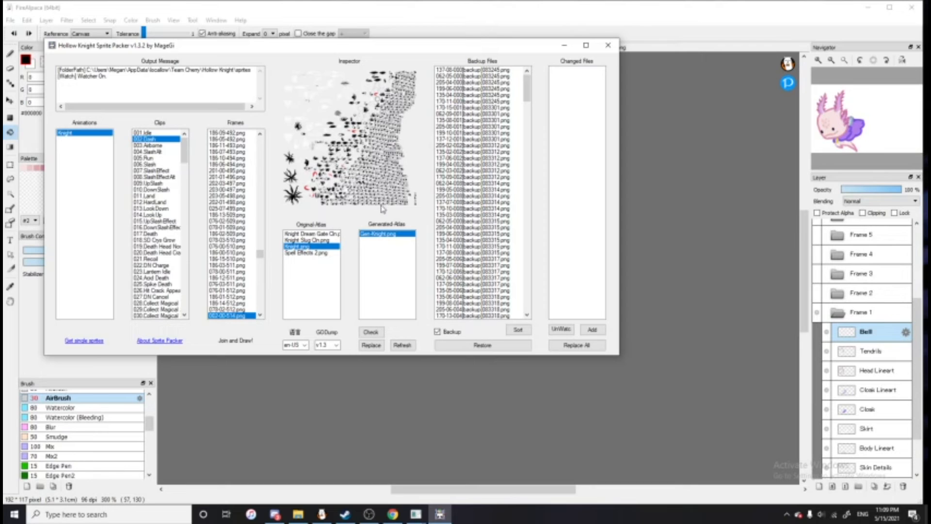
left_click(328, 241)
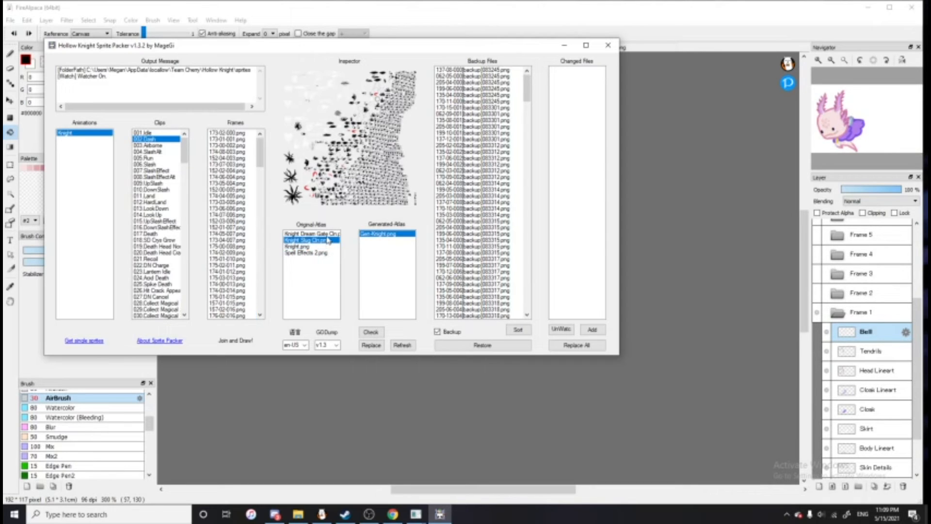
left_click(332, 234)
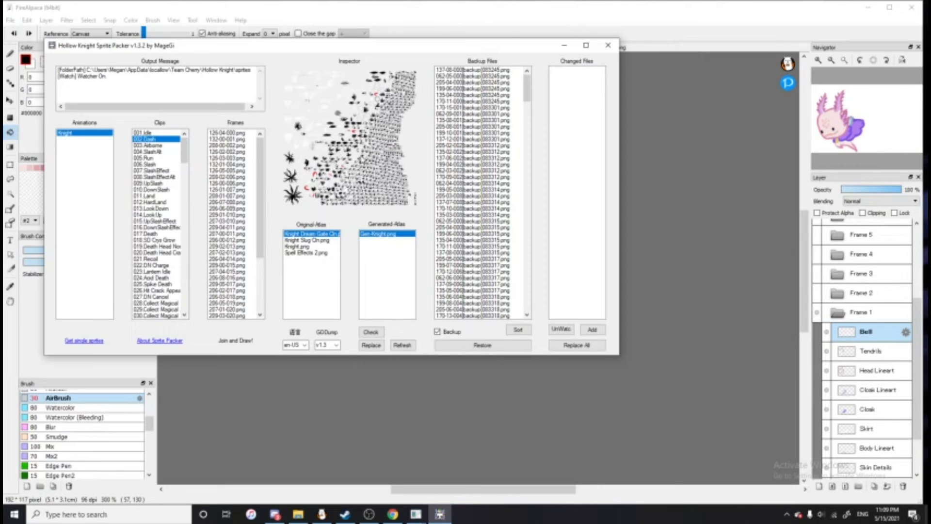
left_click(314, 240)
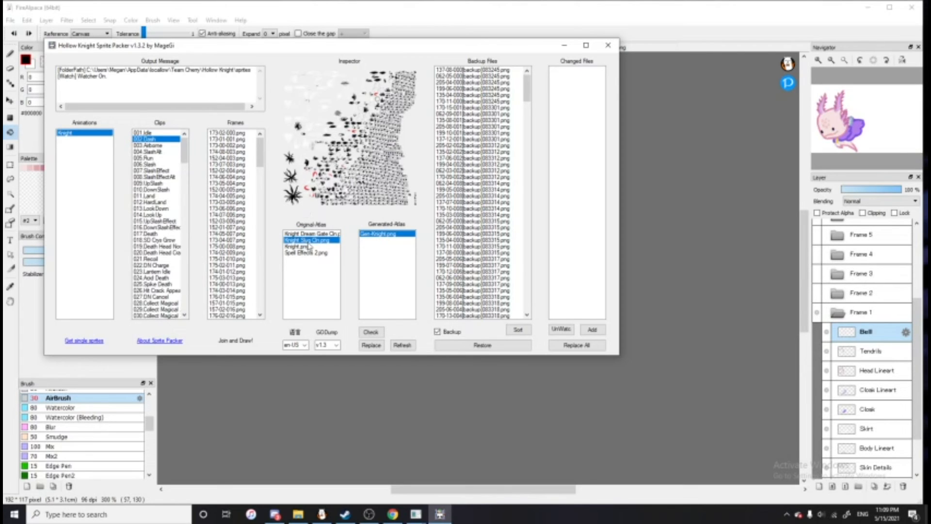
key("Up")
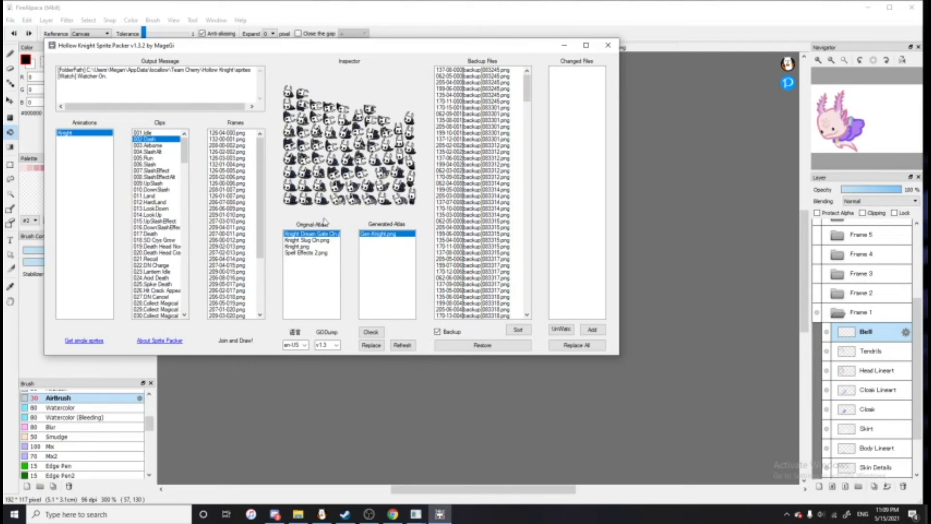
left_click(317, 234)
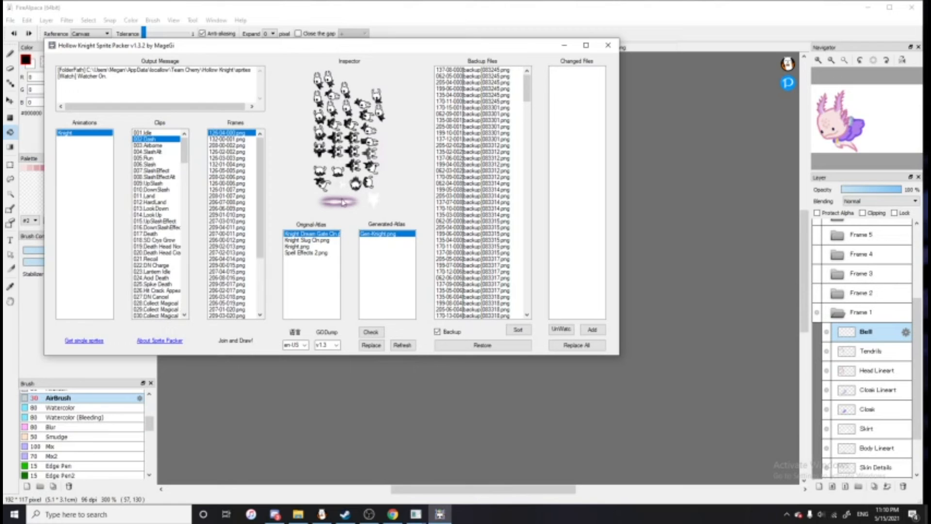
left_click(327, 240)
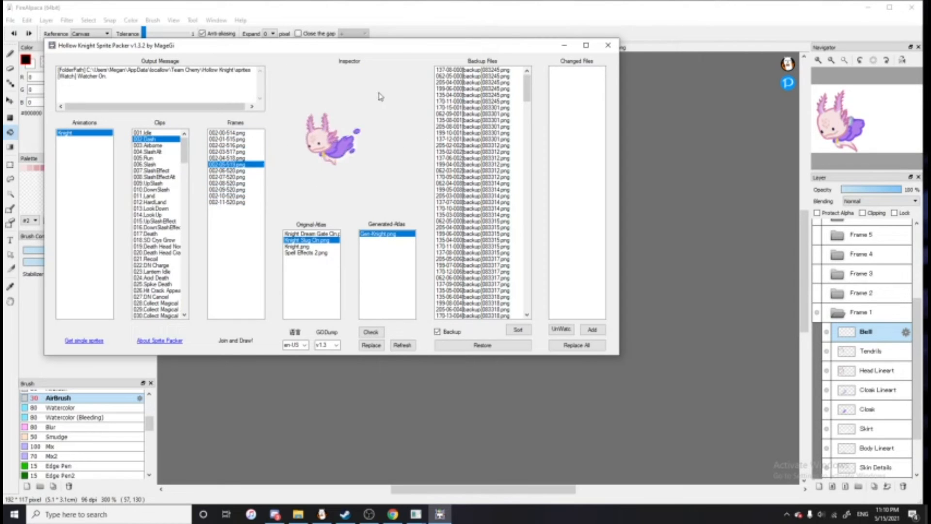
Revisit the 002.Dash clip, select the Knight.png original atlas and run the sprite check on it
left_click(301, 247)
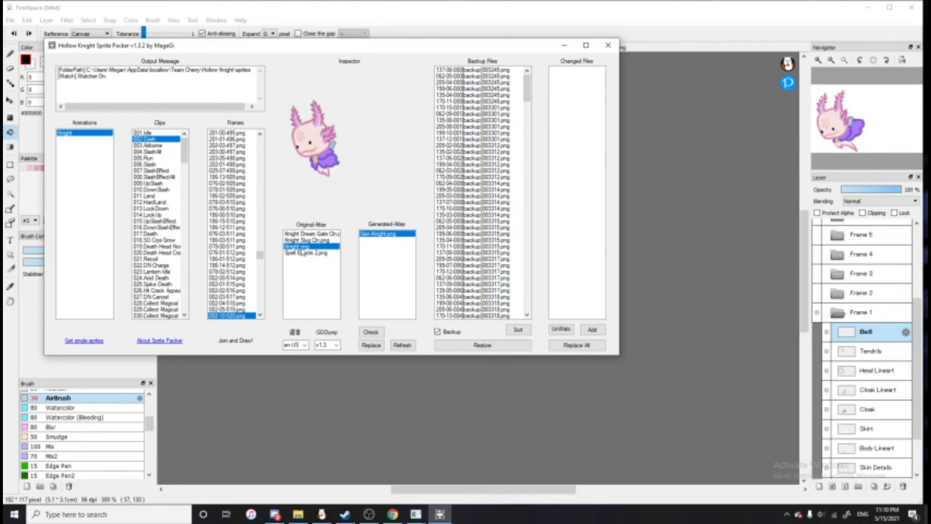
left_click(153, 140)
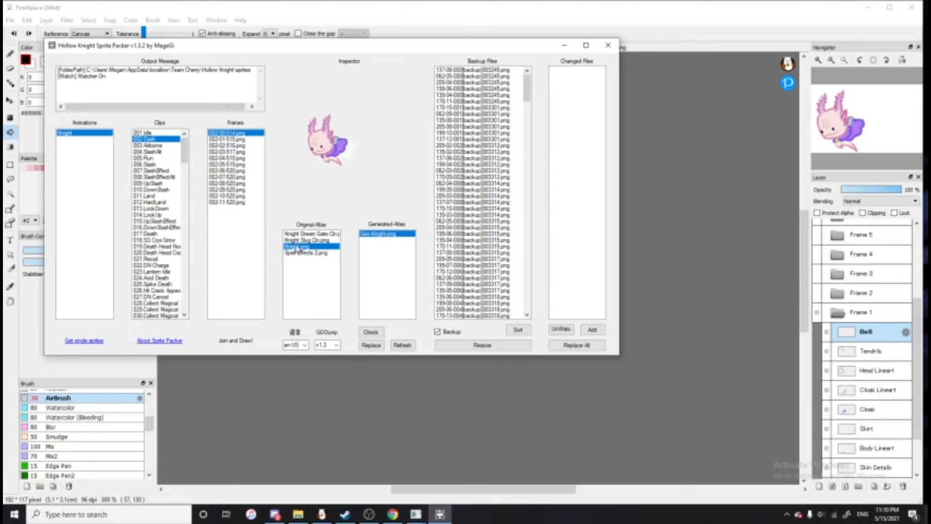
left_click(310, 246)
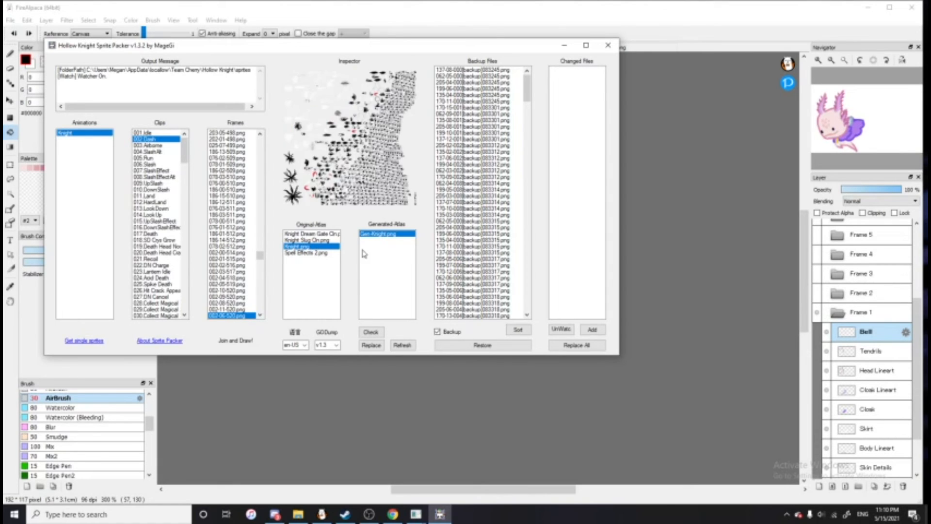
left_click(372, 333)
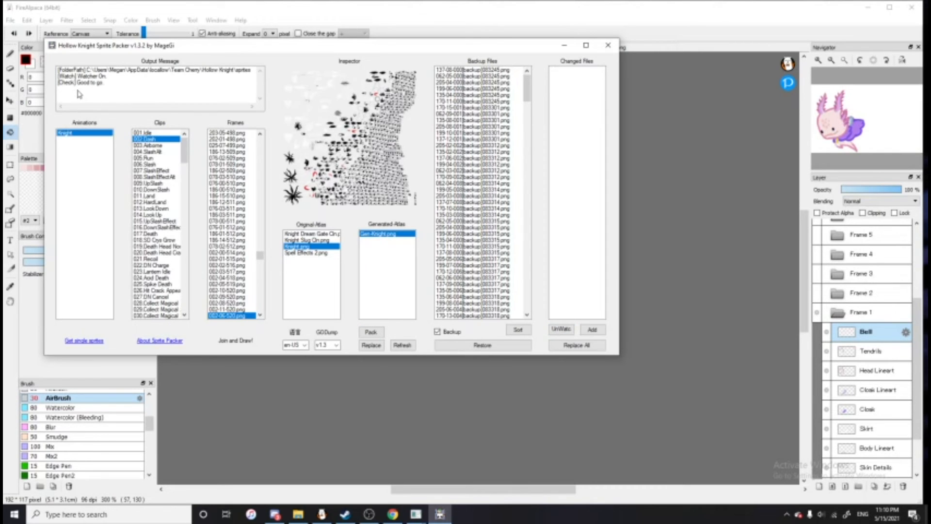
Pack the checked sprites into a generated atlas for Knight.png
left_click(378, 334)
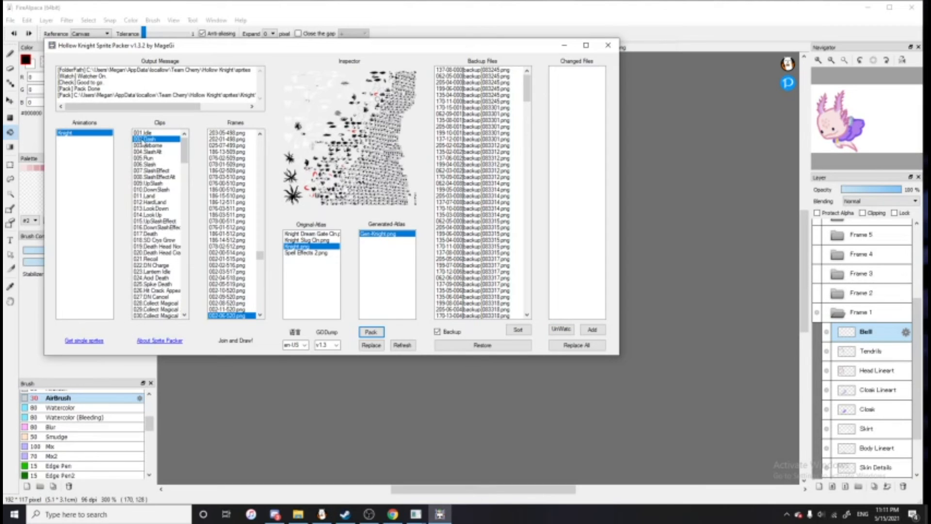
Try to replace the 002.Dash frames 002-00-514.png, 002-01-515.png and 002-02-516.png one after another, viewing each frame
left_click(229, 133)
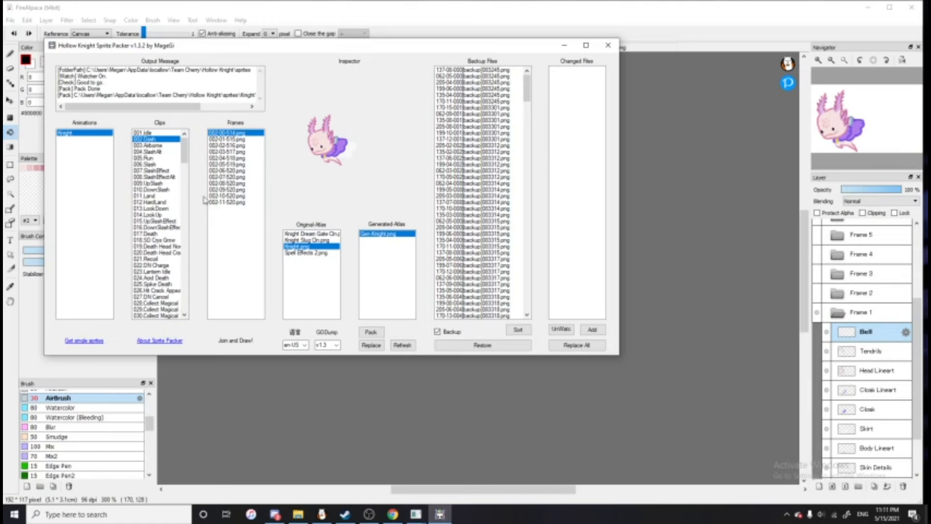
left_click(370, 345)
left_click(243, 140)
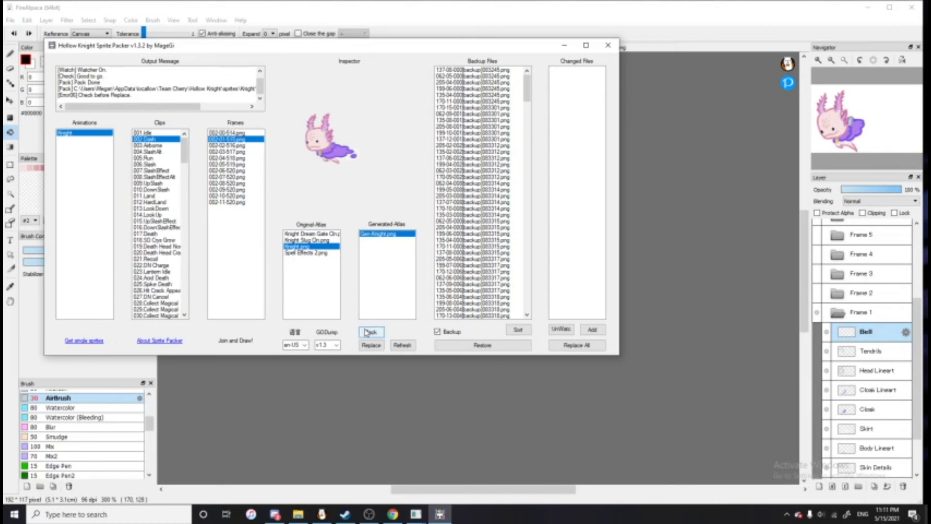
left_click(369, 345)
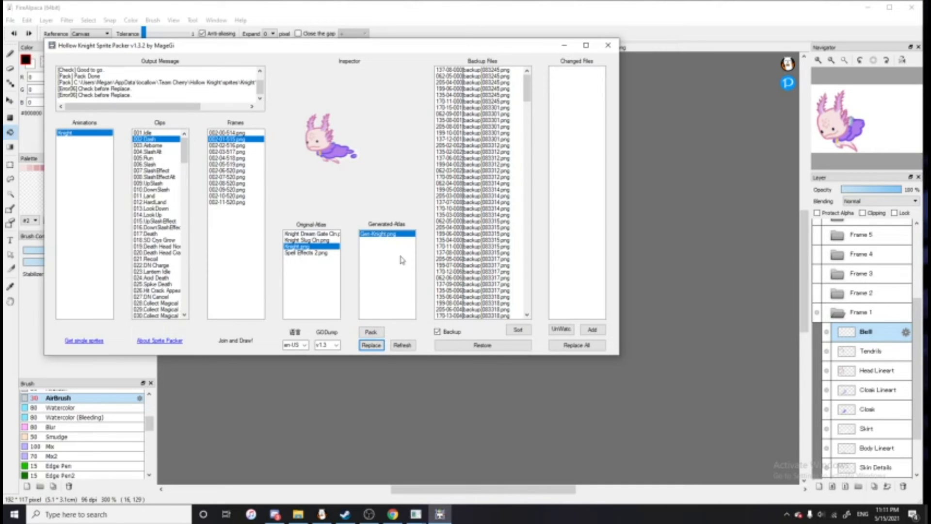
left_click(228, 145)
left_click(371, 344)
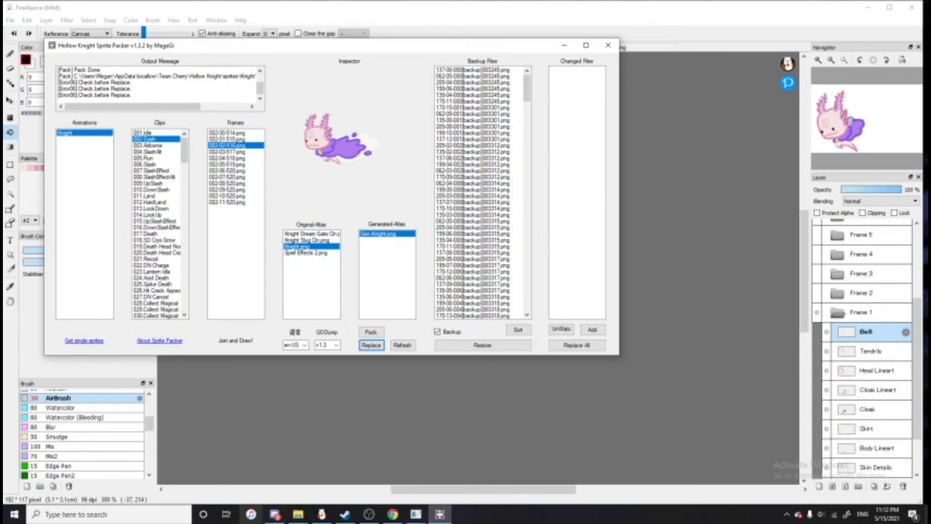
Switch to File Explorer and open the 0.Atlases folder inside Hollow Knight's sprites\Knight folder
left_click(308, 512)
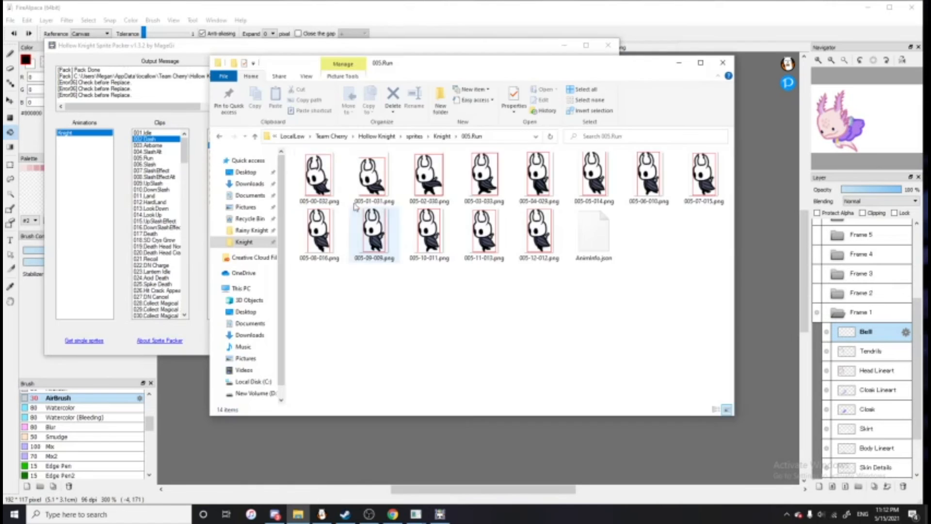
left_click(388, 138)
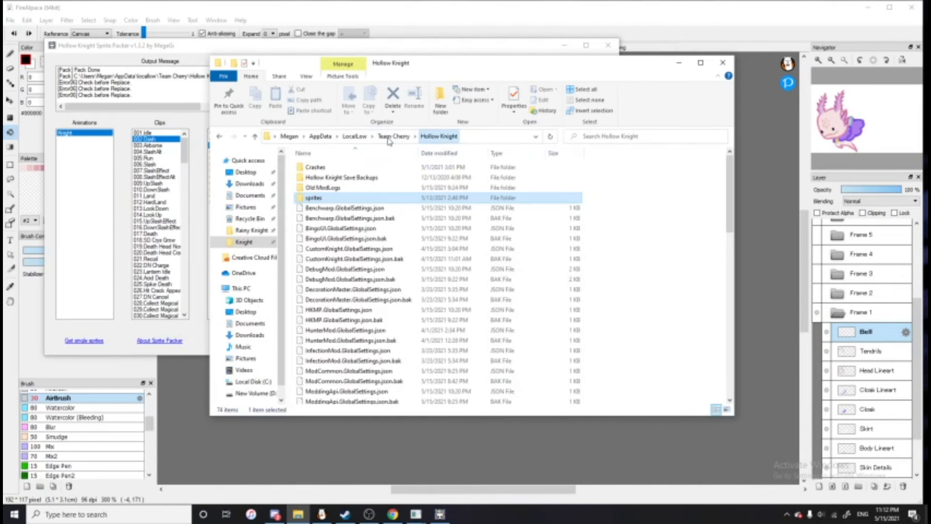
double_click(361, 198)
double_click(320, 168)
double_click(320, 169)
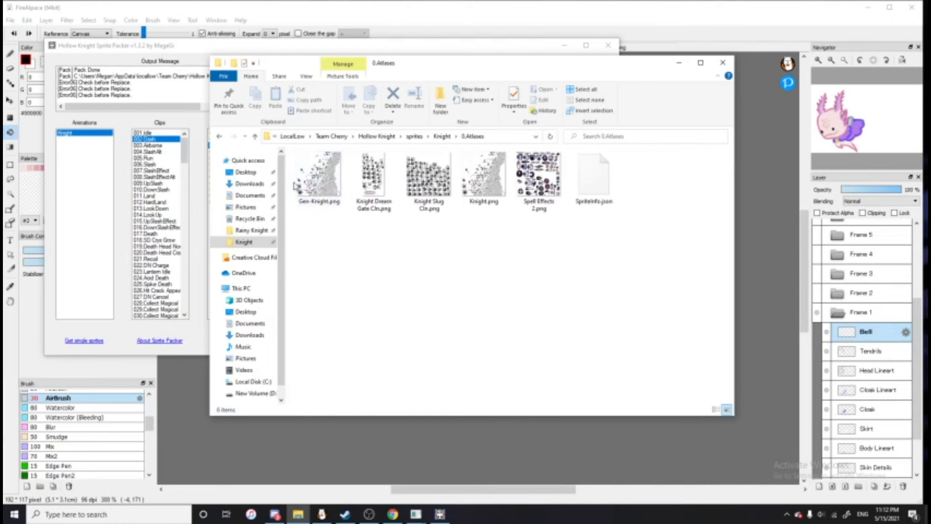
Open Gen-Knight.png in Photos and examine the packed sprites up close
double_click(326, 182)
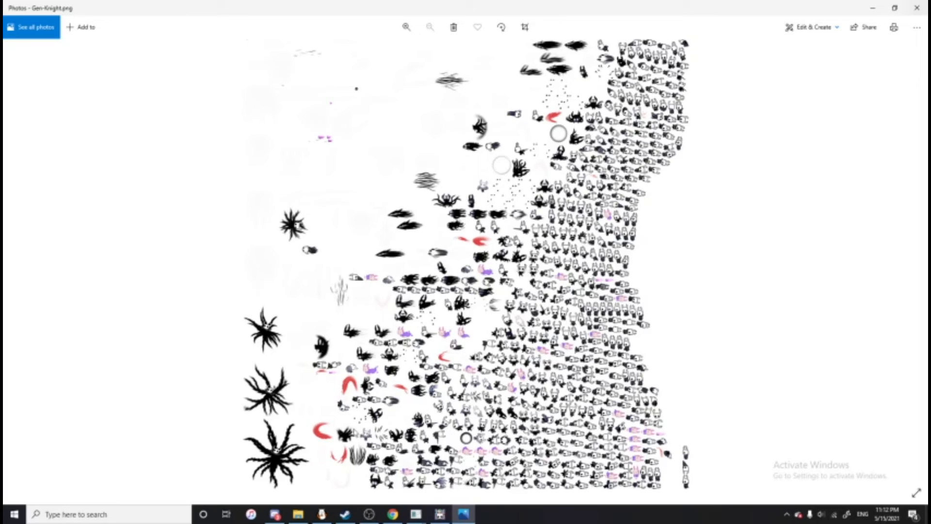
left_click(411, 28)
left_click(410, 27)
left_click(411, 27)
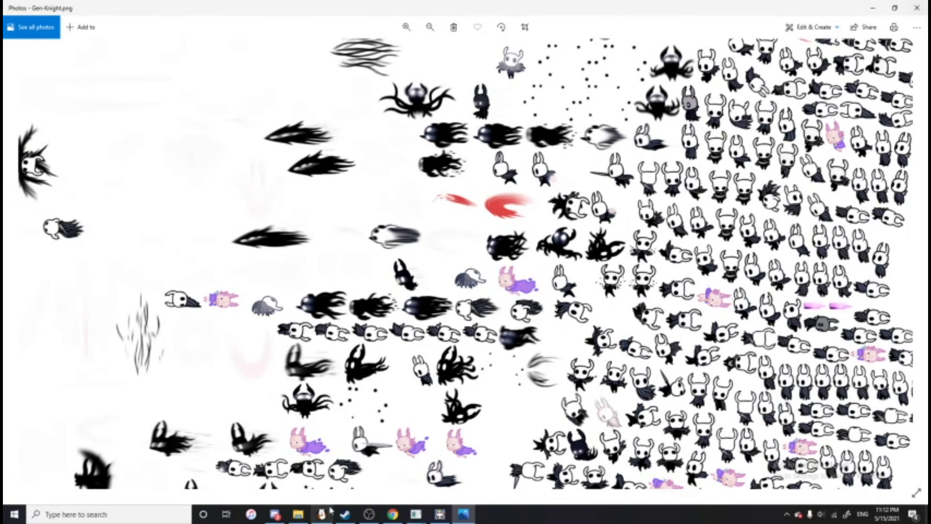
Return to the 0.Atlases folder in File Explorer and copy Gen-Knight.png
left_click(297, 514)
right_click(320, 168)
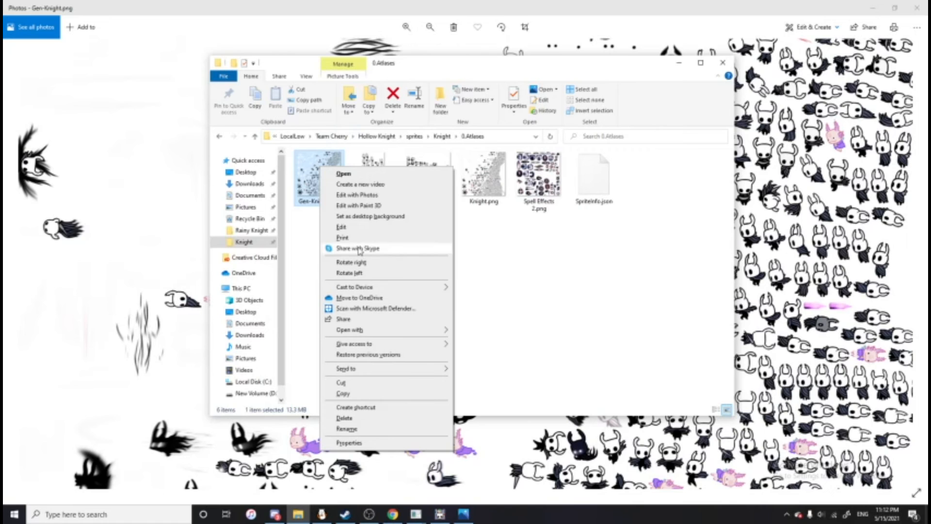
left_click(342, 393)
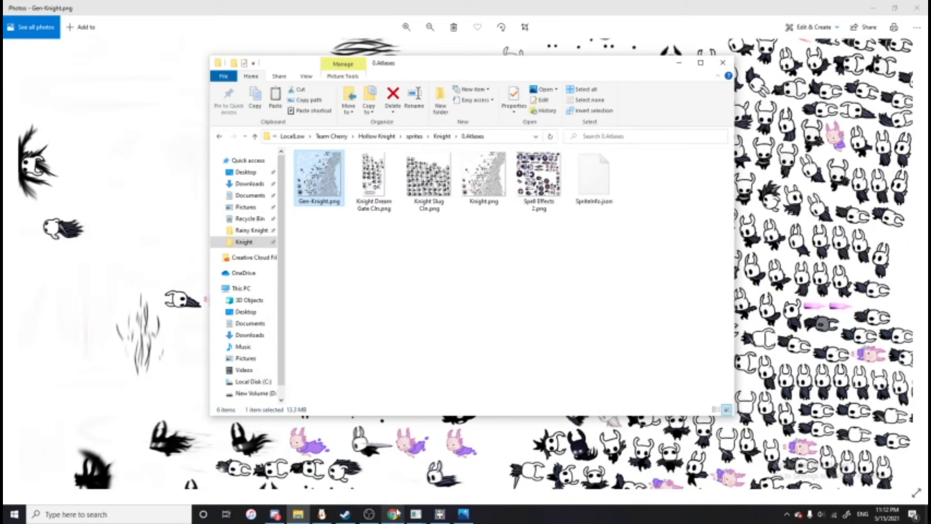
Switch to Steam, browse Hollow Knight's local files and bring up the game's installation folder
left_click(344, 514)
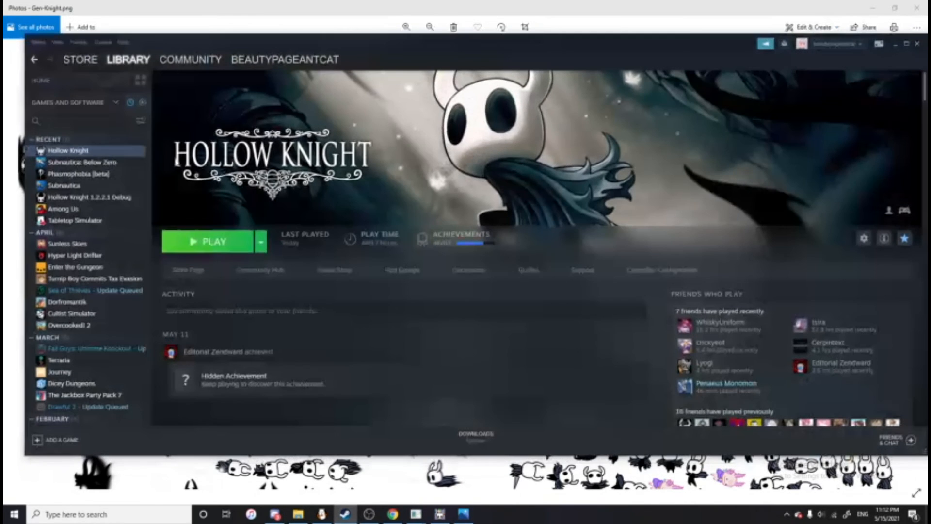
right_click(87, 151)
mouse_move(111, 196)
left_click(208, 227)
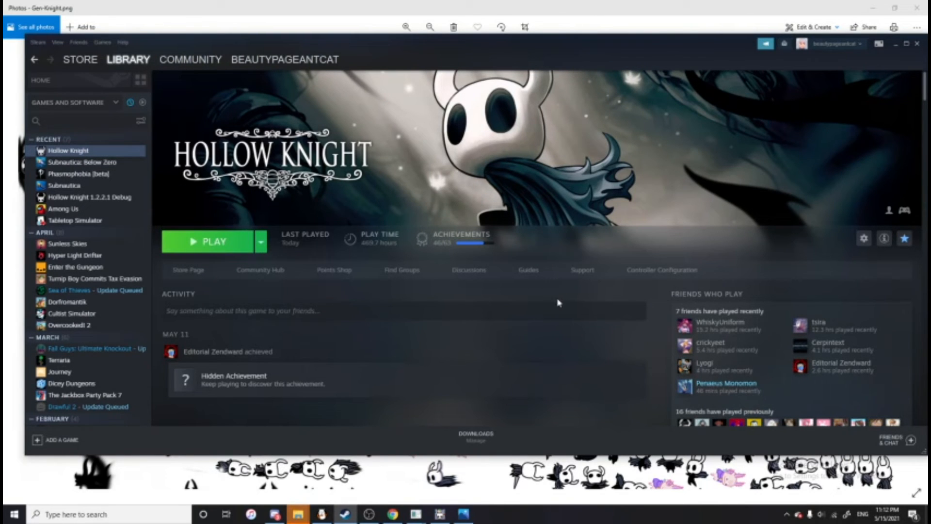
mouse_move(297, 514)
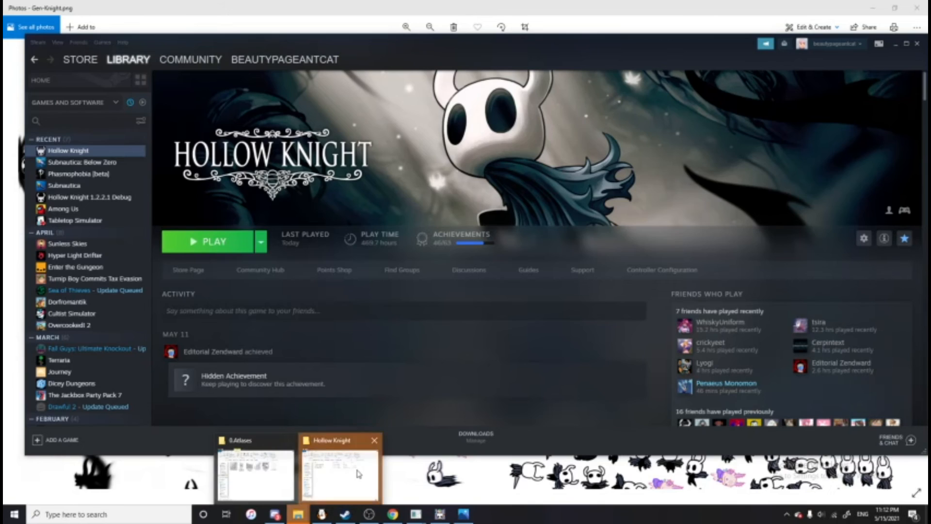
left_click(359, 473)
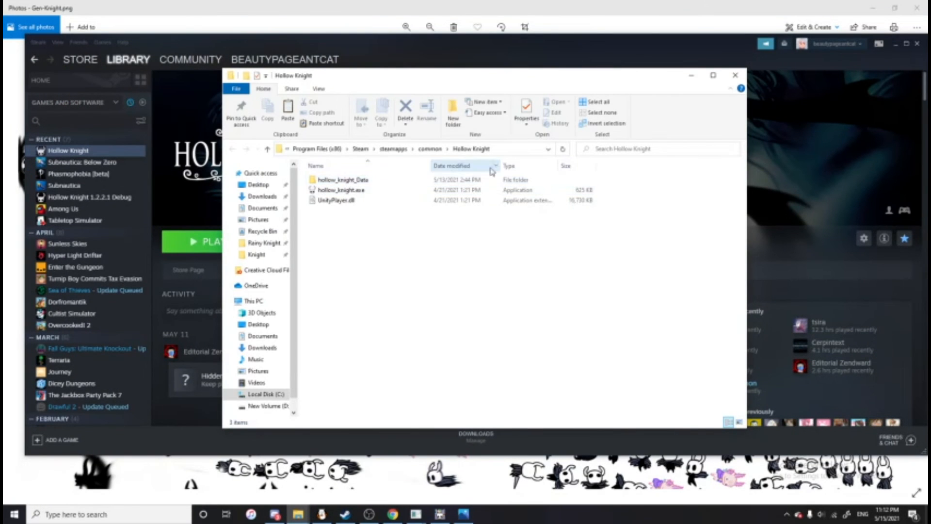
Go into hollow_knight_Data\Managed\mods\CustomKnight and open the Axolotl Knight skin folder
double_click(382, 185)
double_click(359, 180)
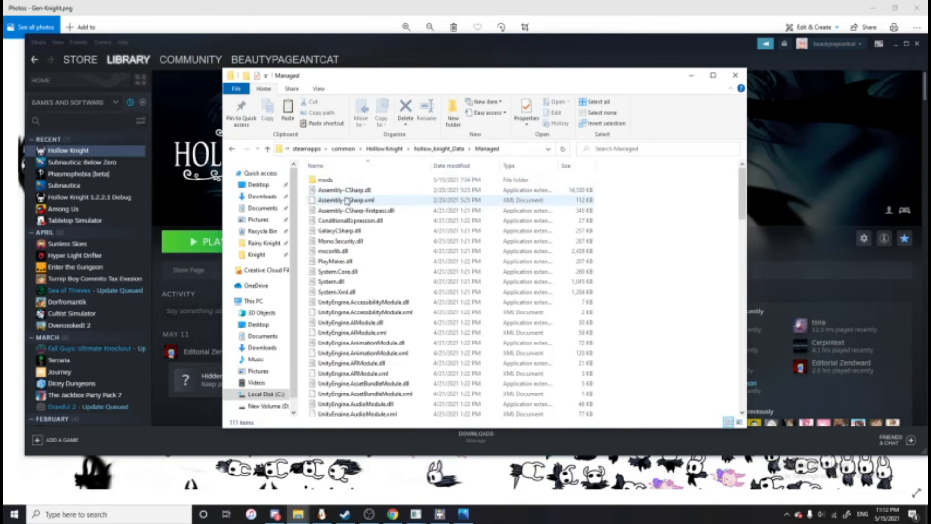
double_click(335, 180)
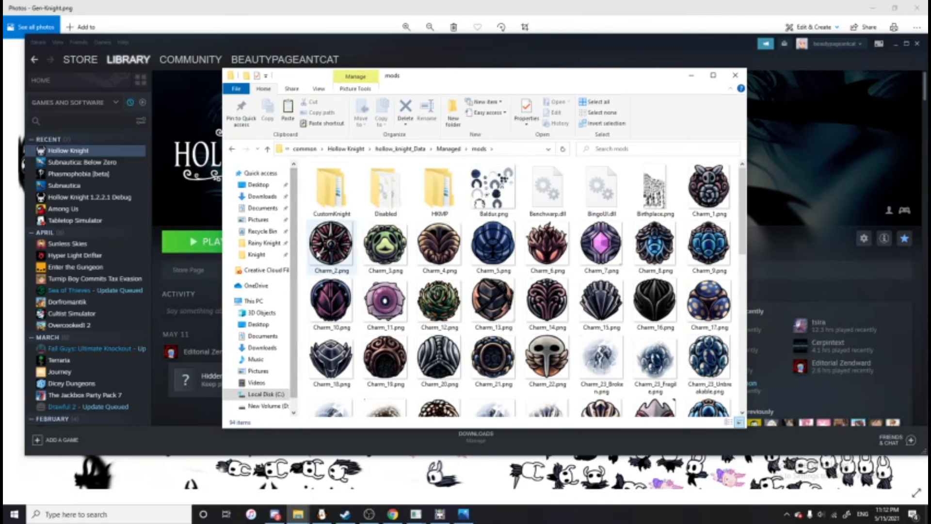
double_click(338, 190)
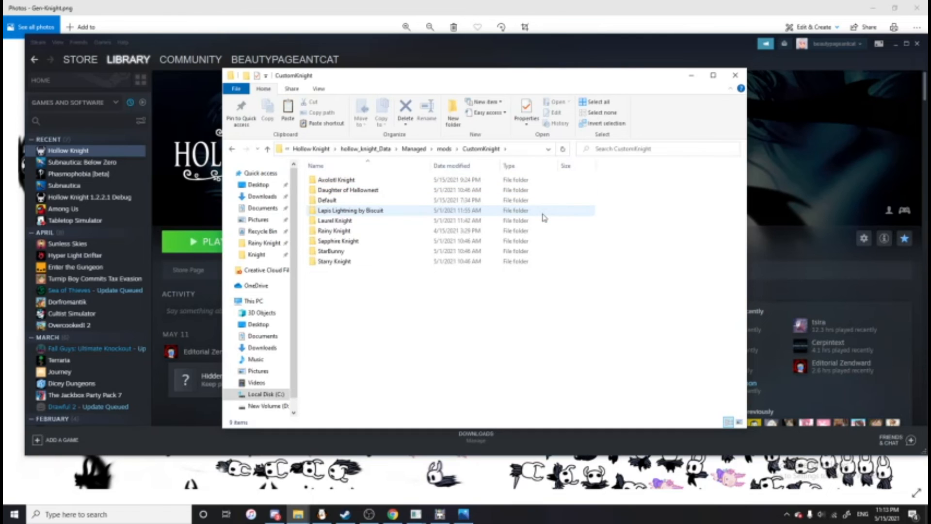
double_click(324, 181)
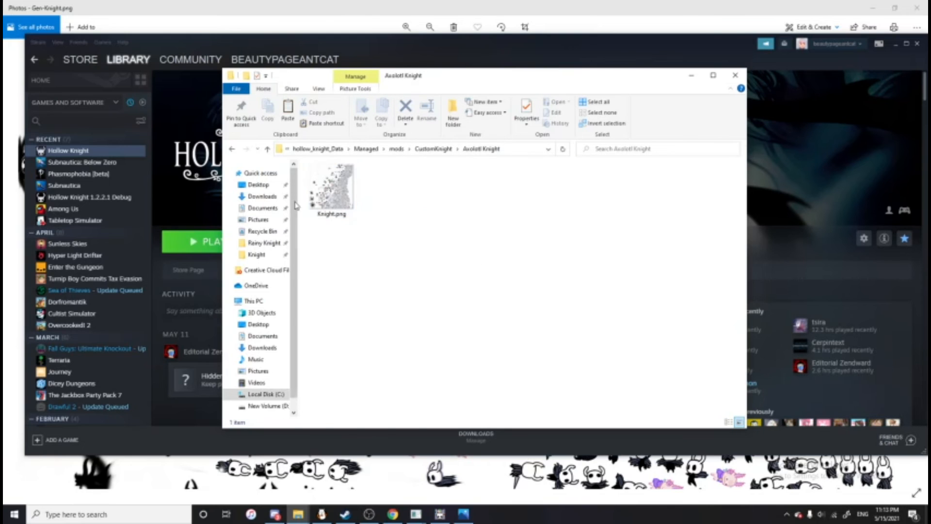
Paste the copied Gen-Knight.png into the Axolotl Knight folder
right_click(384, 191)
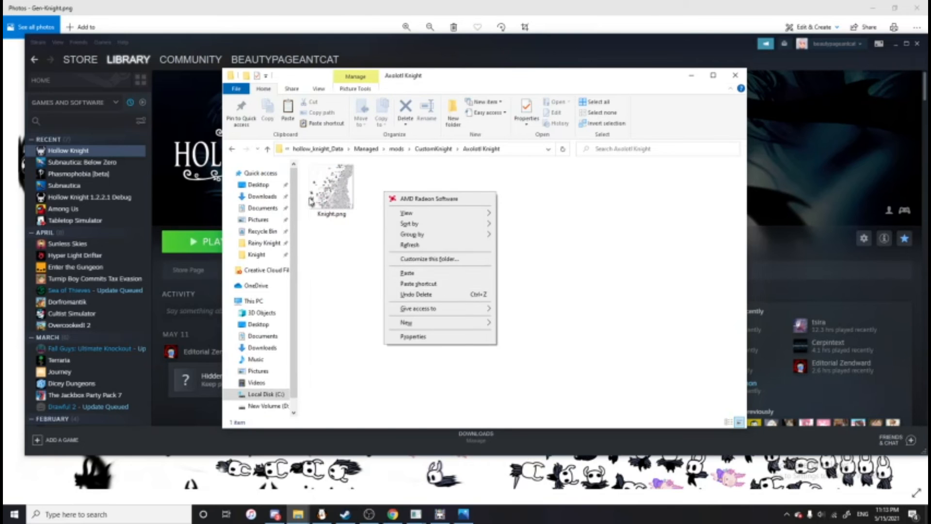
left_click(312, 201)
right_click(398, 209)
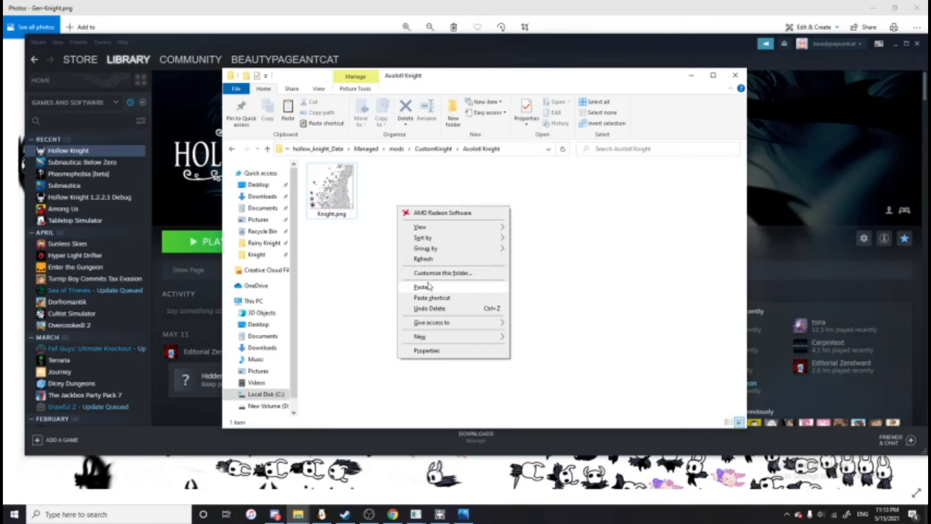
left_click(429, 286)
Delete the old Knight.png from the Axolotl Knight folder
left_click(382, 218)
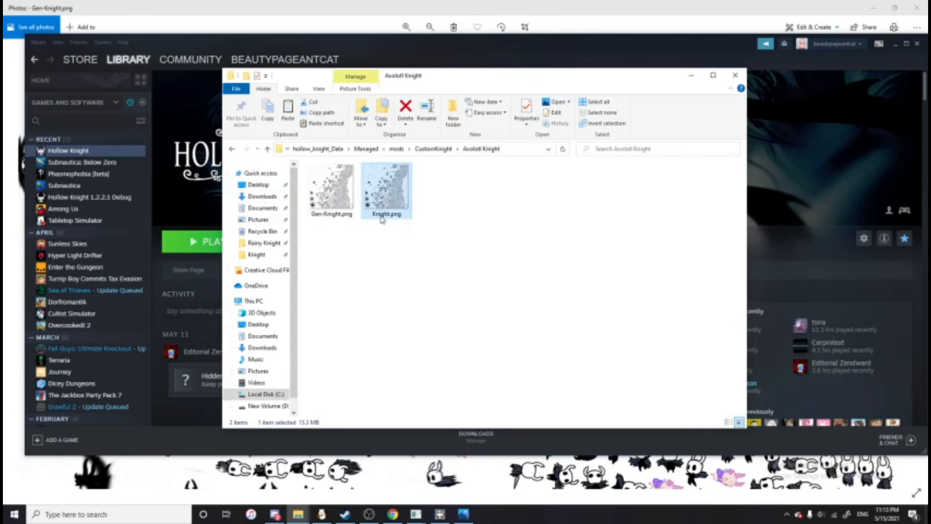
right_click(388, 208)
left_click(427, 441)
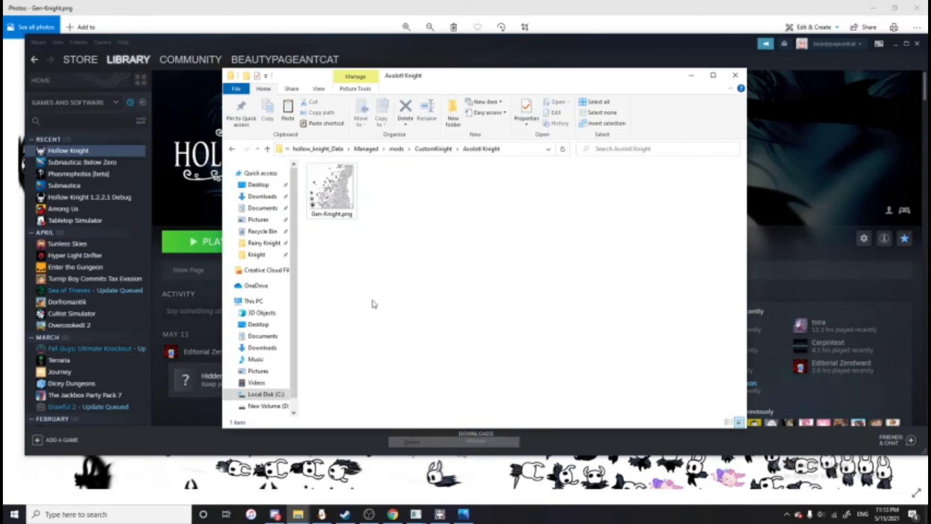
Rename Gen-Knight.png in the Axolotl Knight folder to Knight.png
left_click(325, 219)
left_click(325, 217)
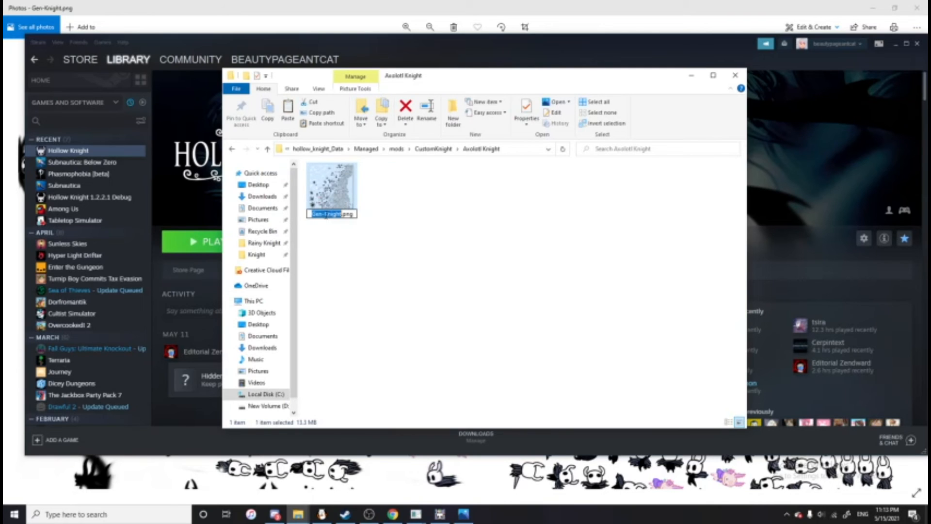
left_click(326, 214)
key("BackSpace")
key("Return")
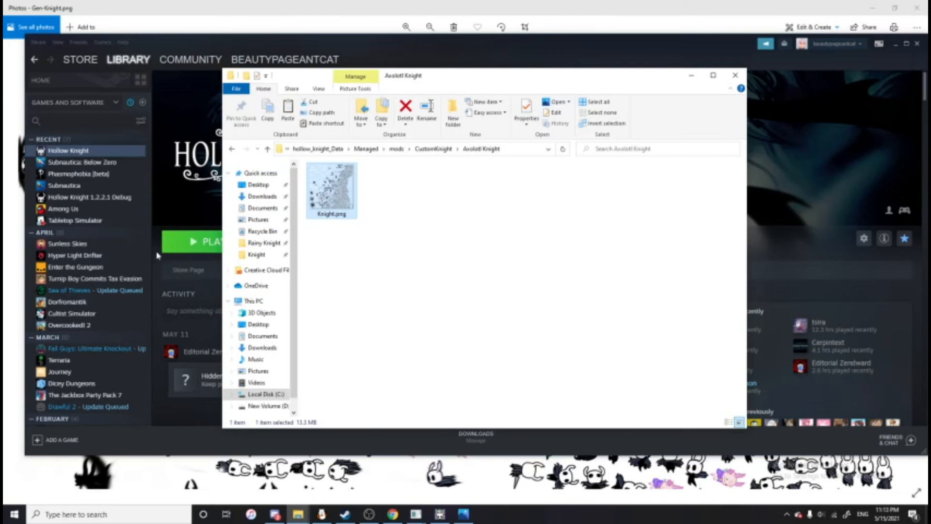
Launch Hollow Knight from Steam and load the Greenpath save in slot 1
left_click(193, 243)
left_click(193, 243)
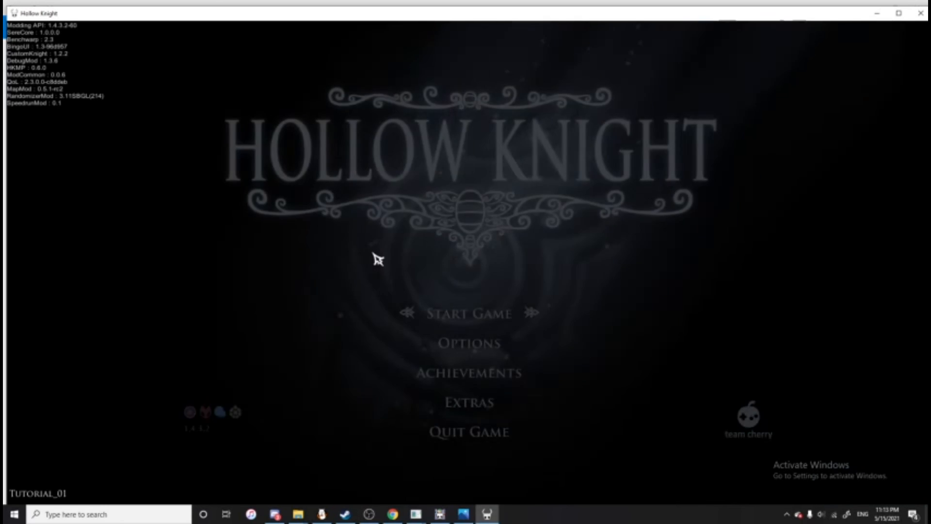
left_click(467, 313)
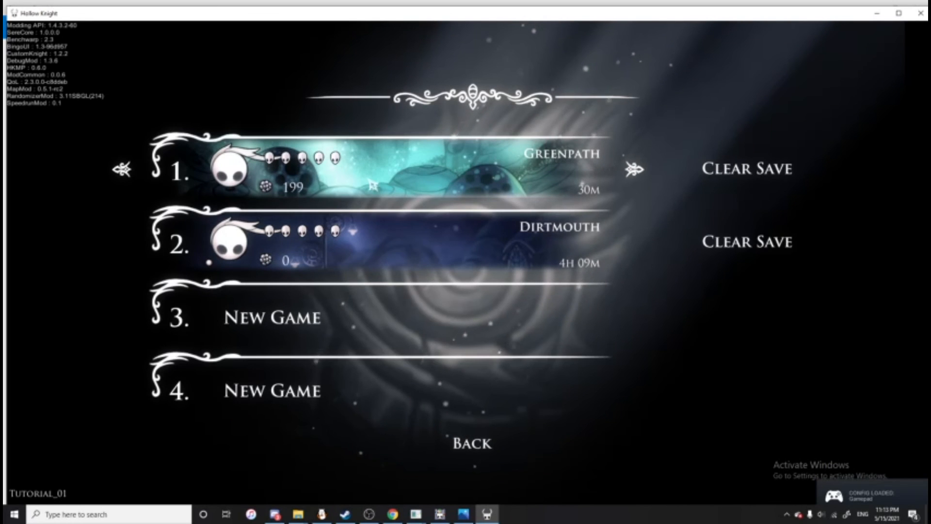
left_click(398, 173)
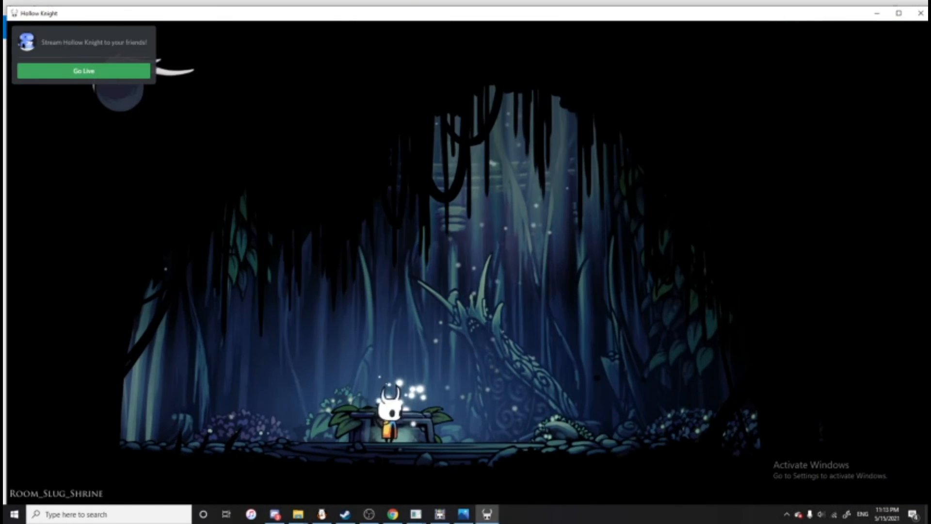
Pause the game, change the skin to Axolotl Knight and resume play
key("Escape")
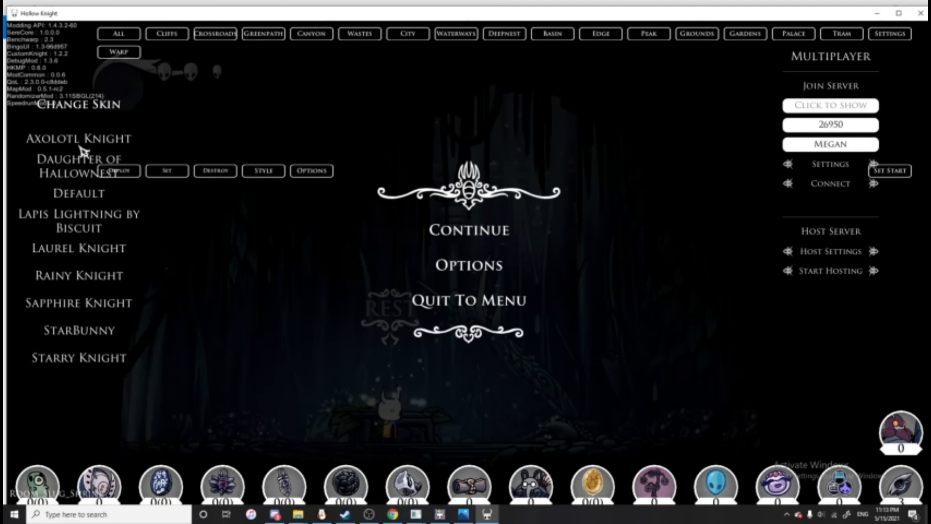
left_click(81, 142)
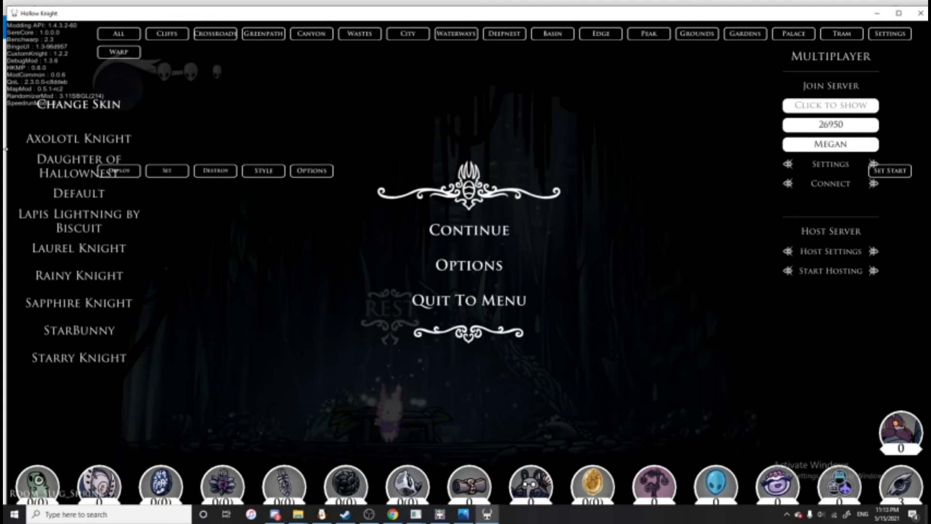
key("Escape")
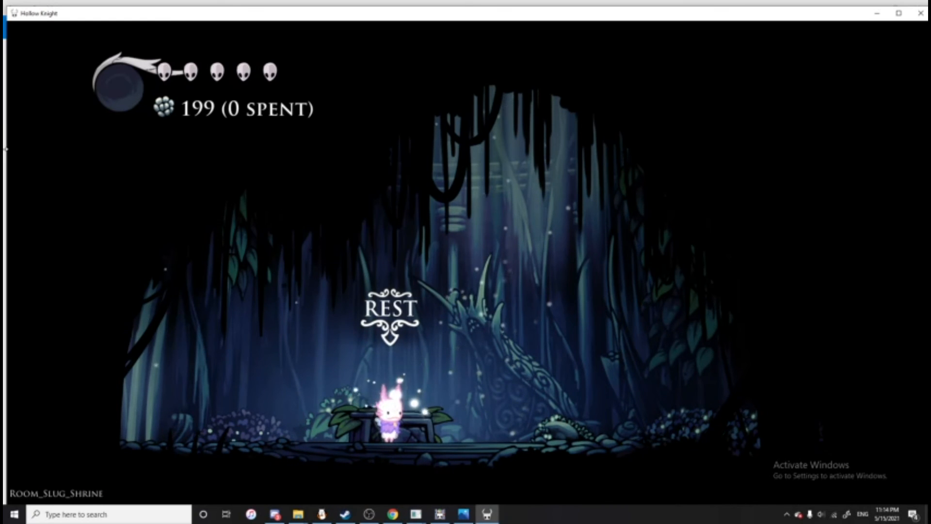
Test the Axolotl Knight skin in play by walking both ways, jumping and dashing near the bench
key("Right")
key("Left")
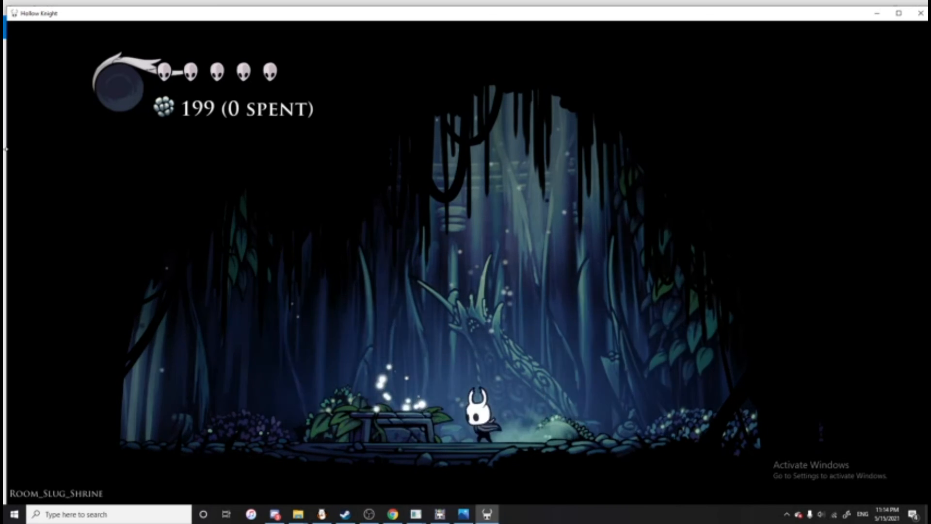
key("Right")
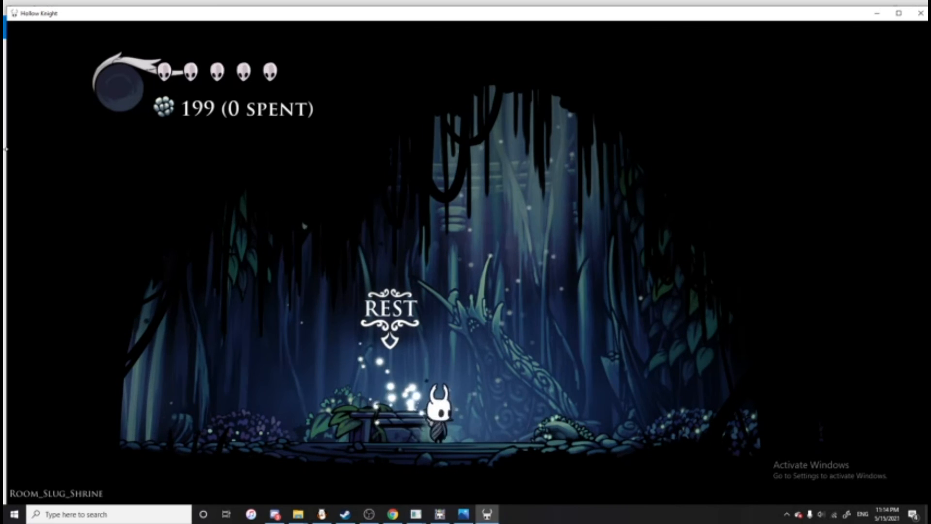
key("z")
key("z")
key("c")
key("Left")
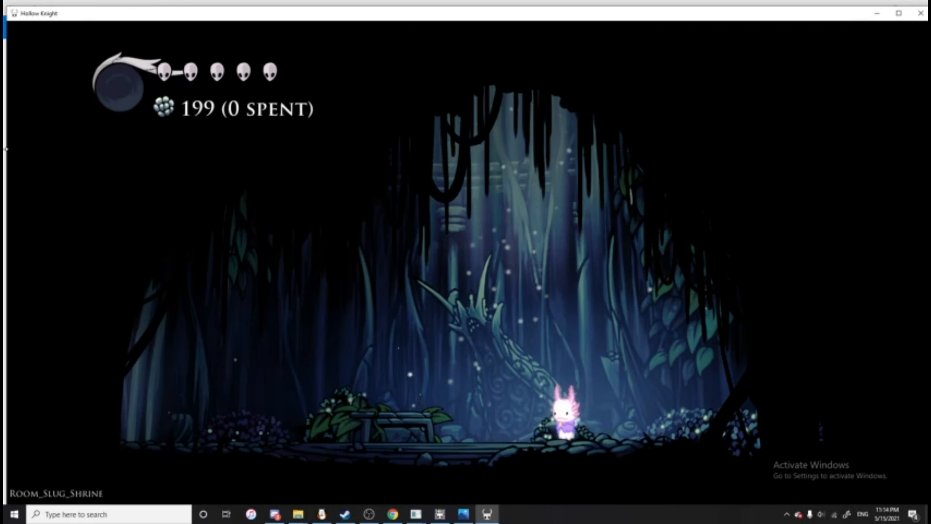
Pause the game and warp to the Ancestral Mound bench in the Crossroads
key("Escape")
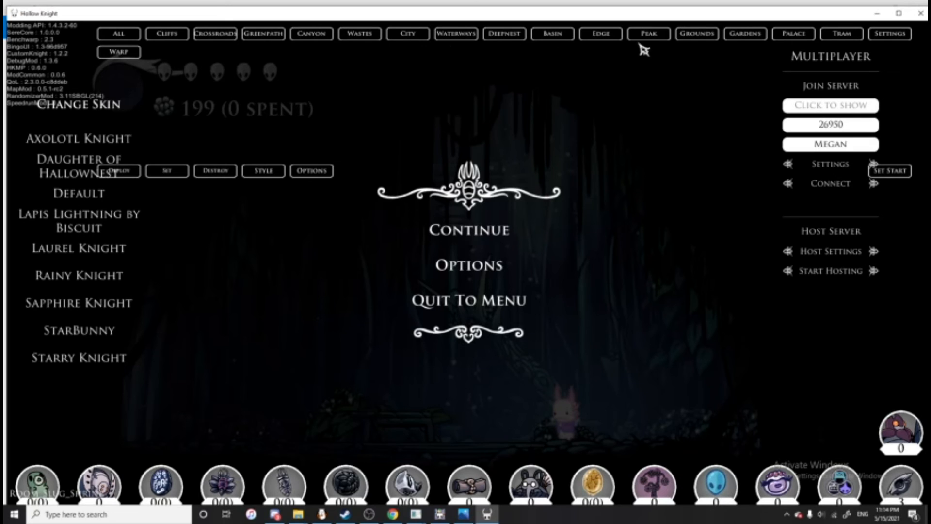
left_click(651, 34)
left_click(552, 35)
left_click(516, 38)
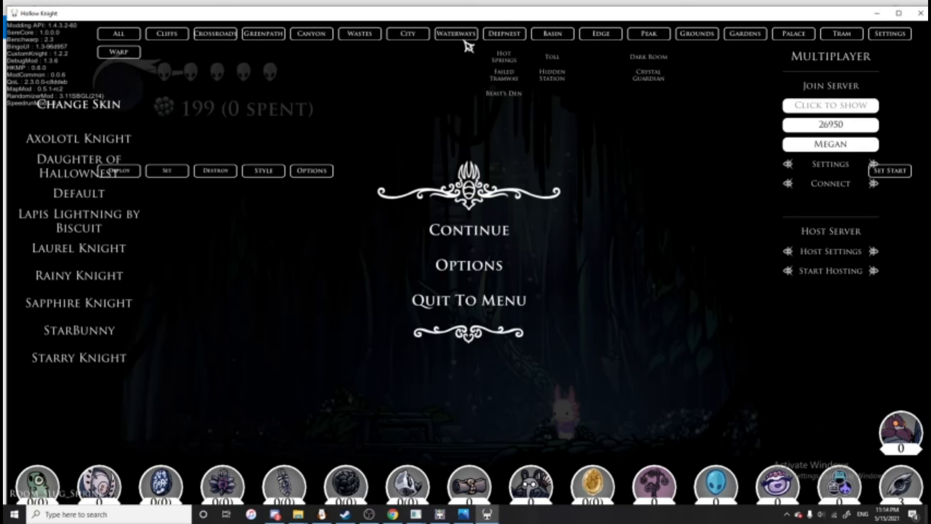
left_click(210, 37)
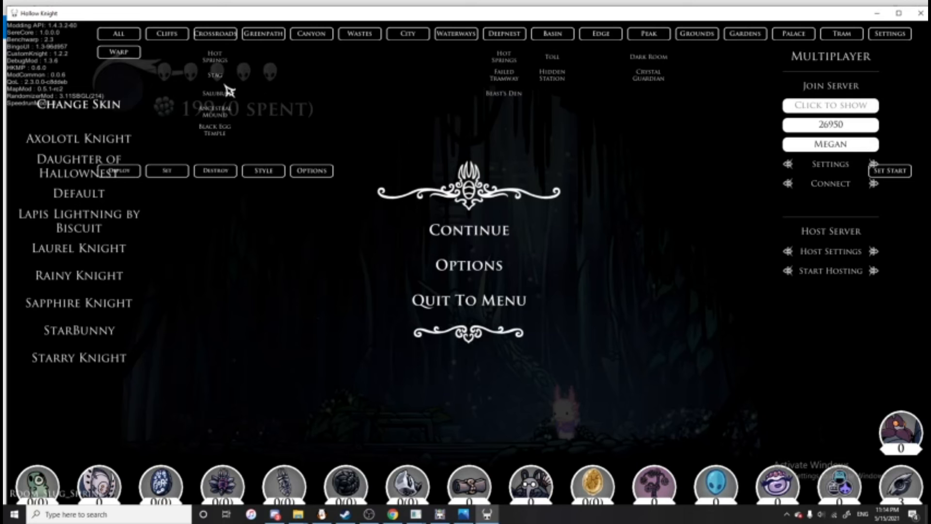
left_click(219, 115)
left_click(133, 53)
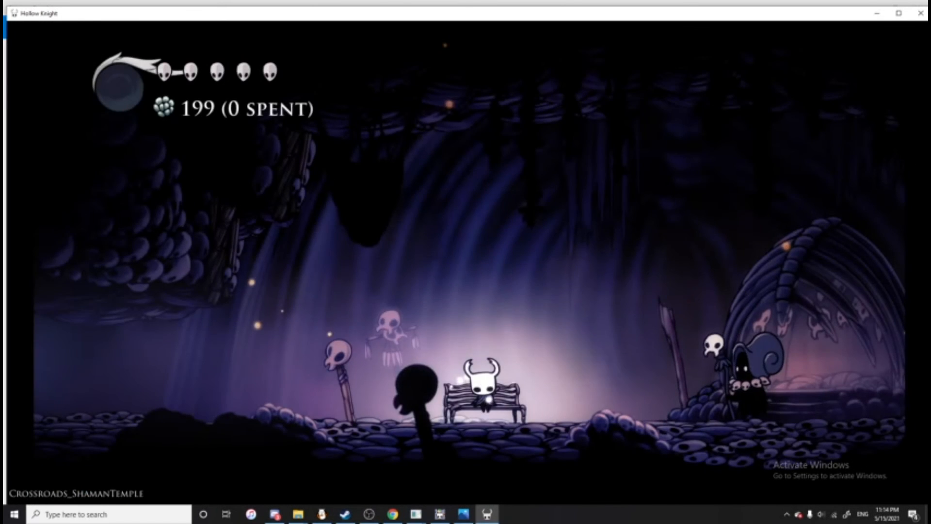
Pause the game, bring up the debug menu and give the knight all skills
key("Escape")
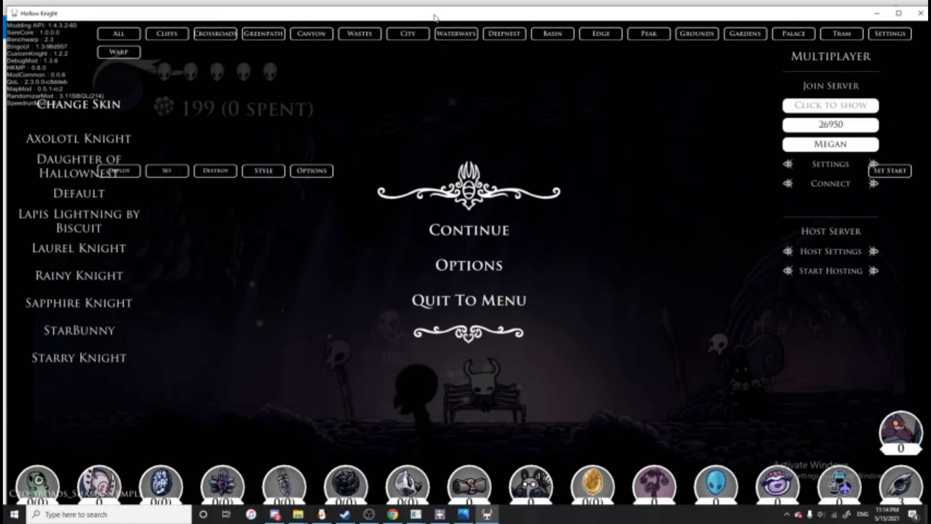
key("F1")
left_click(640, 72)
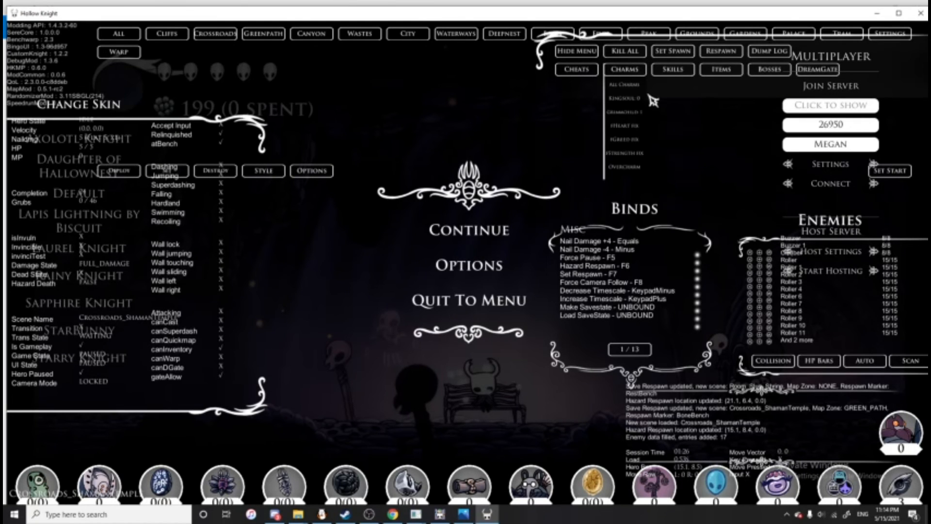
left_click(663, 71)
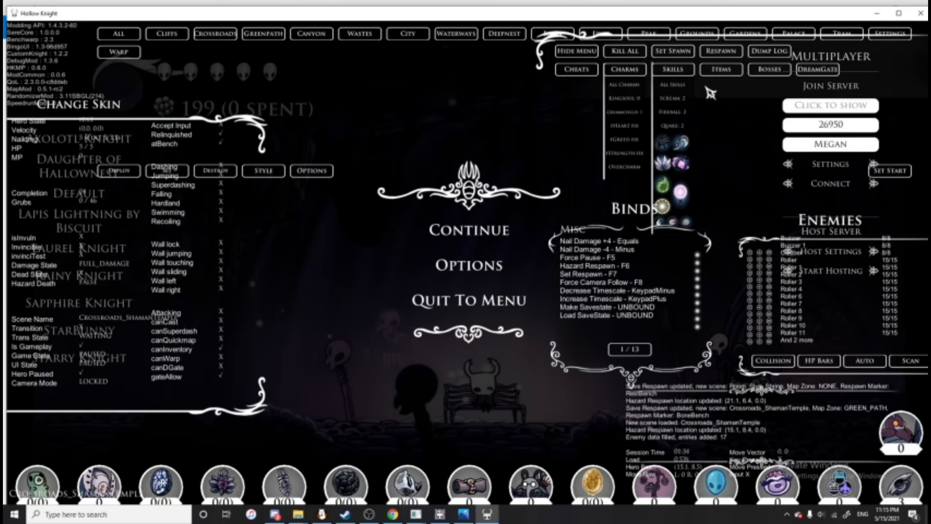
left_click(674, 85)
left_click(681, 85)
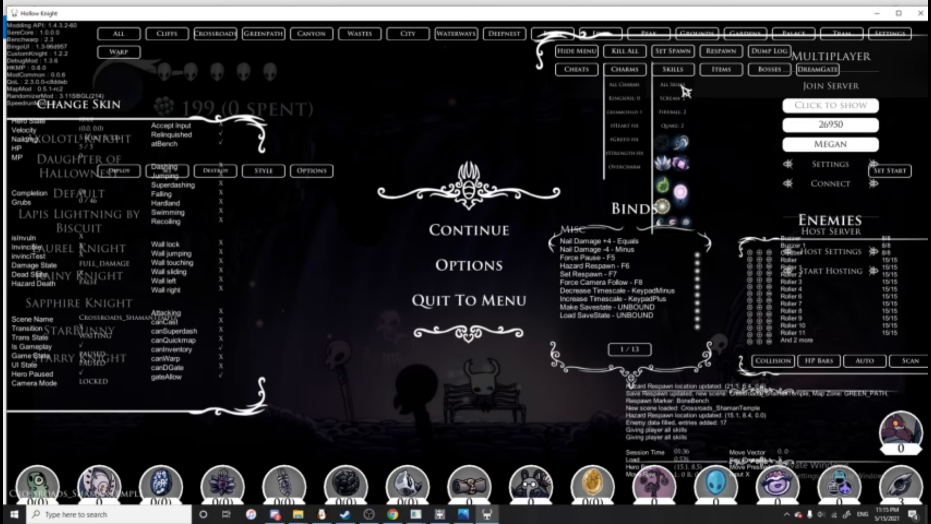
left_click(681, 86)
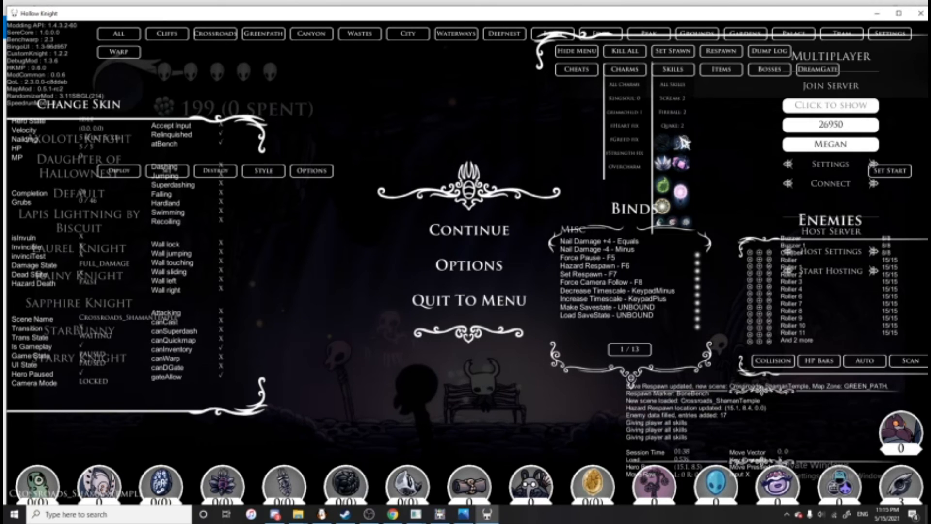
Take away Mantis Claw, both dash upgrades, Monarch Wings, Crystal Heart, Isma's Tear, both Dream Nail upgrades and Dream Gate
left_click(682, 141)
left_click(667, 166)
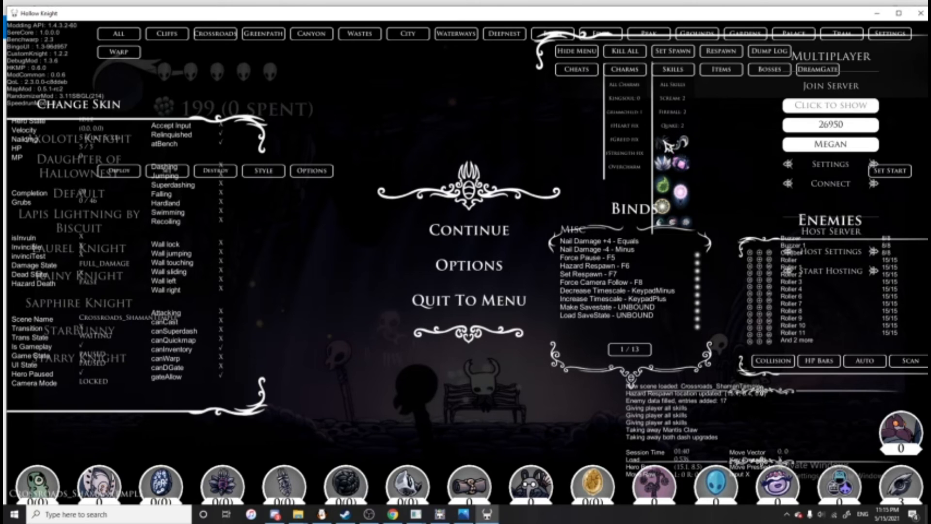
left_click(664, 165)
left_click(679, 165)
left_click(665, 186)
left_click(678, 193)
left_click(664, 207)
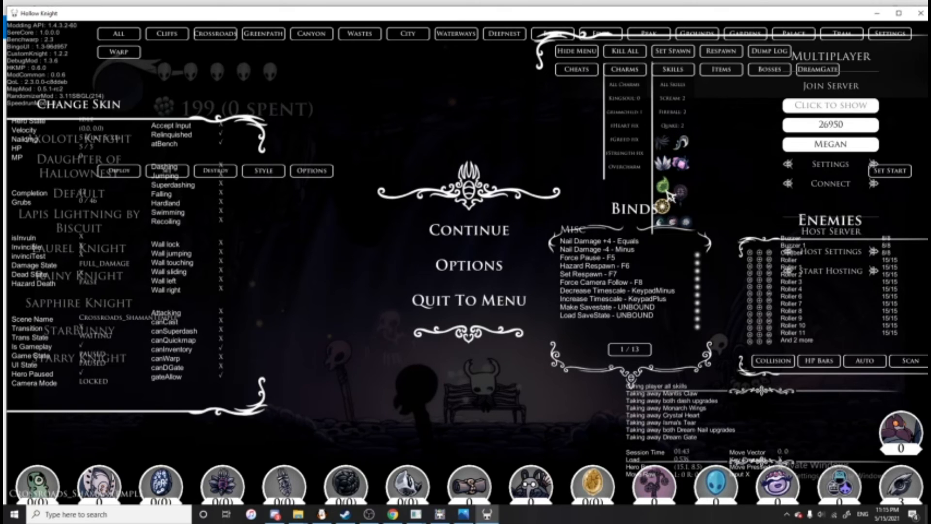
Set the Scream, Fireball and Quake spells to 0 and warp back to the bench
left_click(680, 112)
left_click(678, 122)
left_click(134, 54)
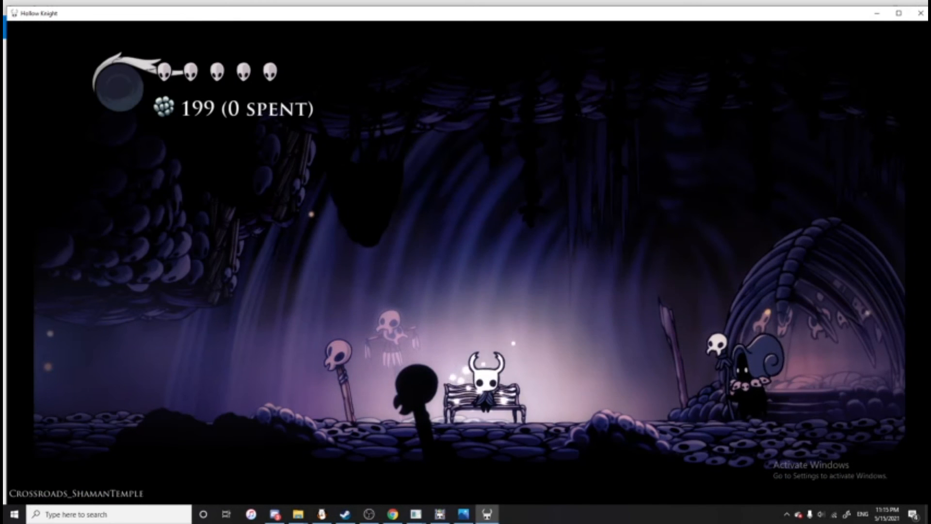
Leave the bench and walk the knight both ways between it and the shaman, trying to talk to him
key("Right")
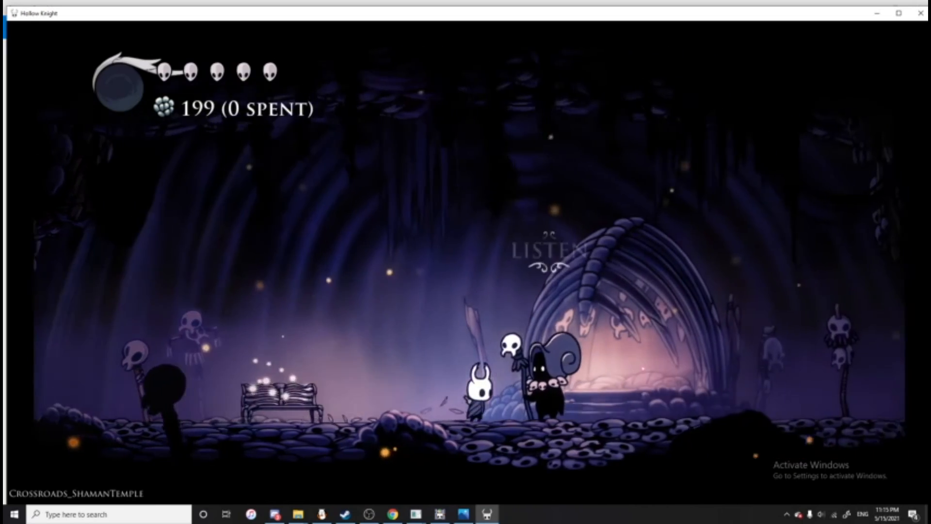
key("Up")
key("z")
key("Left")
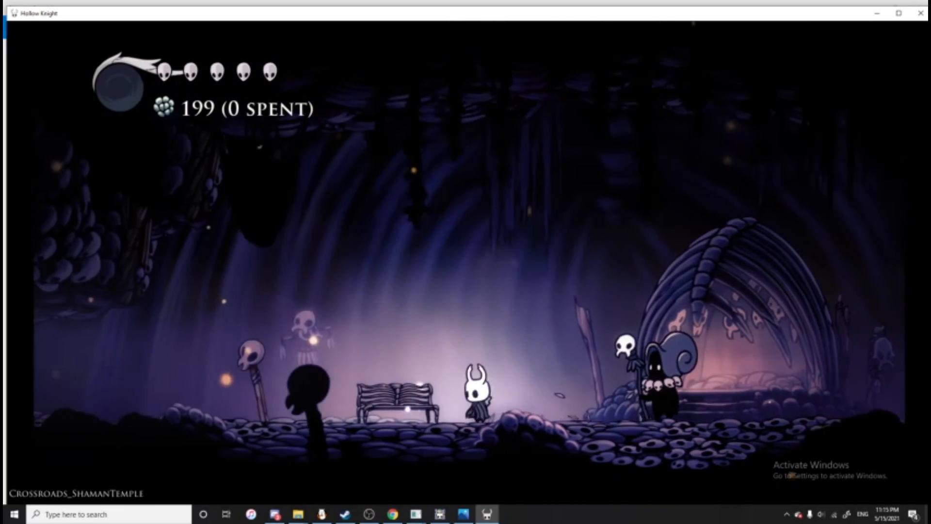
key("Right")
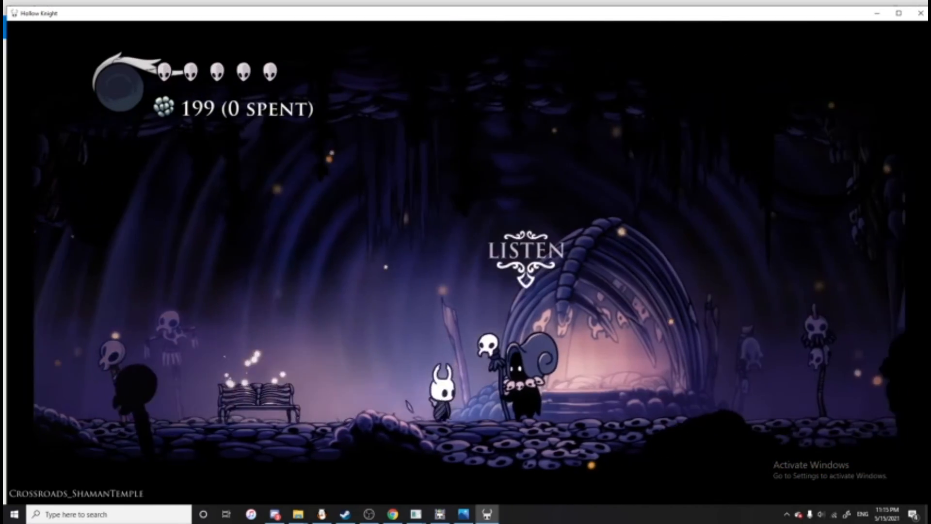
key("Left")
key("Right")
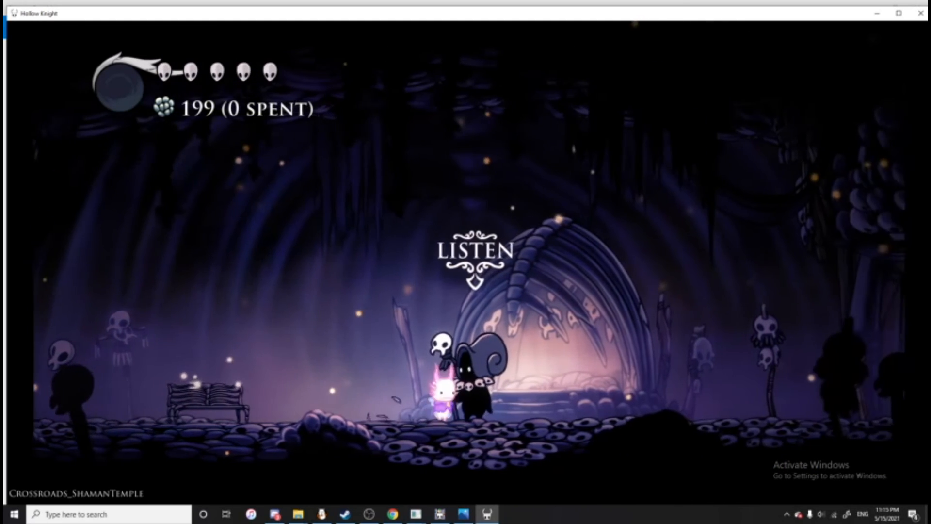
key("Left")
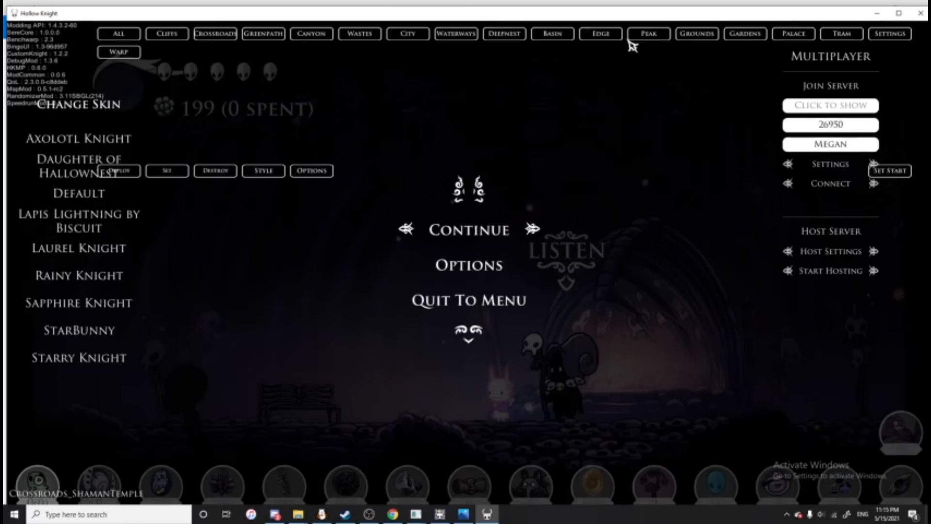
Pause the game, review the debug menu's charms, skills and cheats, close it and list all bench warp destinations
key("Escape")
left_click(638, 72)
left_click(663, 71)
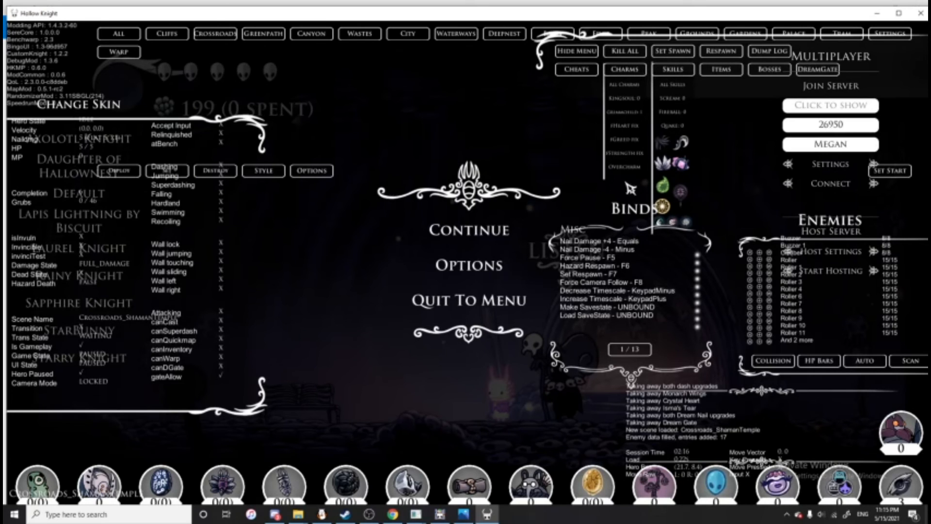
left_click(637, 72)
left_click(671, 74)
left_click(593, 72)
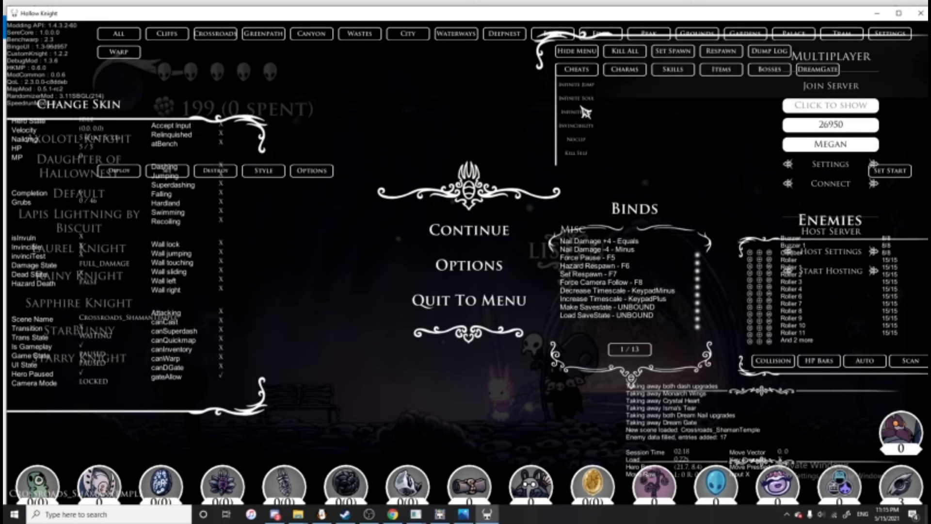
left_click(584, 74)
key("F1")
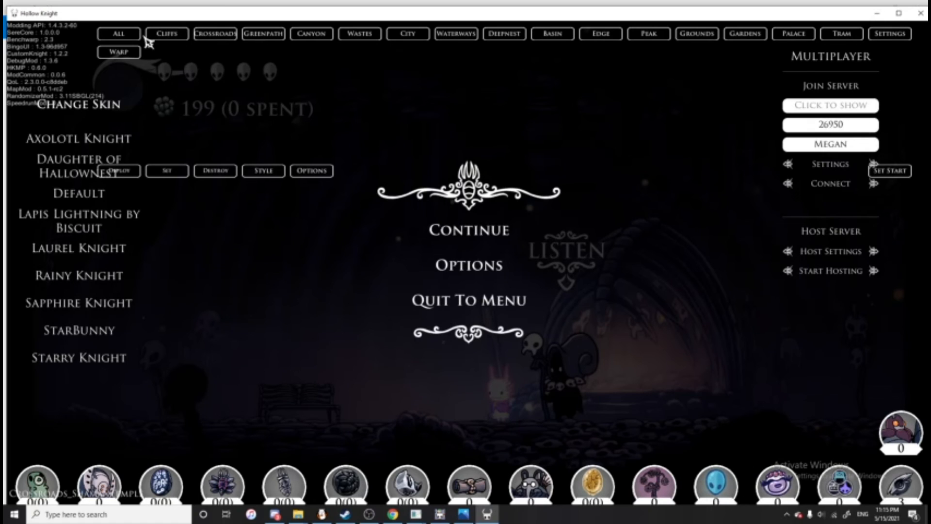
left_click(141, 37)
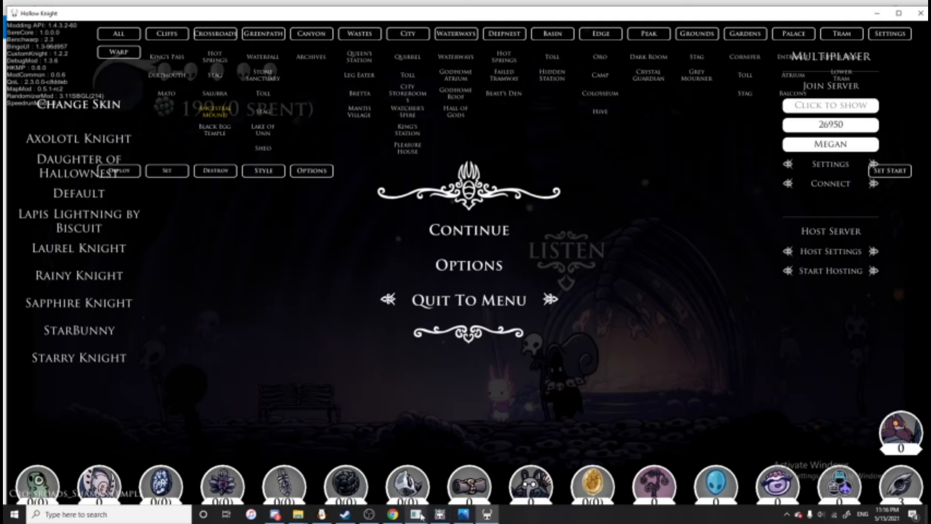
Switch to FireAlpaca and open another copy of Knight.png from the Knight sprites' 0.Atlases folder
left_click(322, 515)
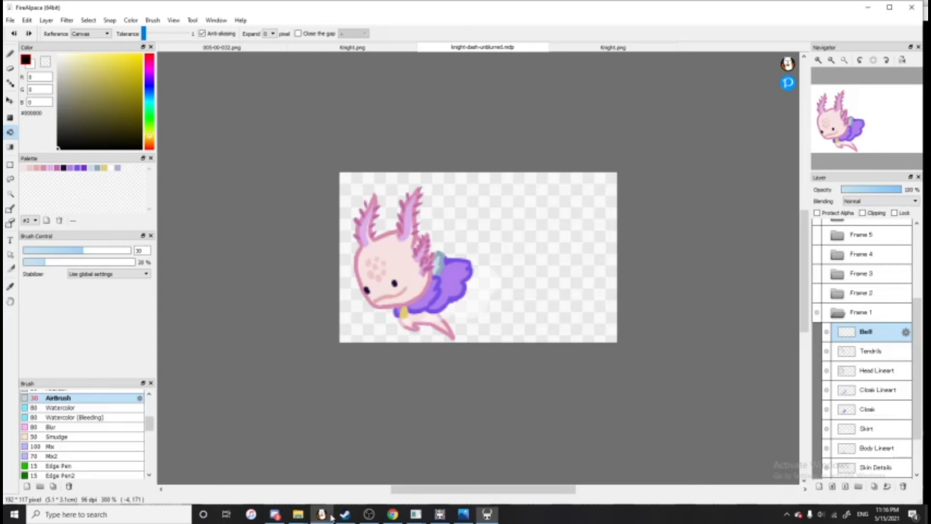
left_click(613, 47)
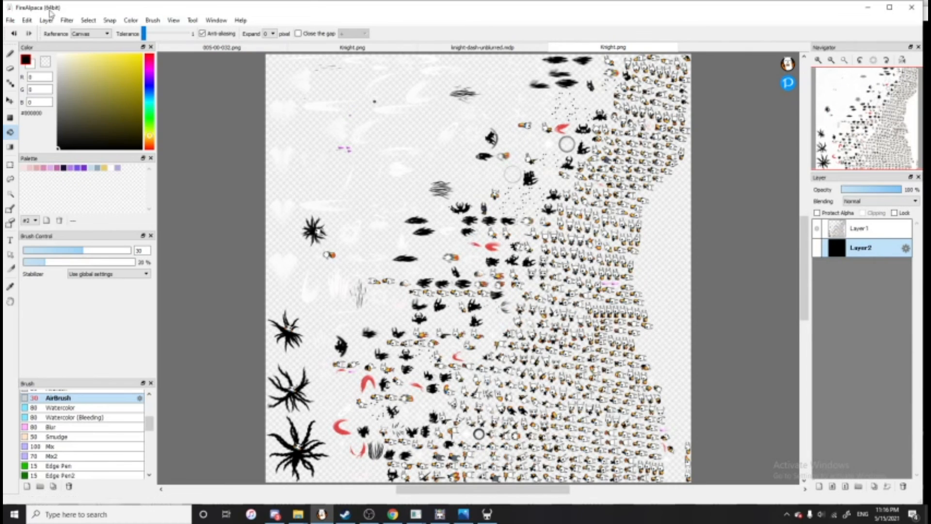
left_click(27, 20)
mouse_move(10, 20)
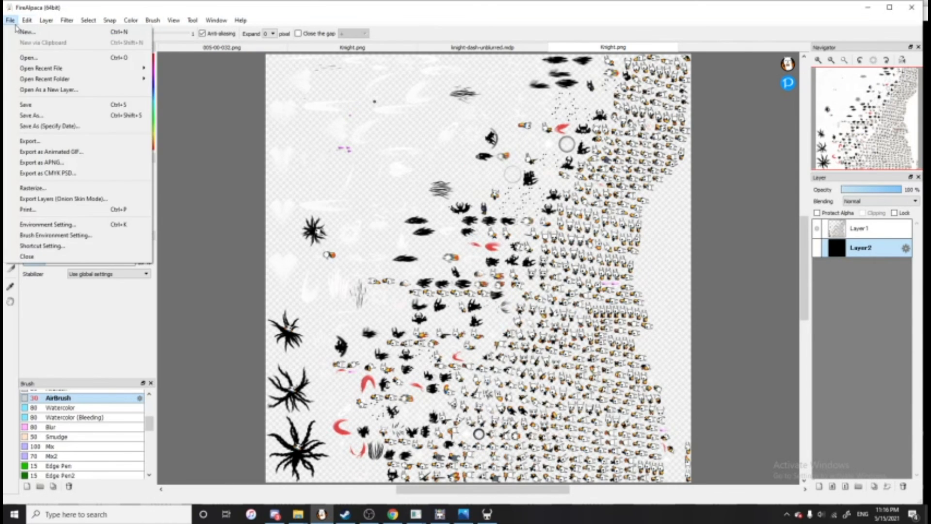
left_click(40, 59)
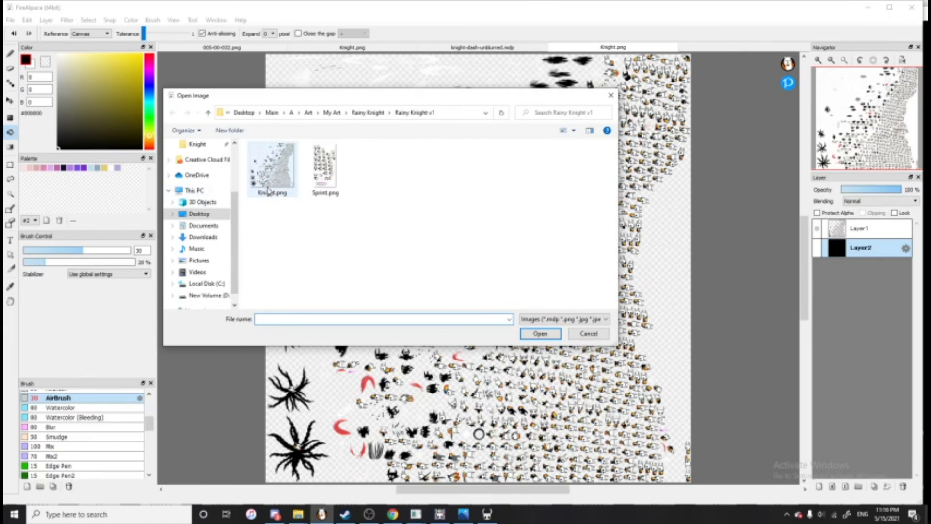
scroll(208, 194, "up", 1)
left_click(207, 182)
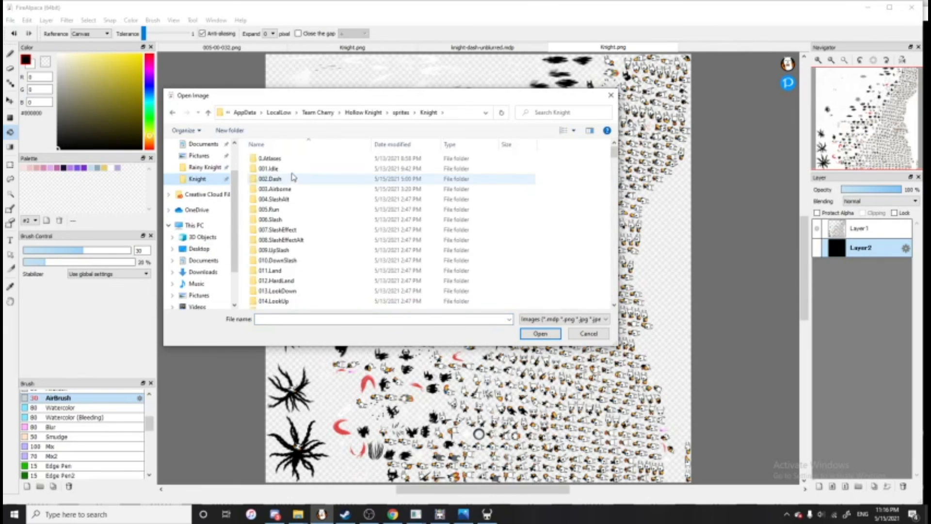
double_click(287, 159)
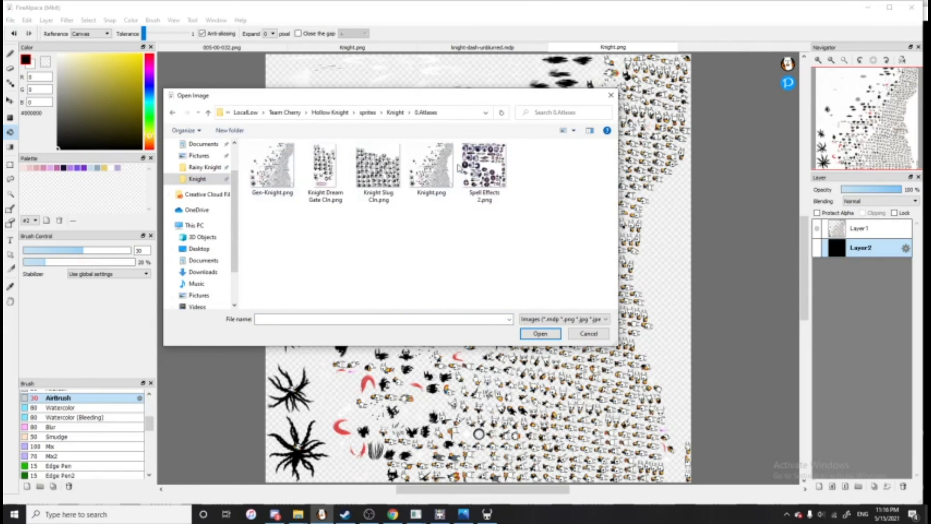
double_click(426, 168)
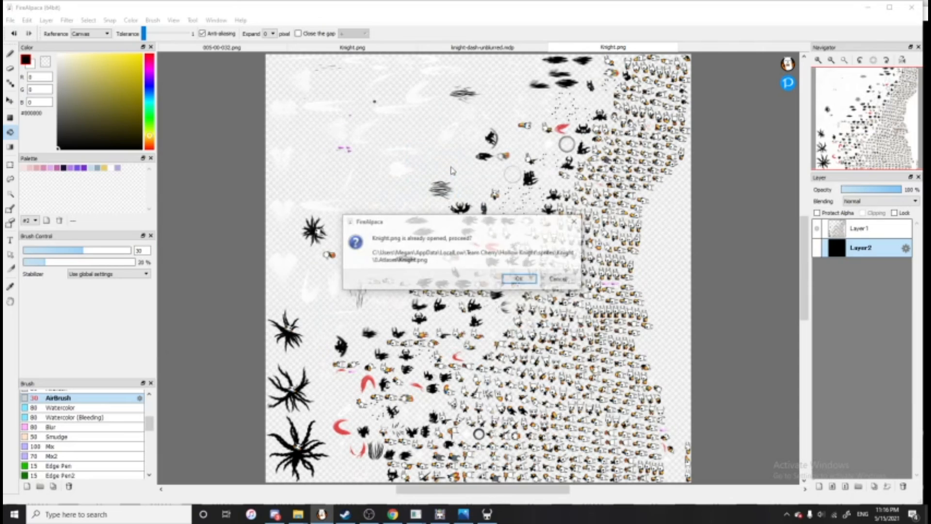
left_click(520, 280)
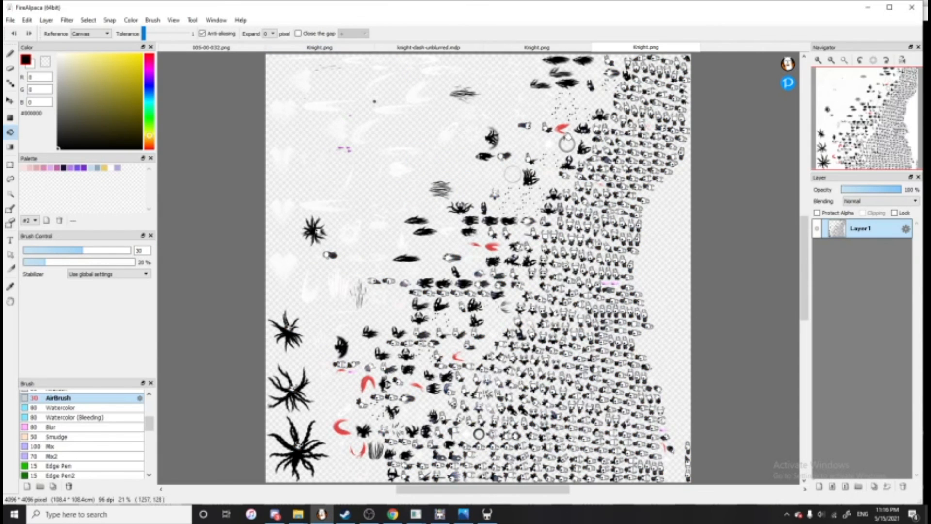
Examine the individual knight sprites of the original atlas up close
left_click(818, 63)
left_click(818, 63)
left_click(818, 63)
left_click_drag(878, 143, 892, 118)
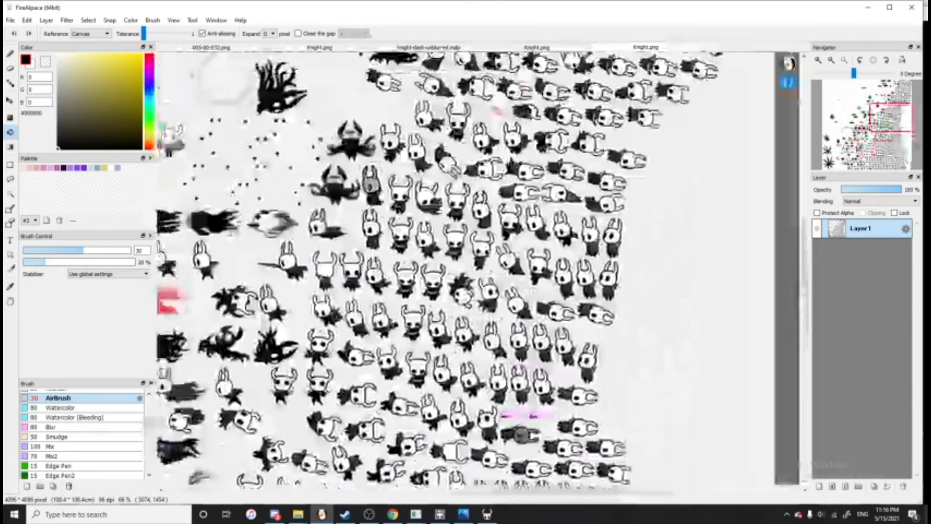
left_click(10, 20)
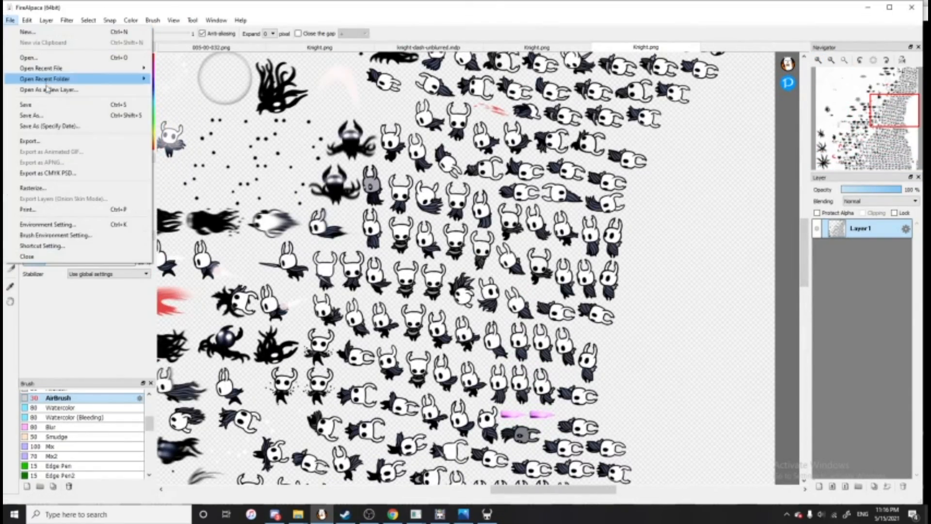
left_click(29, 58)
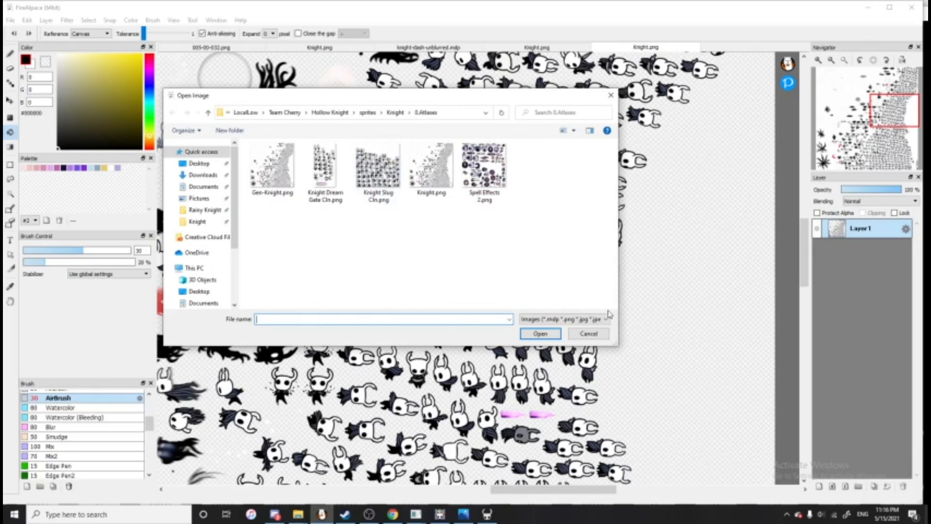
left_click(597, 333)
Lower Layer1's opacity to 23% and add a new layer above it
left_click_drag(897, 121, 880, 144)
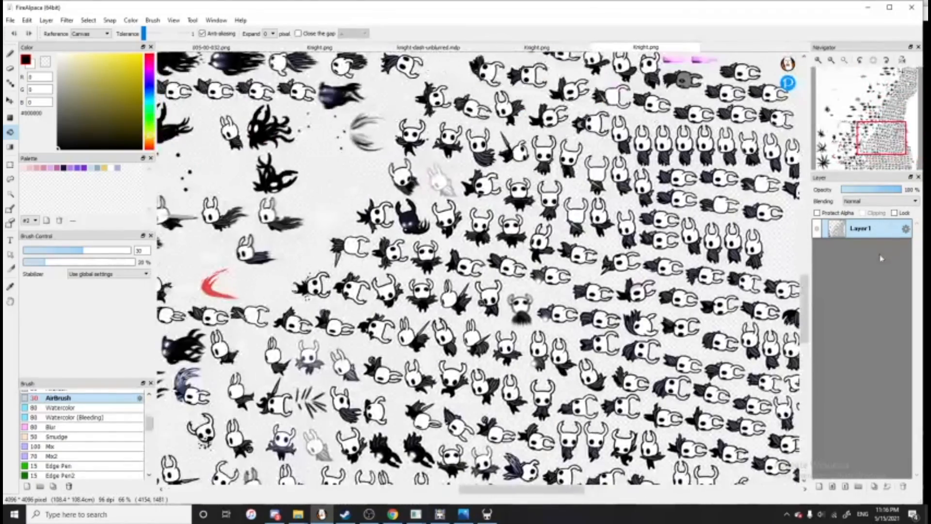
left_click(856, 190)
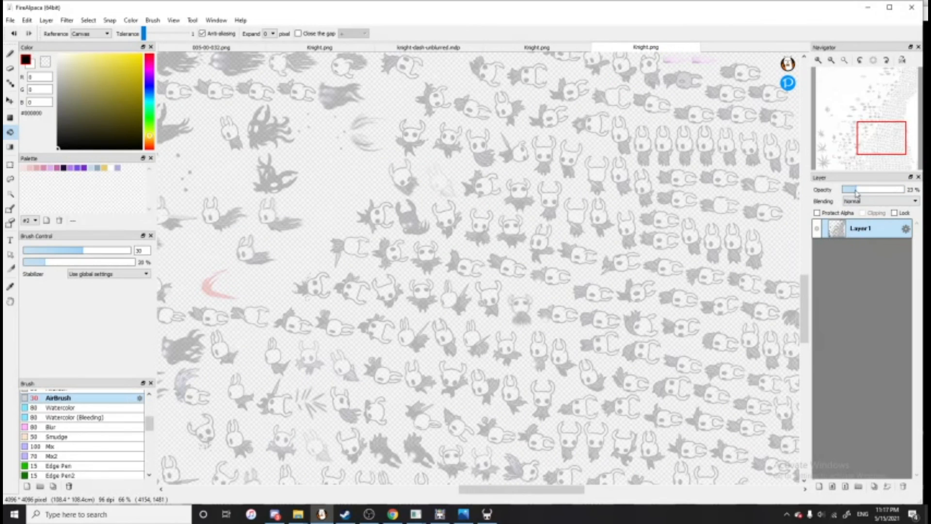
left_click(818, 486)
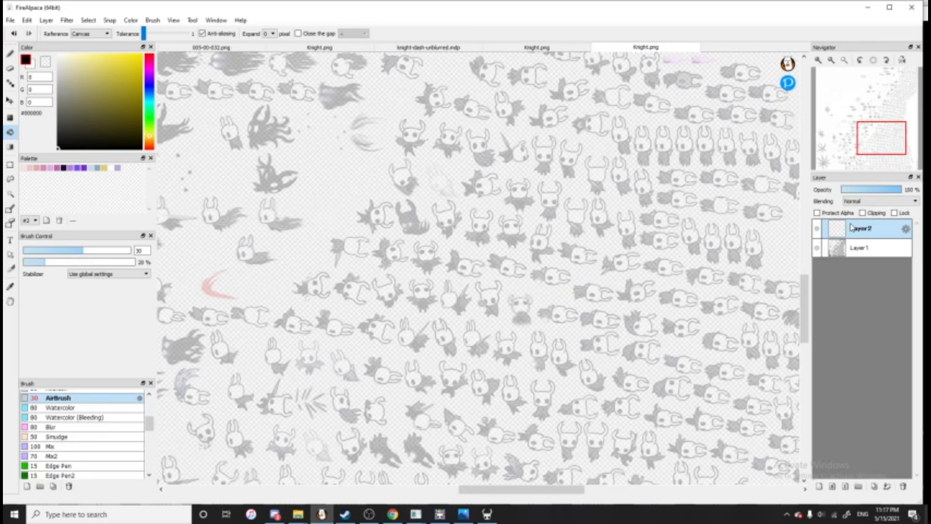
Enlarge the view of the faded knight sprites and choose the Lineart Pen brush for drawing on Layer2
left_click(818, 61)
left_click(818, 61)
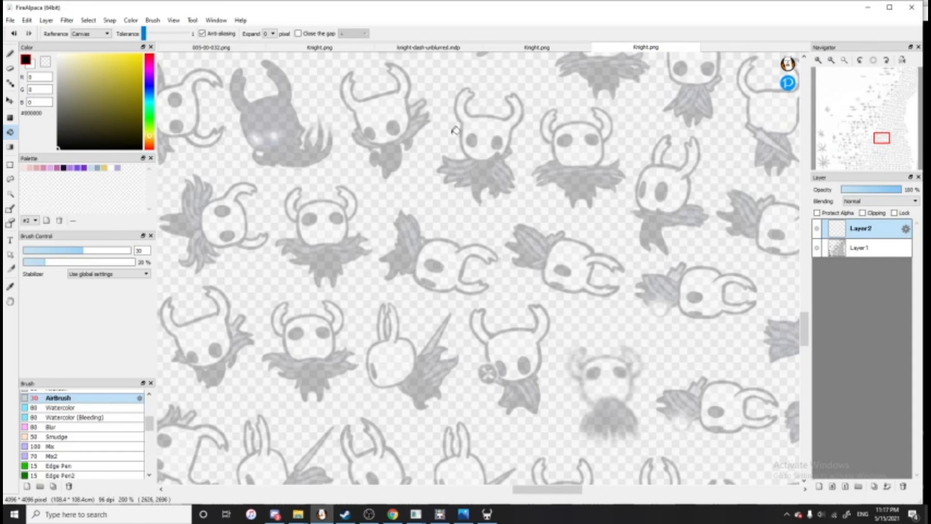
left_click(9, 53)
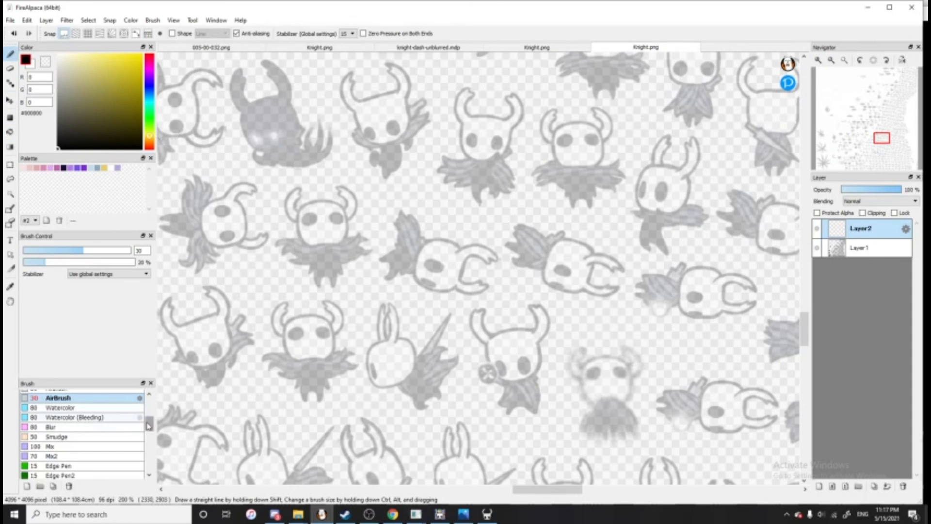
left_click_drag(148, 426, 145, 395)
left_click(124, 394)
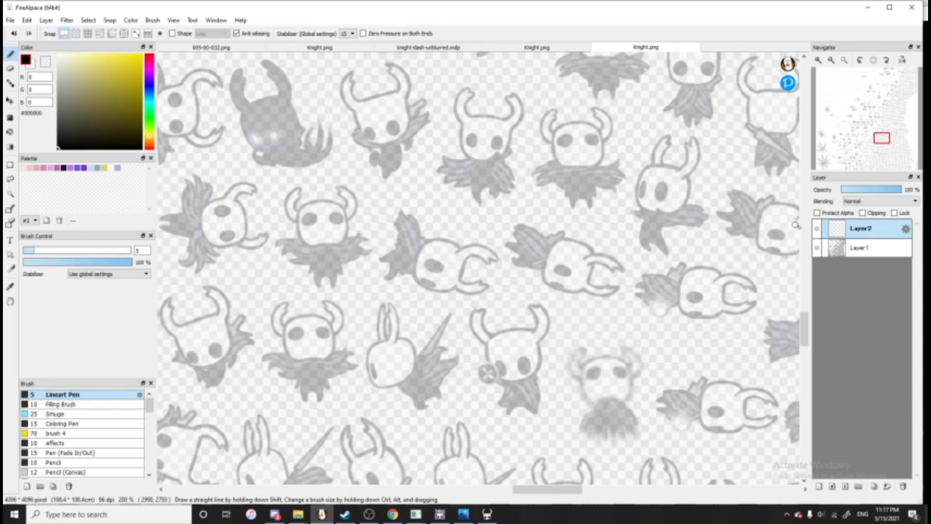
Add a new layer beneath Layer1, fill it entirely with black, and hide it while keeping Layer1 shown
left_click(819, 486)
left_click_drag(839, 234, 828, 268)
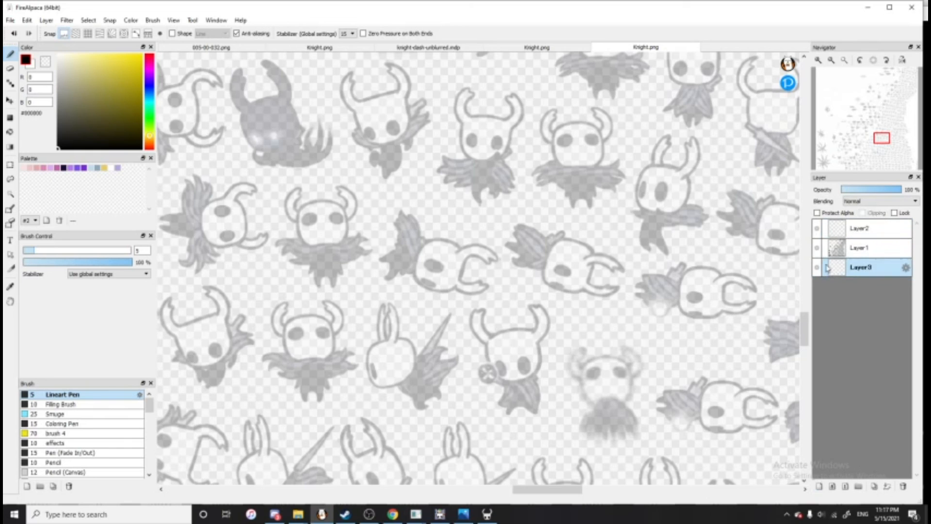
left_click(817, 247)
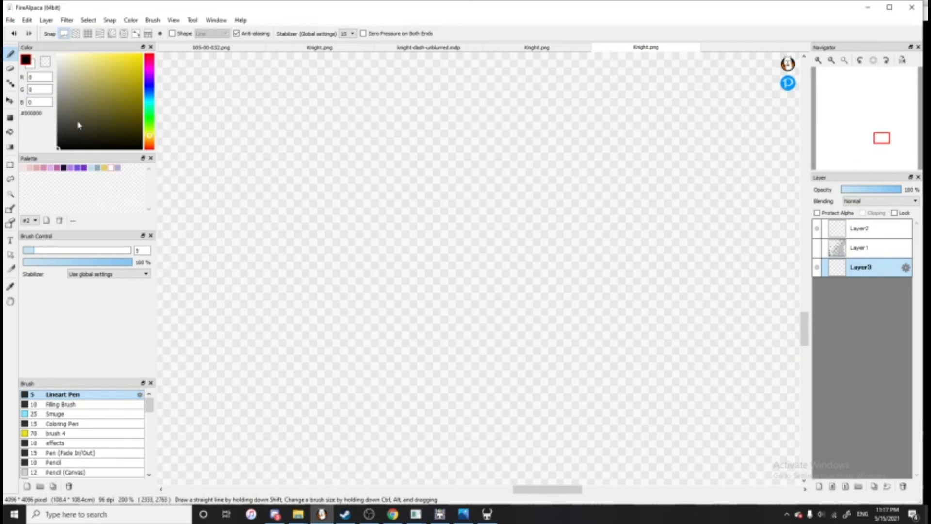
left_click(9, 132)
left_click(490, 137)
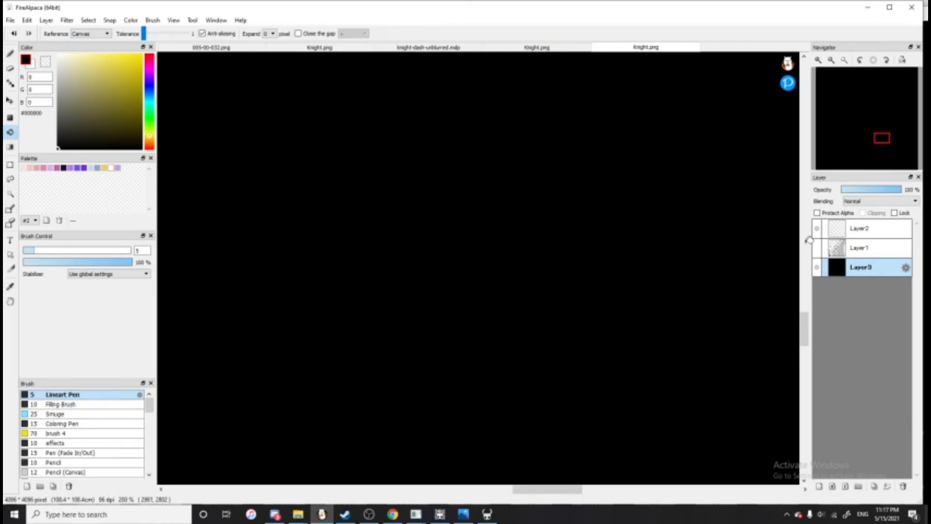
left_click(818, 248)
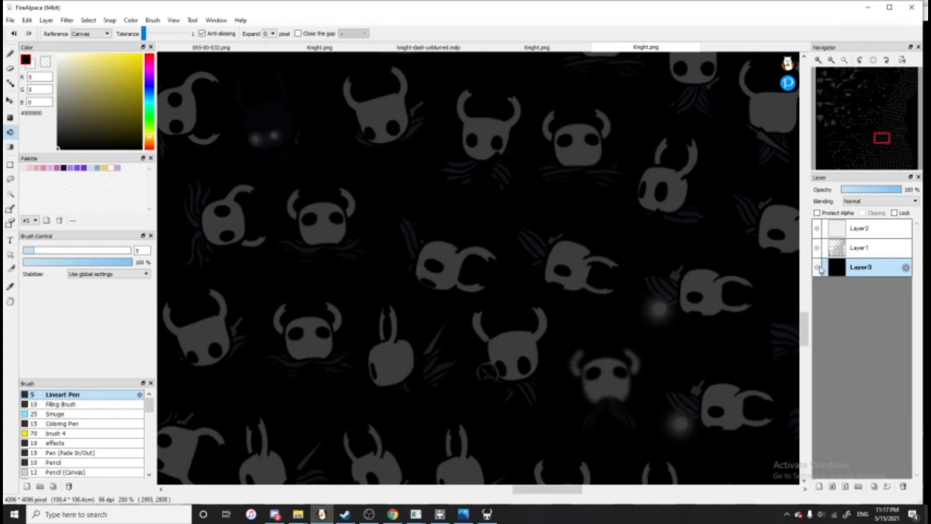
left_click(818, 267)
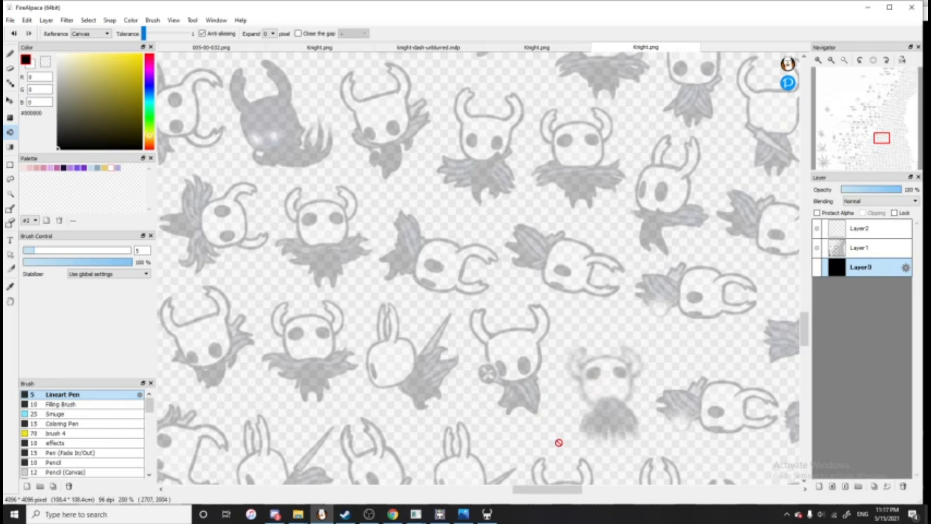
View the Axolotl Knight skin folder, switch to Hollow Knight and resume the paused game
mouse_move(297, 513)
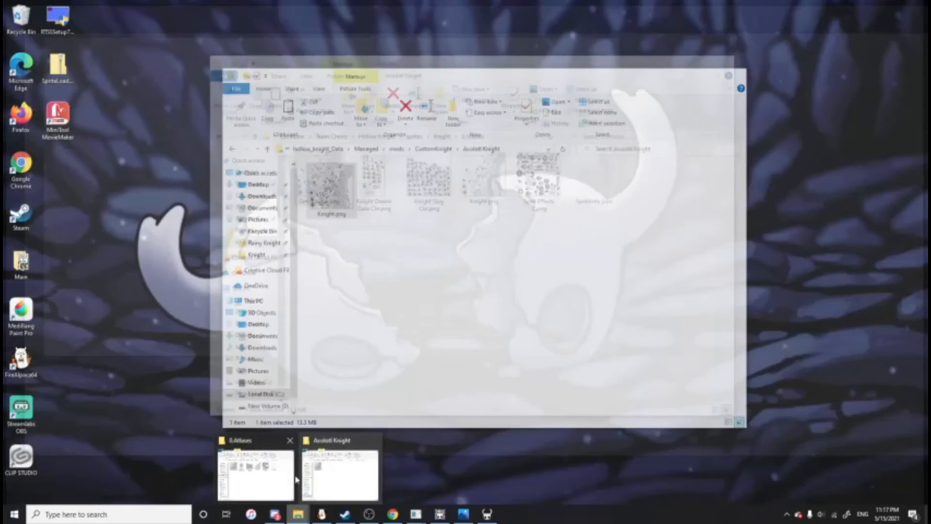
left_click(296, 479)
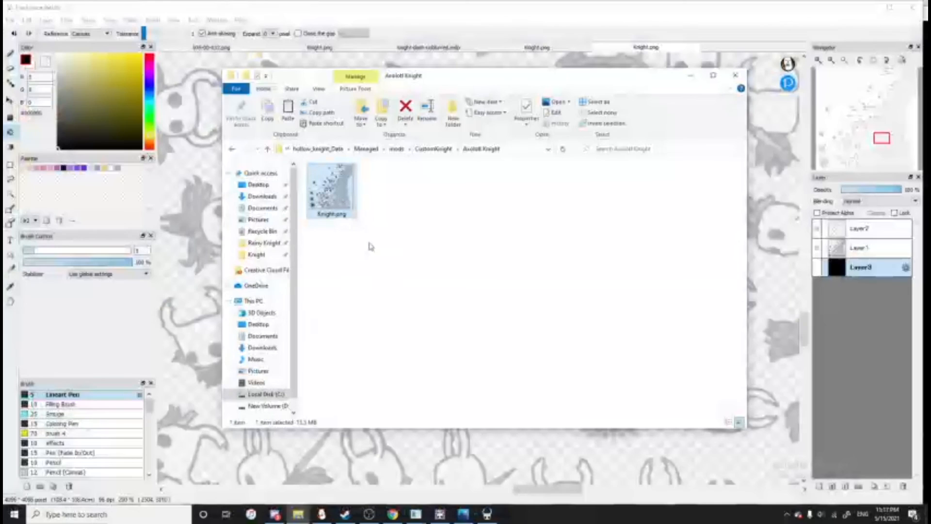
left_click(486, 514)
left_click(457, 233)
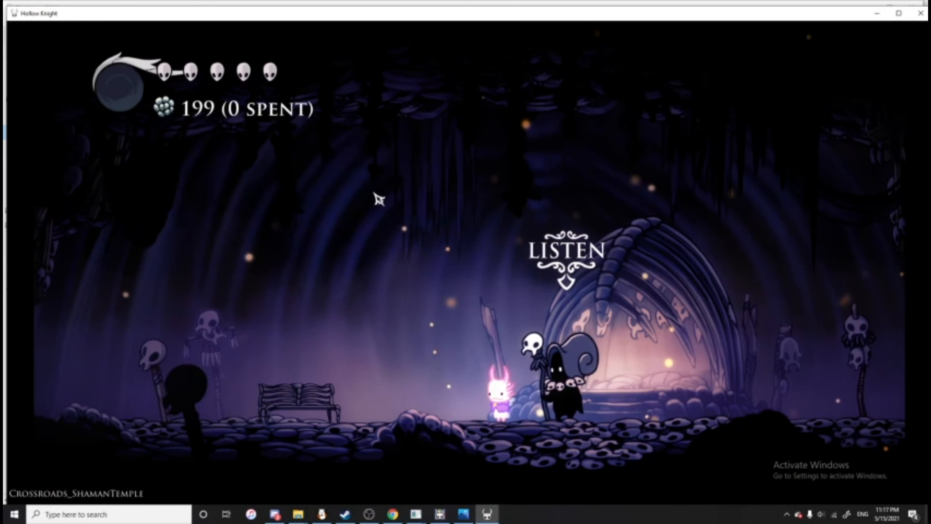
Switch to the Sprite Packer, view the 001.Idle clip and original Knight.png atlas, and check the 0.Atlases folder
left_click(439, 514)
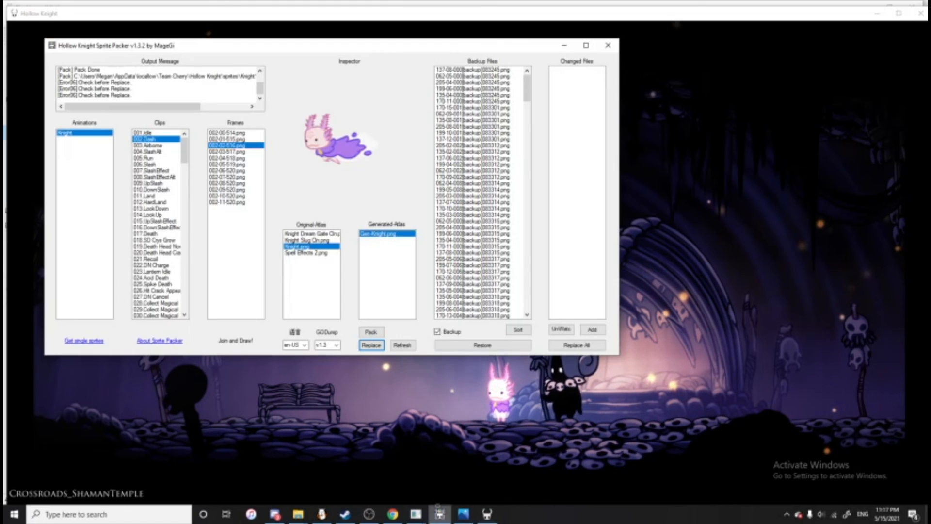
key("Up")
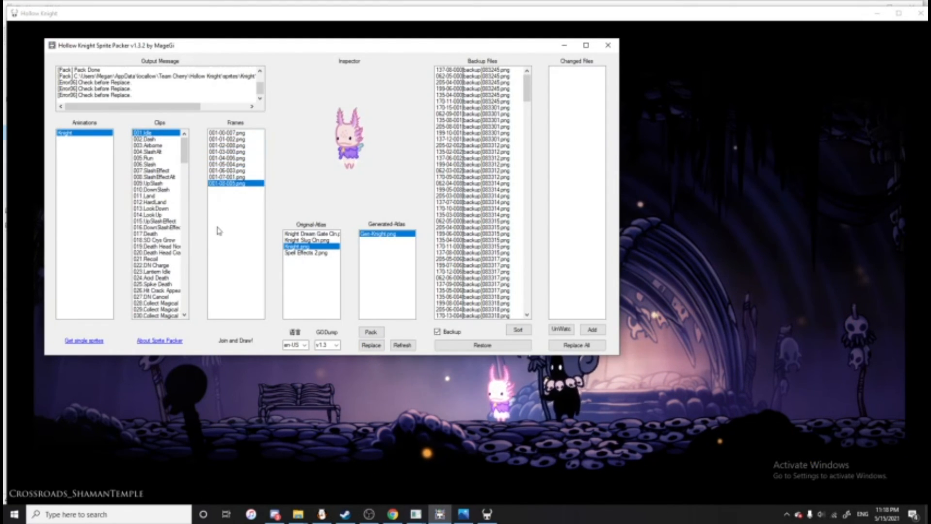
left_click(314, 246)
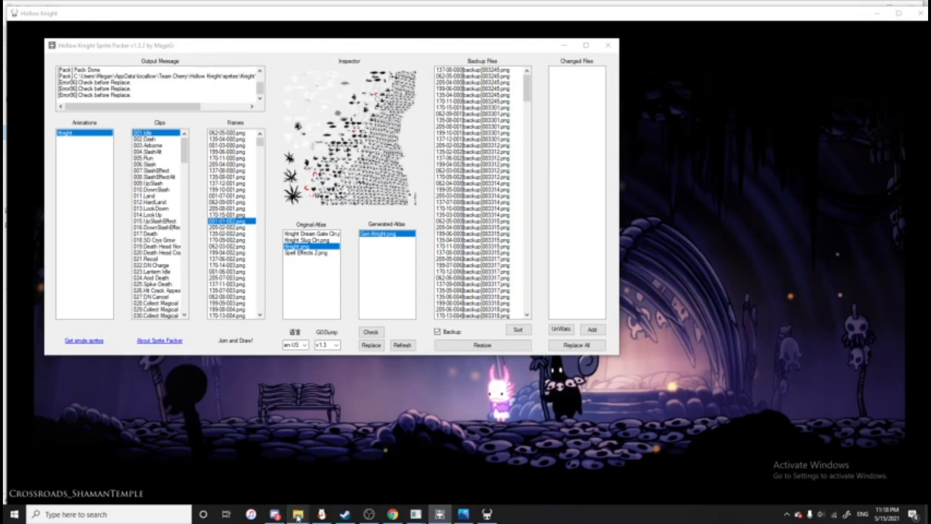
mouse_move(298, 514)
left_click(278, 458)
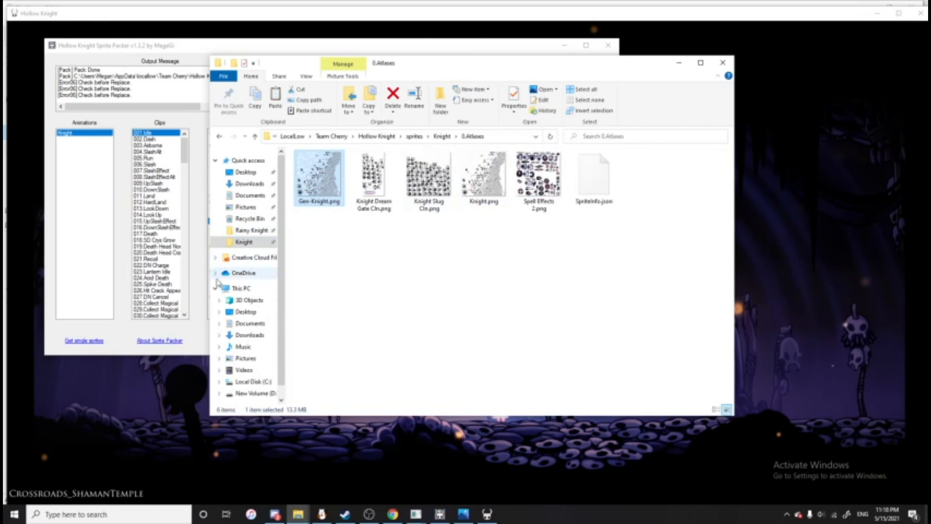
left_click(198, 307)
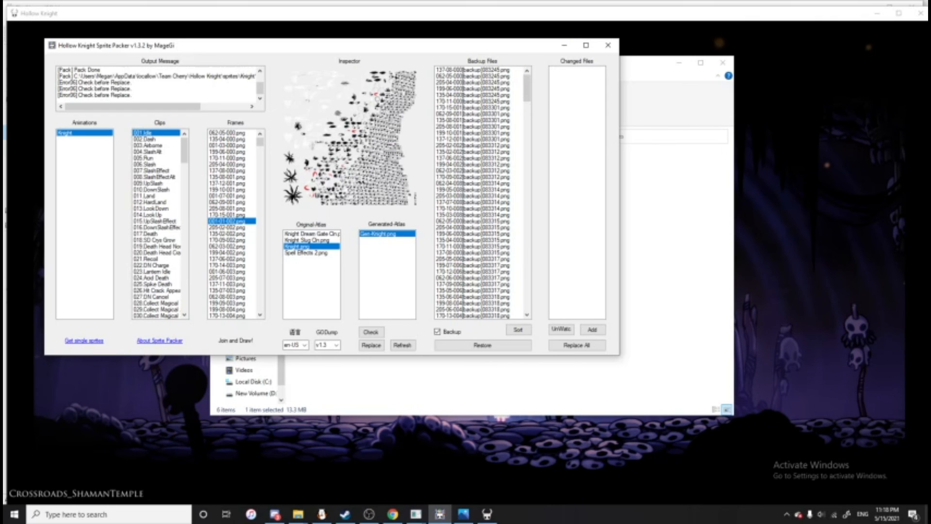
Switch to FireAlpaca, review the Frame 1 layers of knight-dash-unblurred.mdp against the black background layer, and collapse the folder
left_click(326, 515)
left_click(432, 48)
scroll(863, 412, "down", 3)
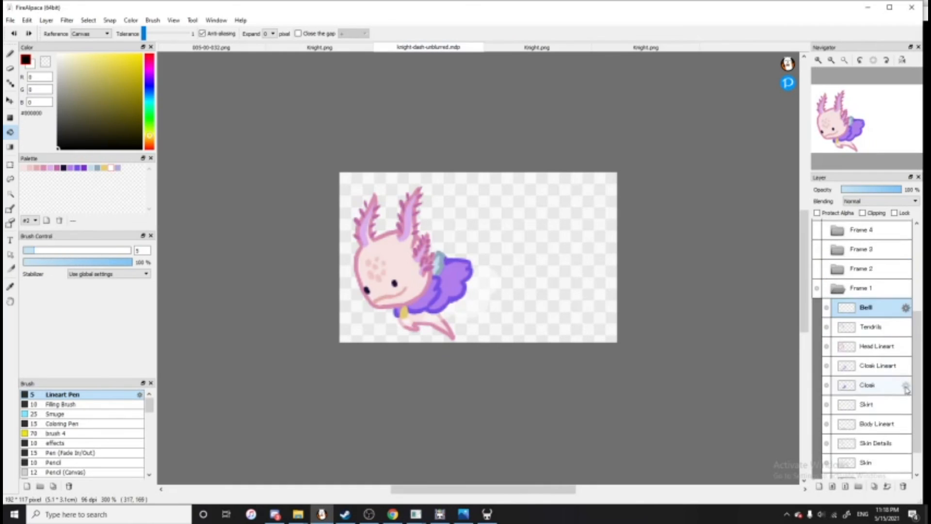
left_click(822, 469)
left_click(822, 469)
left_click(822, 469)
left_click(822, 470)
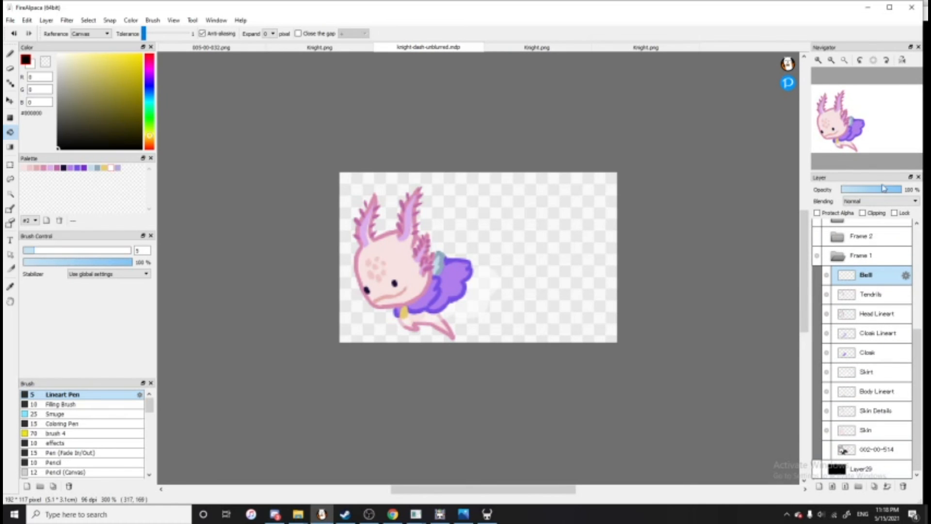
left_click(837, 256)
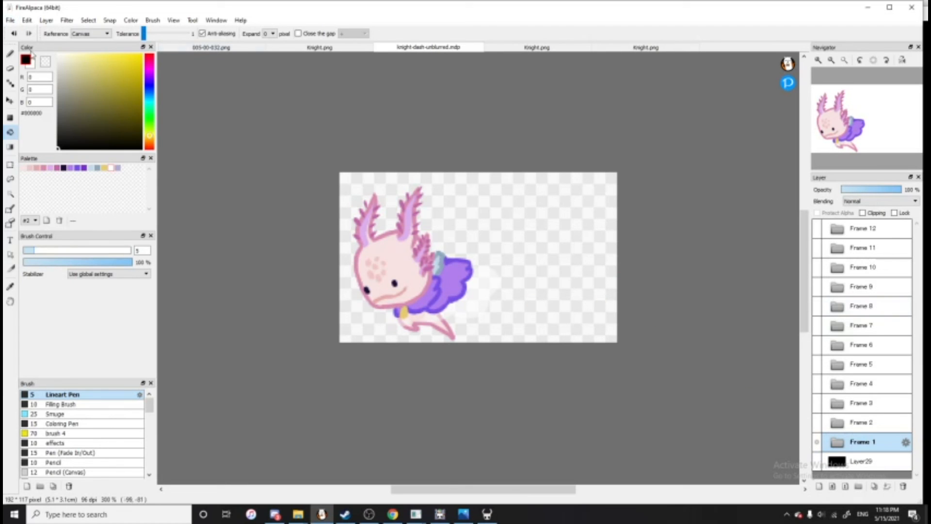
Review the export file formats with PNG (Transparent PNG) chosen, and leave without exporting
left_click(9, 20)
left_click(67, 140)
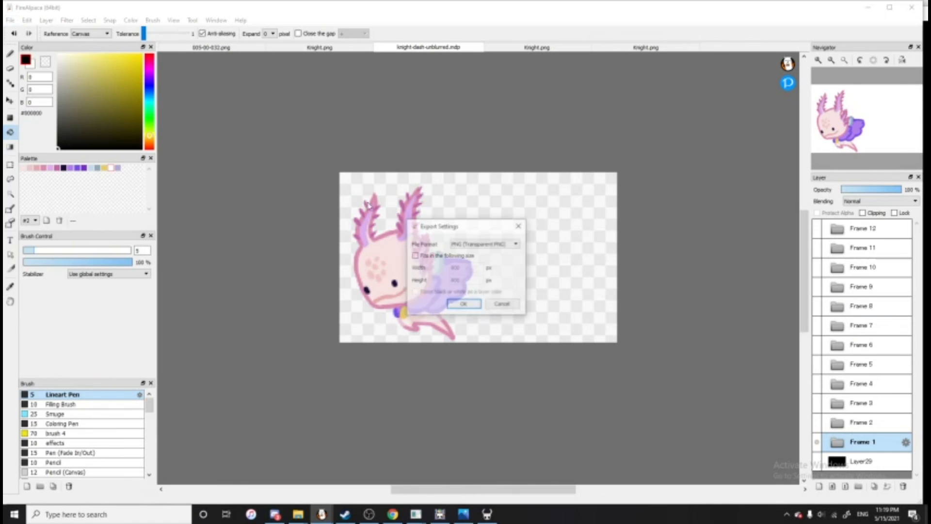
left_click(485, 244)
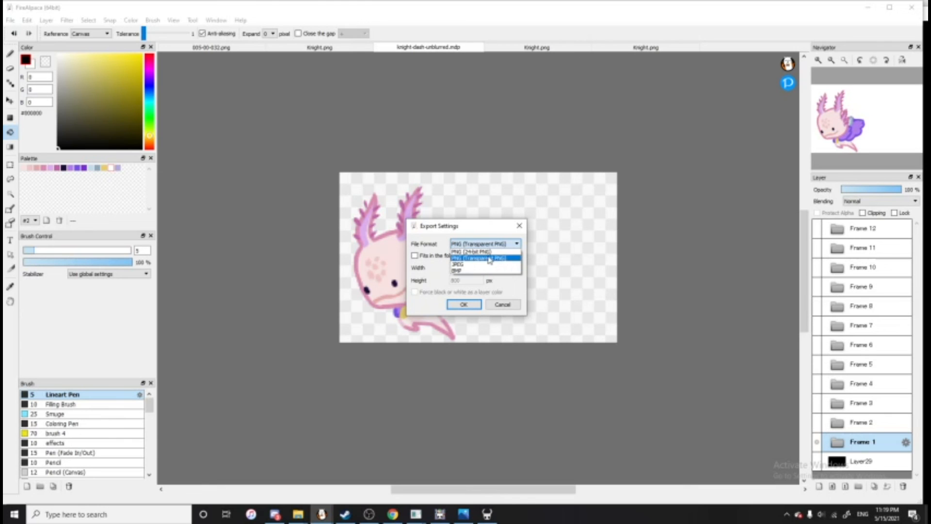
left_click(489, 261)
left_click(504, 303)
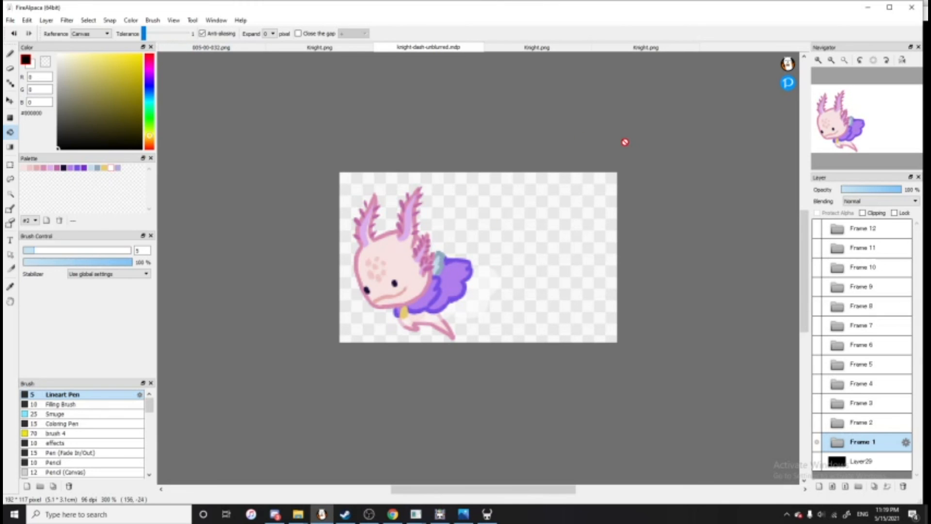
left_click(10, 20)
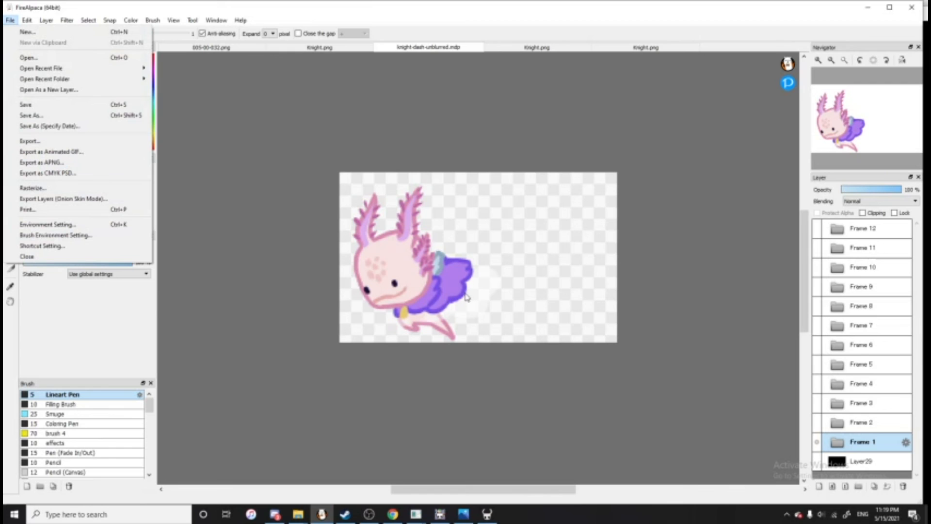
left_click(416, 101)
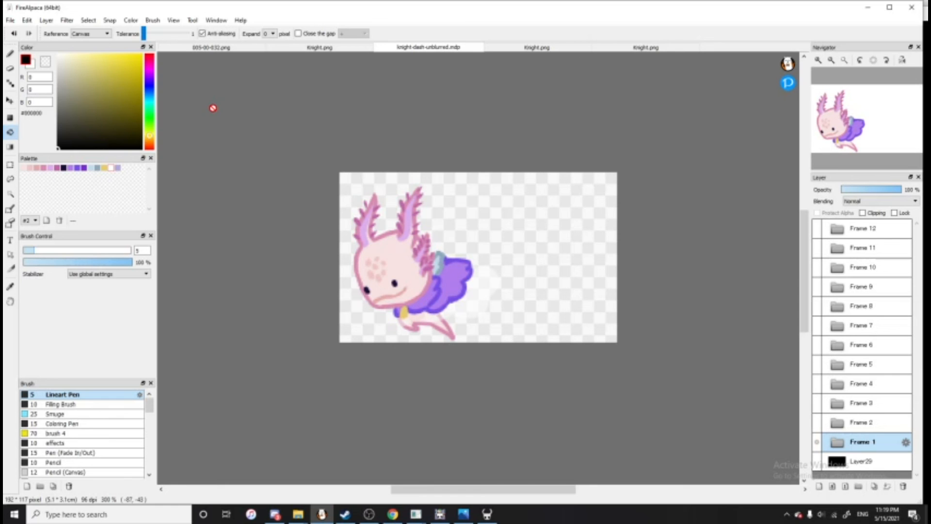
Switch to Hollow Knight, inspect the brightness setting in the video options, and return to the game
left_click(487, 514)
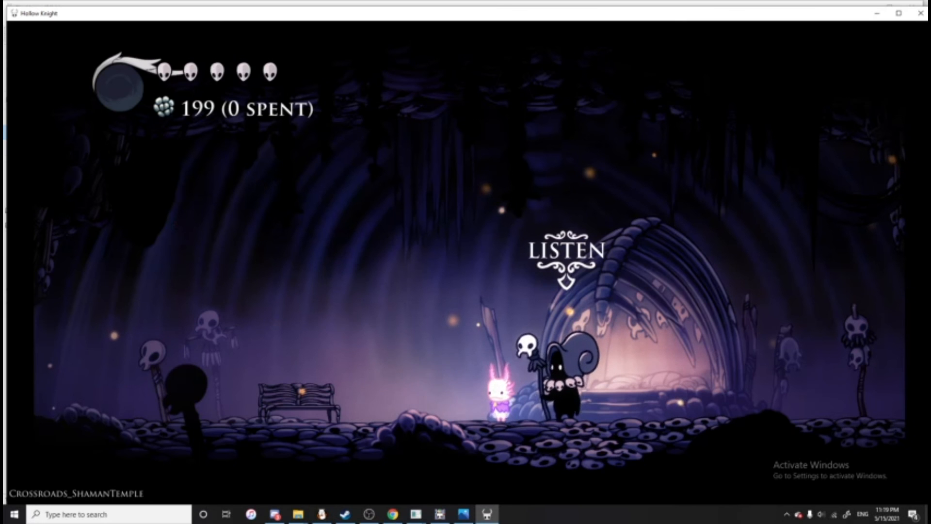
key("Escape")
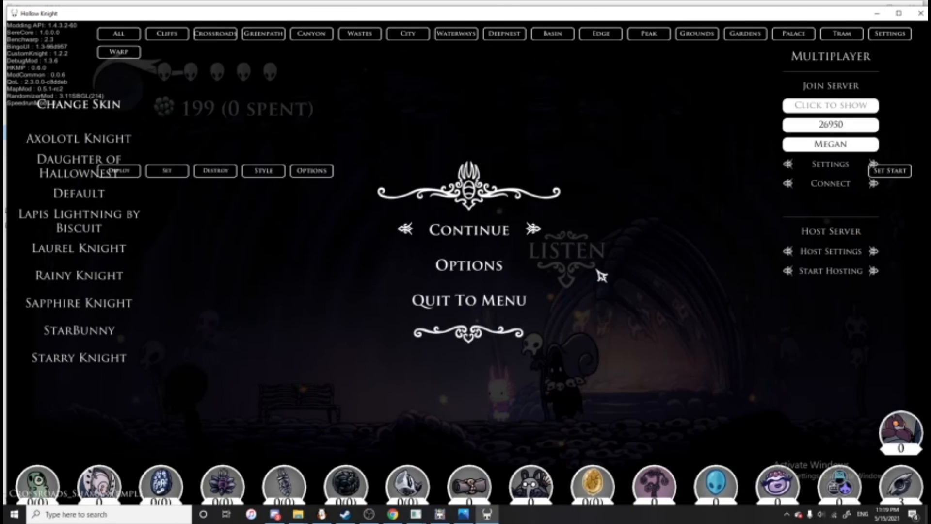
left_click(492, 264)
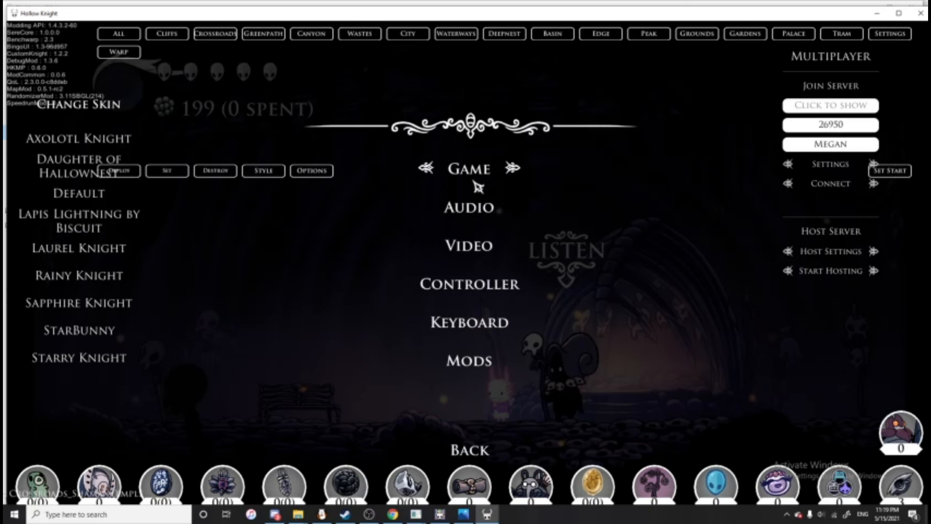
left_click(492, 249)
left_click(498, 385)
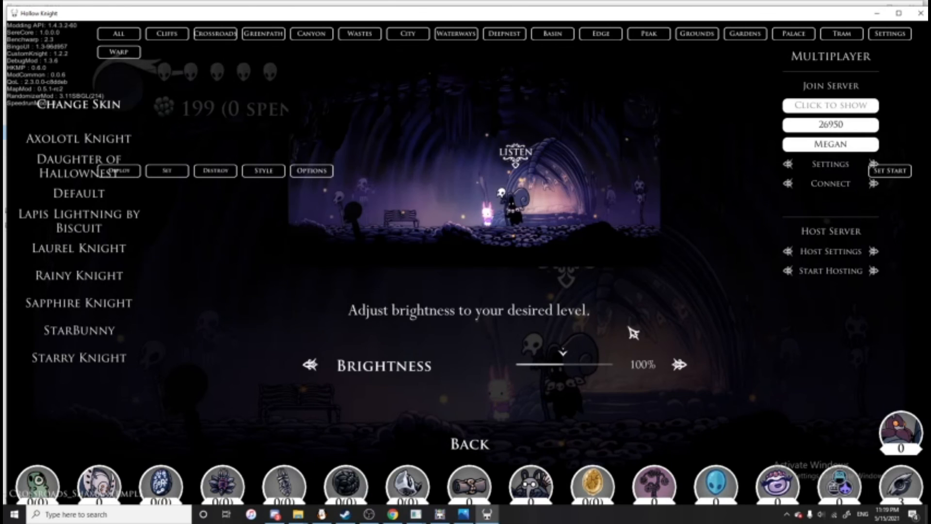
left_click(581, 365)
left_click_drag(586, 367, 557, 376)
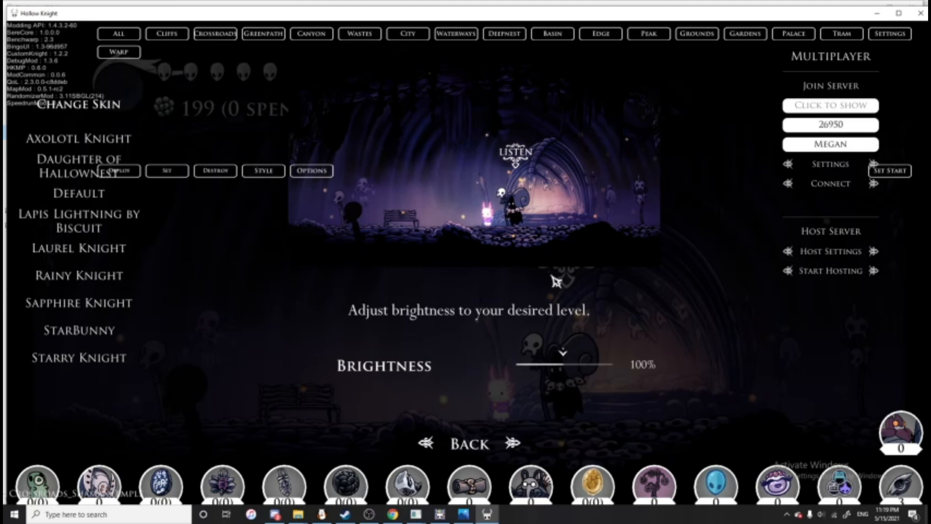
left_click(509, 448)
left_click(492, 453)
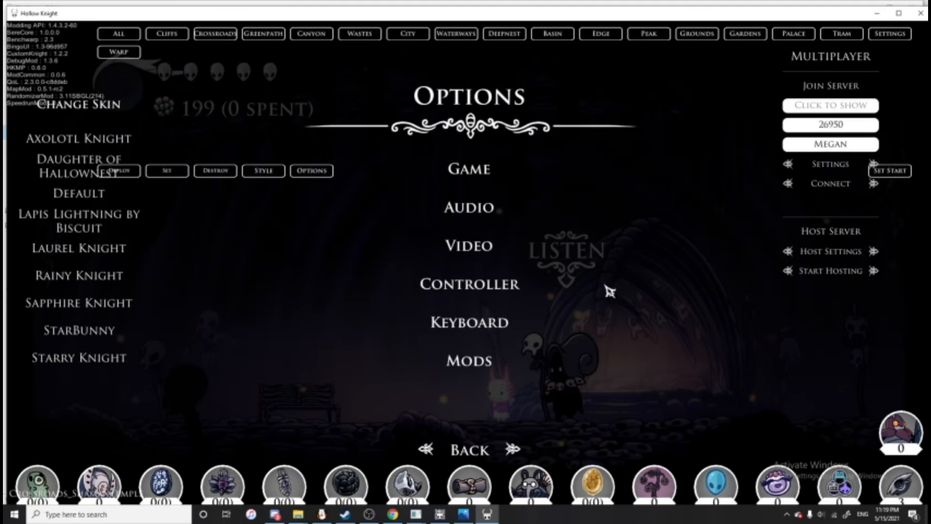
left_click(482, 452)
left_click(469, 233)
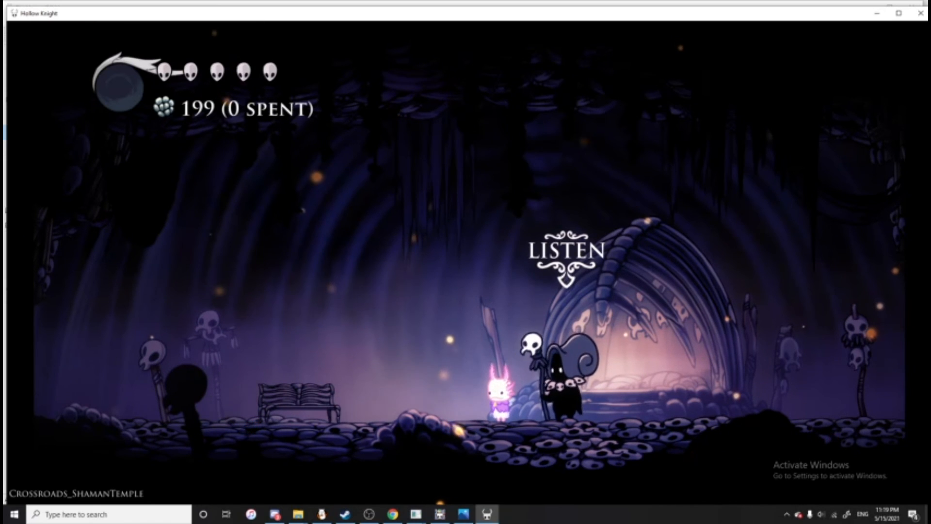
Pause the game and revisit the Axolotl Knight folder, the Sprite Packer and the SpritePacker1.3.2 download page in Chrome
key("Escape")
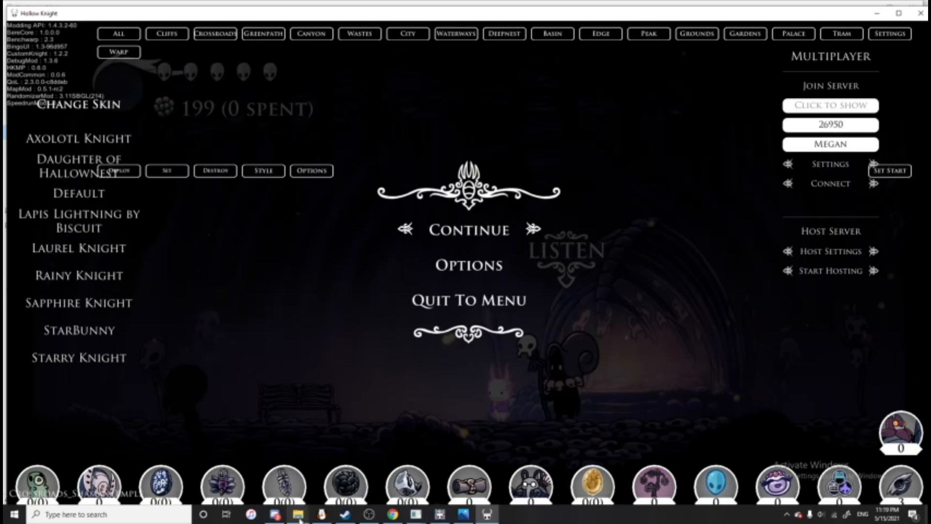
mouse_move(298, 513)
left_click(377, 466)
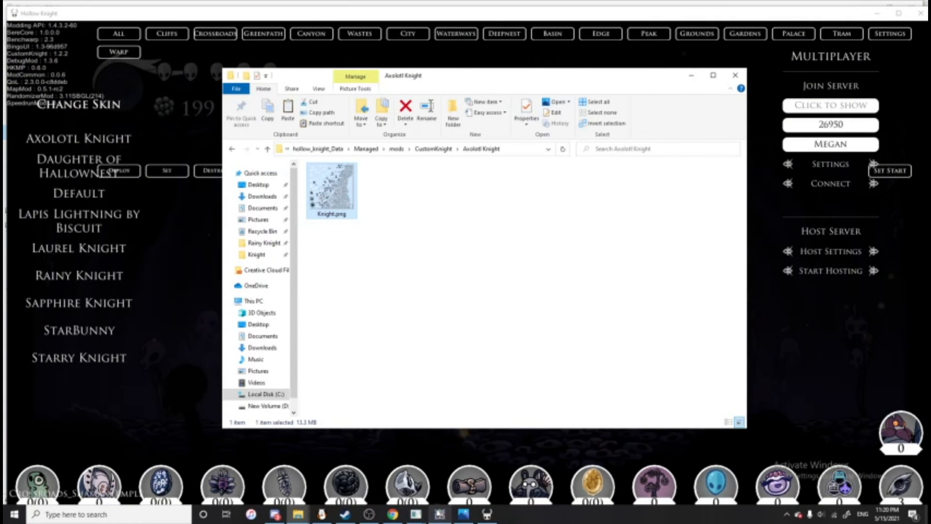
left_click(439, 514)
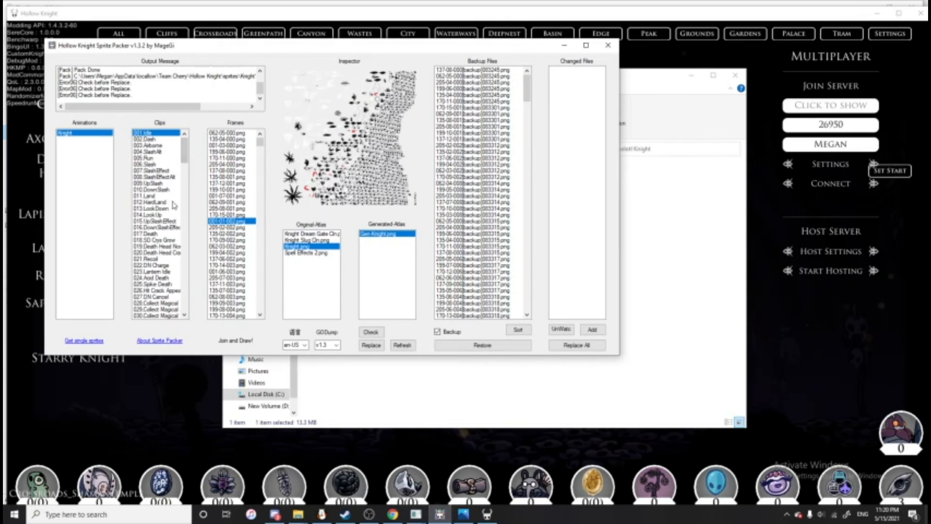
left_click_drag(185, 161, 208, 155)
left_click(392, 515)
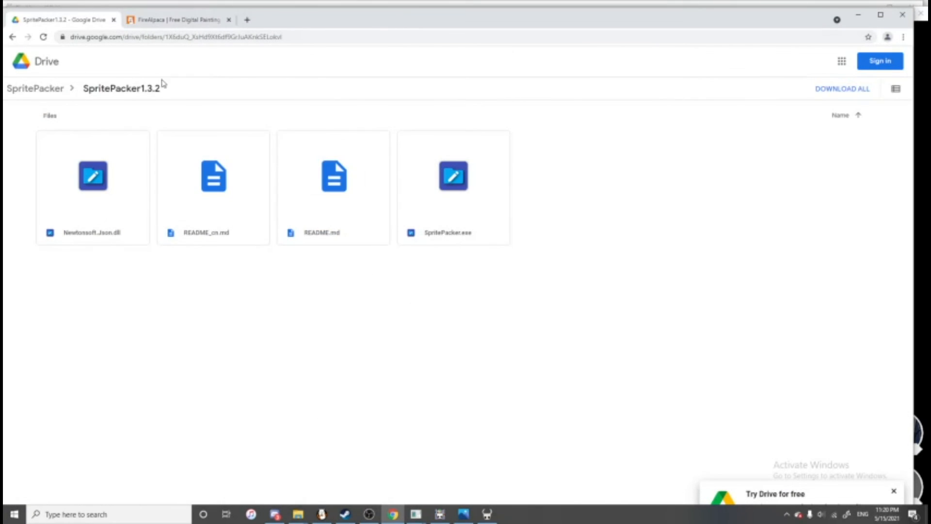
Browse the SpritePacker sprites to Knight Hatchling Anim's 001.Hatch folder, preview 001-05-039.png, and return to the sprites folder
left_click(45, 87)
double_click(205, 145)
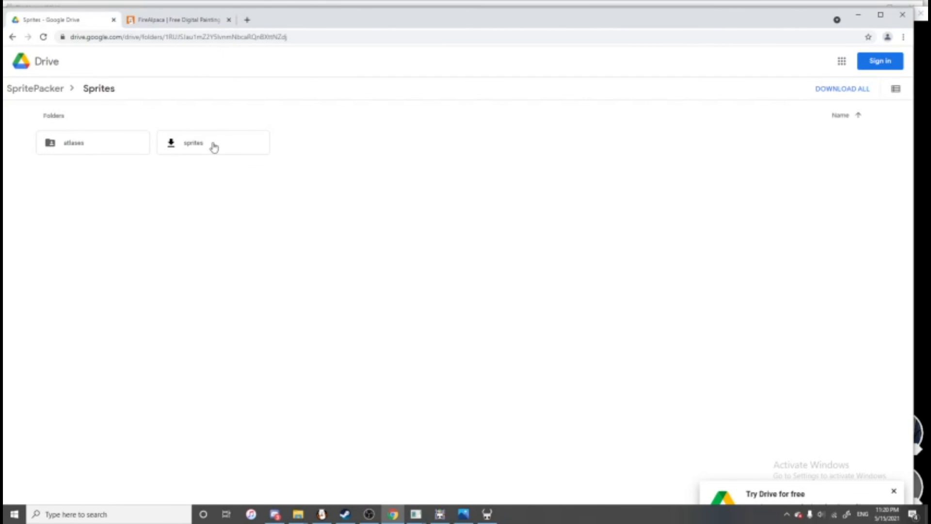
double_click(214, 147)
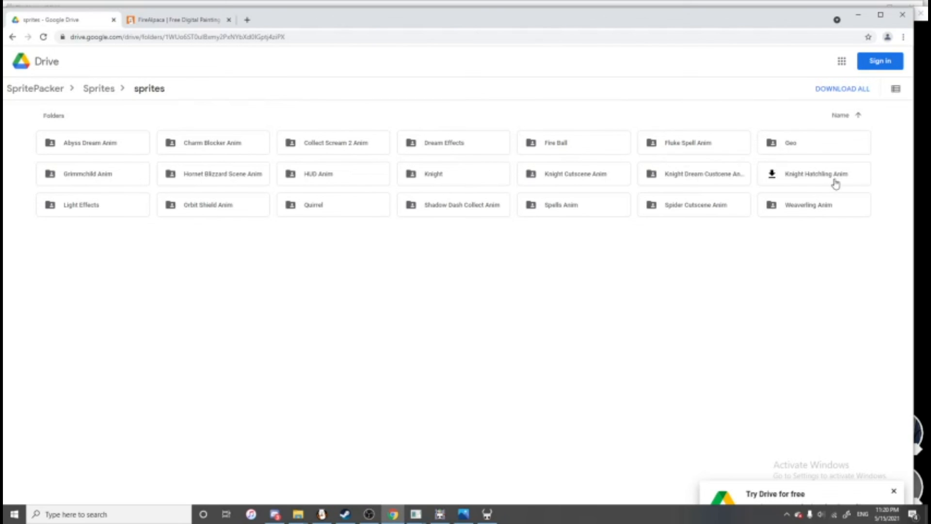
double_click(814, 185)
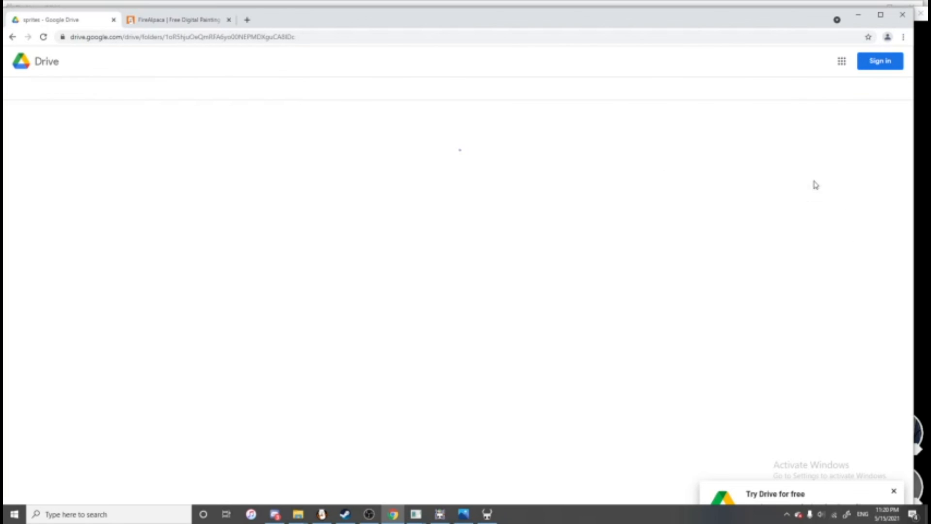
double_click(180, 142)
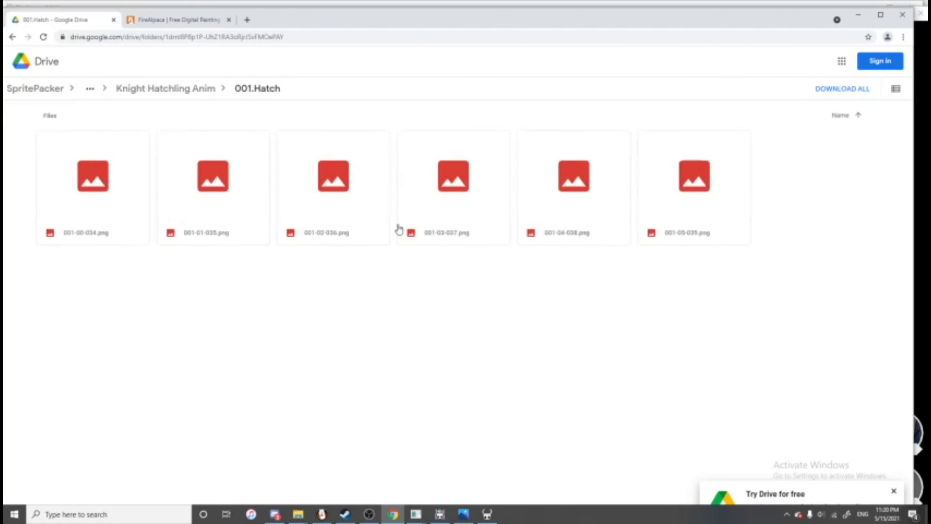
double_click(721, 189)
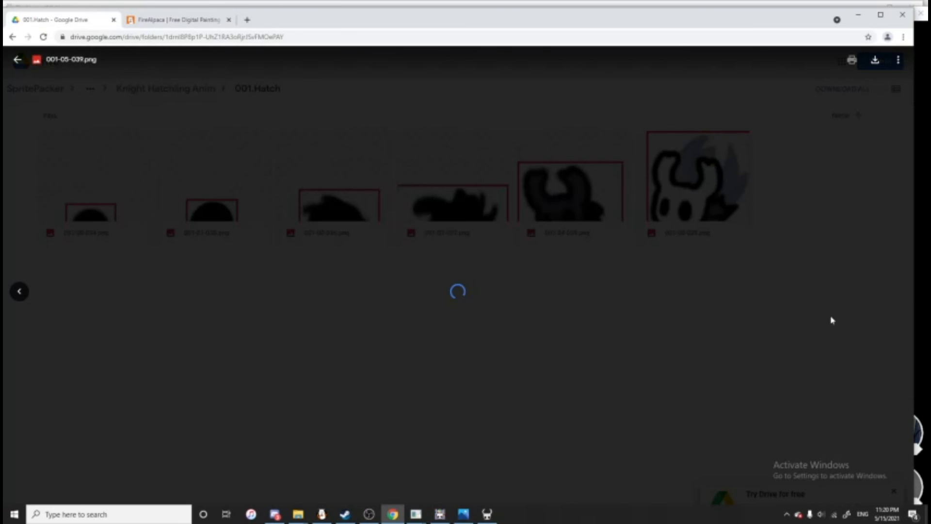
left_click(832, 320)
left_click(14, 37)
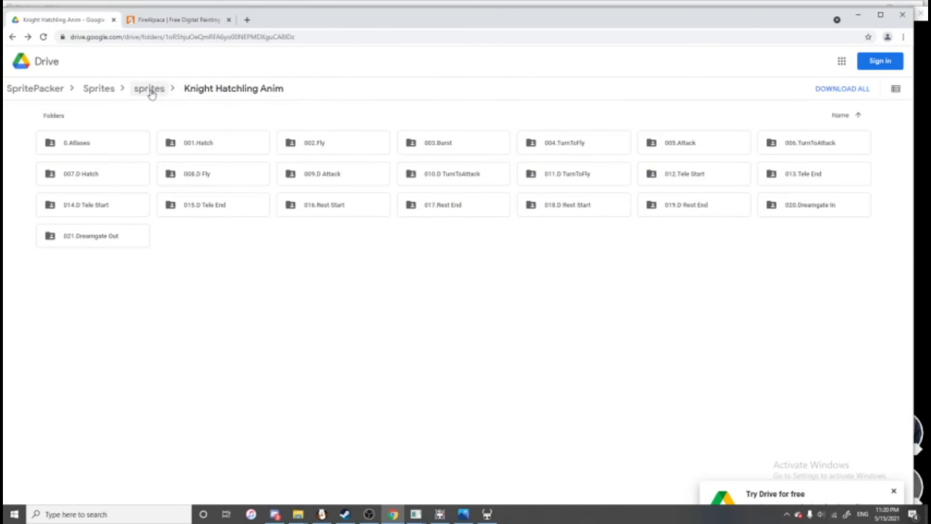
left_click(149, 90)
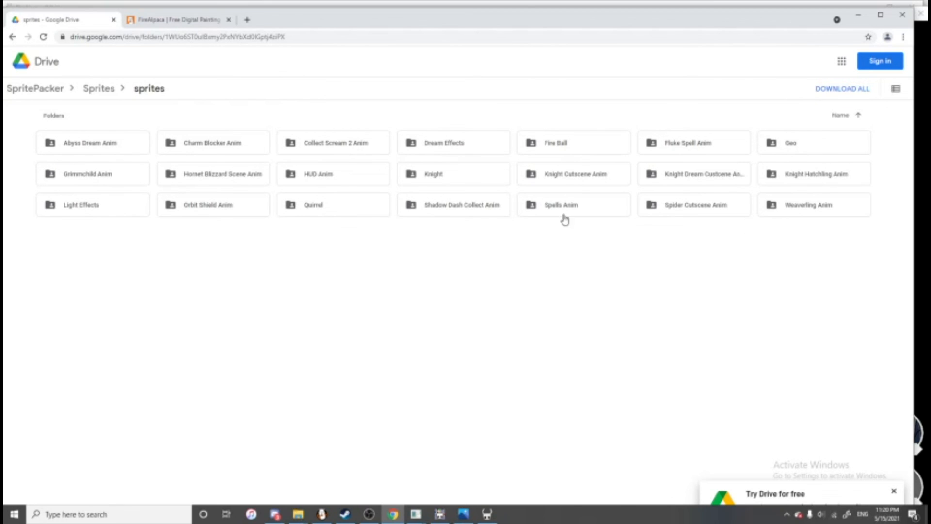
Preview 003-01-015.png in the 003.Shake folder of Shadow Dash Collect Anim, and return to the sprites folder
double_click(486, 213)
double_click(461, 150)
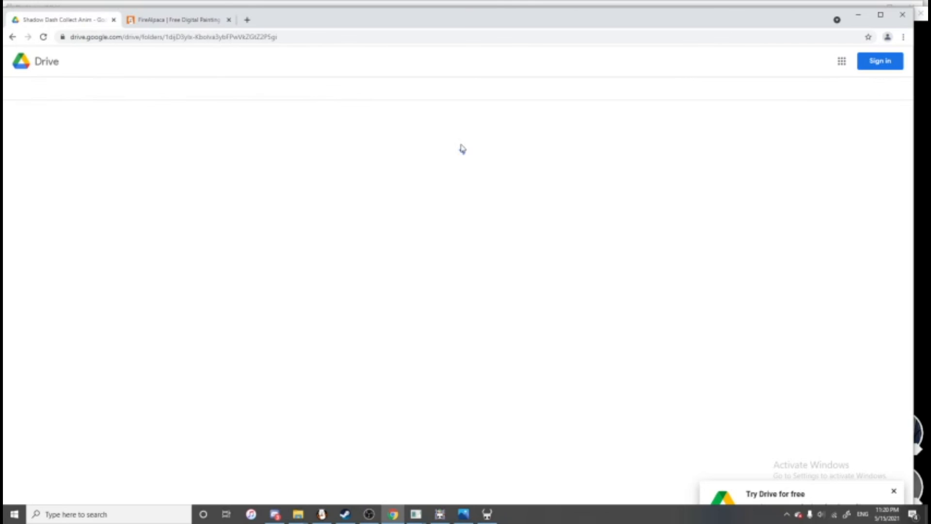
double_click(216, 176)
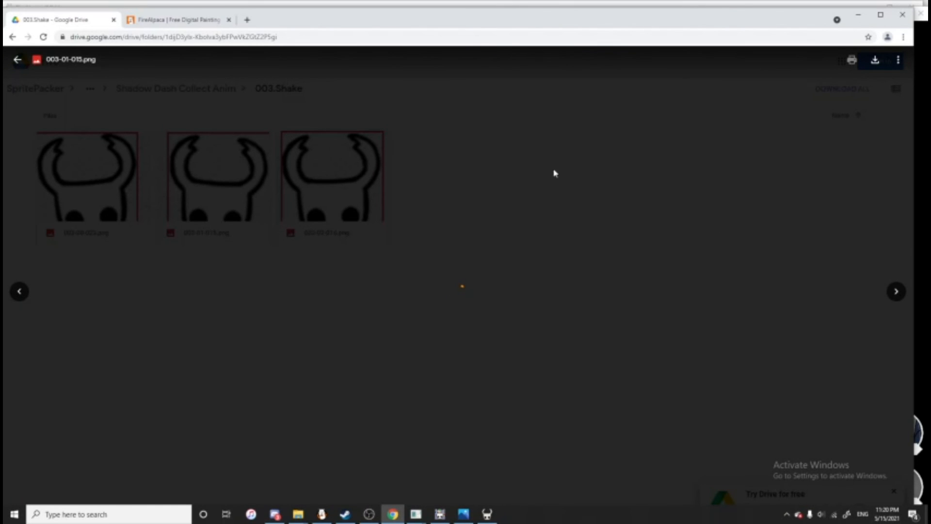
left_click(820, 238)
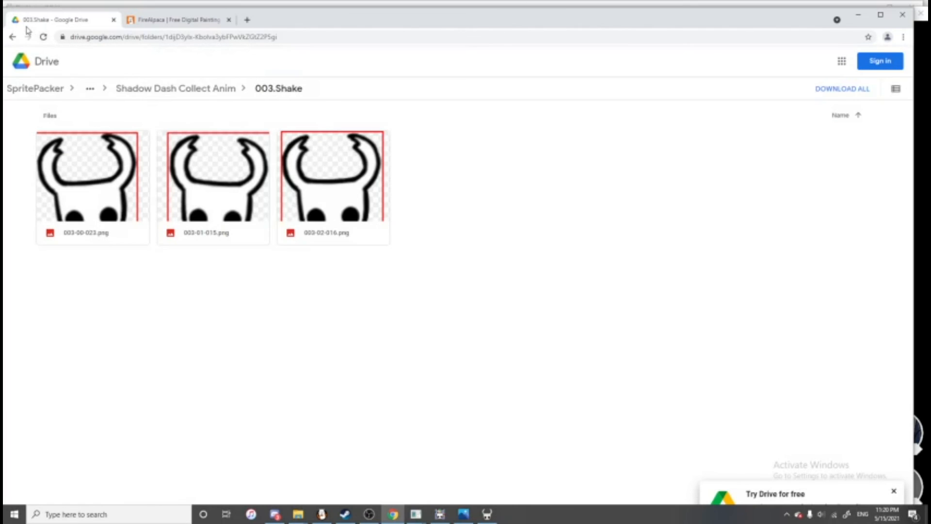
left_click(14, 38)
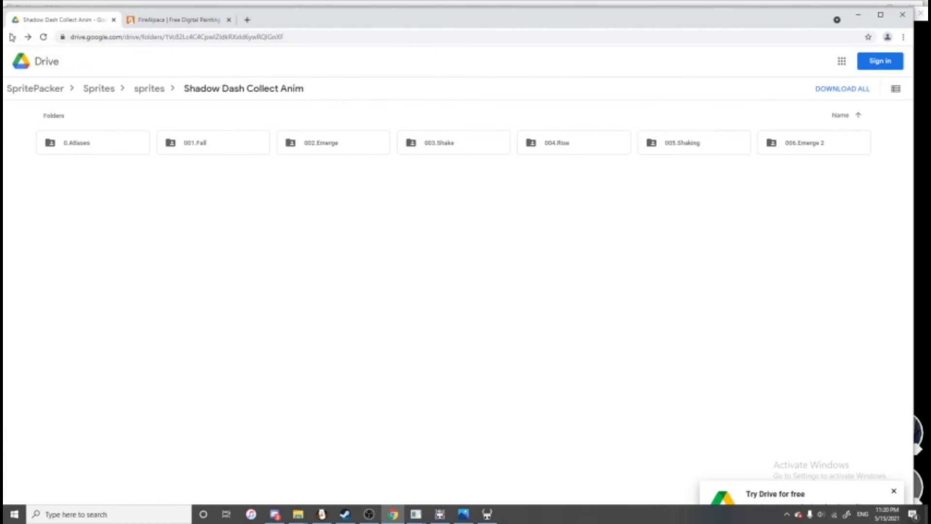
left_click(12, 38)
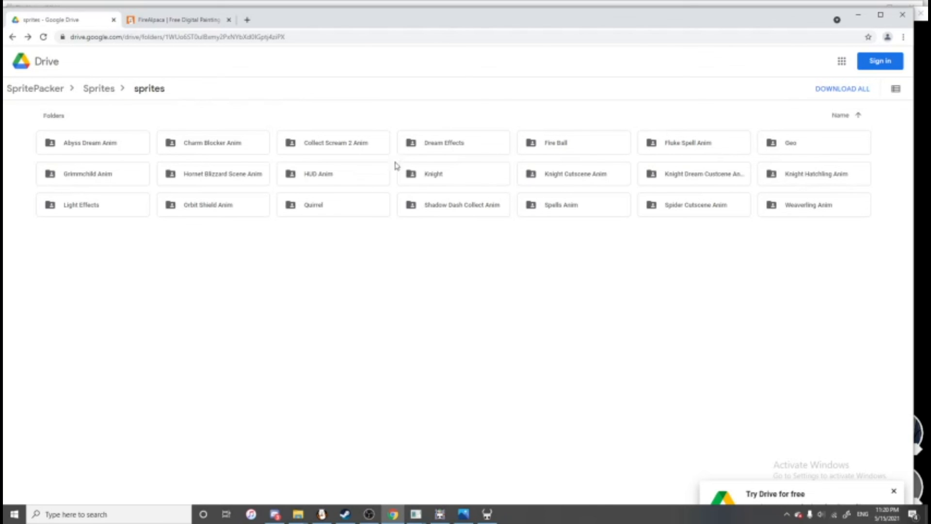
View the 001.Dream Impact frames of Dream Effects, and return to the sprites folder
left_click(467, 156)
left_click(234, 143)
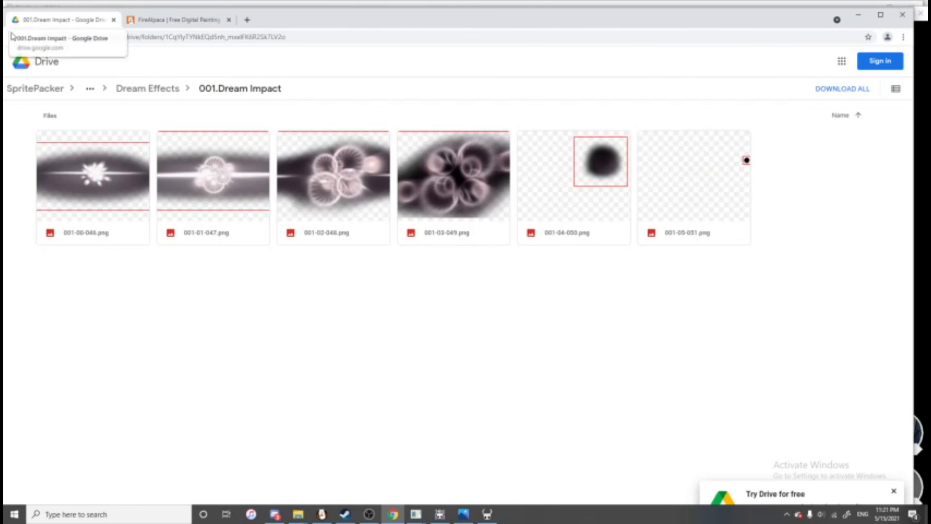
left_click(13, 38)
left_click(13, 38)
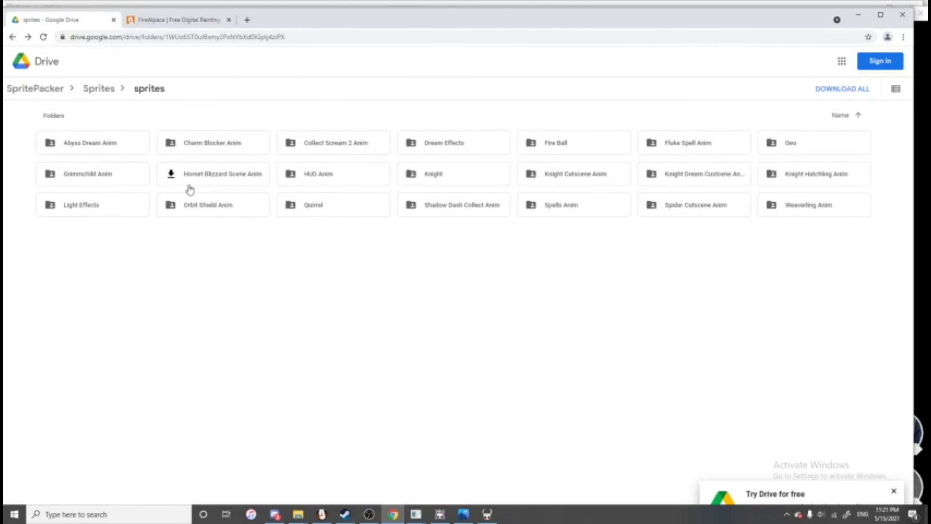
Preview 001-00-025.png in the 001.Sit Idle folder of Spider Cutscene Anim, and return to the sprites folder
left_click(723, 213)
left_click(228, 145)
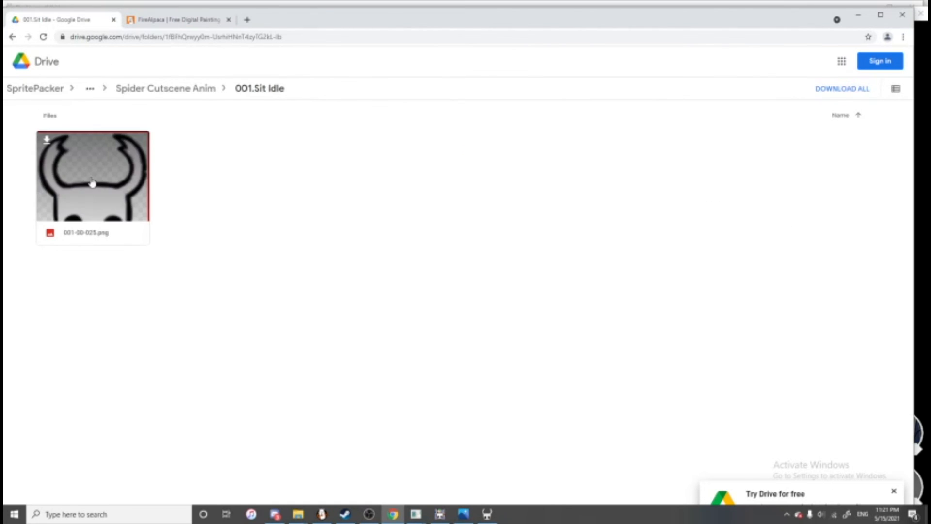
left_click(92, 182)
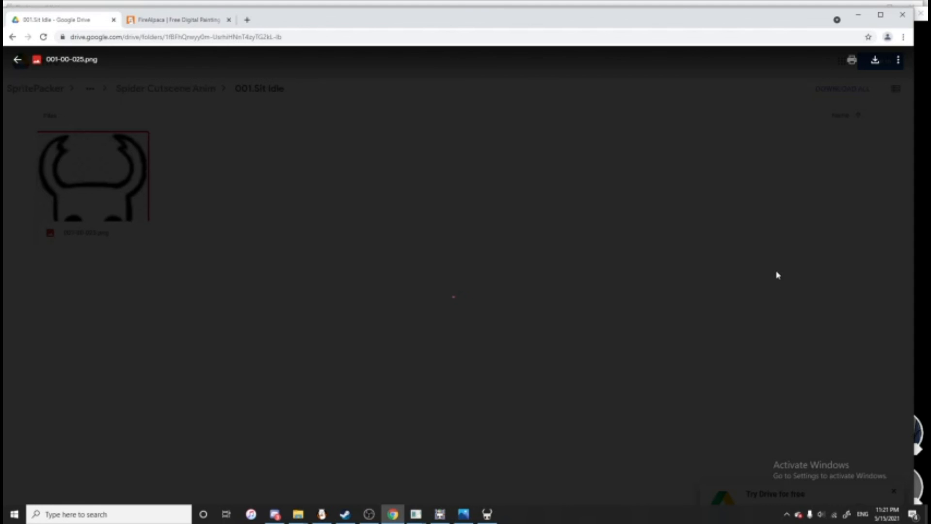
left_click(778, 273)
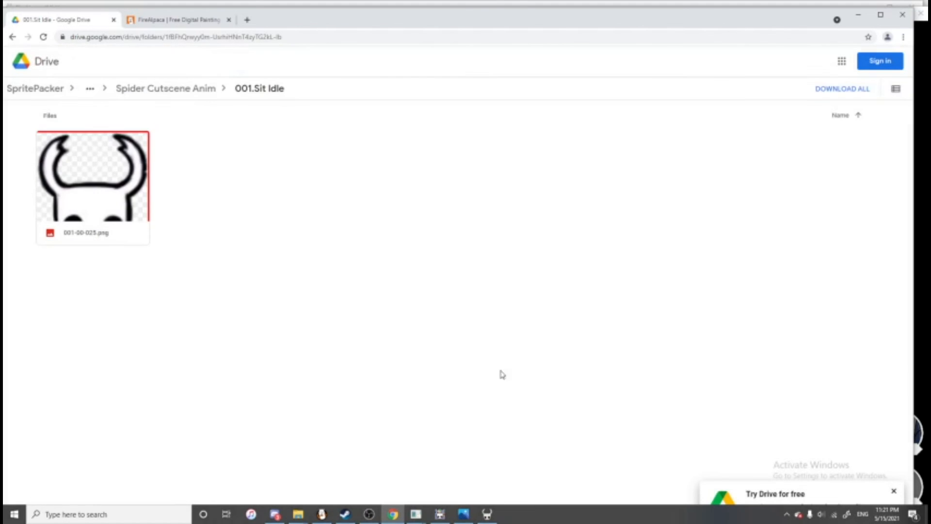
left_click(13, 39)
left_click(13, 39)
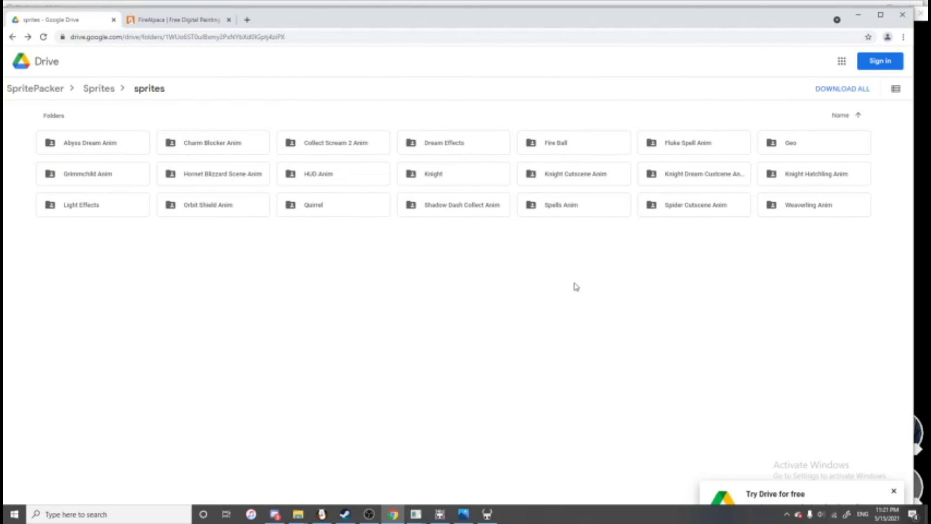